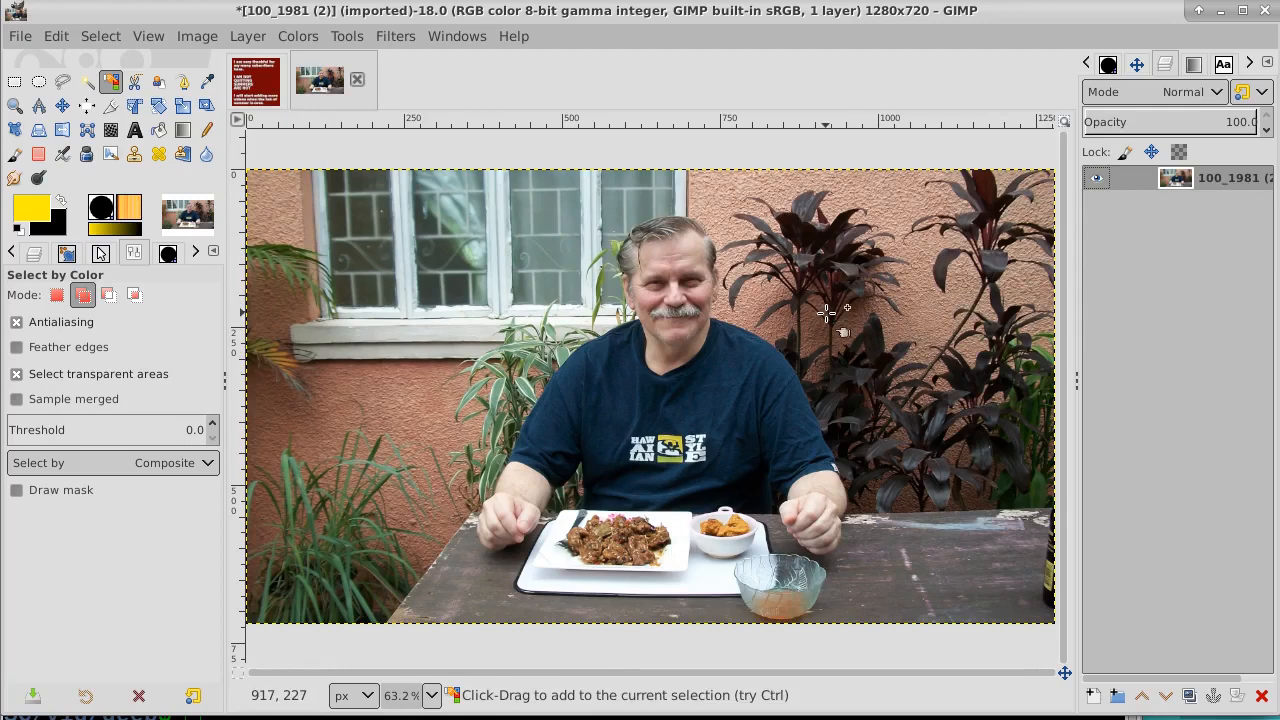
Add an alpha channel to the photo layer.
right_click(1221, 176)
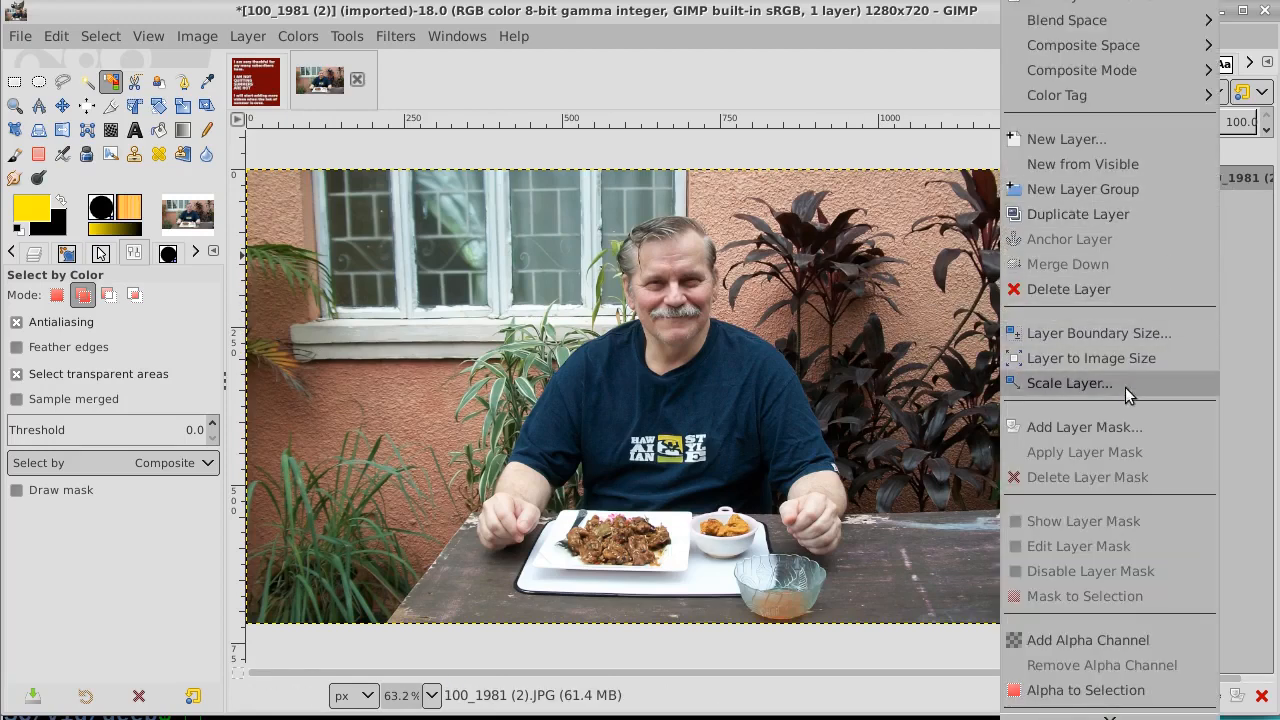
click(1088, 640)
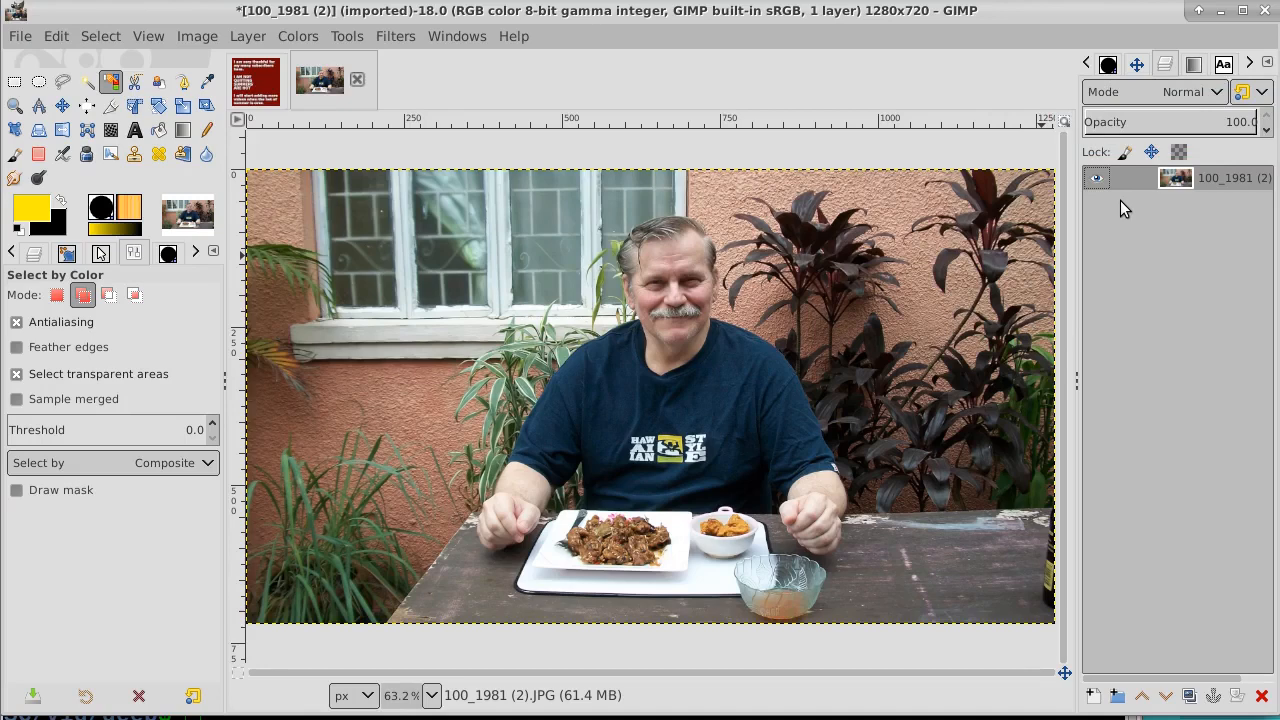
Duplicate the photo layer and hide the original layer beneath the copy.
click(1190, 697)
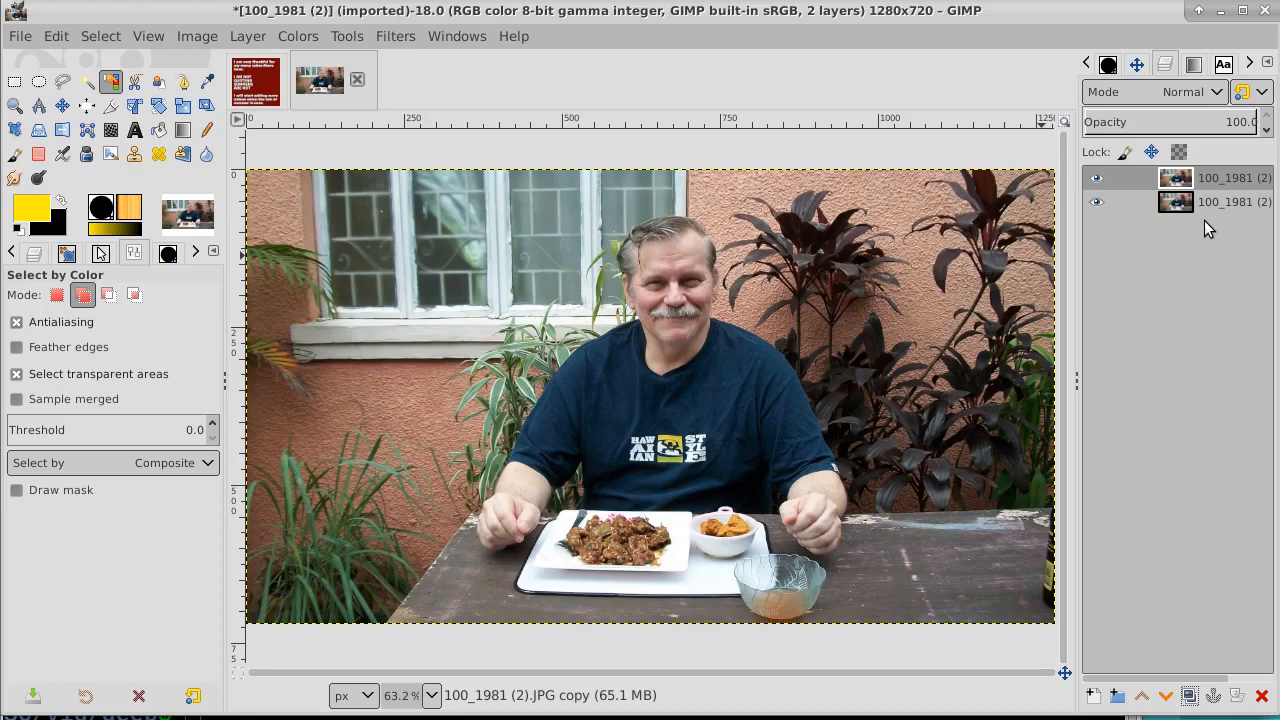
click(1099, 203)
Try to select the dark blue T-shirt with Fuzzy Select and clear the resulting selection.
click(86, 84)
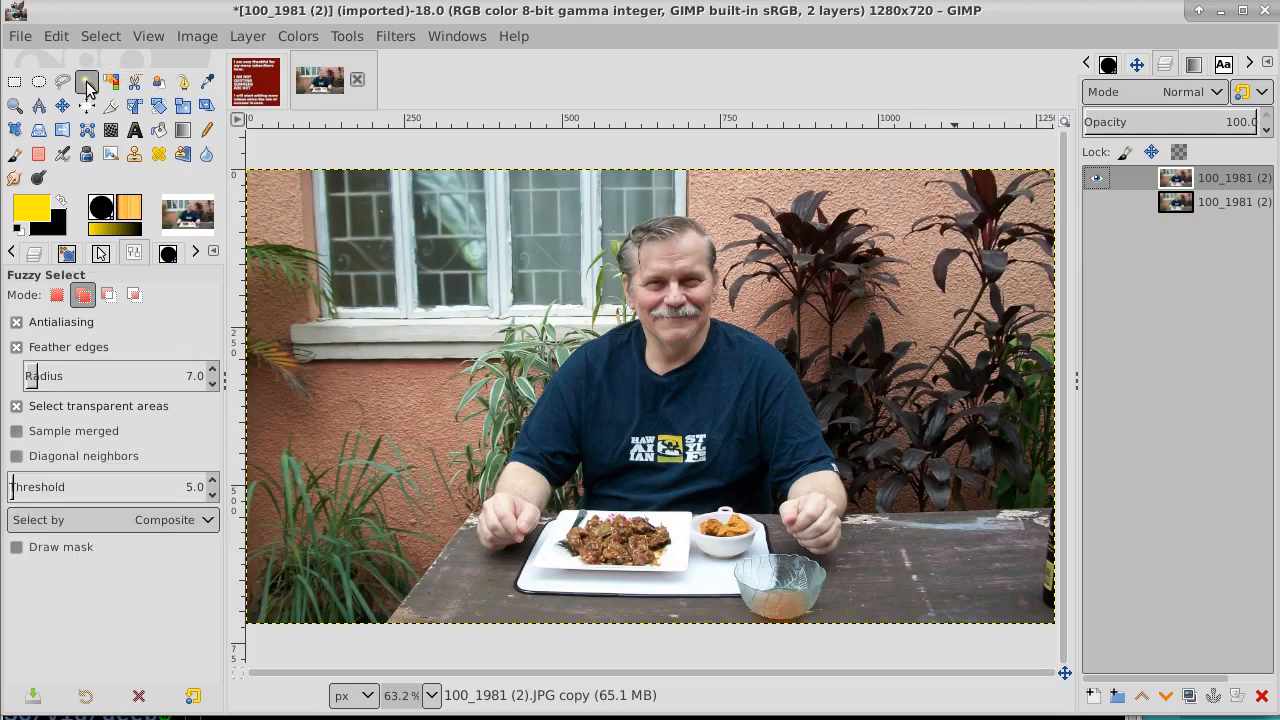
drag(744, 389, 607, 401)
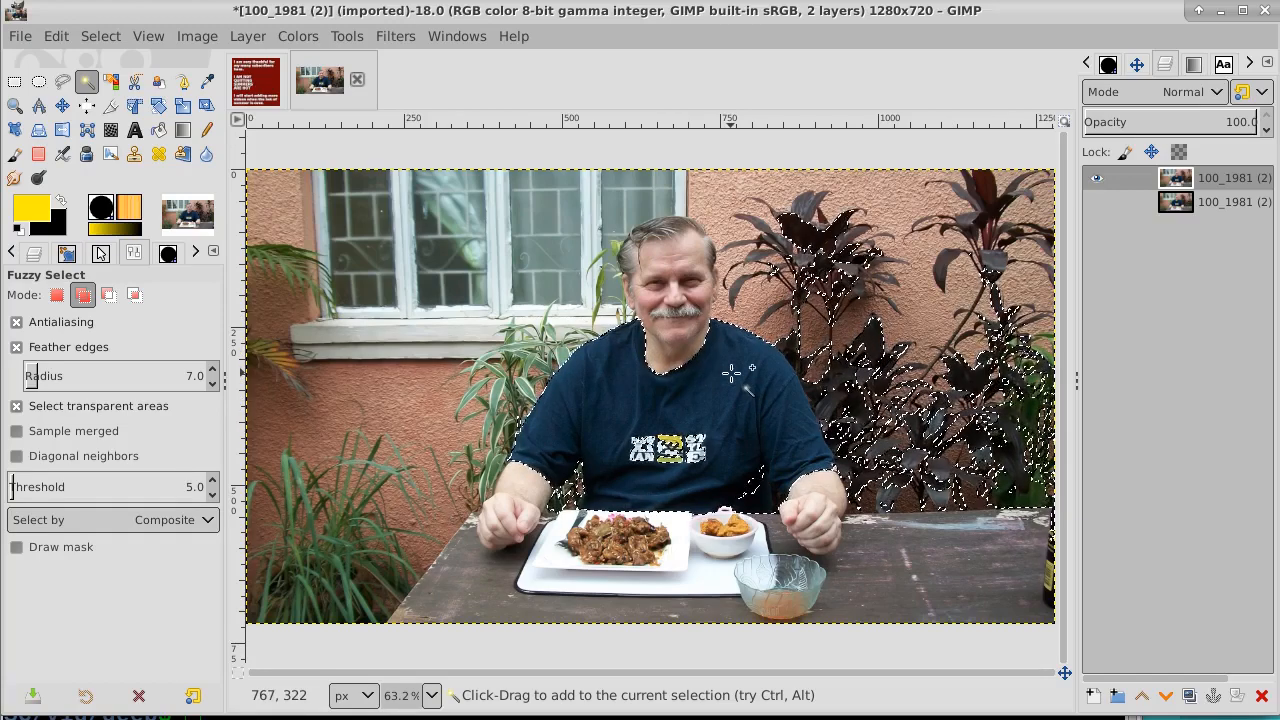
click(101, 36)
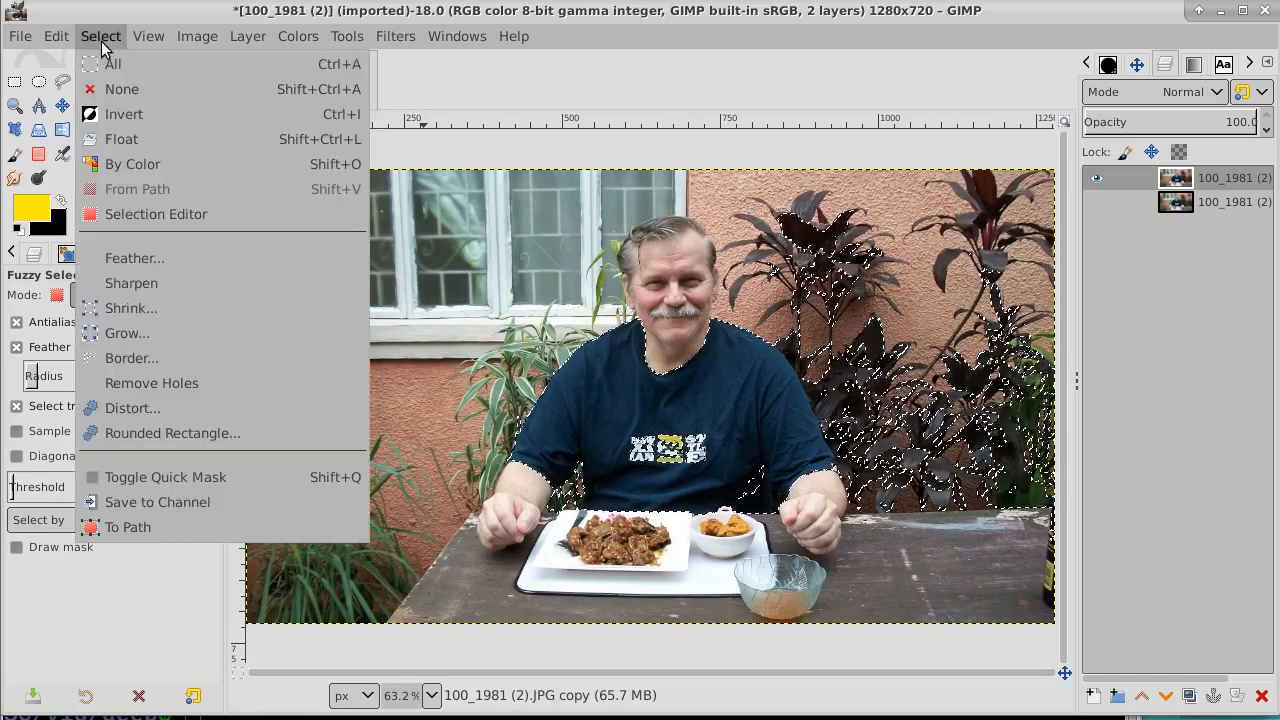
click(120, 90)
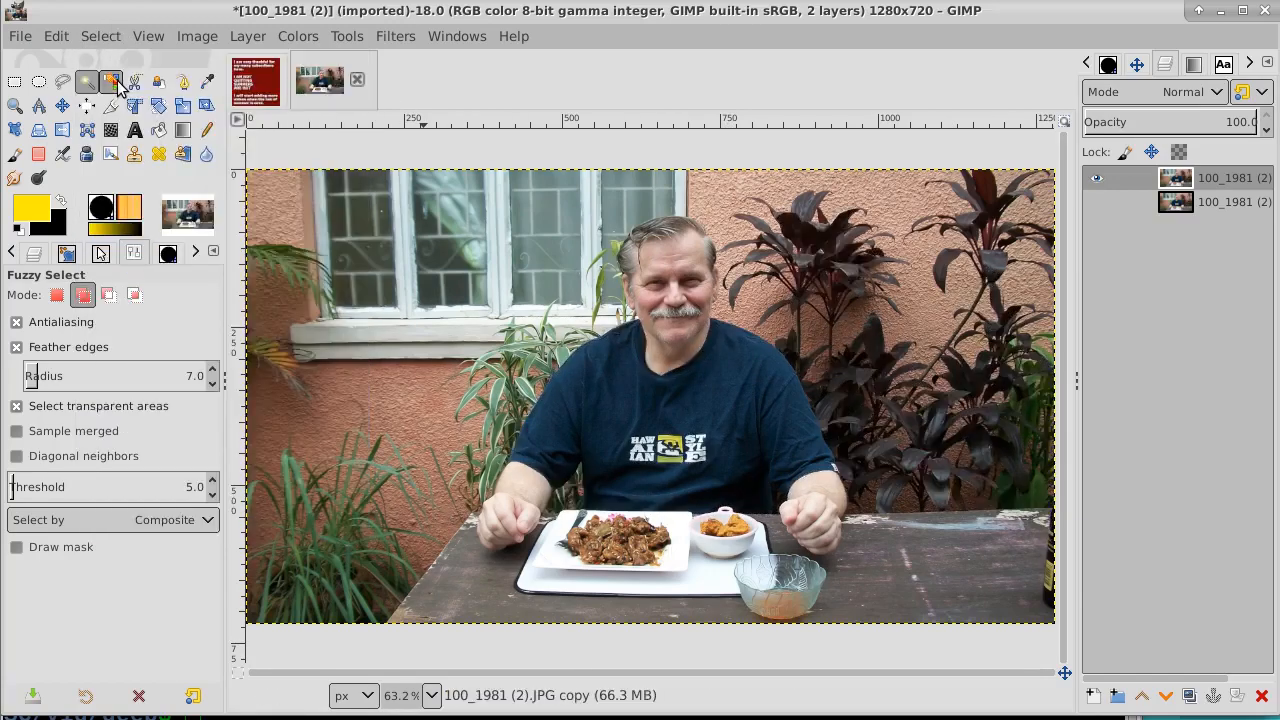
Start a path with the Paths tool where the T-shirt meets the neck on the window side and trace the shoulder line at 200% zoom.
click(14, 105)
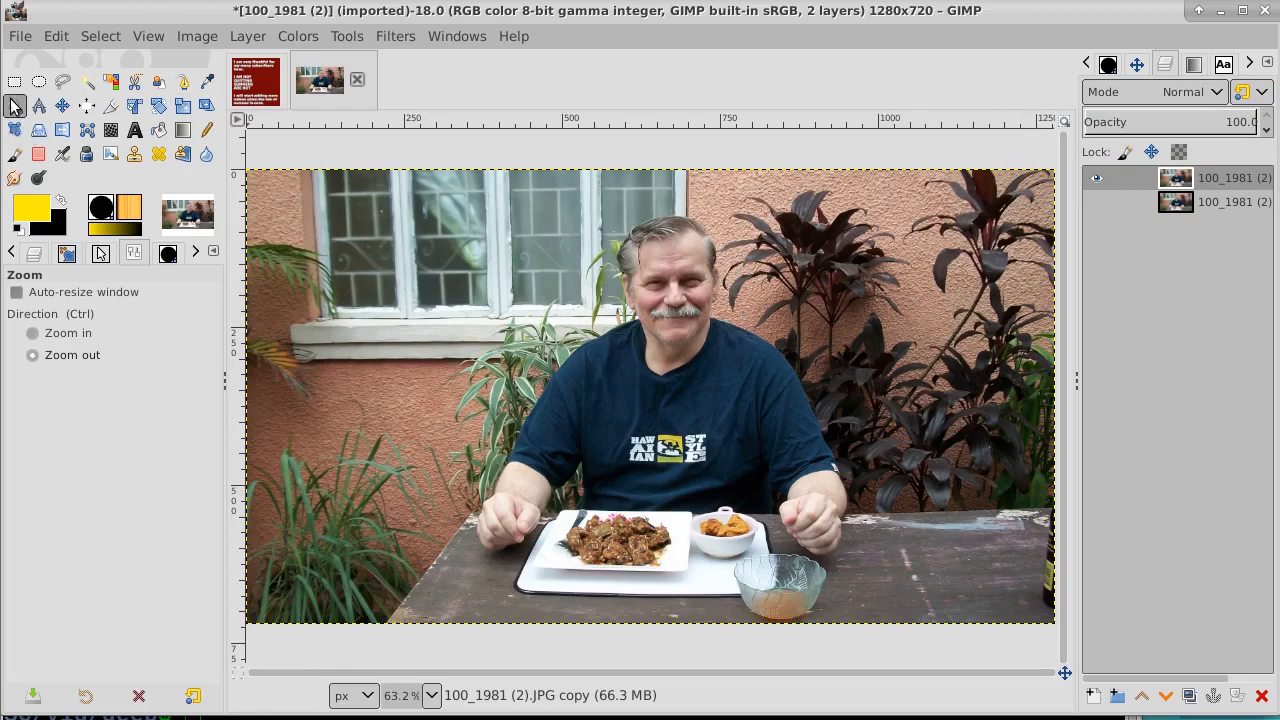
key(2)
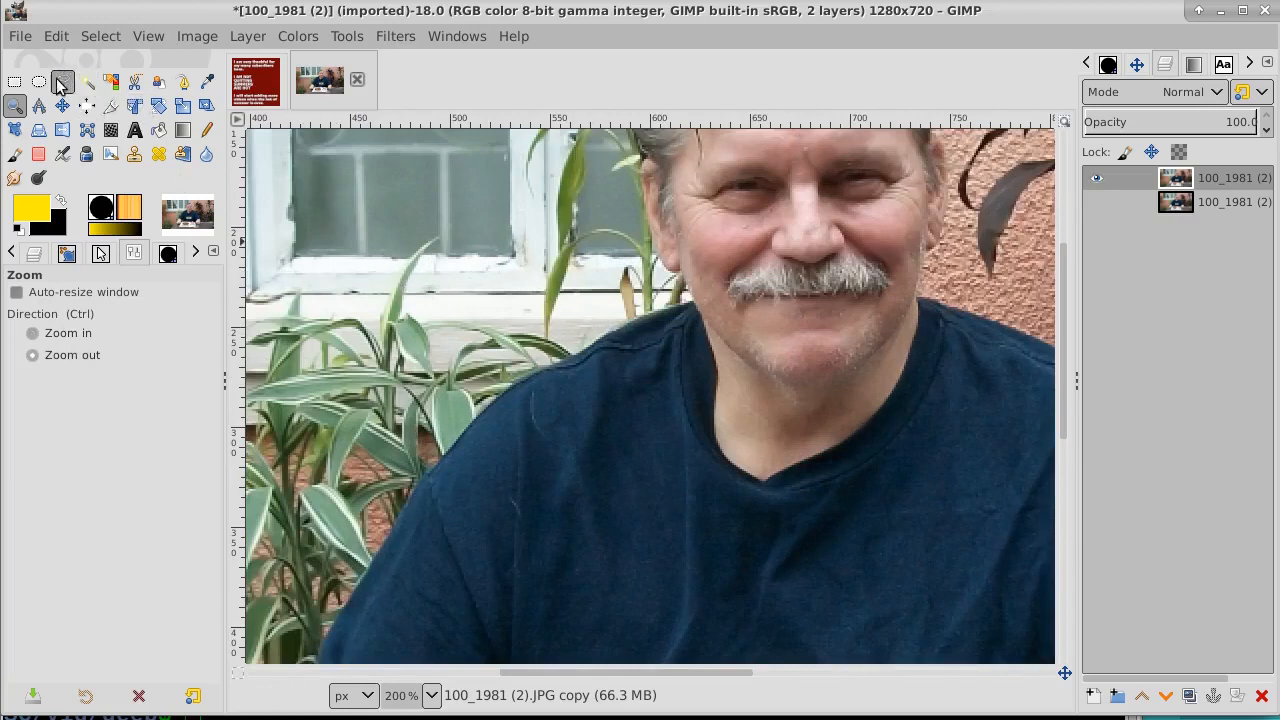
click(182, 84)
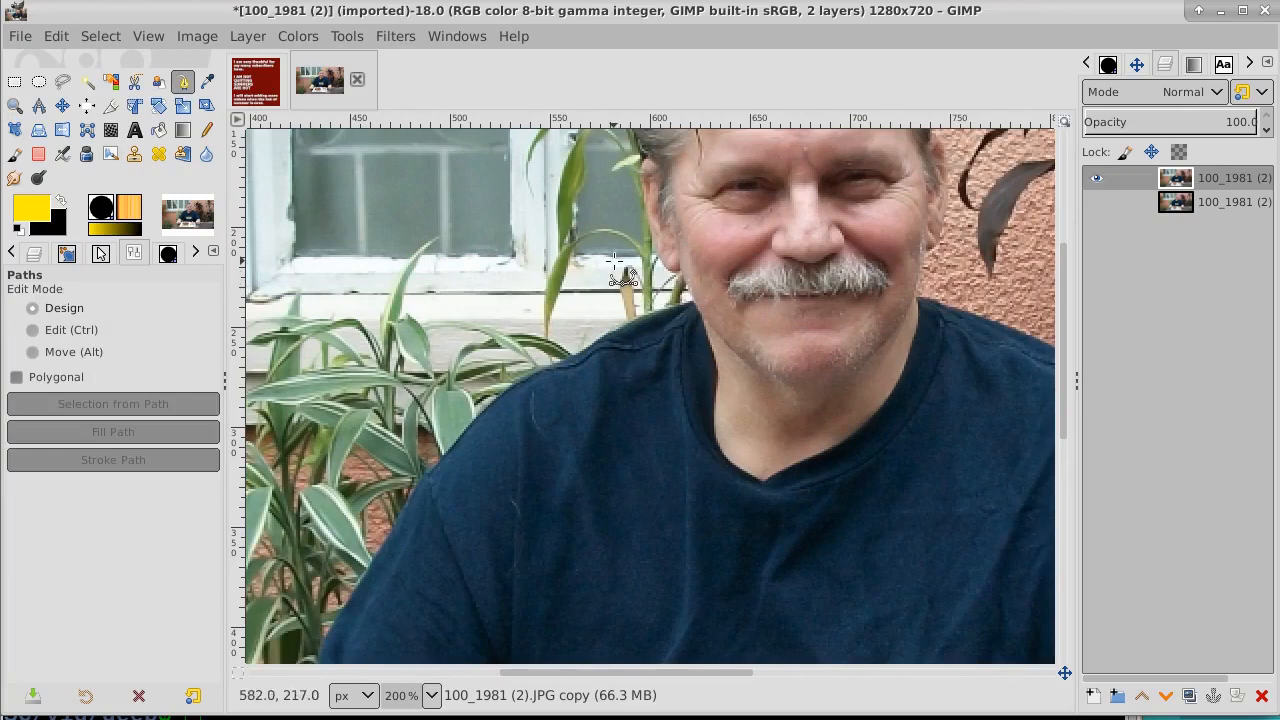
click(682, 315)
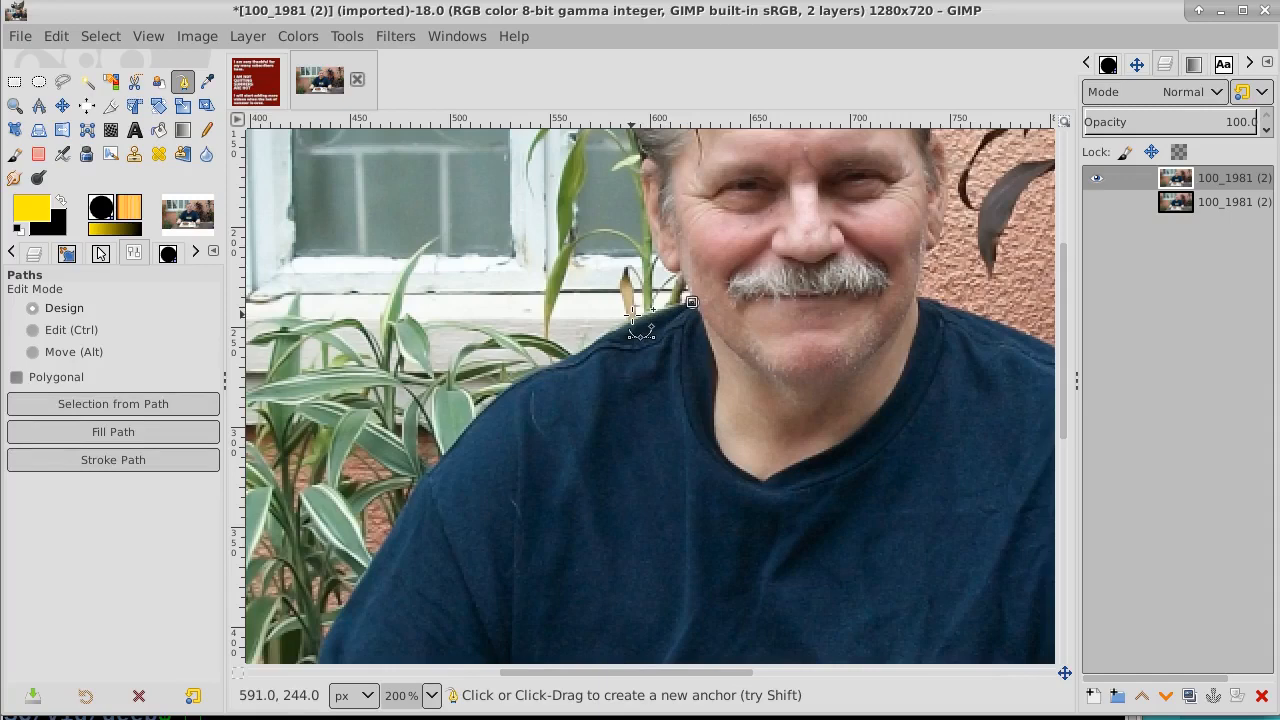
click(631, 323)
click(605, 333)
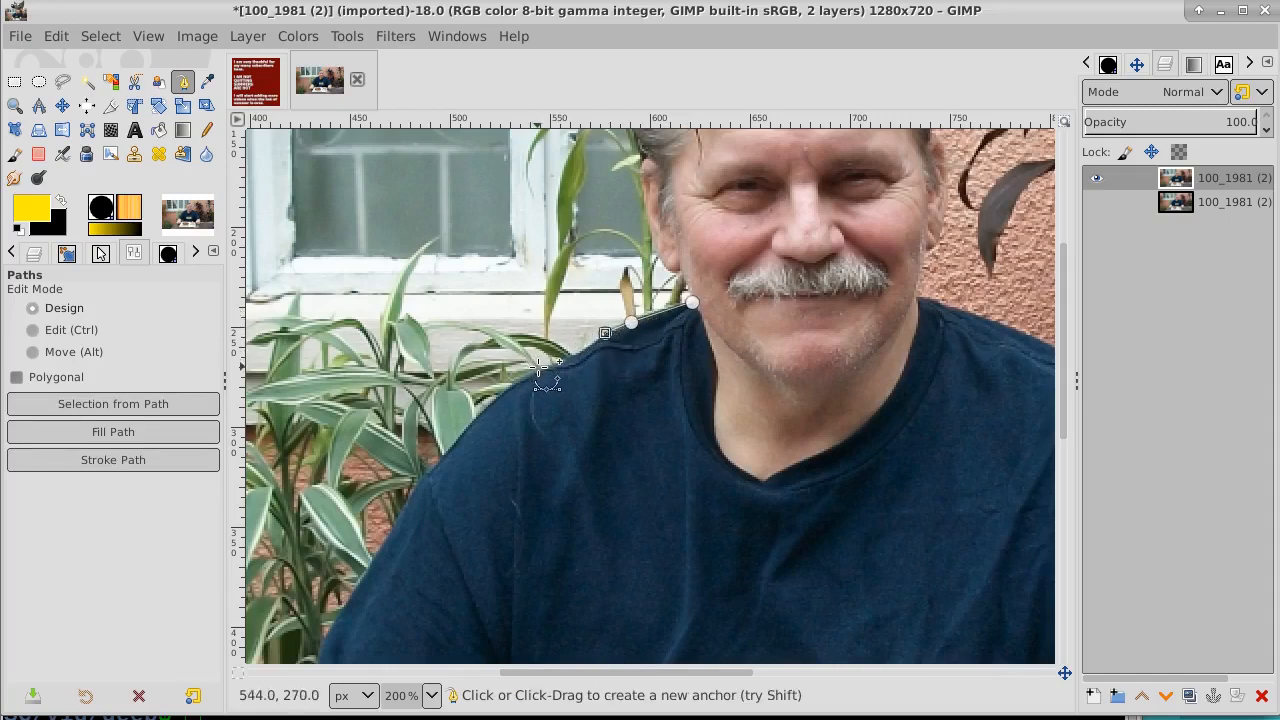
mouse_move(537, 367)
mouse_down()
mouse_move(533, 355)
mouse_move(491, 391)
mouse_move(493, 375)
mouse_move(536, 368)
mouse_up()
click(514, 380)
click(494, 397)
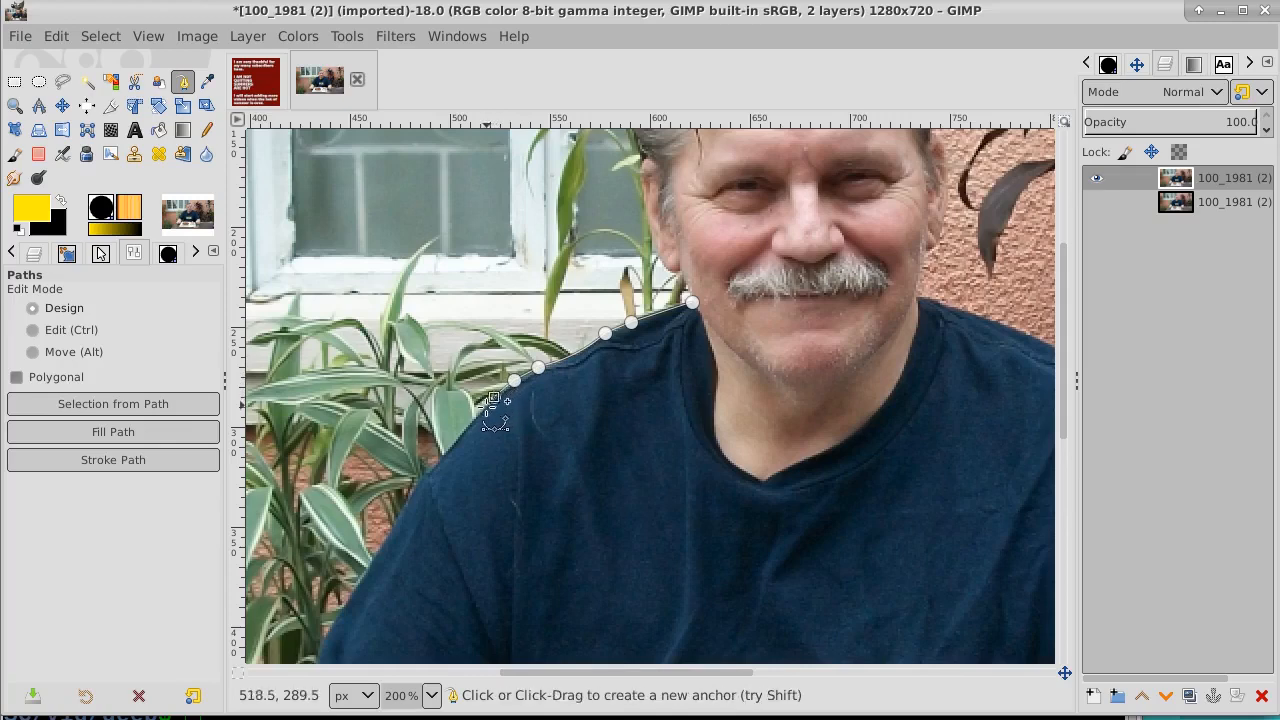
click(478, 412)
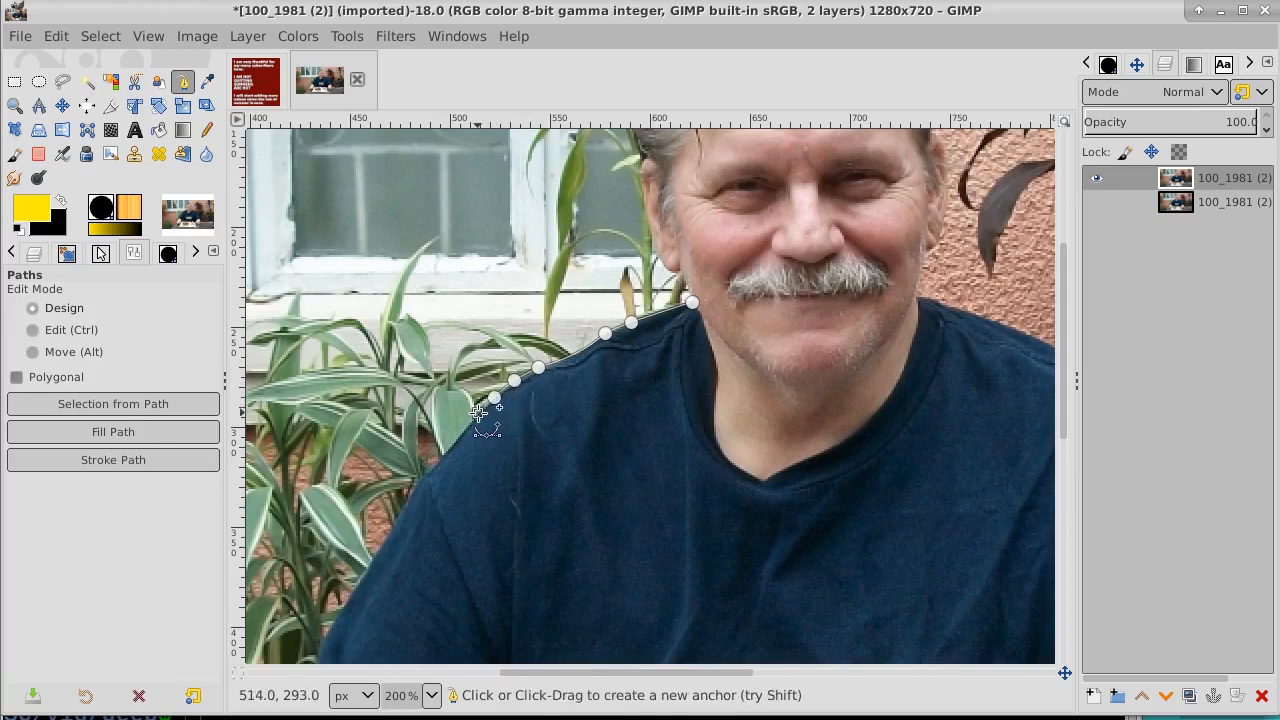
Continue the path from the shoulder along the outer edge of the upper arm down to the end of the sleeve.
click(428, 469)
click(419, 478)
click(327, 630)
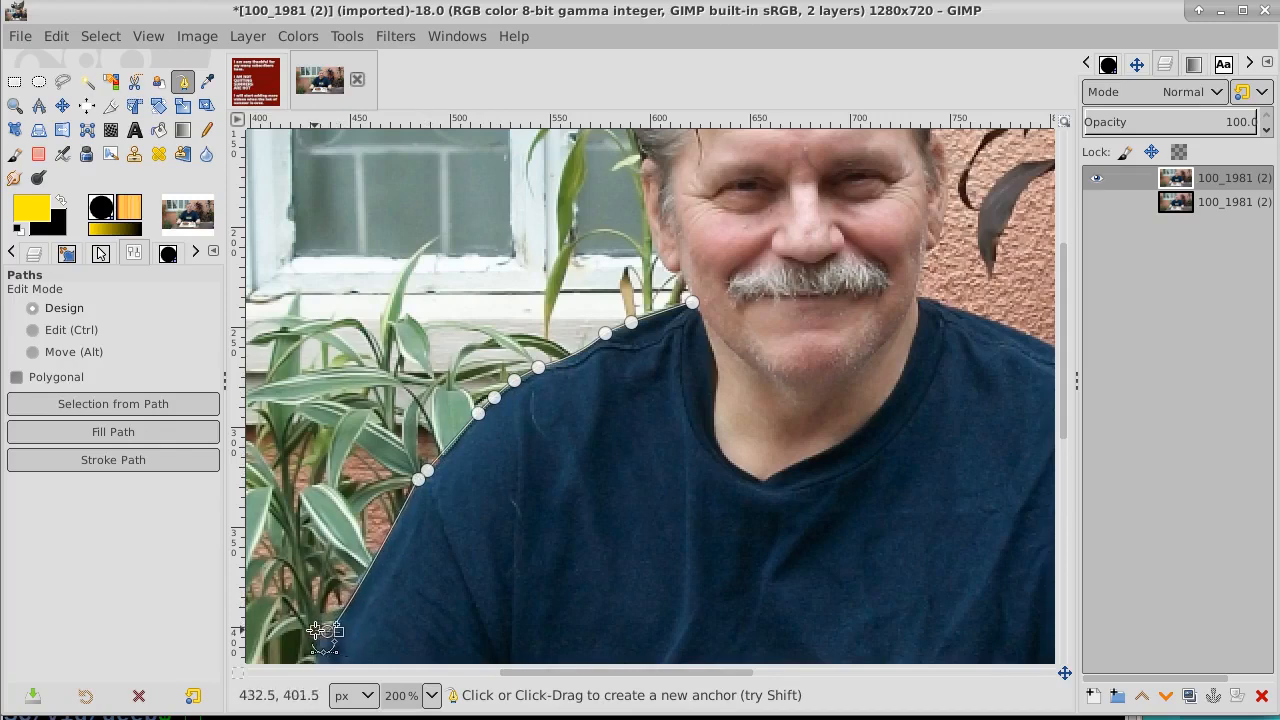
drag(310, 636, 302, 657)
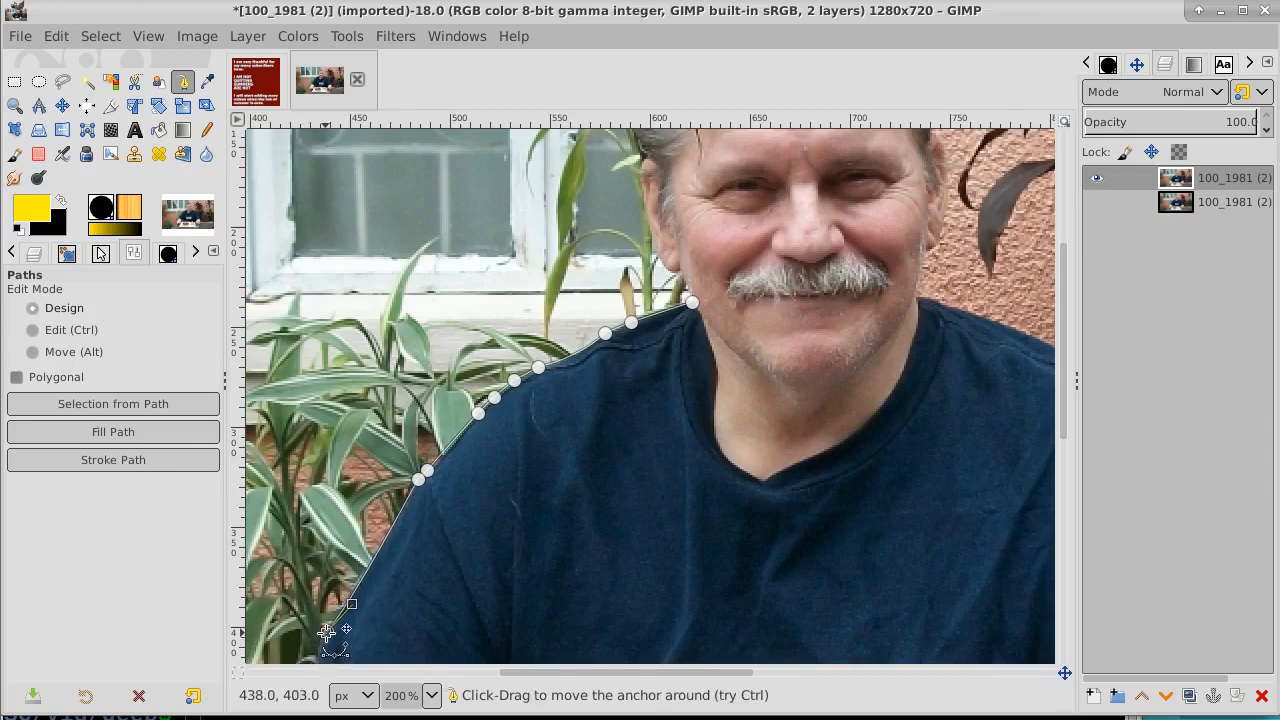
drag(420, 627, 634, 334)
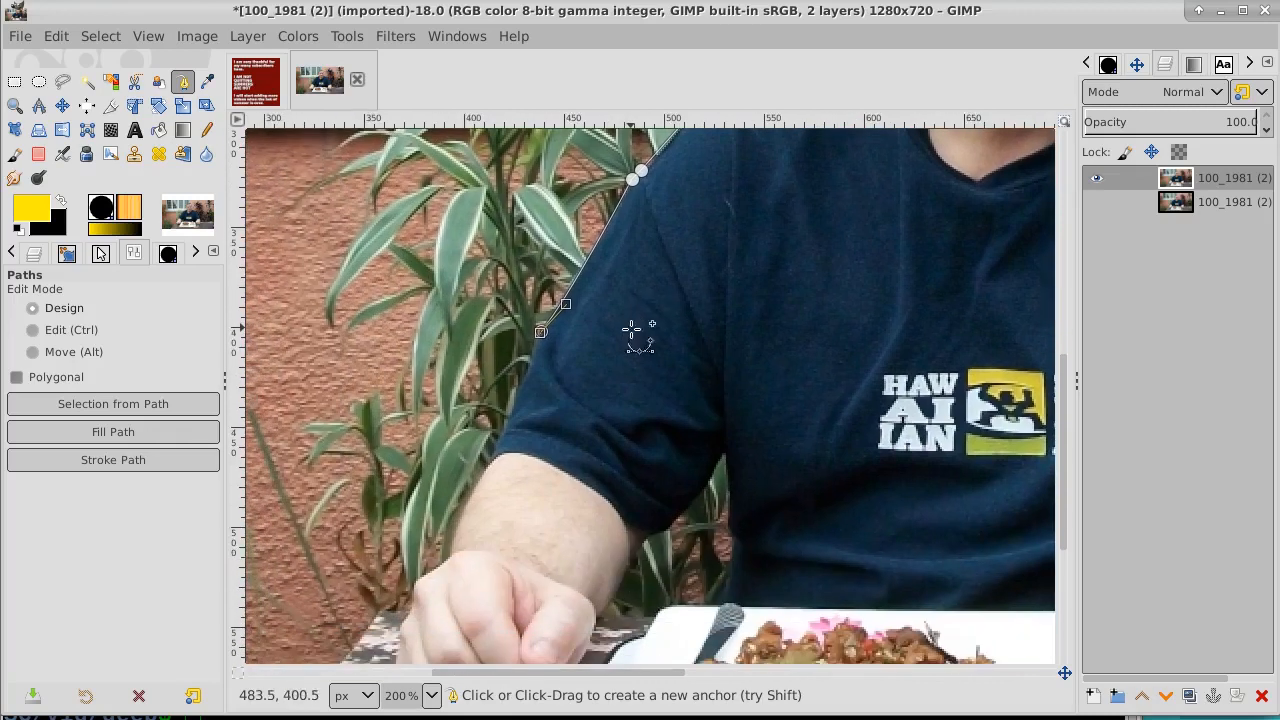
click(532, 354)
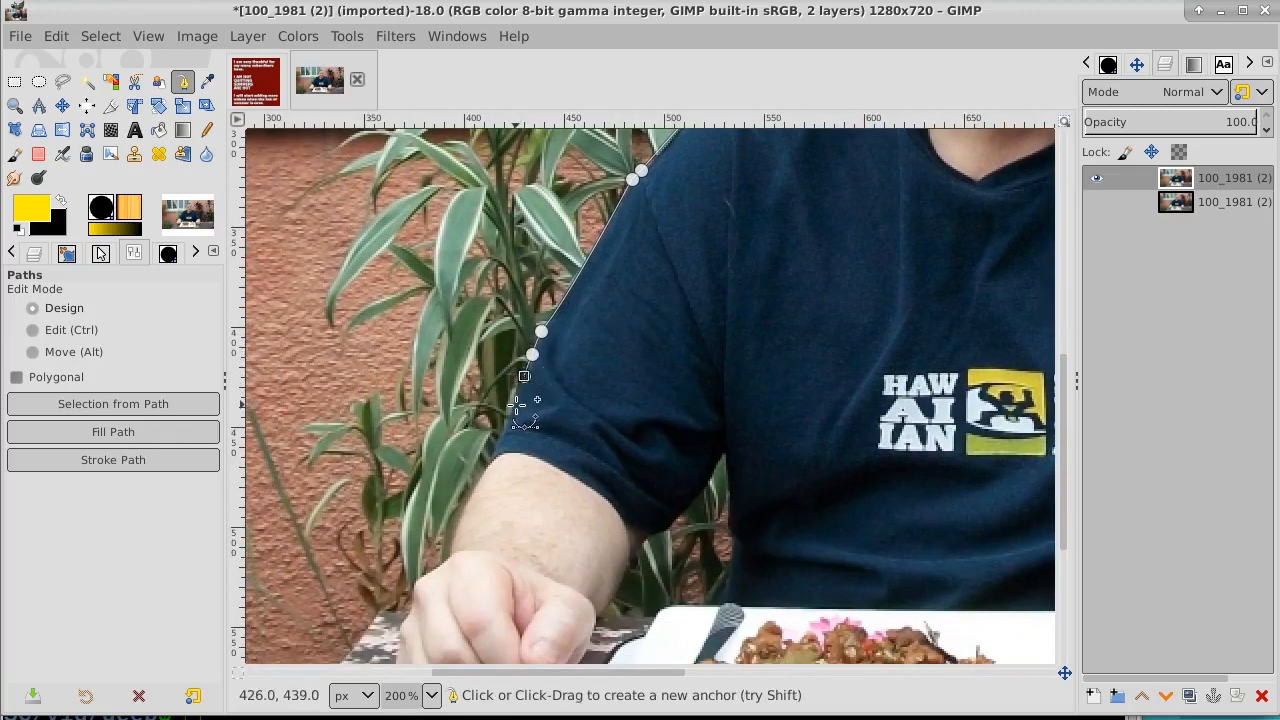
click(524, 376)
click(513, 405)
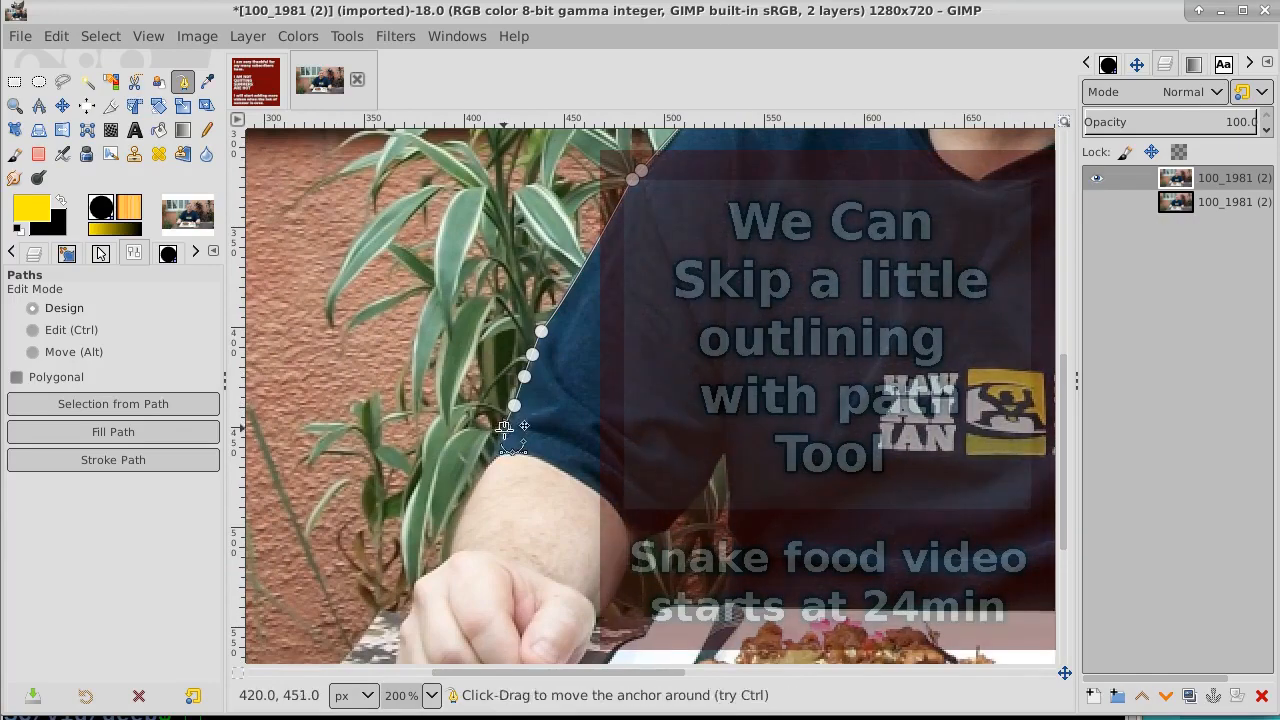
click(492, 455)
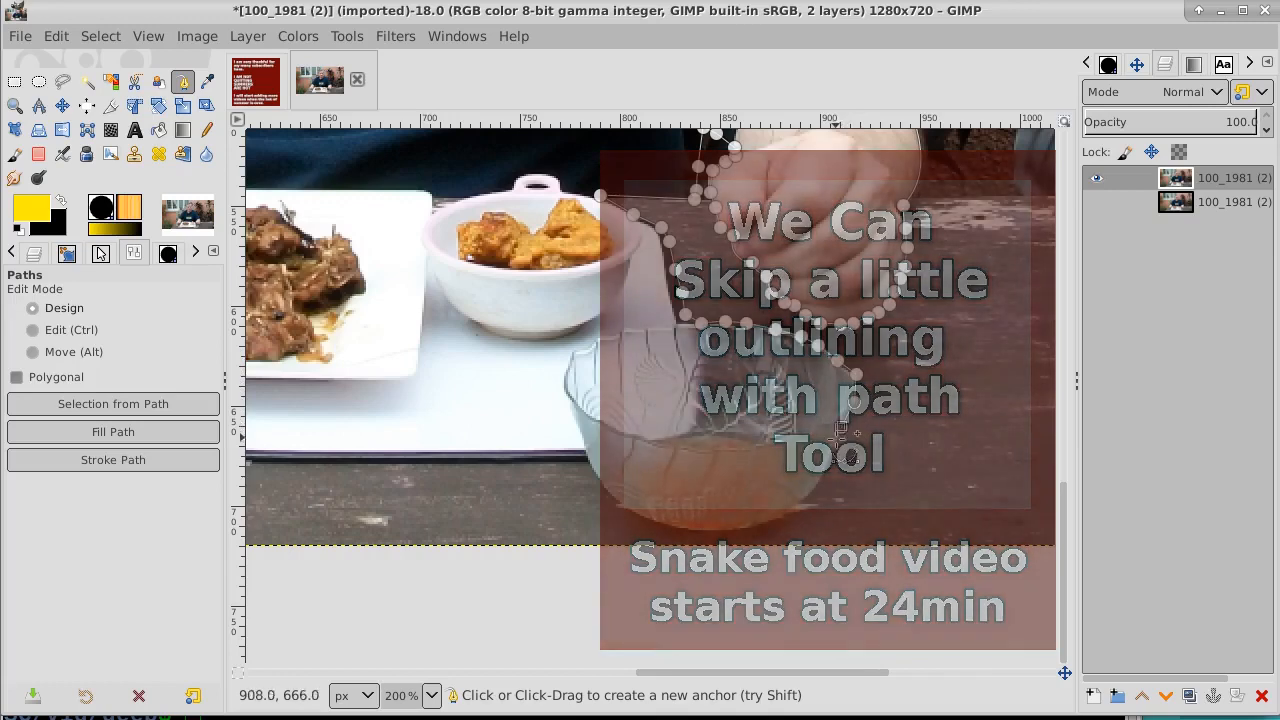
Trace the path around the lower outline of the glass bowl to the point where it meets the tray edge.
click(835, 448)
click(819, 479)
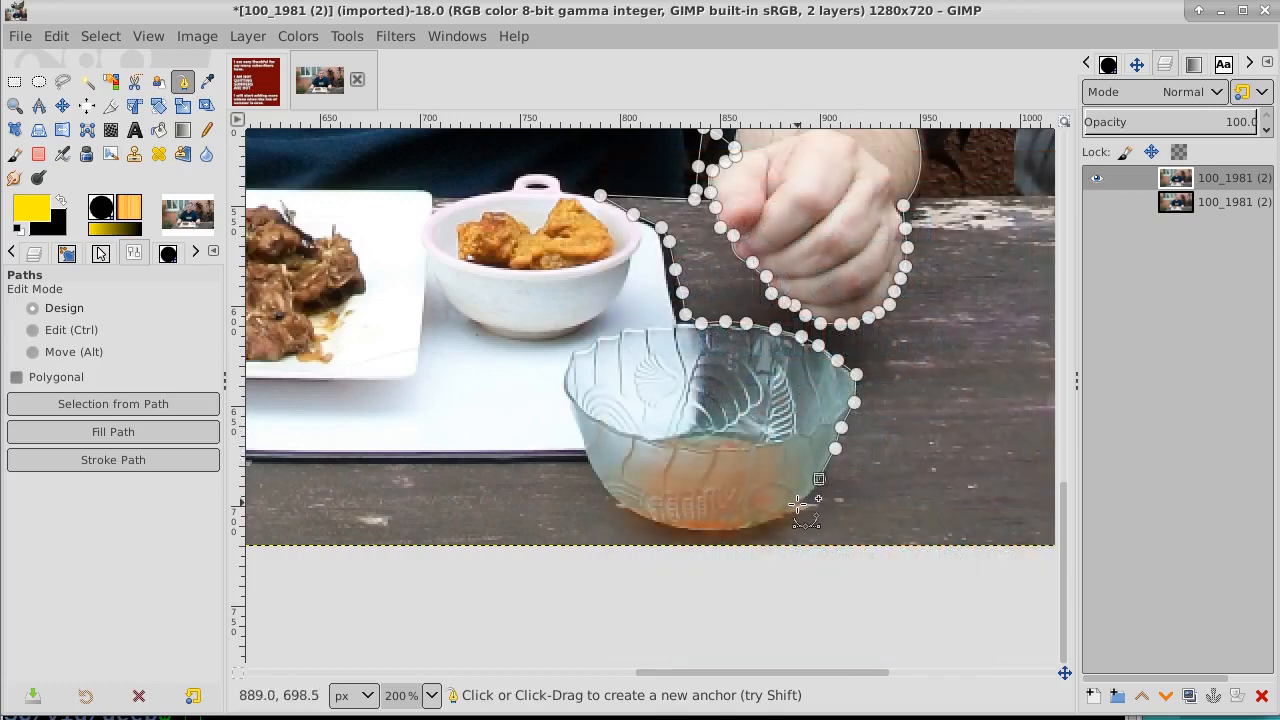
click(792, 507)
click(761, 524)
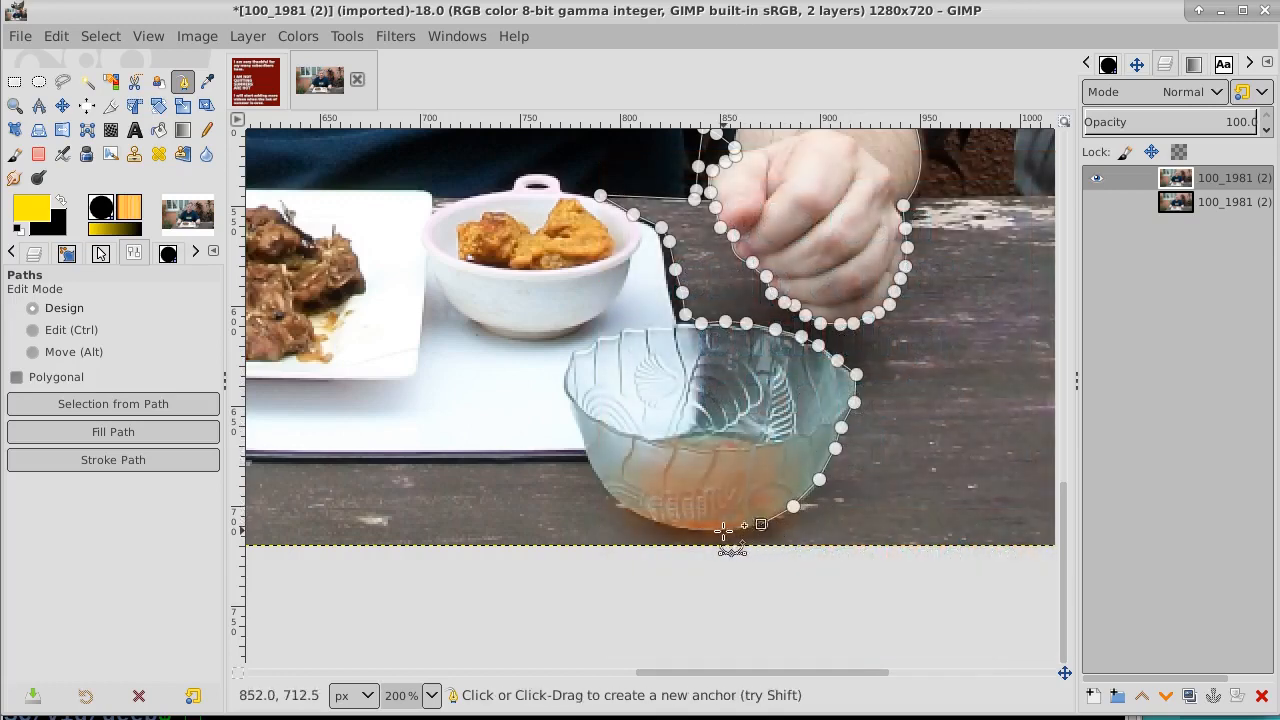
click(722, 530)
click(687, 527)
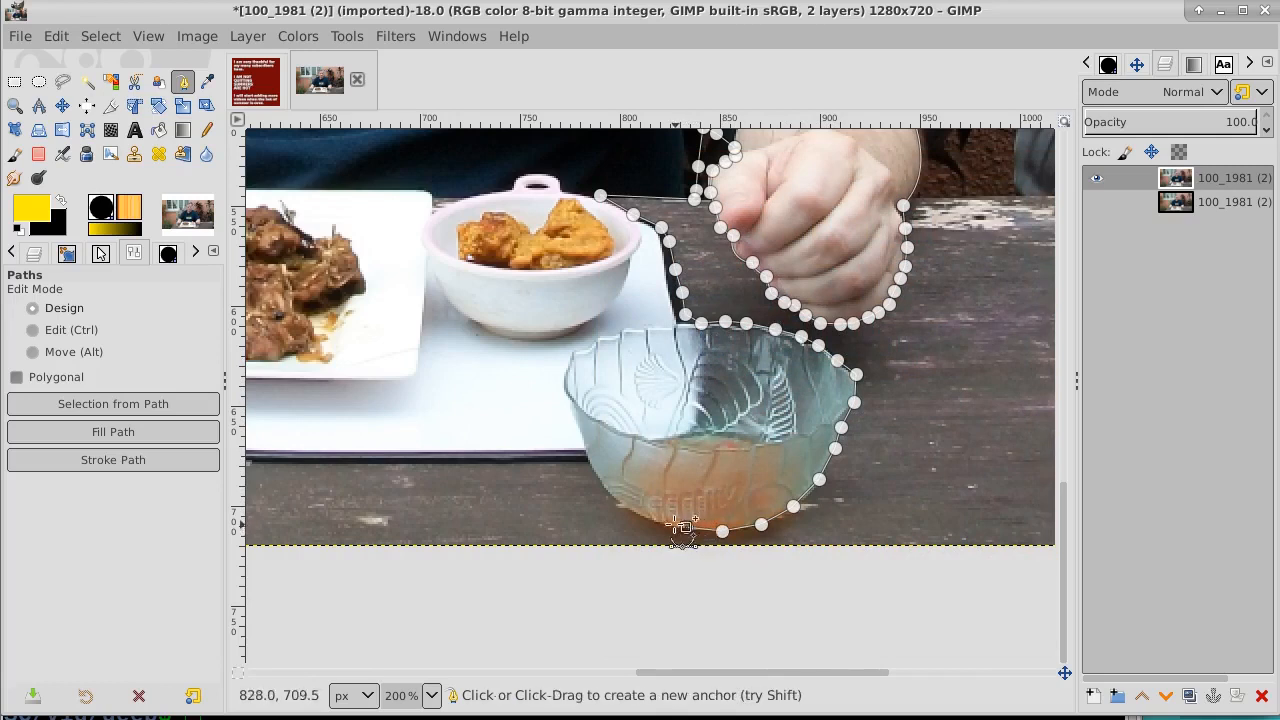
click(646, 515)
click(616, 495)
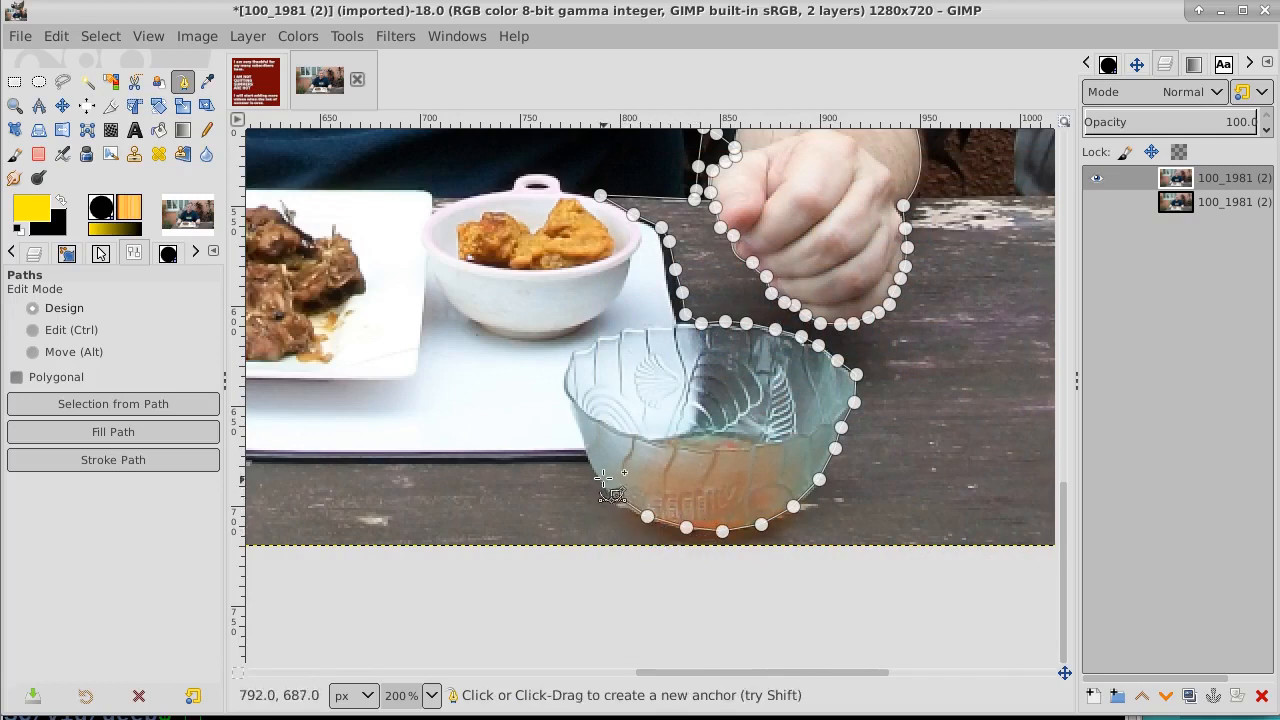
click(586, 458)
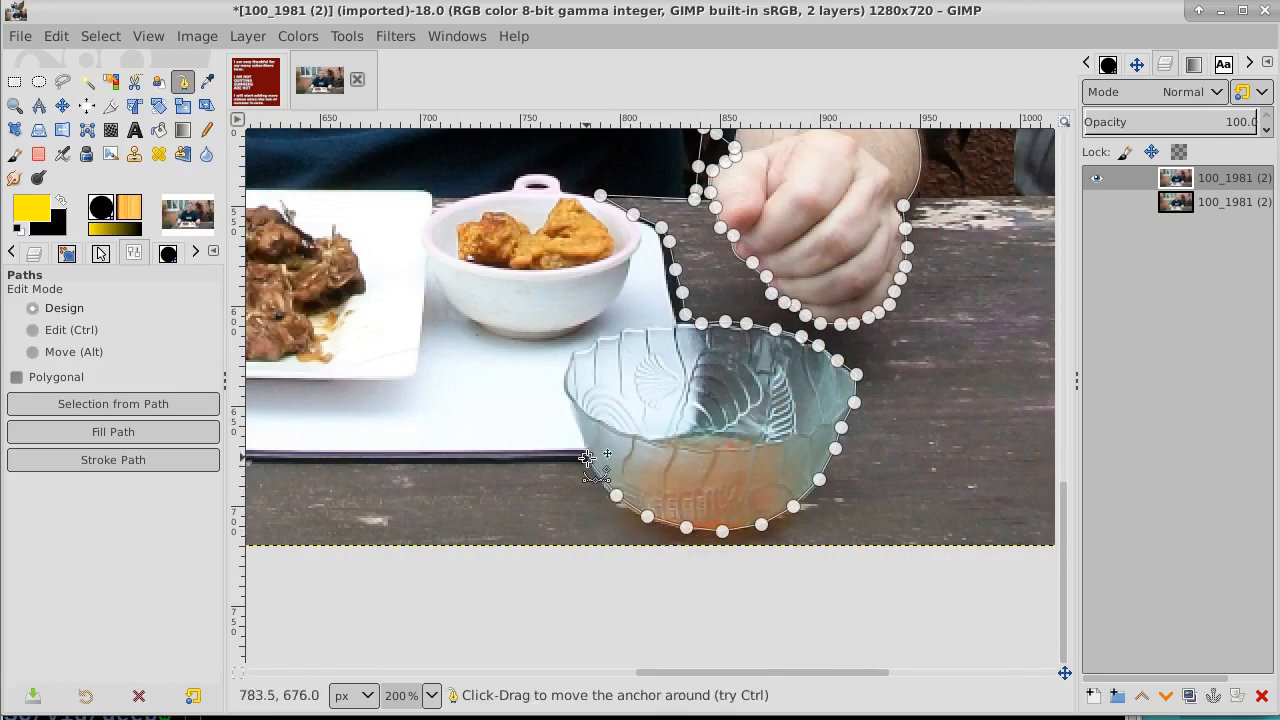
Extend the path below the canvas and up through the plant background beside the arm, and close it at its starting anchor.
drag(501, 462, 896, 434)
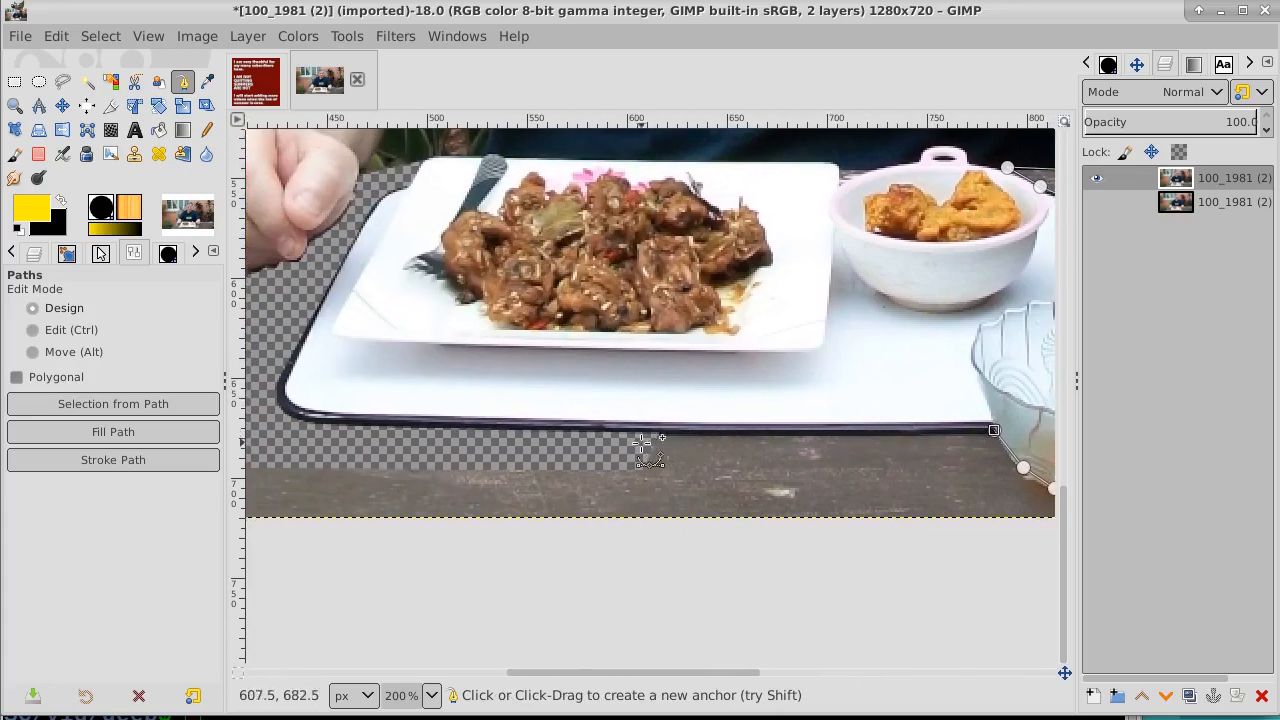
drag(622, 430, 240, 494)
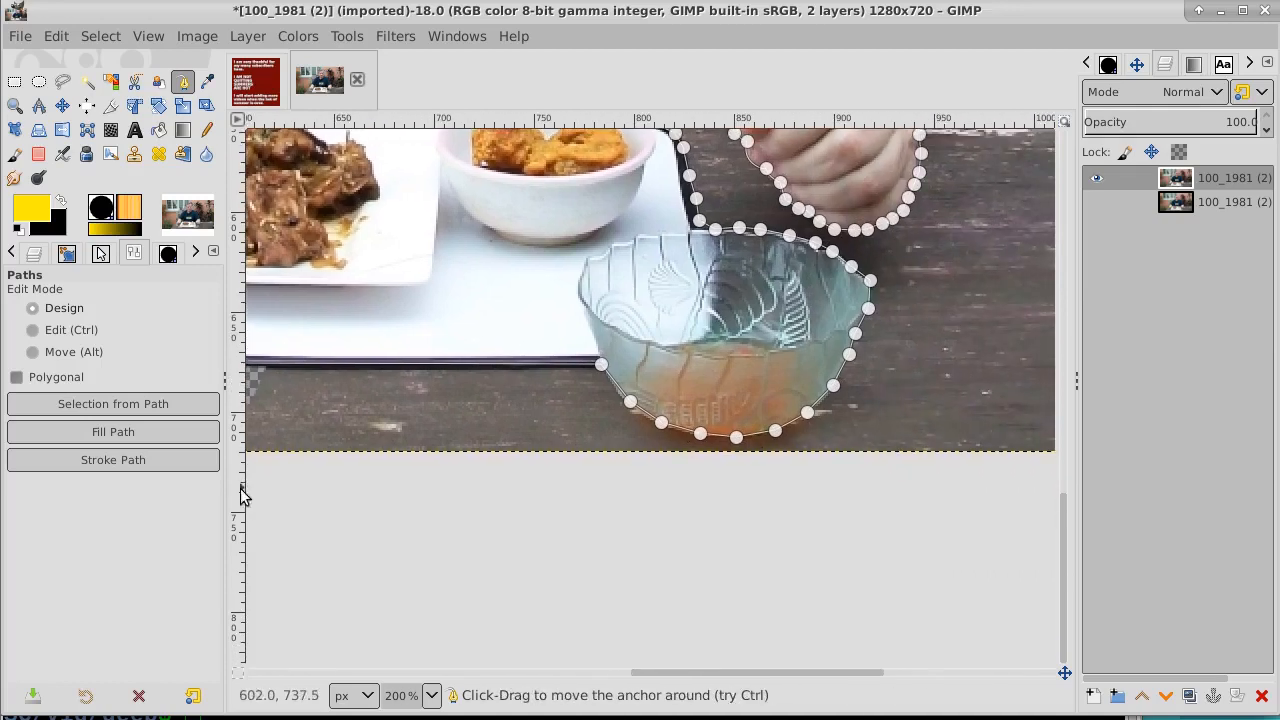
drag(1017, 372, 950, 480)
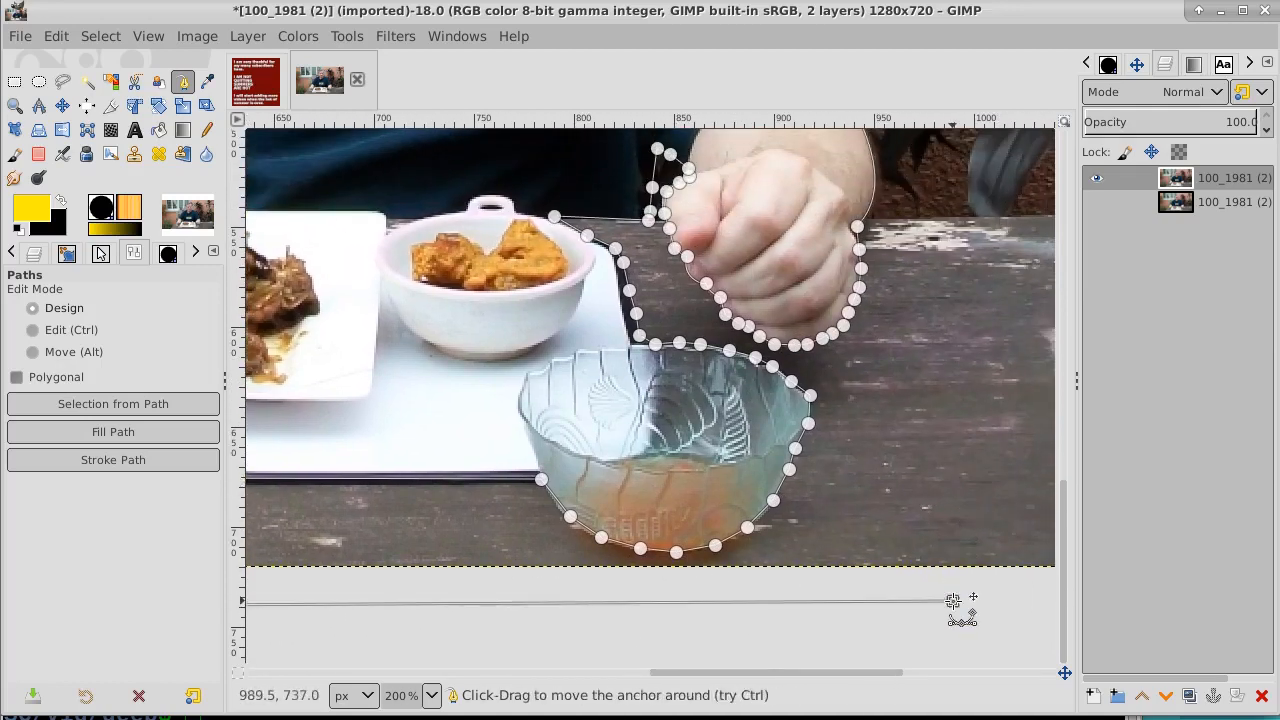
drag(931, 275, 801, 537)
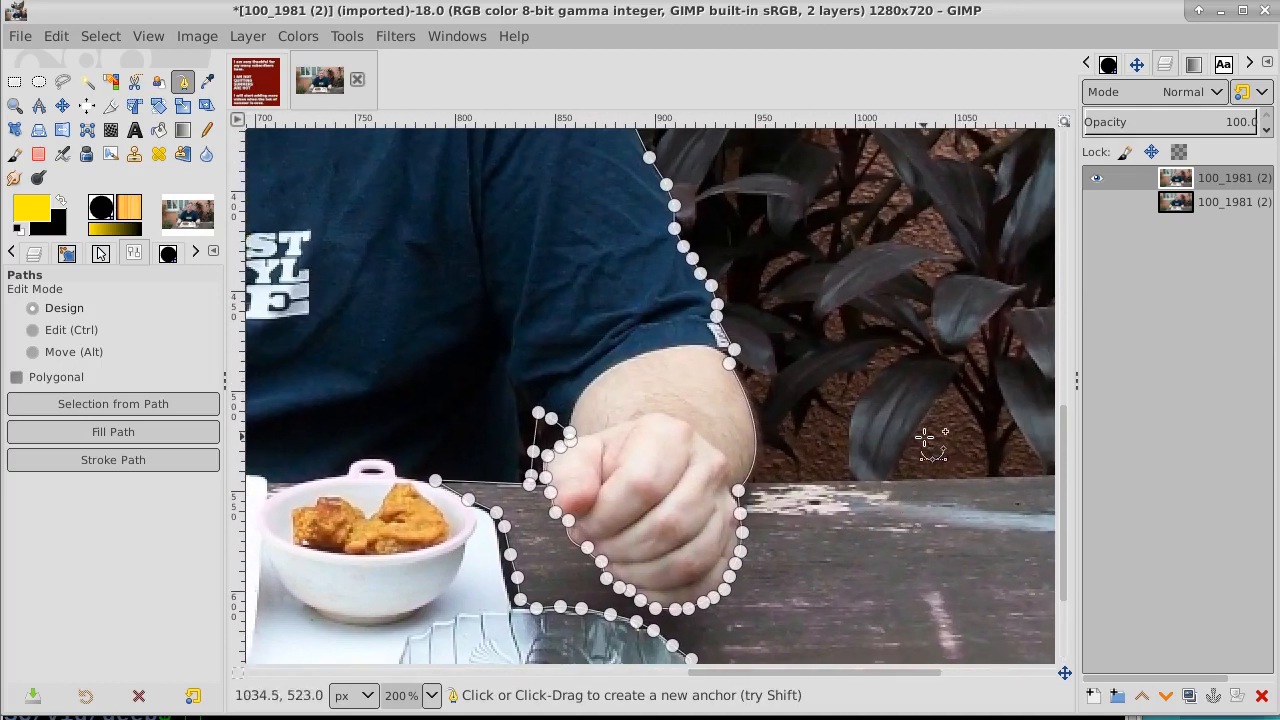
click(910, 350)
drag(910, 350, 939, 640)
click(741, 207)
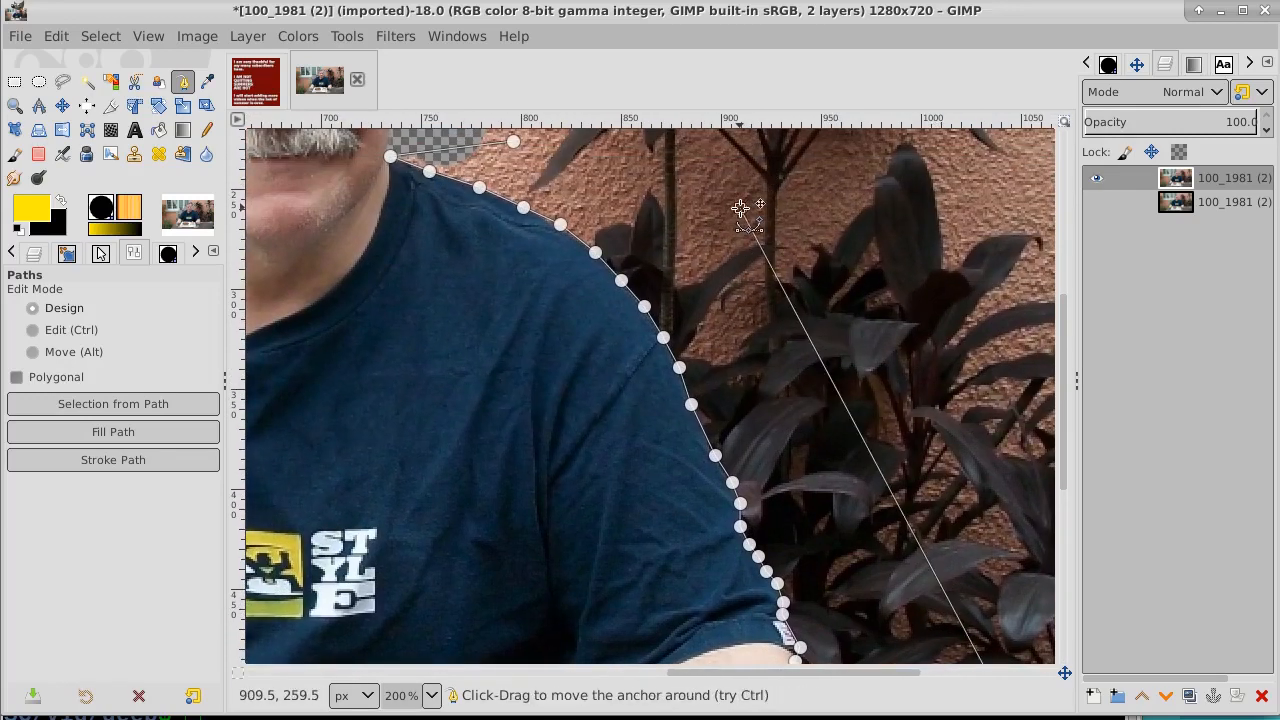
drag(569, 149, 704, 245)
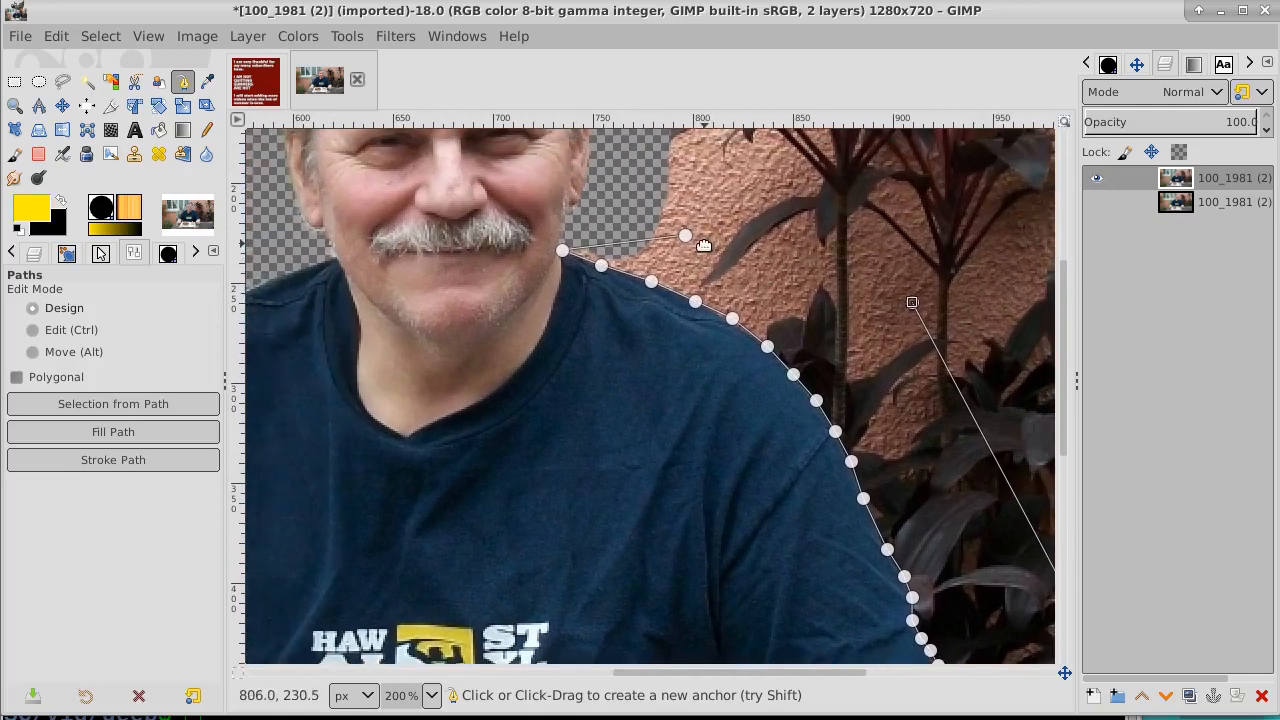
click(685, 235)
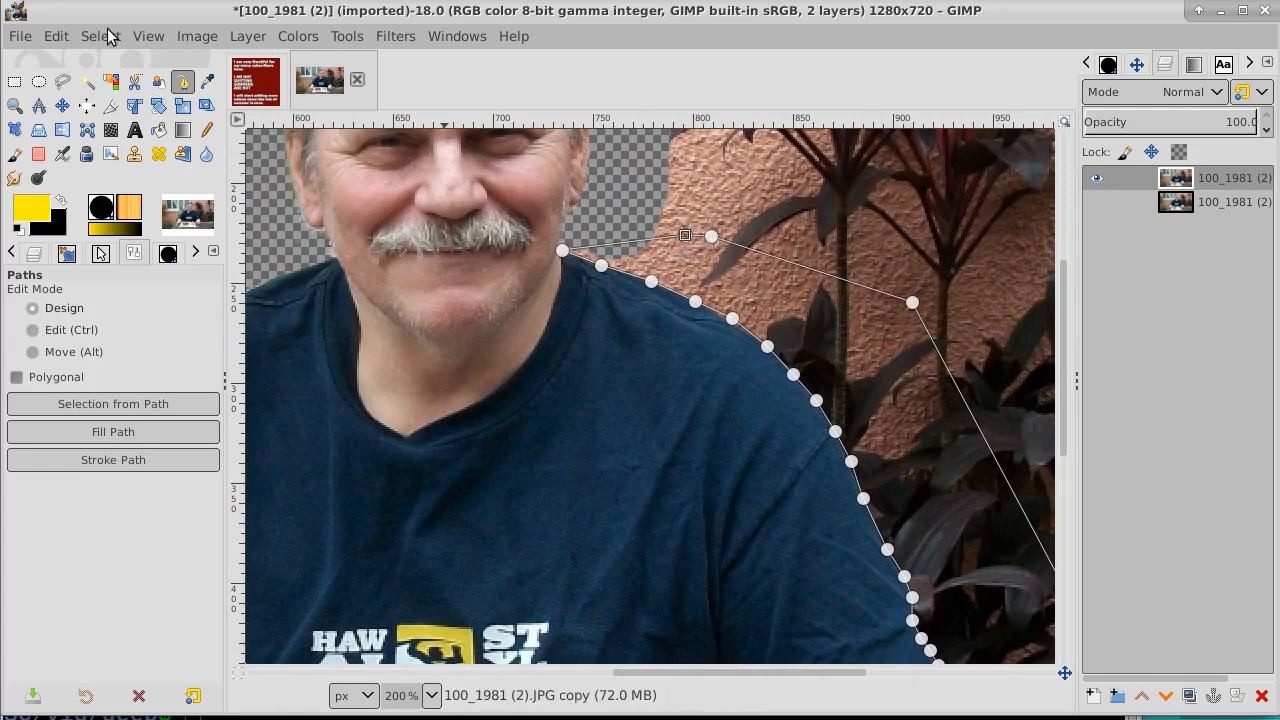
Turn the path into a selection, delete the background inside it, and deselect.
click(110, 36)
click(100, 189)
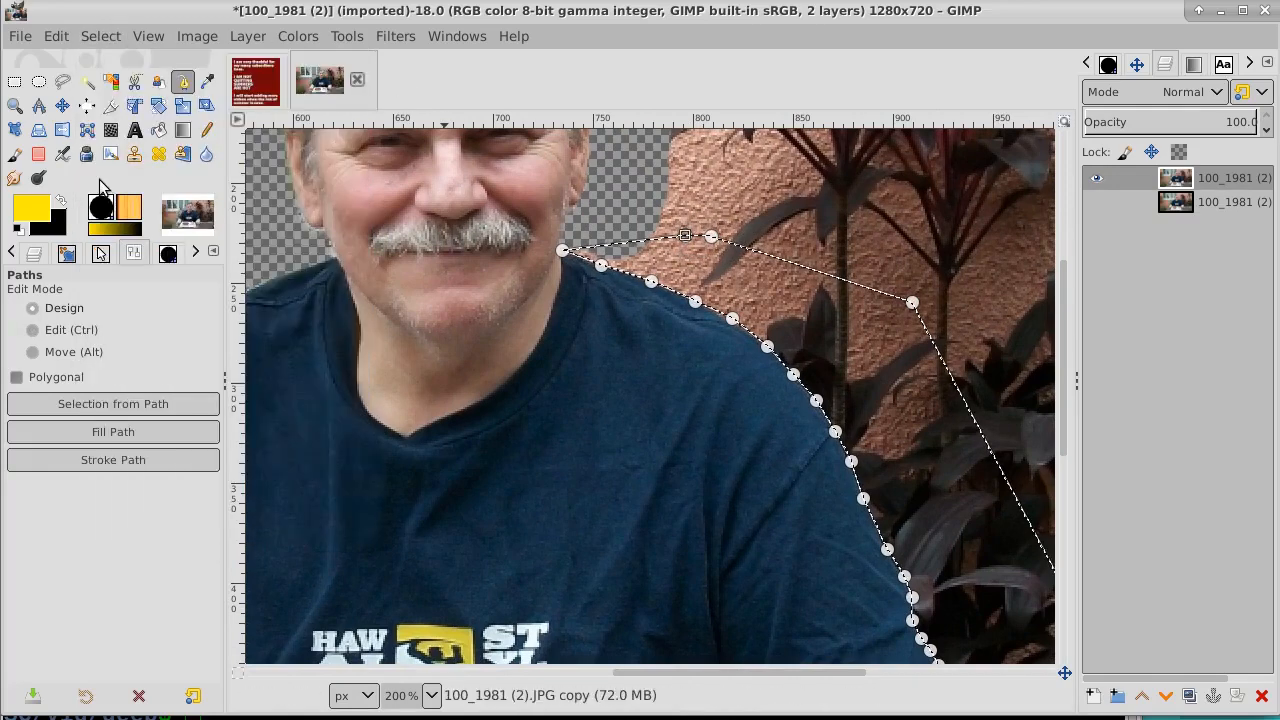
key(Delete)
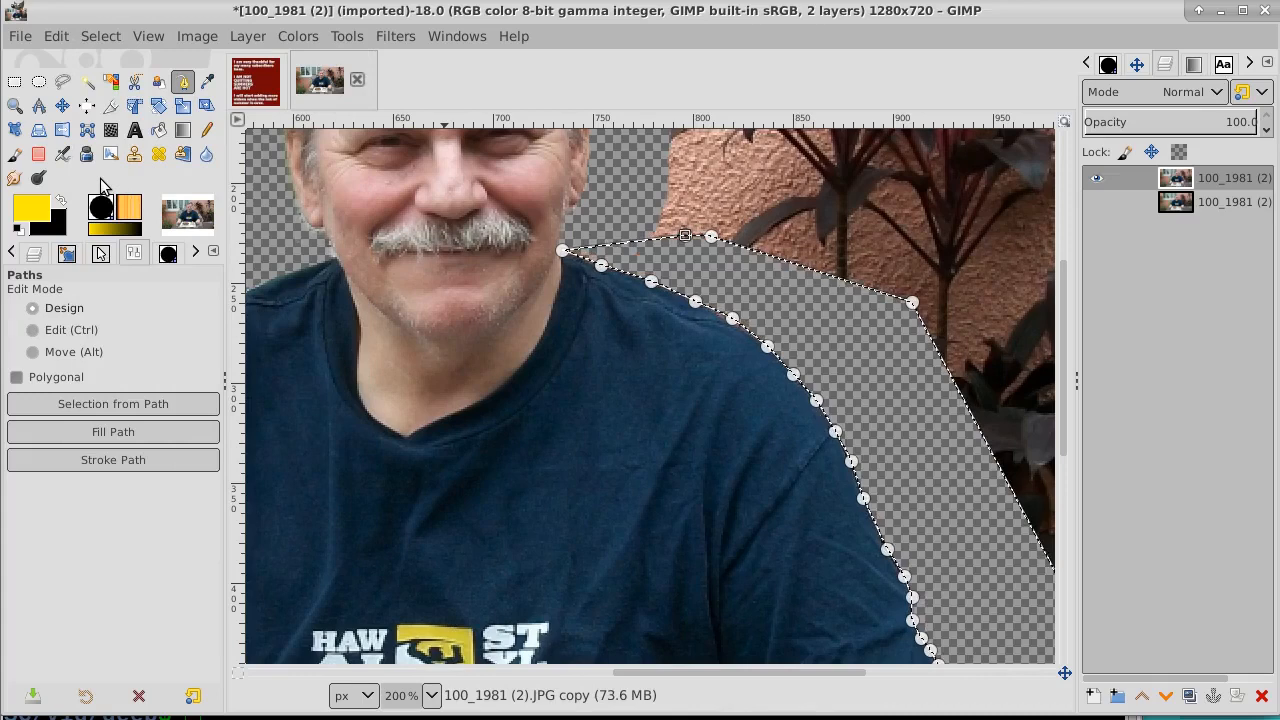
click(100, 36)
click(120, 89)
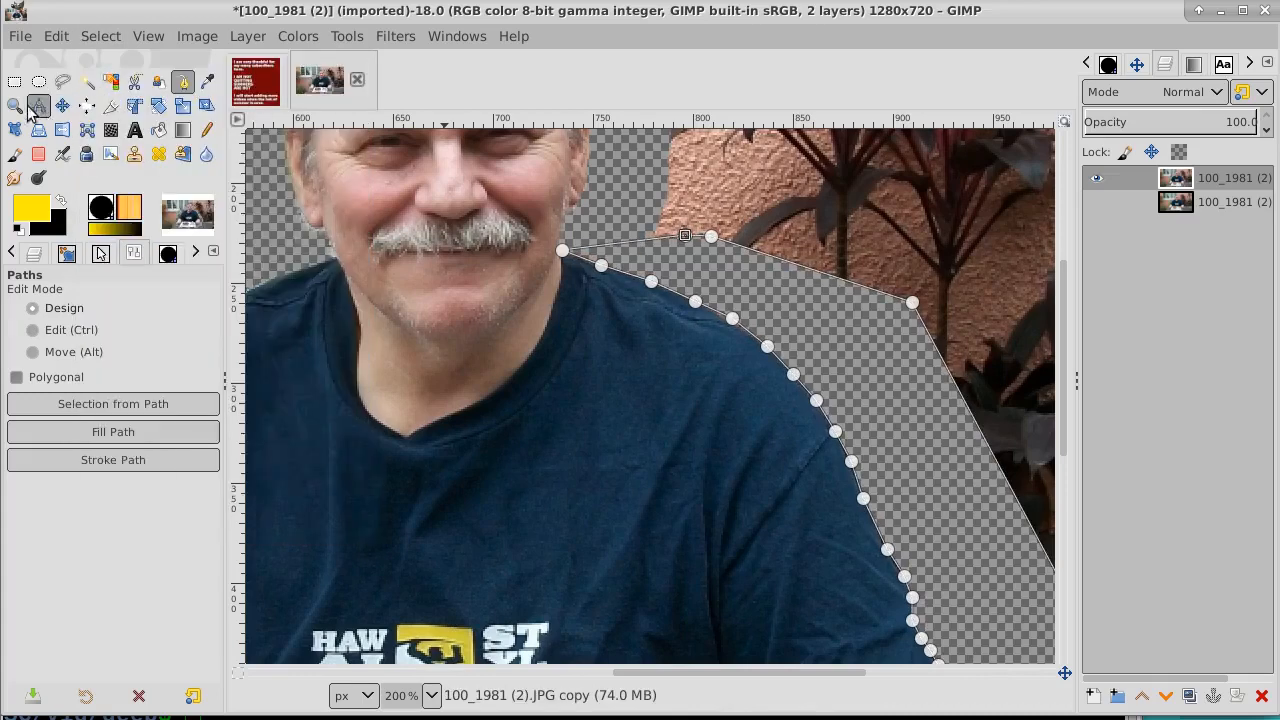
Draw a freehand selection with feathered edges around the man, tray and bowl, keeping its outline within the already cleared border where possible.
click(14, 105)
ctrl+click(540, 264)
ctrl+click(535, 262)
ctrl+click(530, 260)
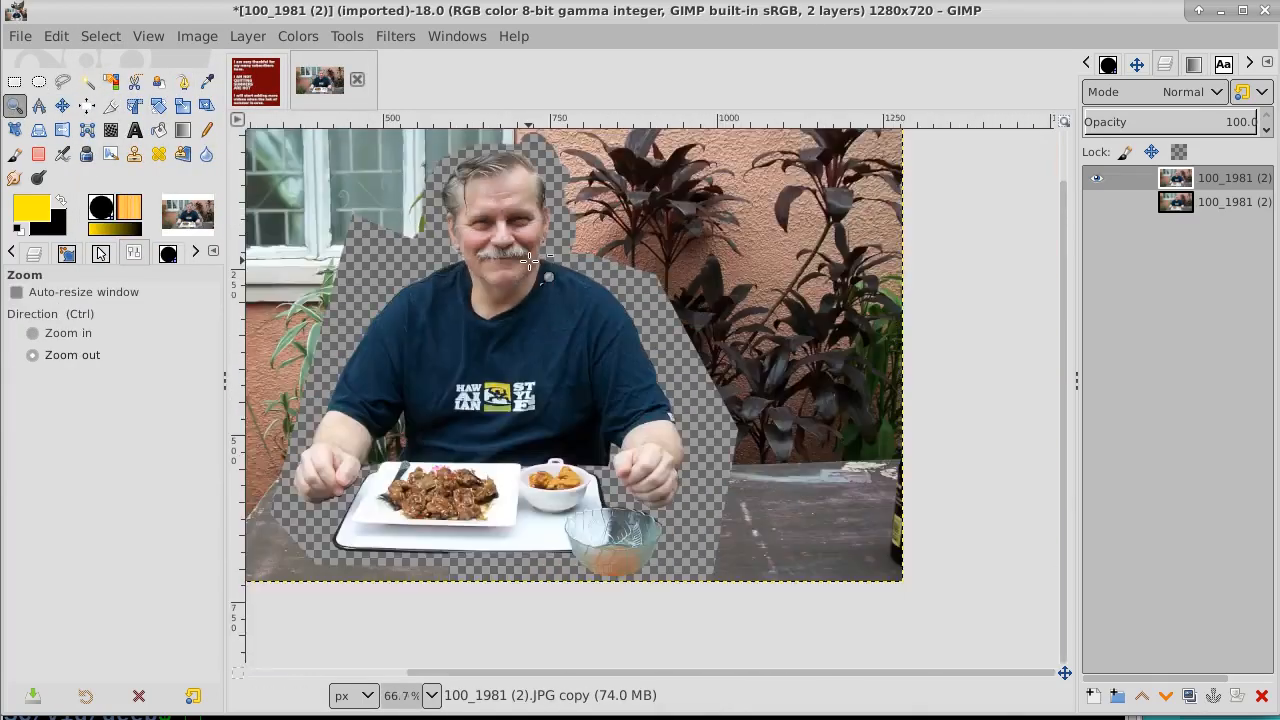
ctrl+click(530, 260)
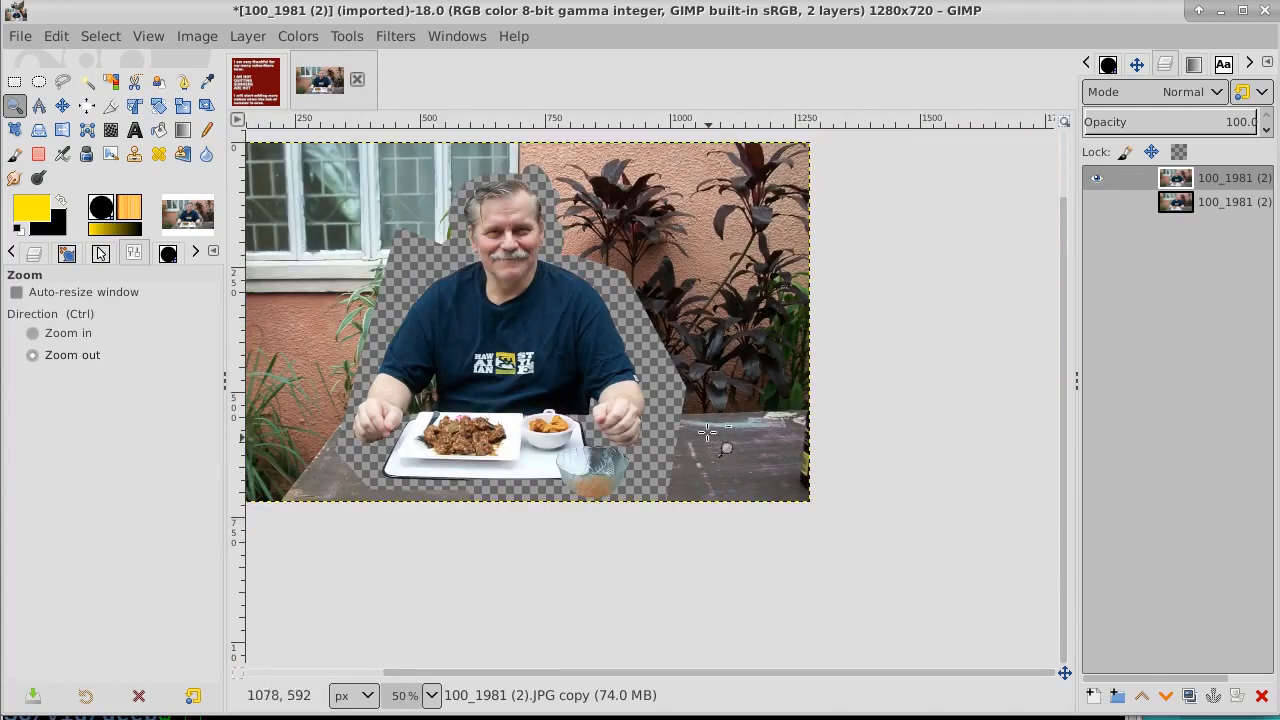
click(62, 81)
mouse_move(365, 482)
mouse_down()
mouse_move(340, 452)
mouse_move(346, 412)
mouse_move(384, 331)
mouse_move(451, 249)
mouse_move(462, 192)
mouse_move(505, 176)
mouse_move(546, 184)
mouse_move(556, 250)
mouse_move(598, 273)
mouse_move(637, 322)
mouse_move(658, 390)
mouse_move(641, 484)
mouse_move(599, 505)
mouse_move(547, 488)
mouse_move(356, 475)
mouse_up()
key(Return)
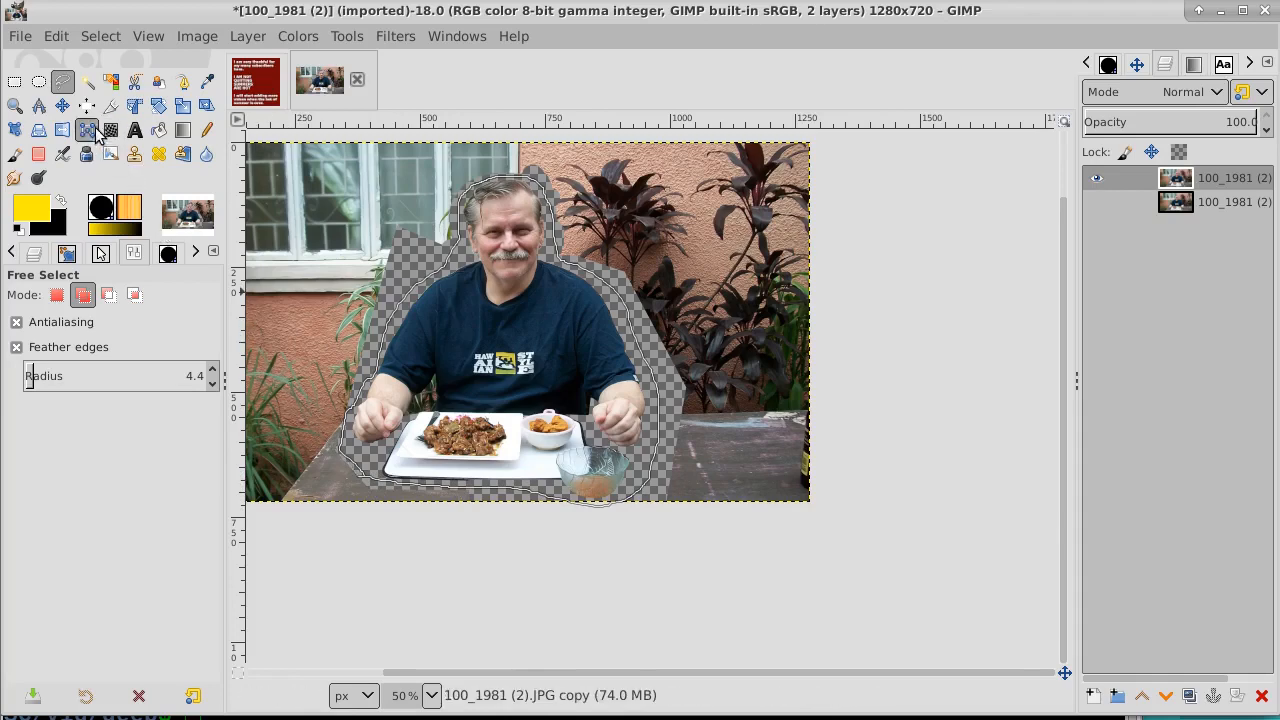
Invert the selection, delete the remaining background around the man and his meal, and deselect.
click(63, 105)
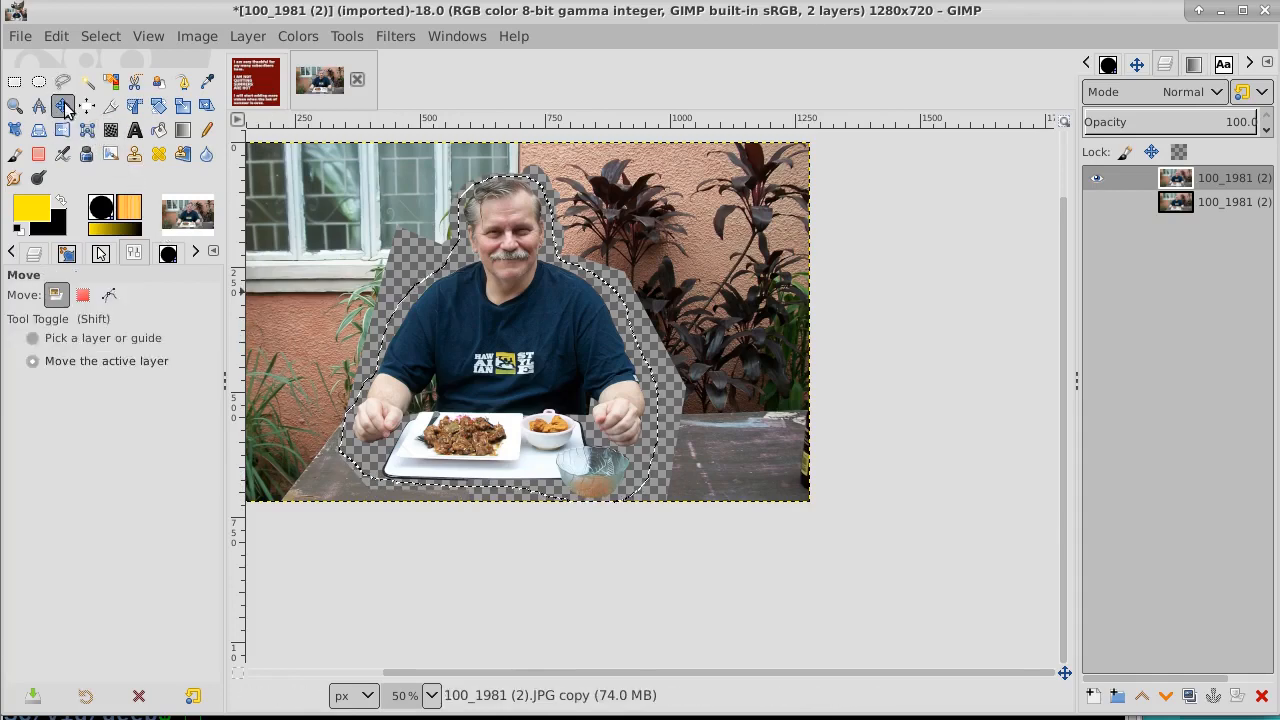
click(88, 37)
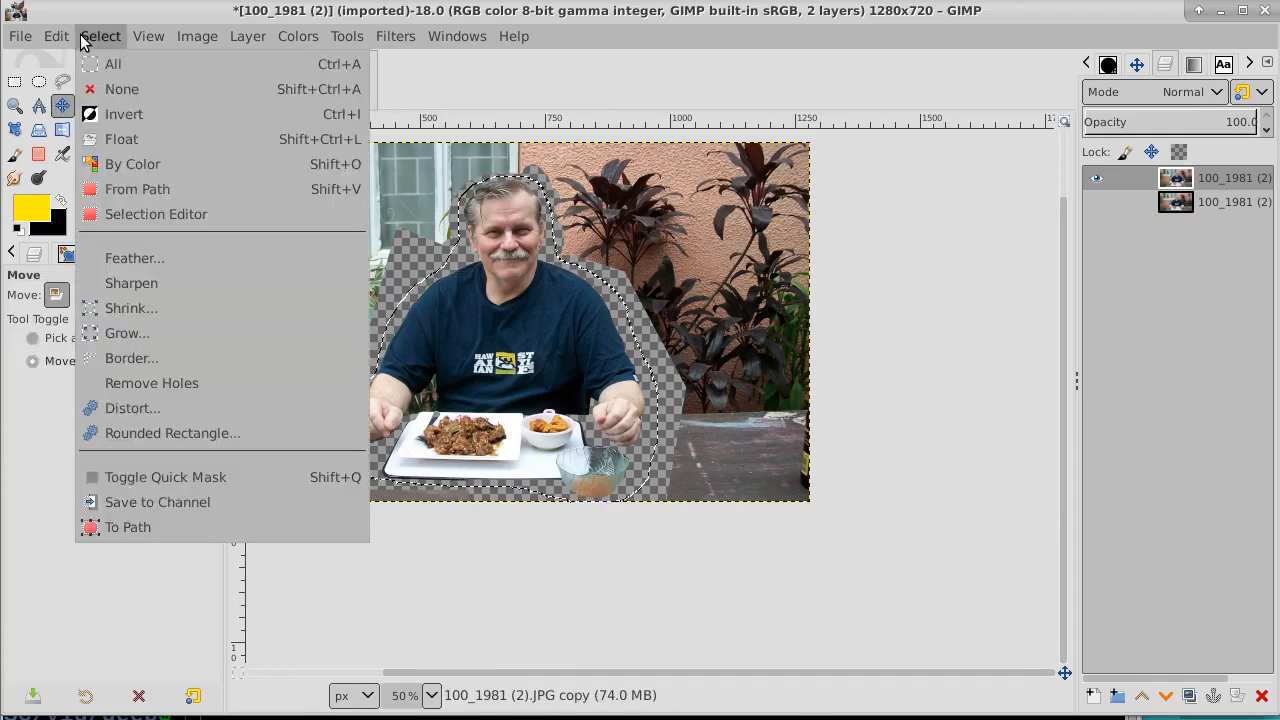
click(110, 115)
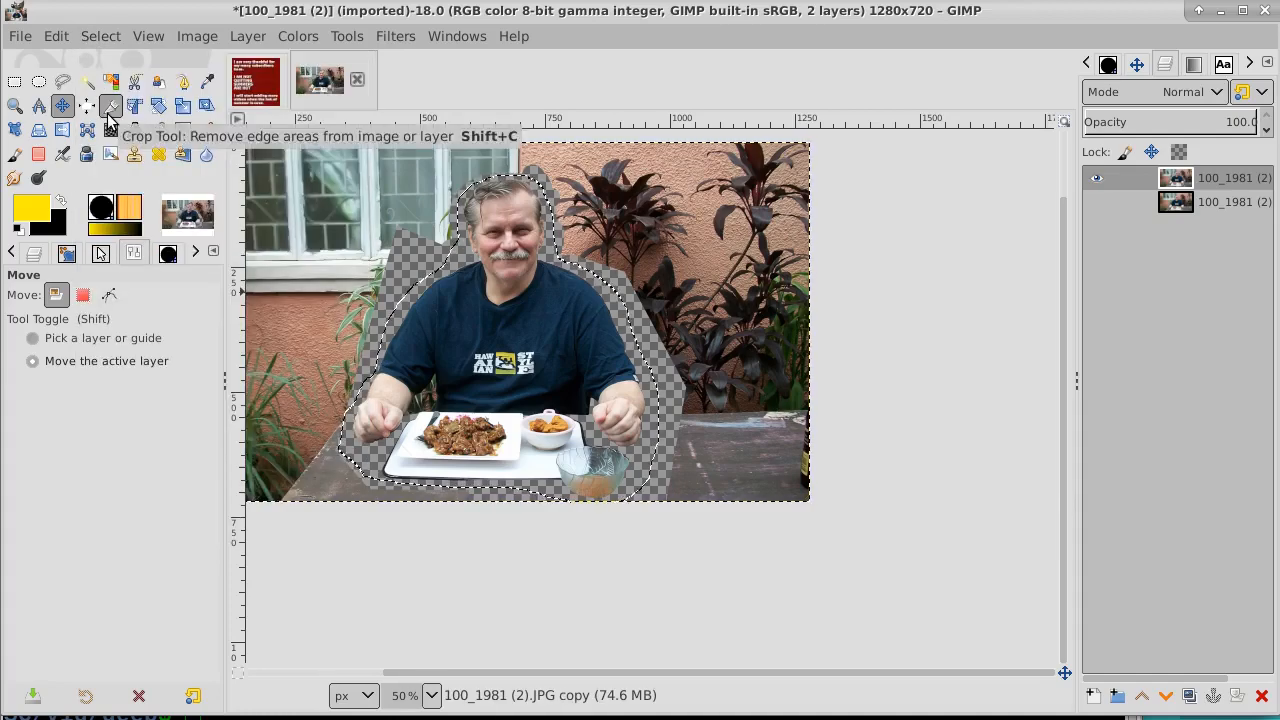
key(Delete)
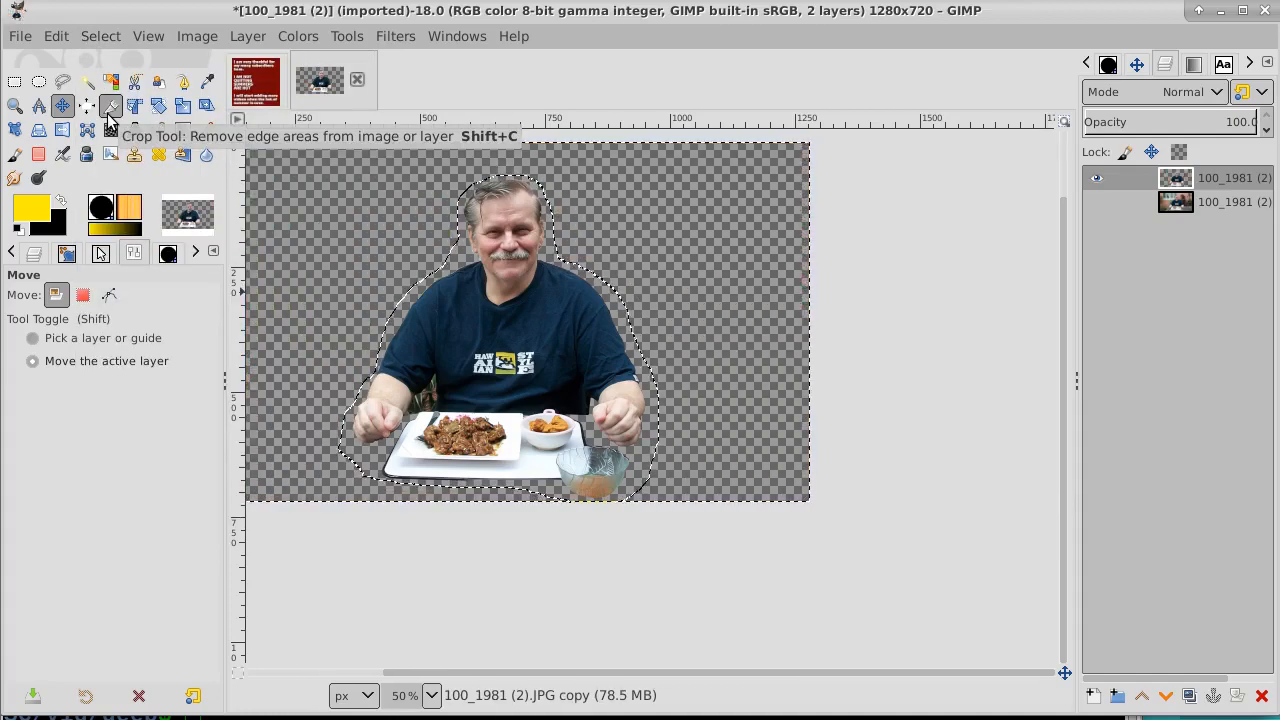
click(102, 37)
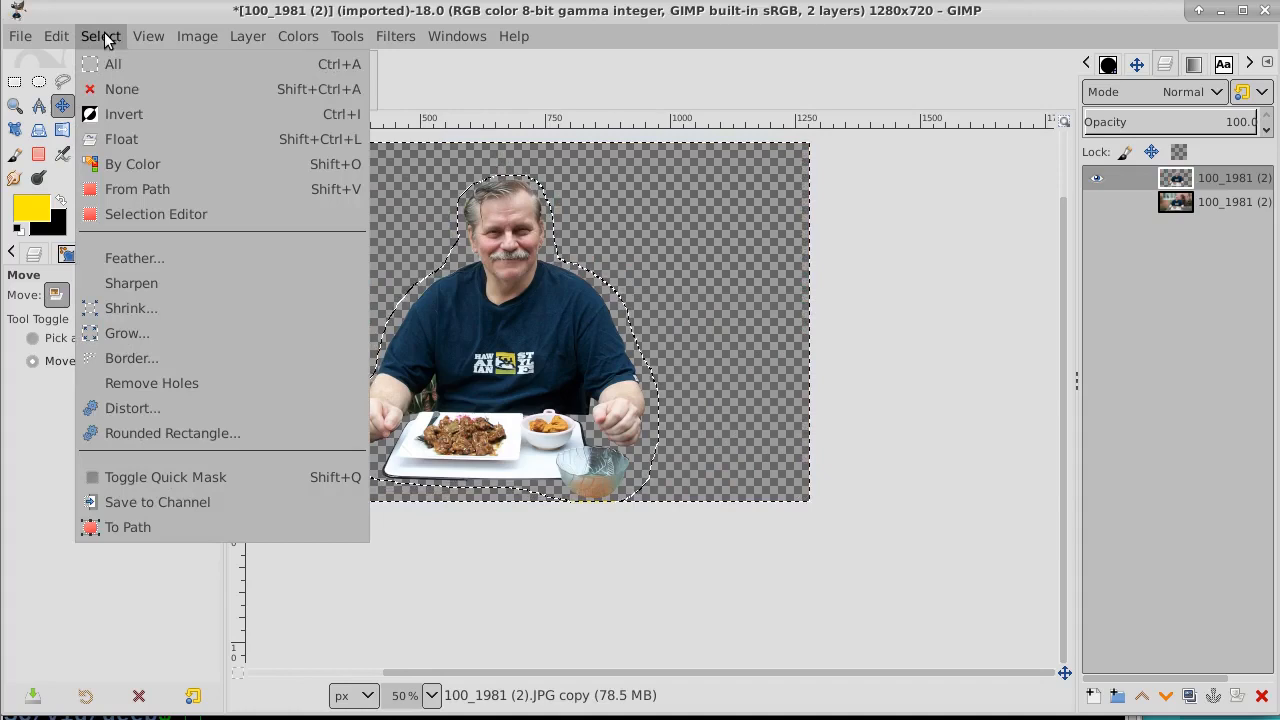
click(110, 89)
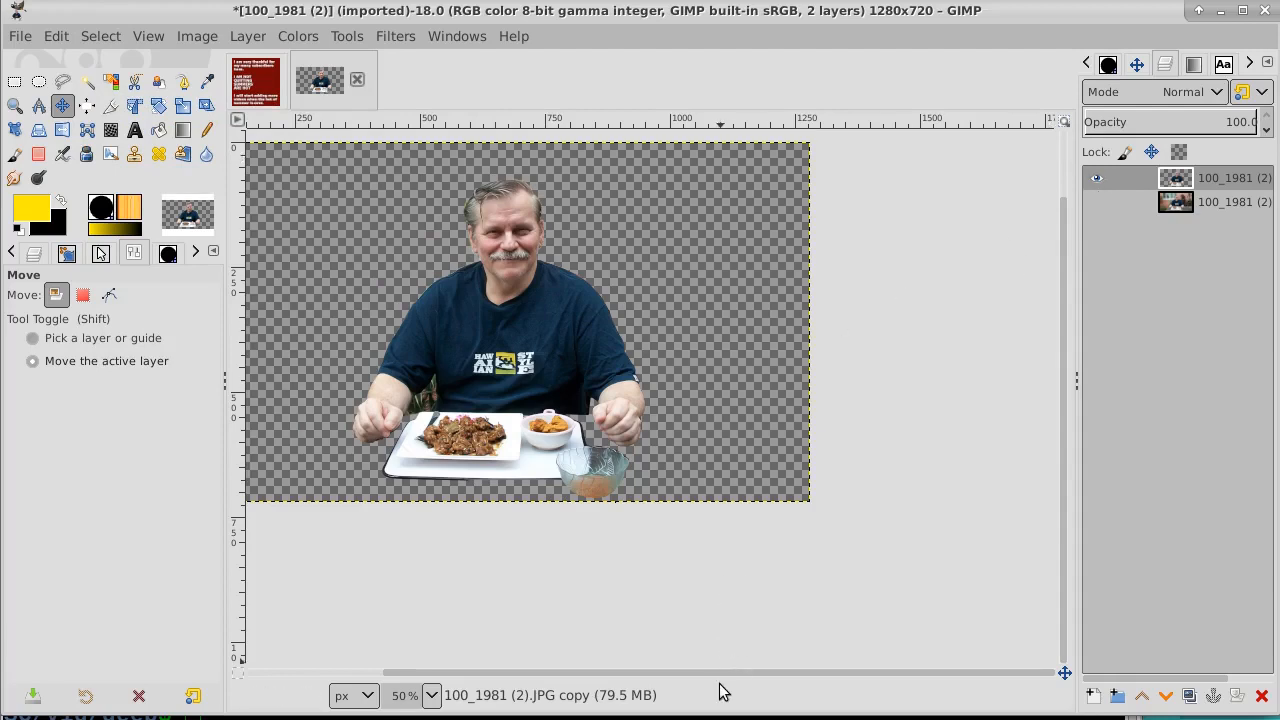
Make the original photo layer active and visible, and hide the cutout layer.
drag(719, 674, 607, 673)
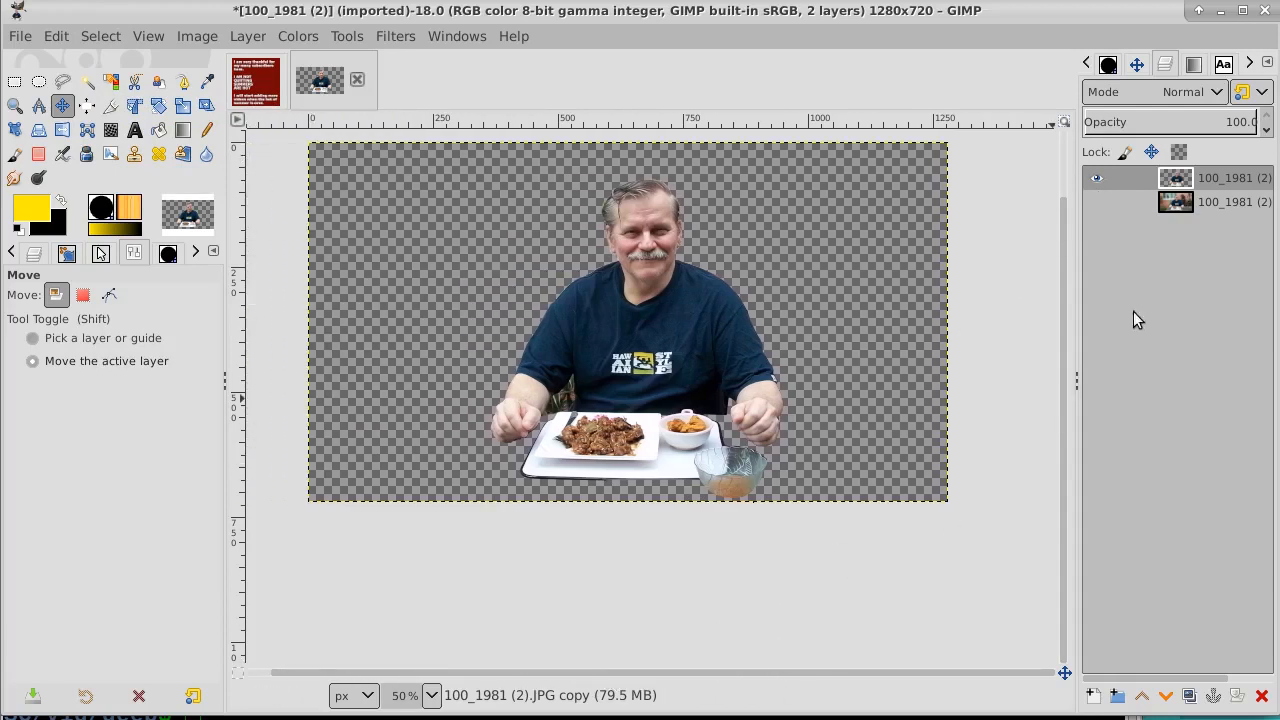
click(1212, 205)
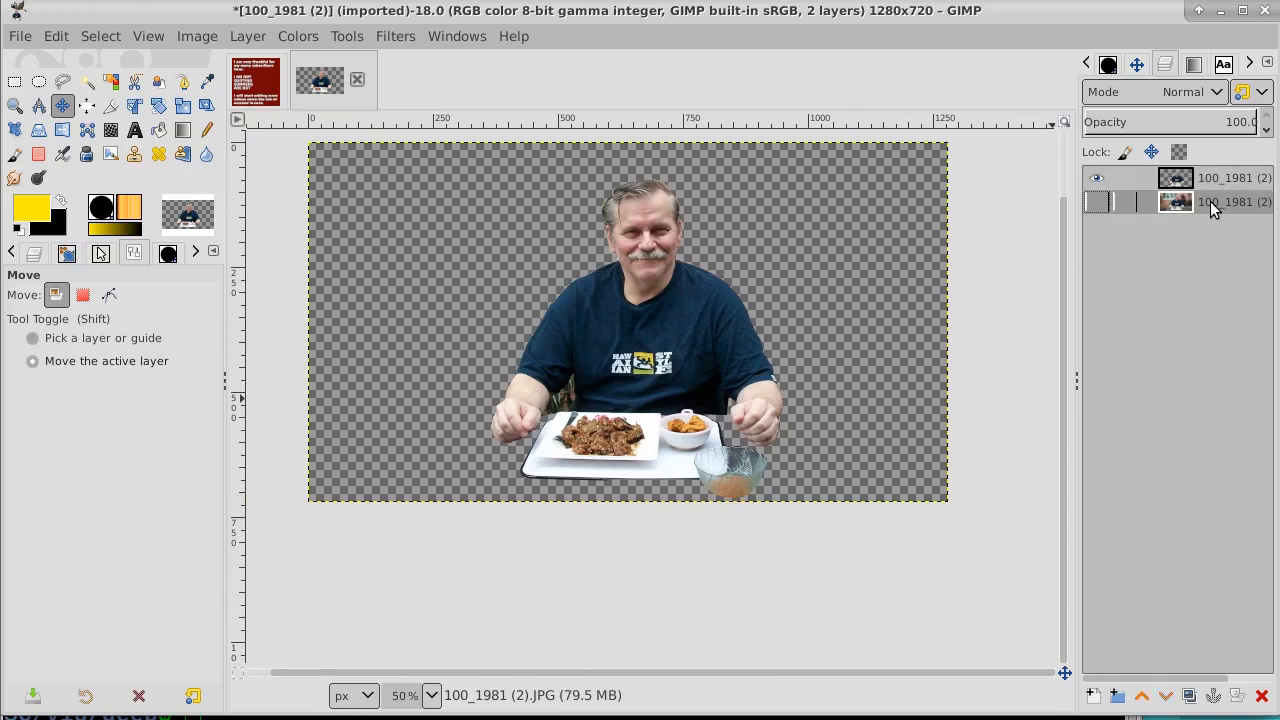
click(1098, 204)
click(1097, 178)
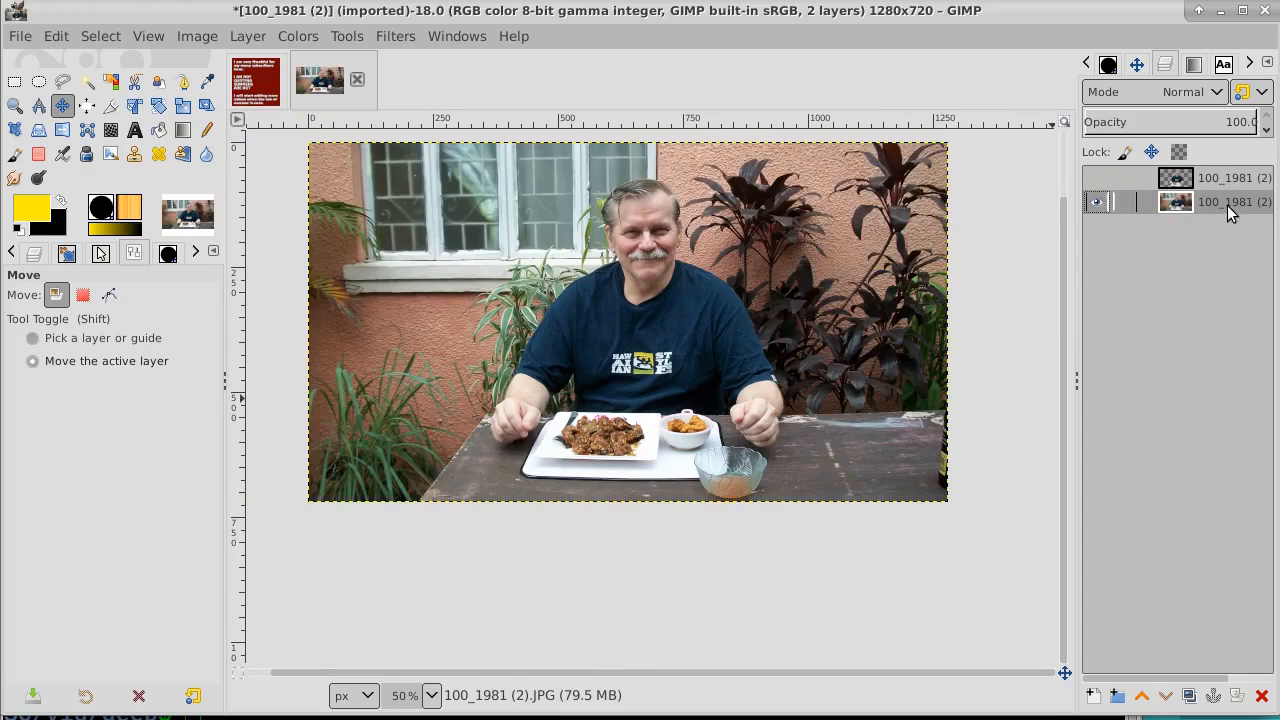
Copy the entire original photo layer and paste it as a new image.
click(57, 37)
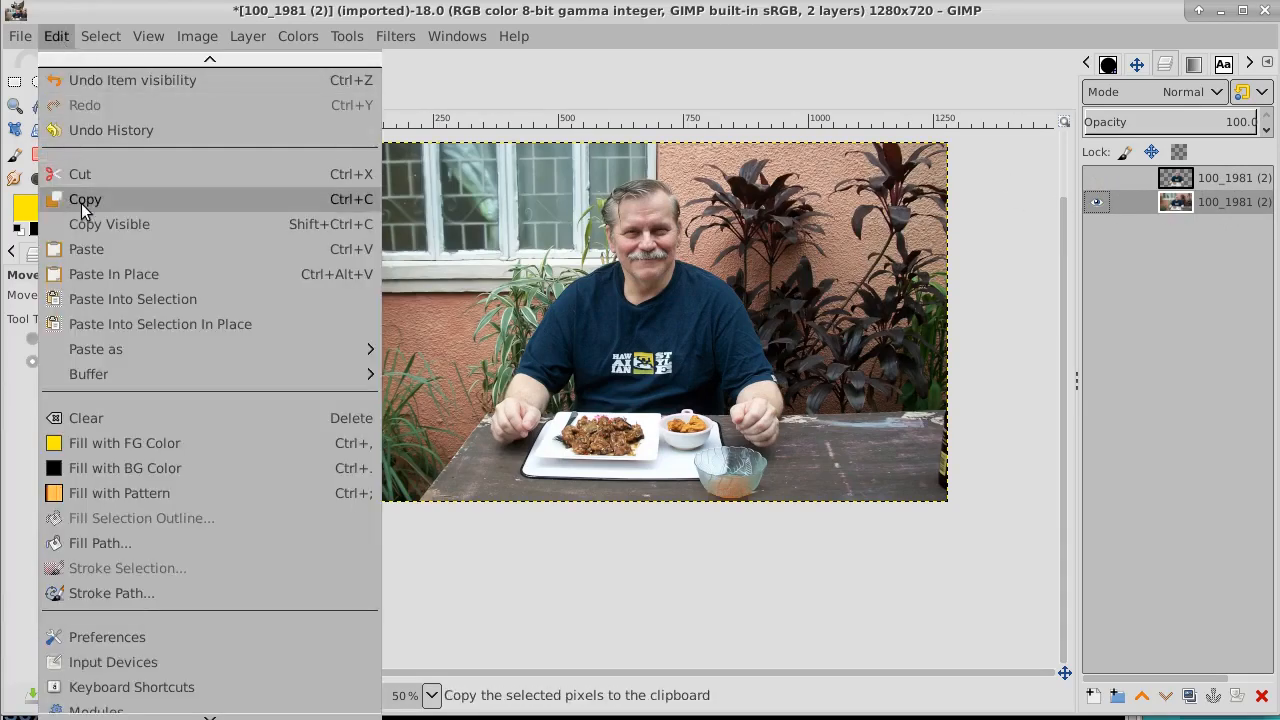
mouse_move(101, 37)
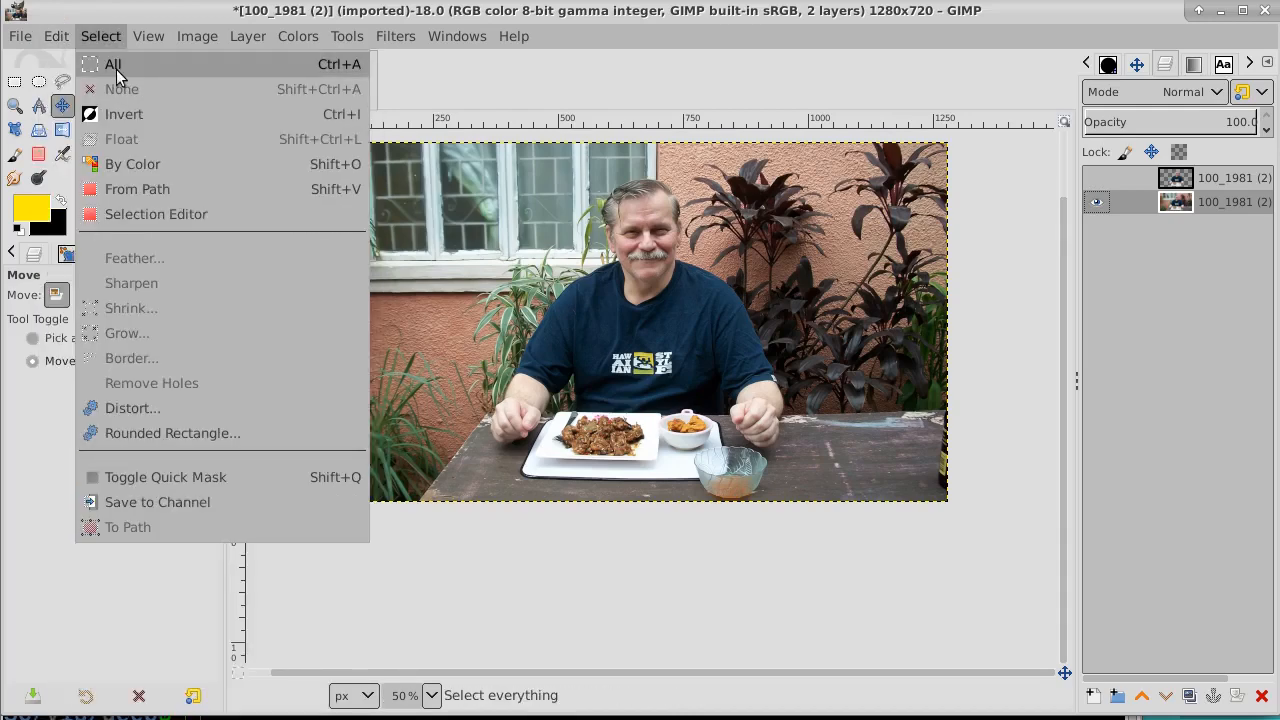
click(115, 67)
click(57, 37)
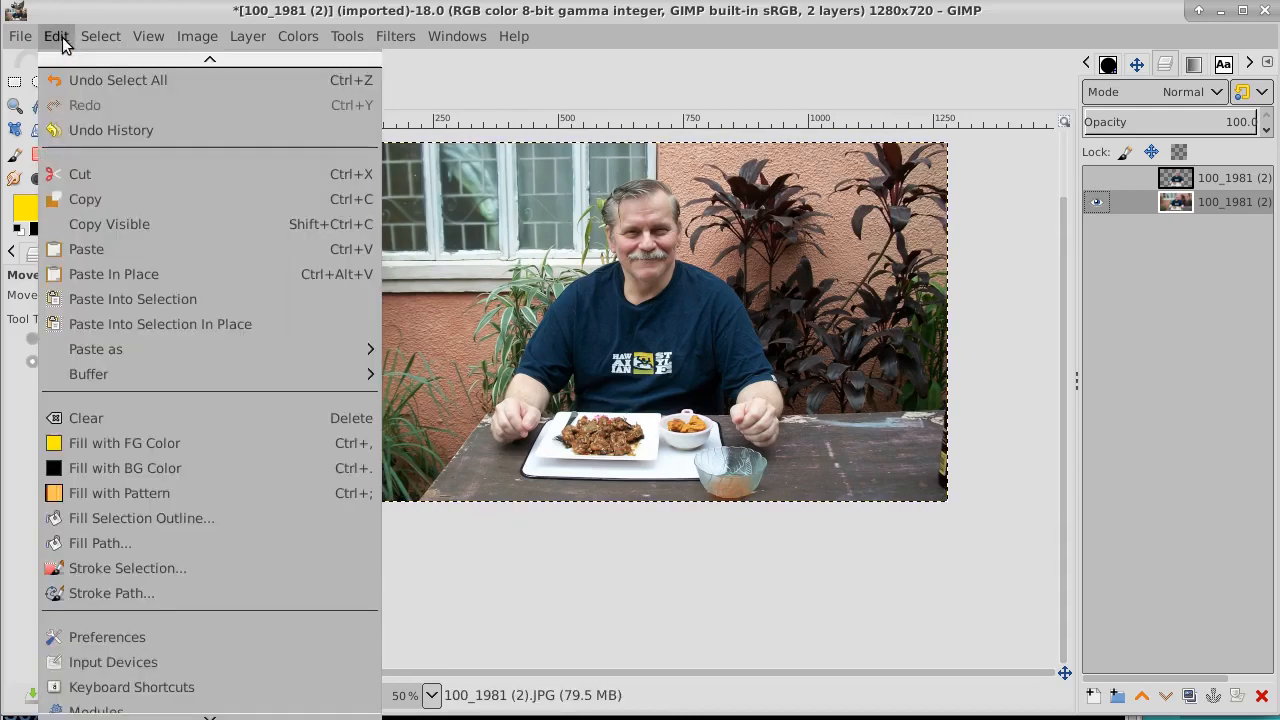
click(79, 197)
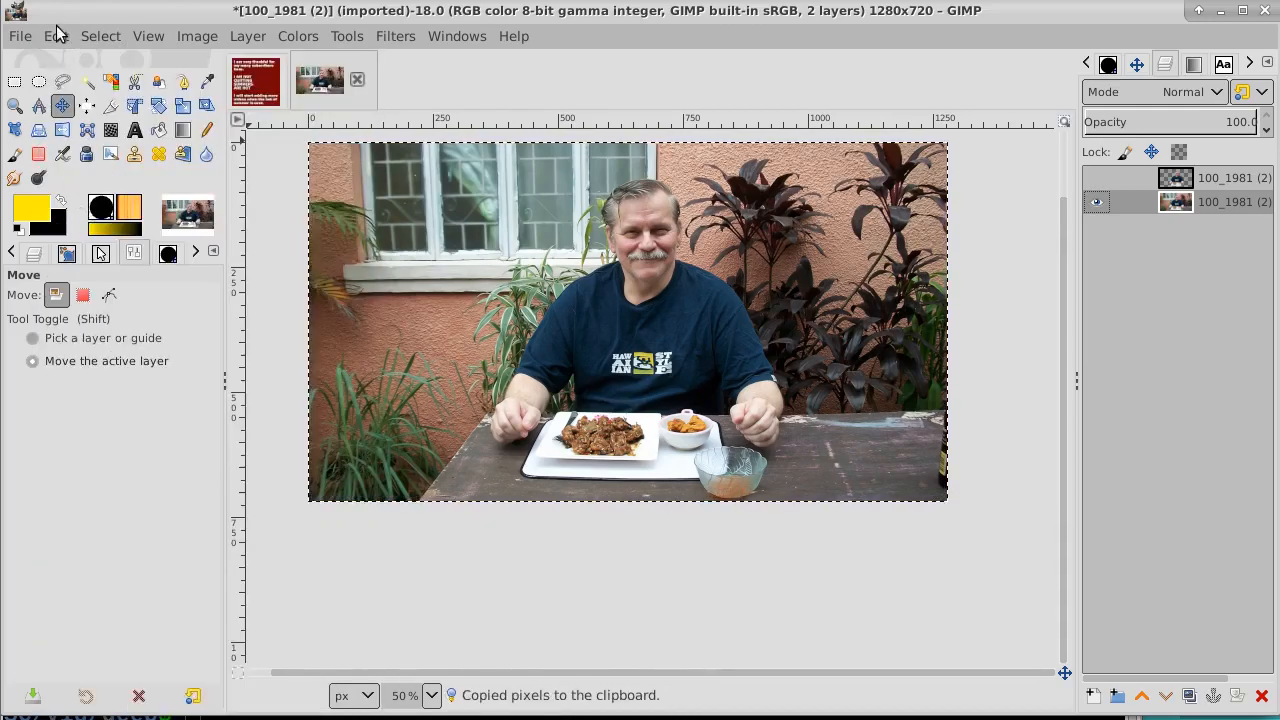
click(56, 37)
mouse_move(145, 350)
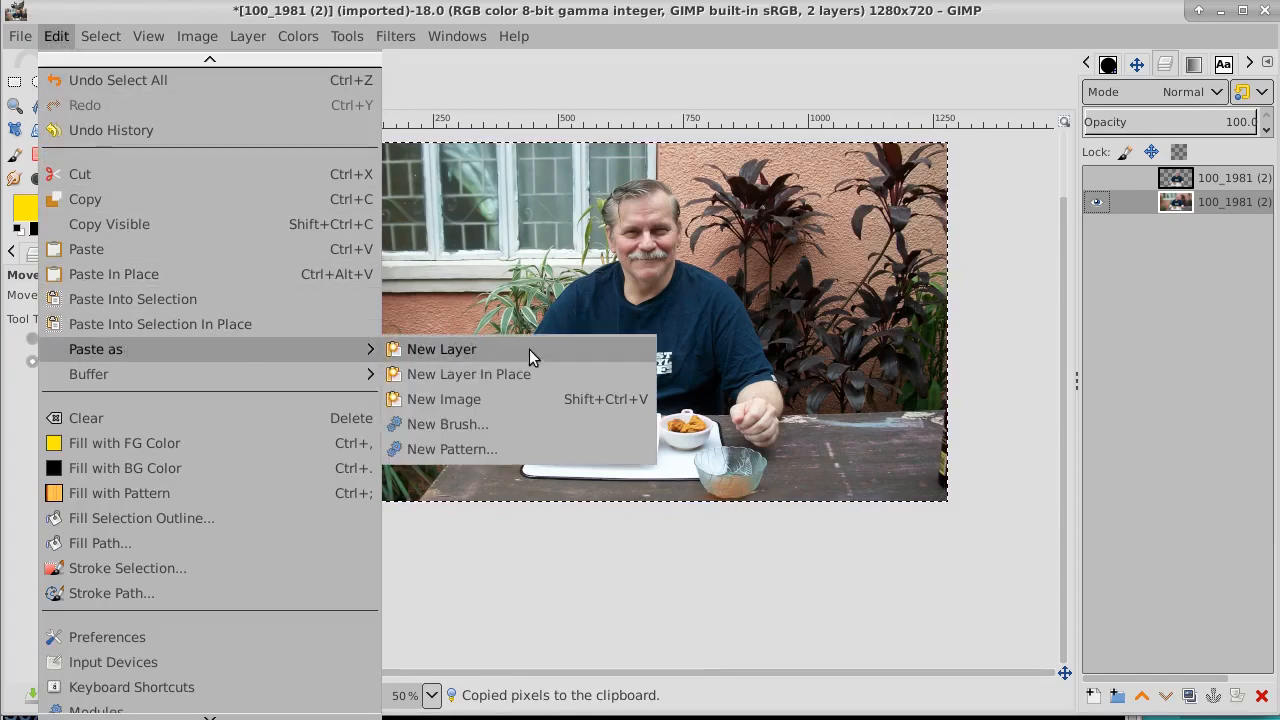
click(469, 400)
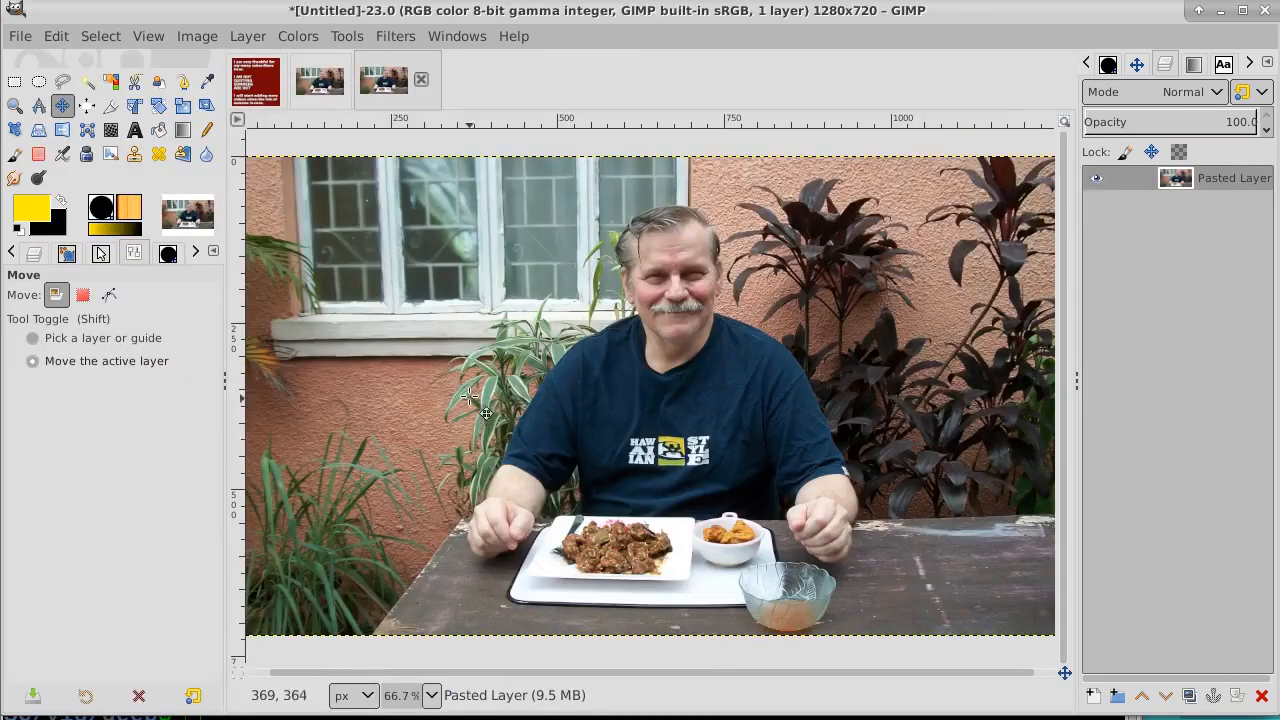
Convert the new image to indexed colors with an optimum palette of 6 colors and no dithering.
click(15, 105)
click(288, 204)
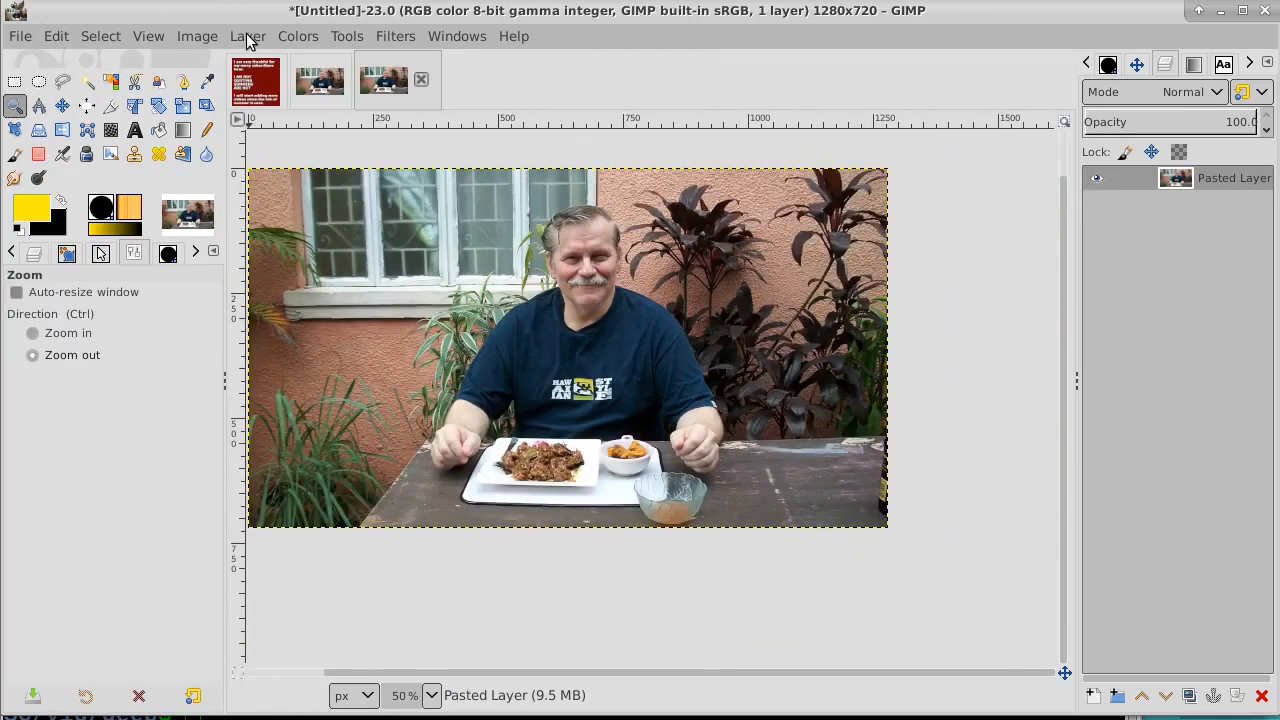
click(195, 38)
mouse_move(163, 43)
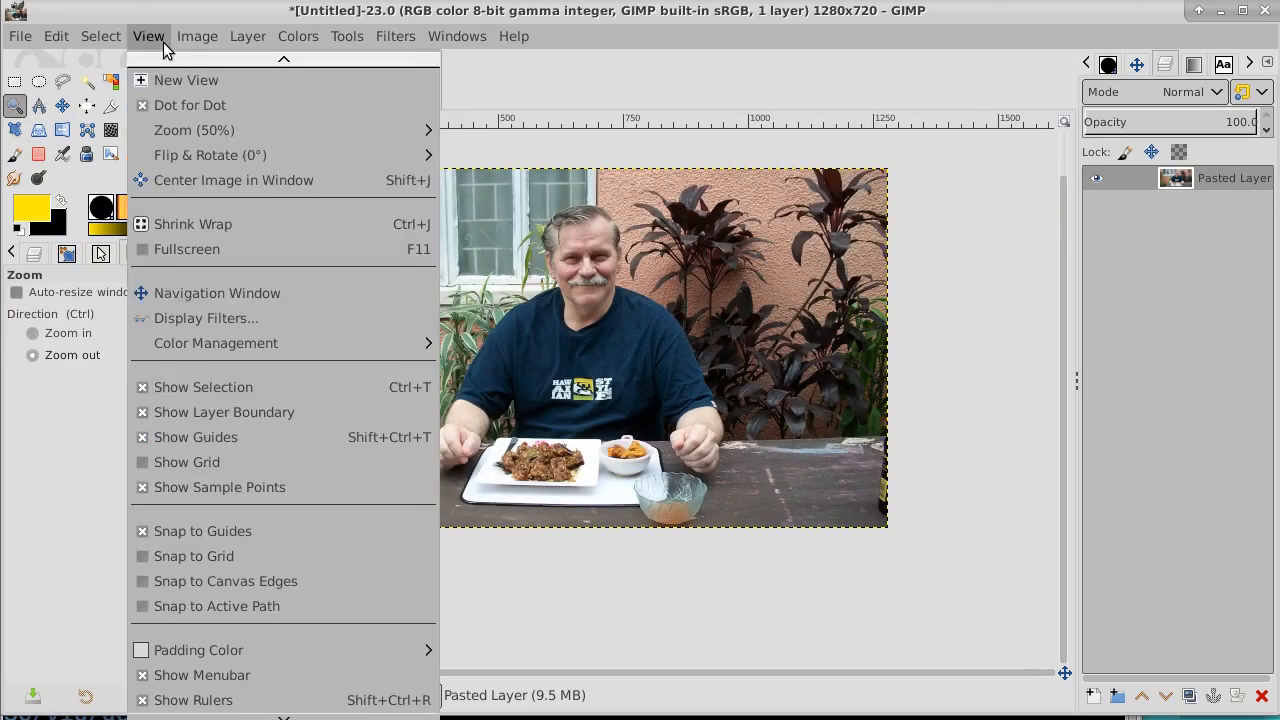
mouse_move(210, 110)
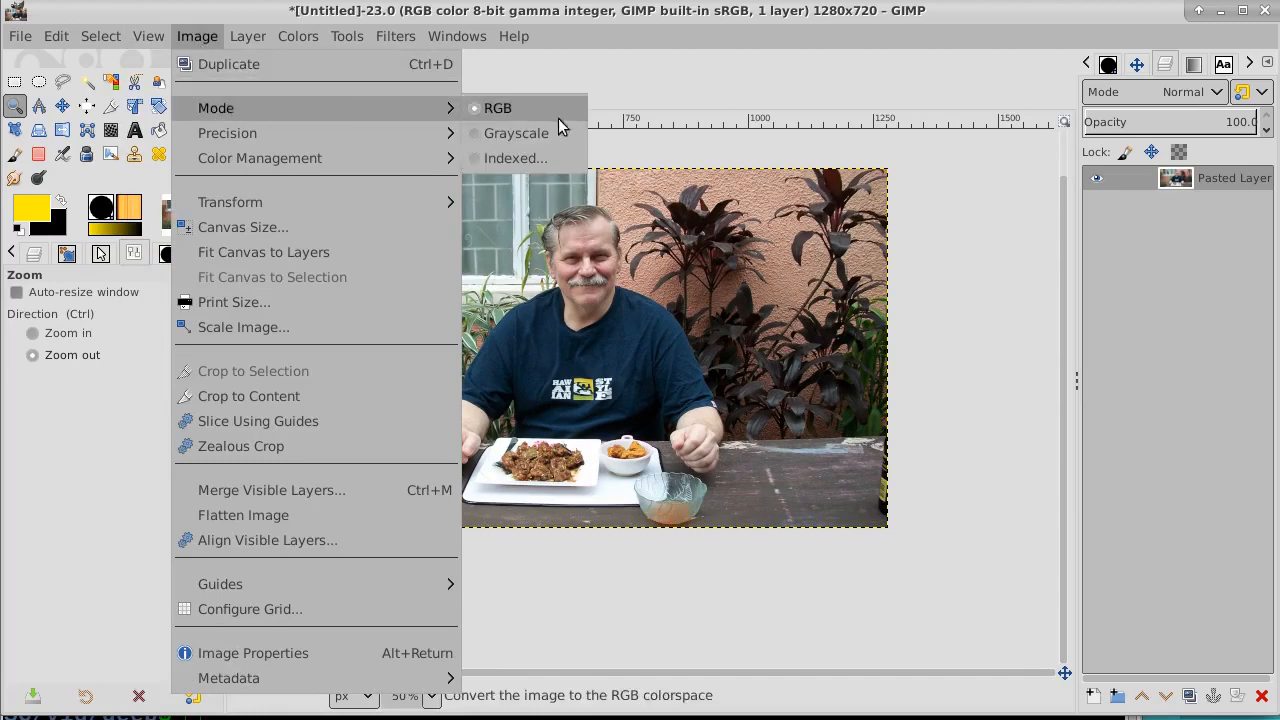
click(532, 159)
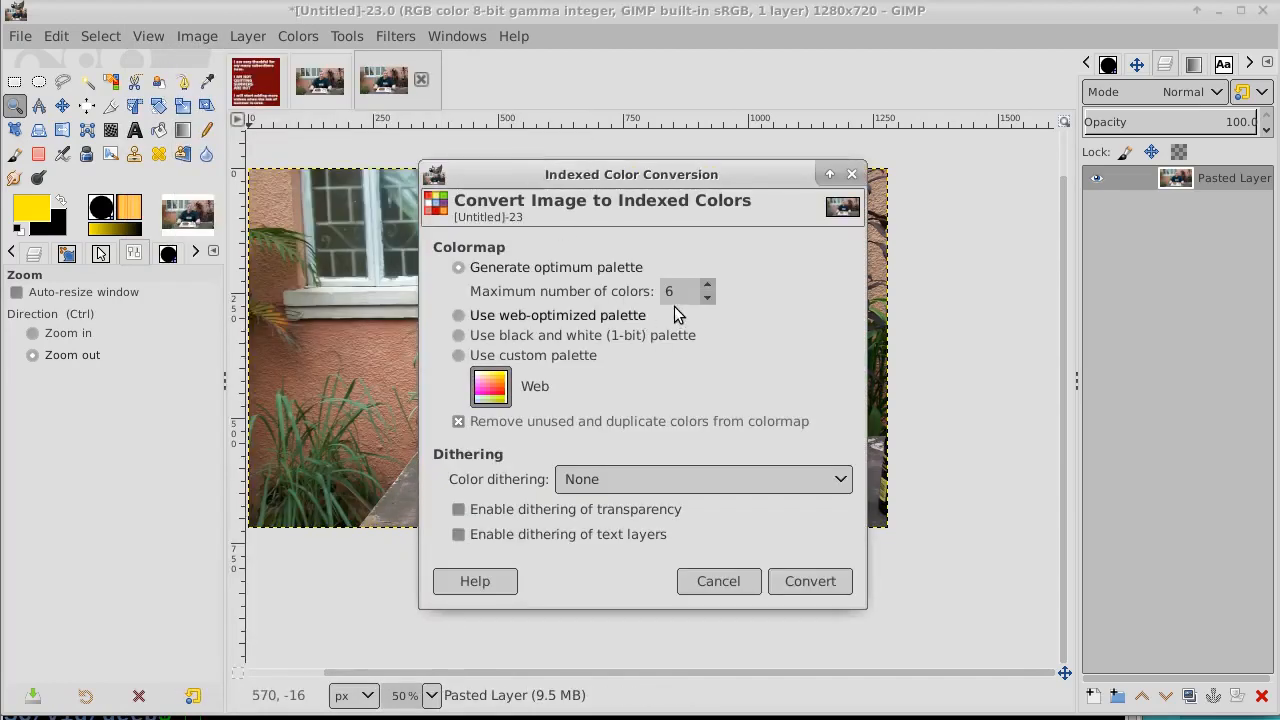
click(795, 588)
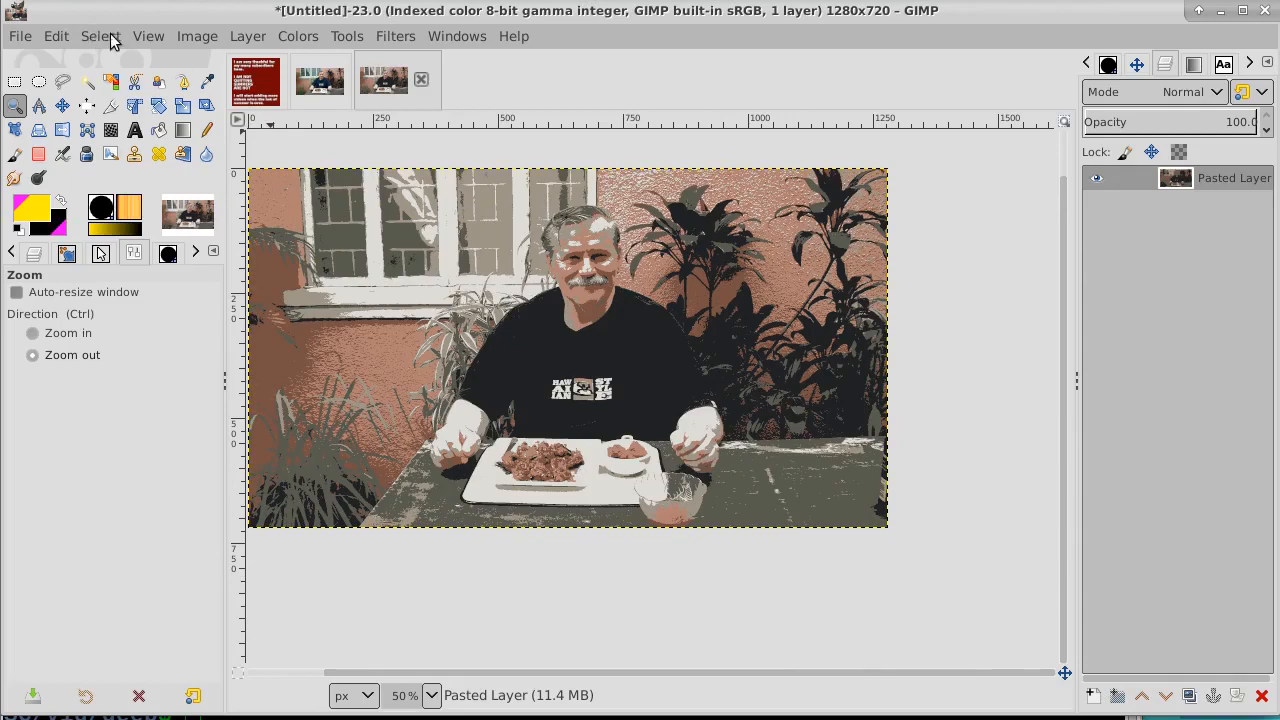
Convert the six-color image back to RGB mode.
click(199, 37)
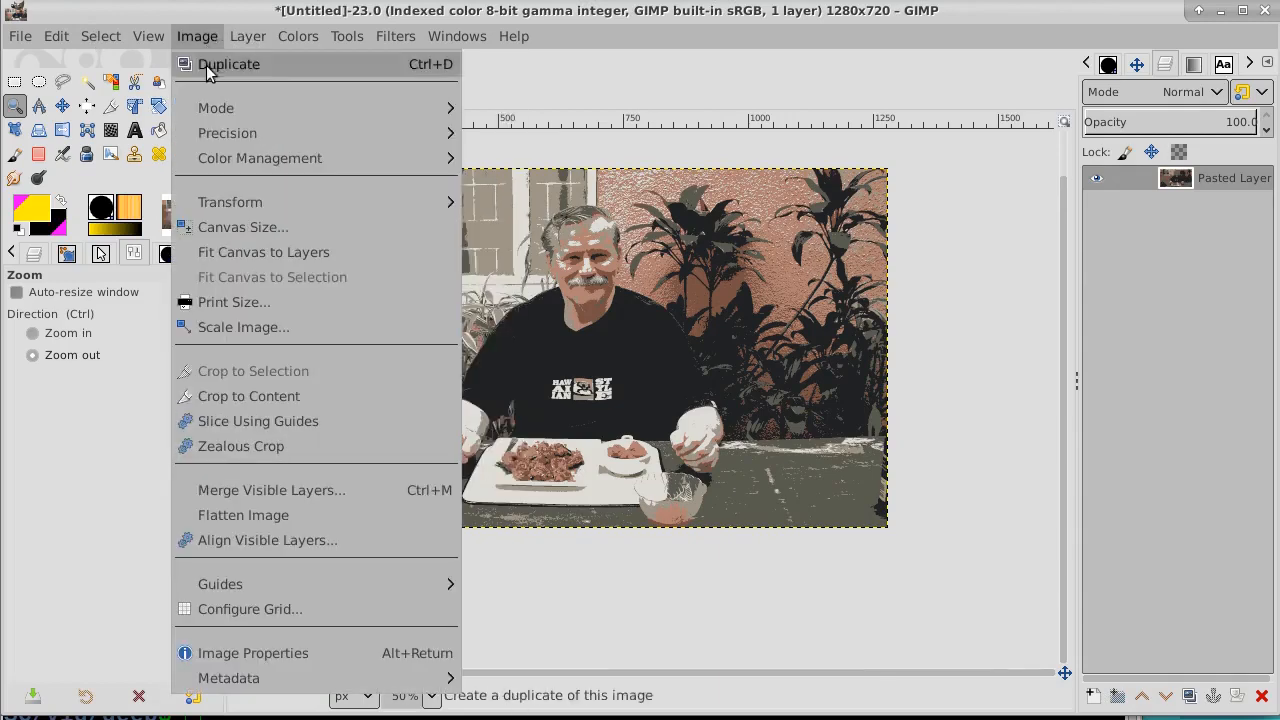
mouse_move(209, 107)
click(525, 109)
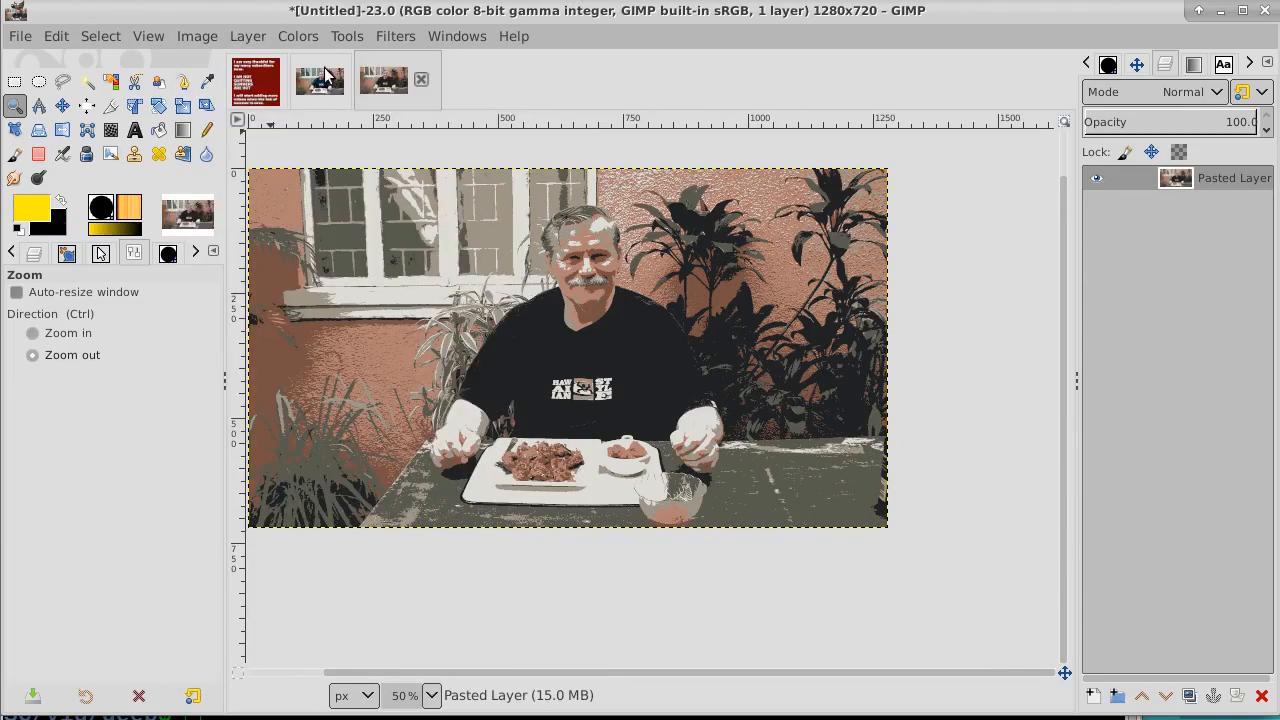
Select the whole six-color image and copy it.
click(100, 37)
click(104, 62)
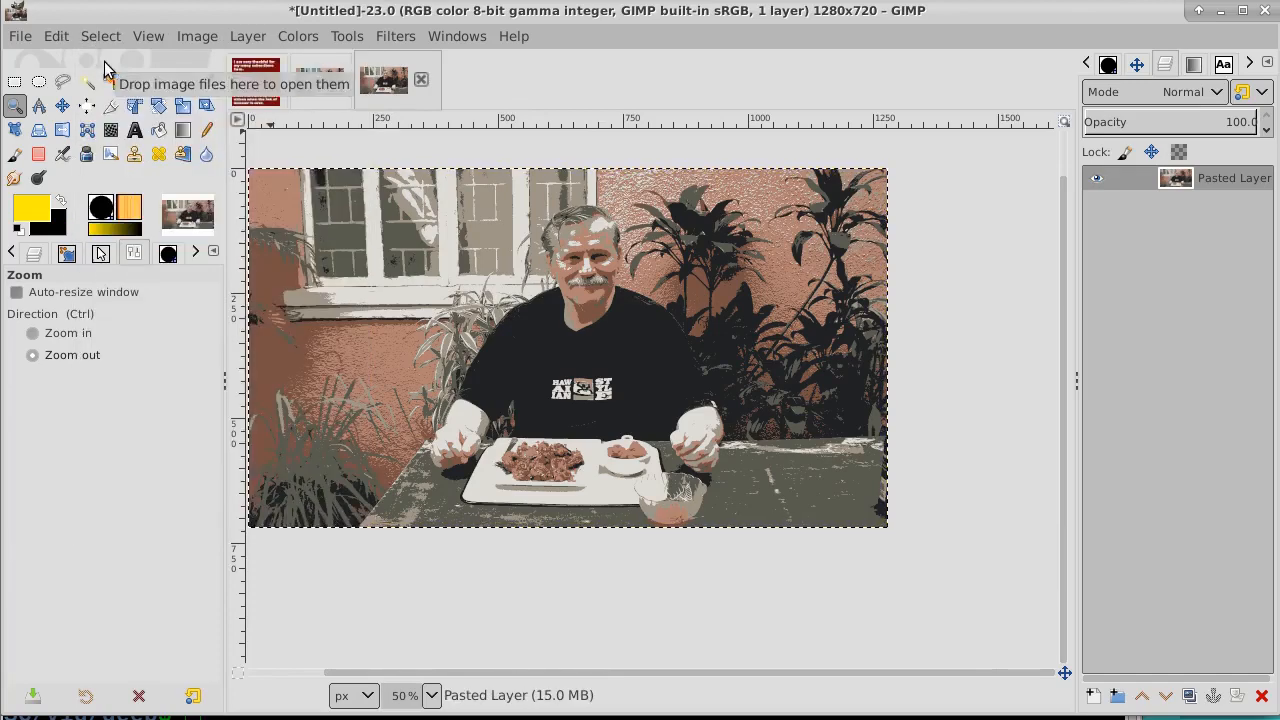
click(58, 36)
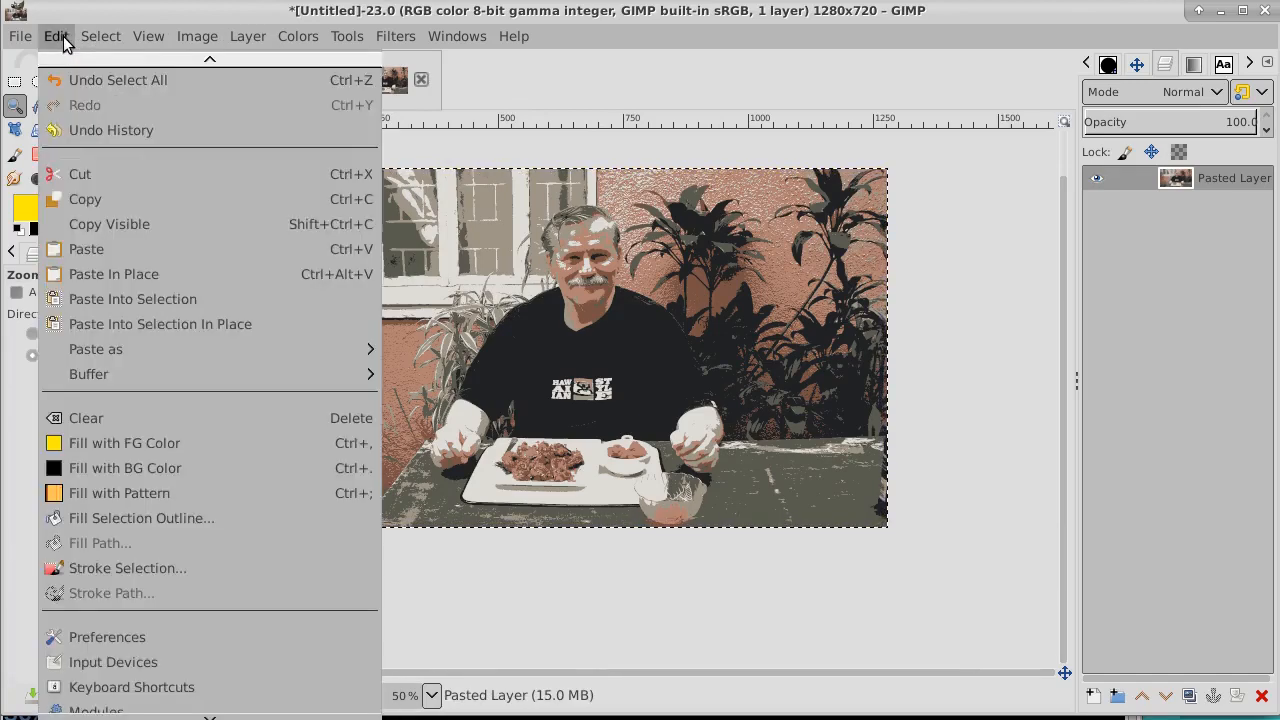
click(78, 201)
Paste the six-color picture as a new layer above the original photo layer in 100_1981 (2), and show the cutout layer.
click(312, 92)
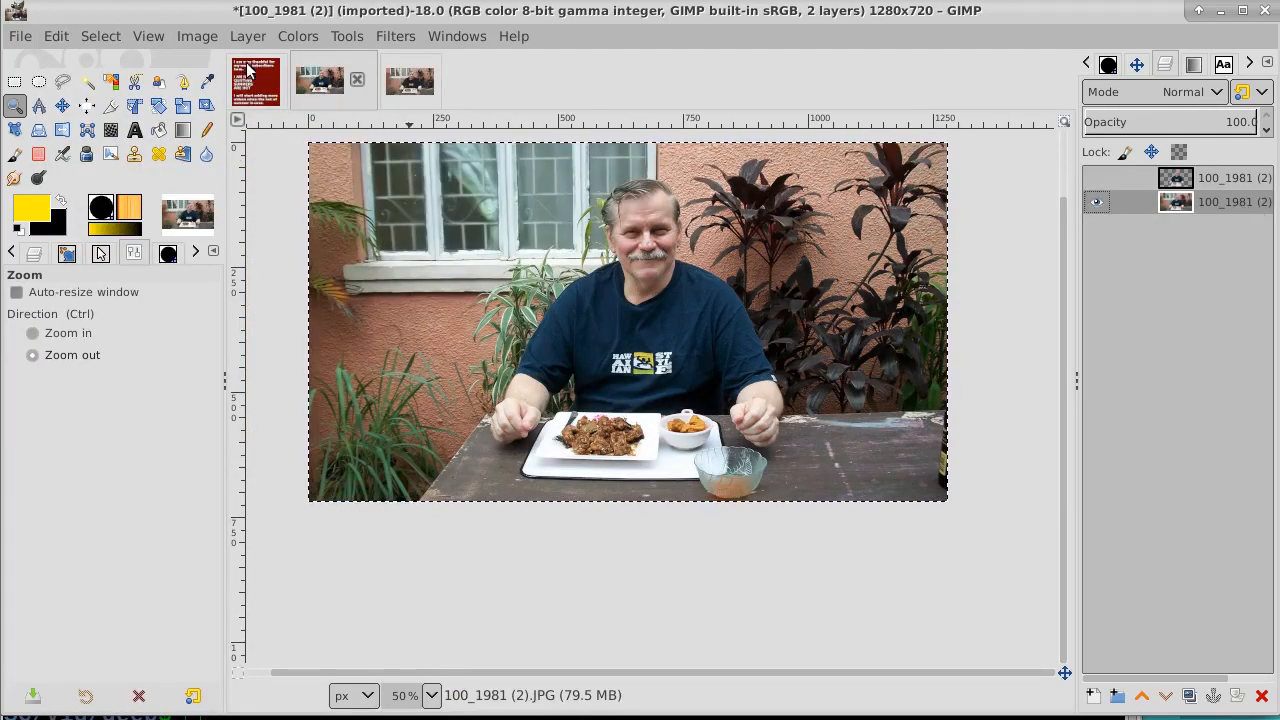
click(56, 36)
mouse_move(90, 355)
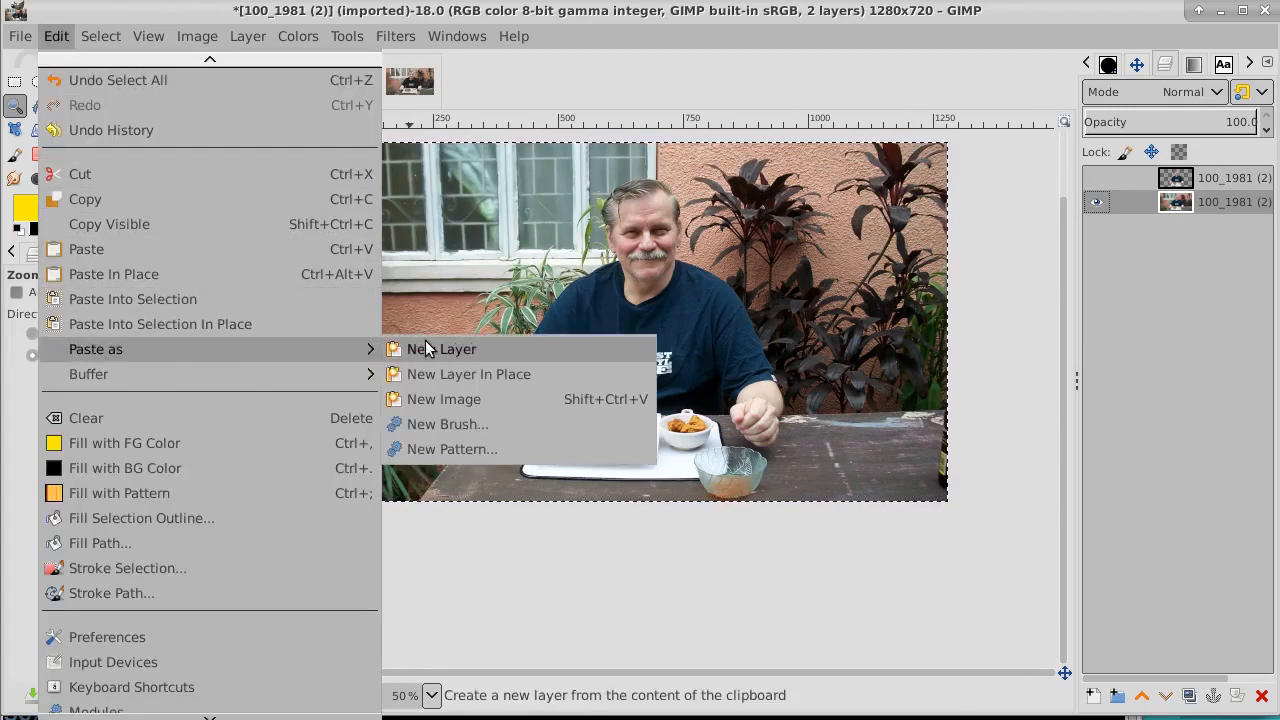
click(490, 347)
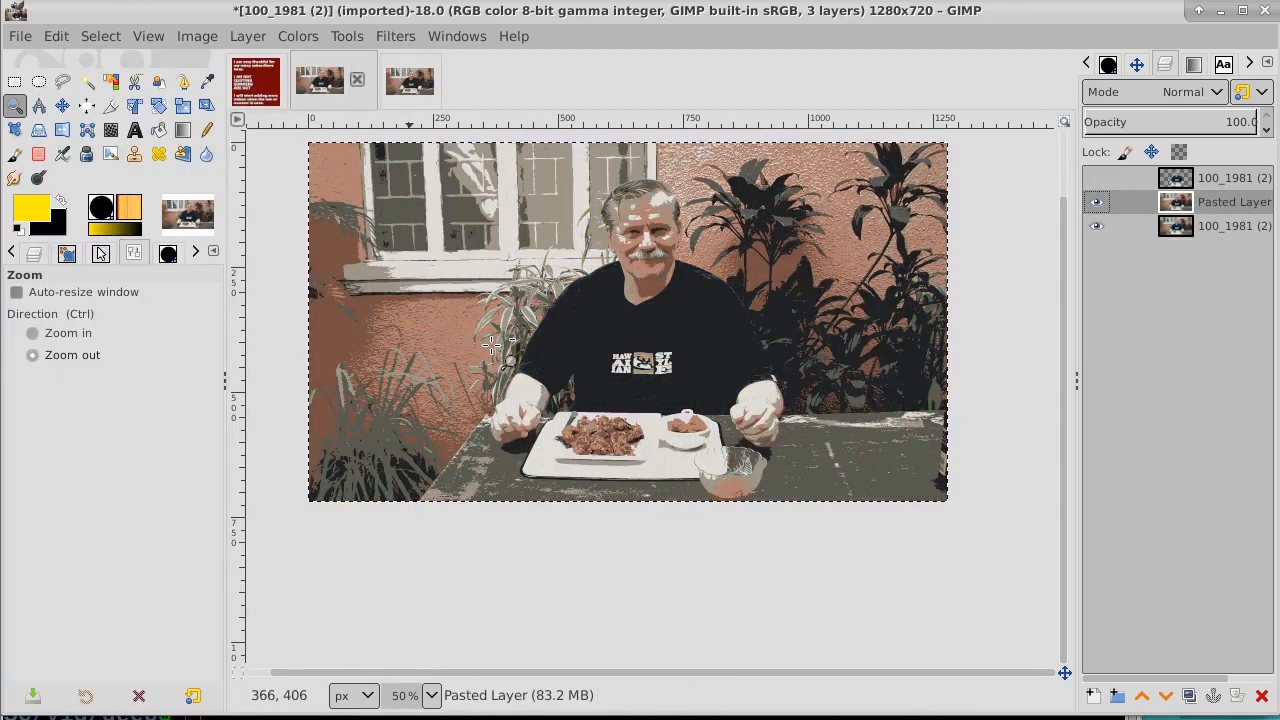
click(1097, 178)
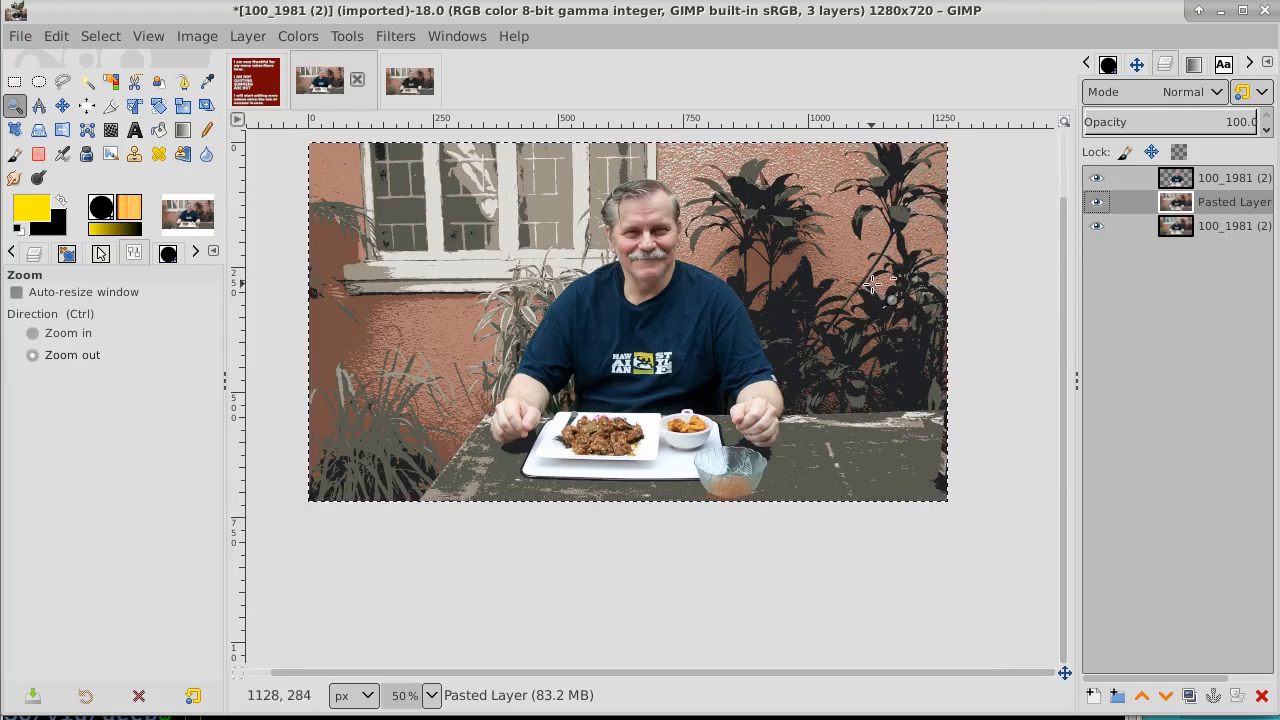
Add a transparent 1280 x 720 px layer directly above the original photo layer, and swap the colors to make black the foreground.
click(1249, 227)
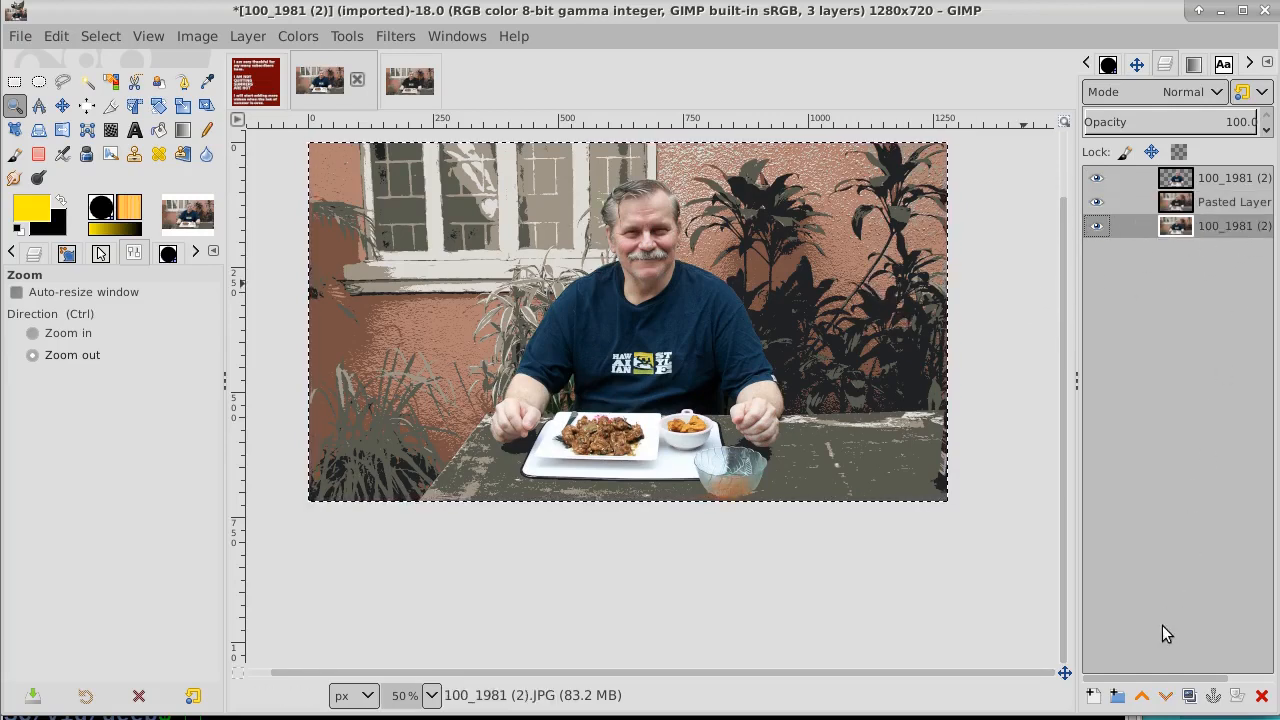
click(1093, 697)
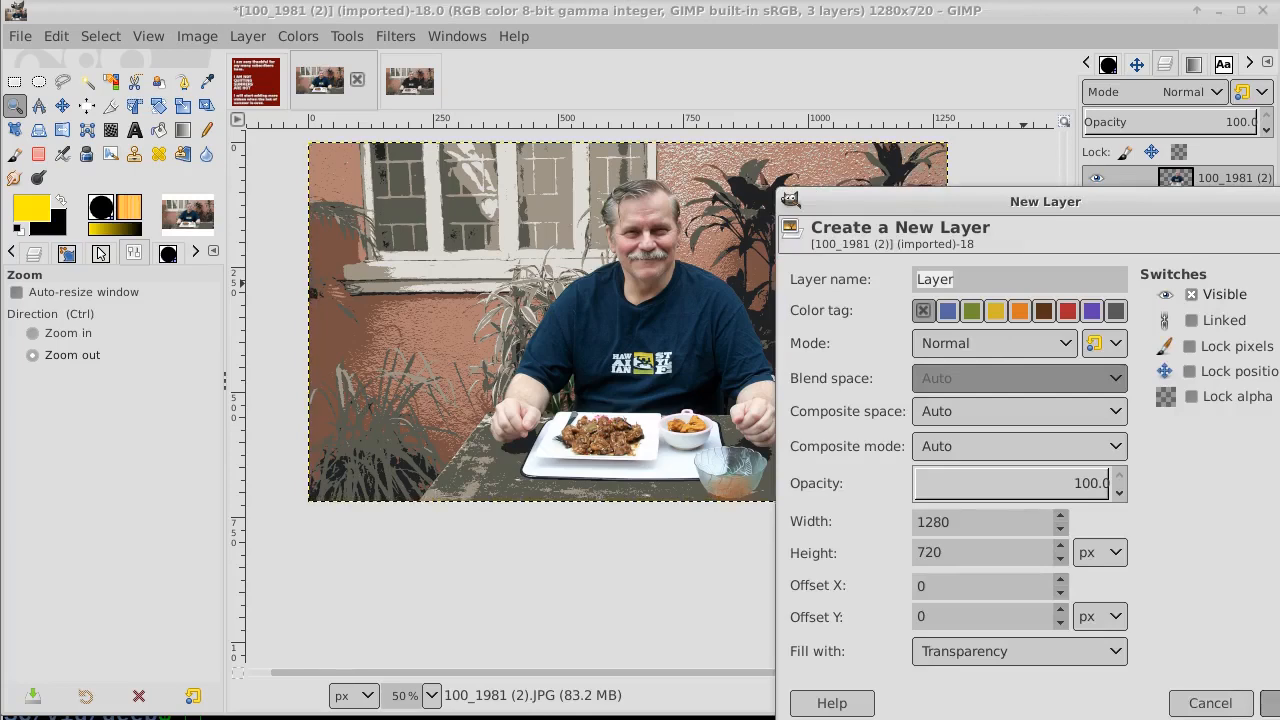
key(Return)
click(1229, 226)
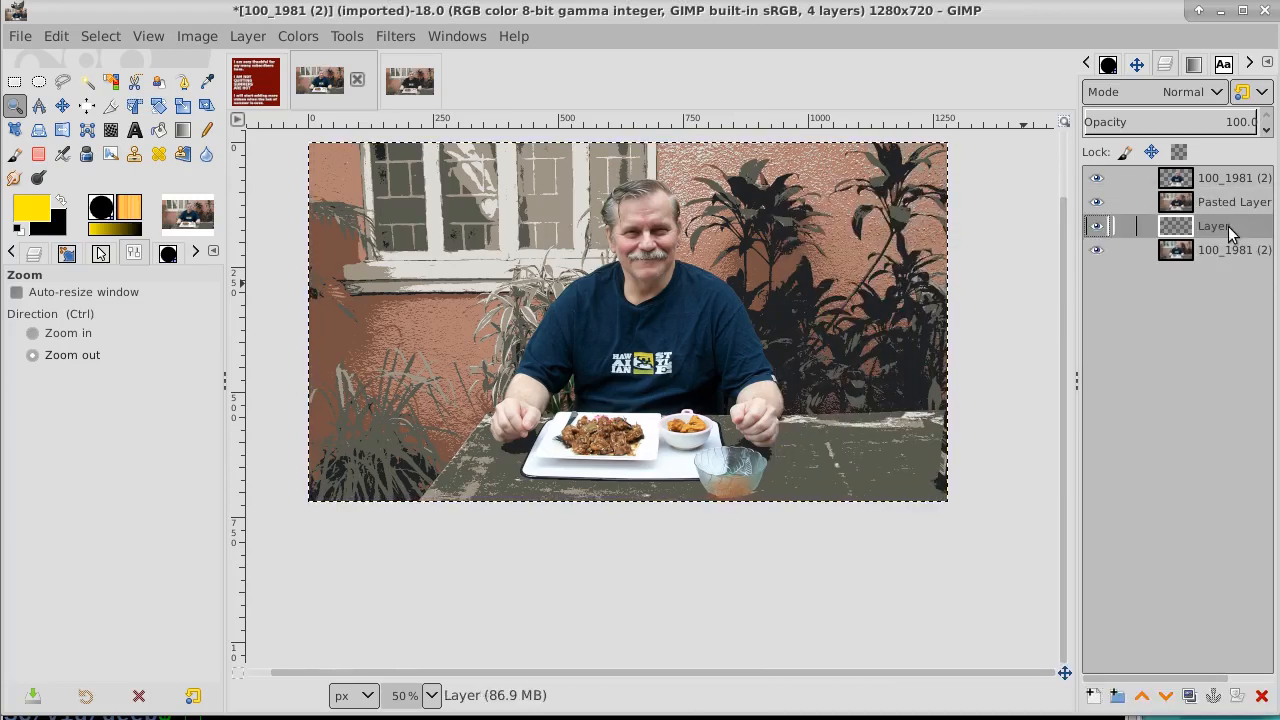
click(62, 204)
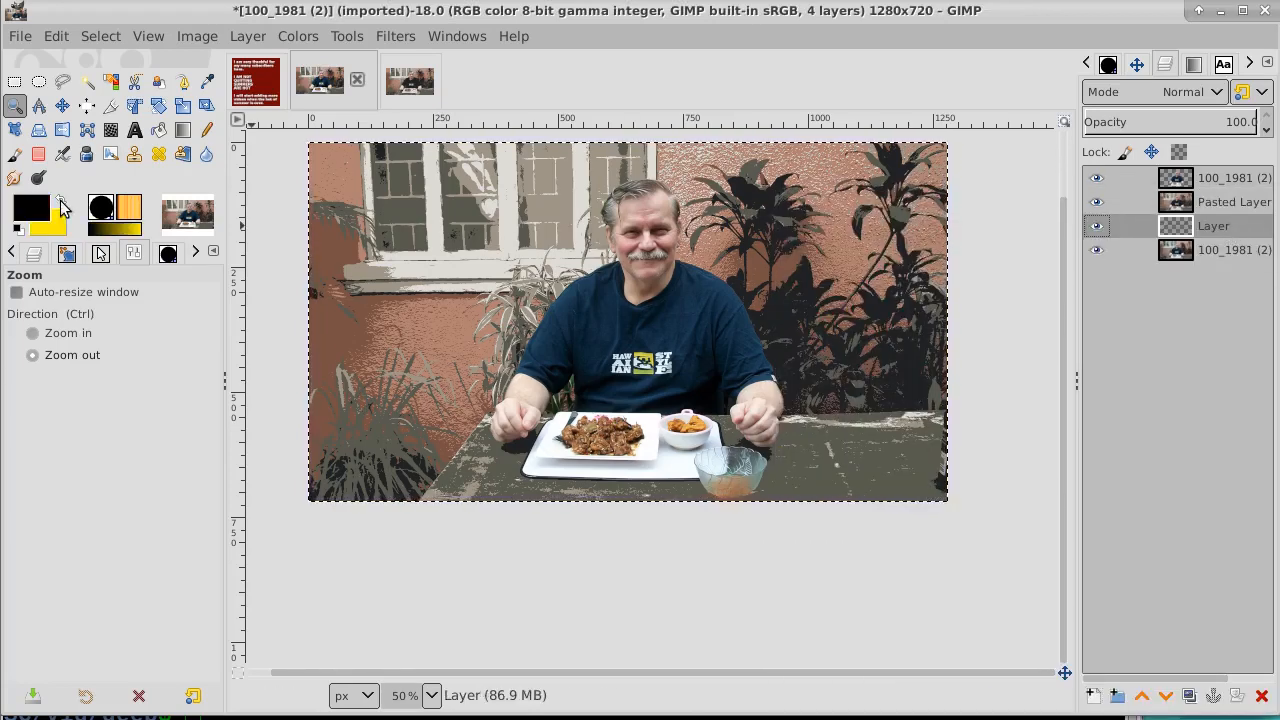
Reset the colors to default with white as foreground, clear the selection, and bucket-fill the new transparent layer with white.
click(19, 229)
click(62, 203)
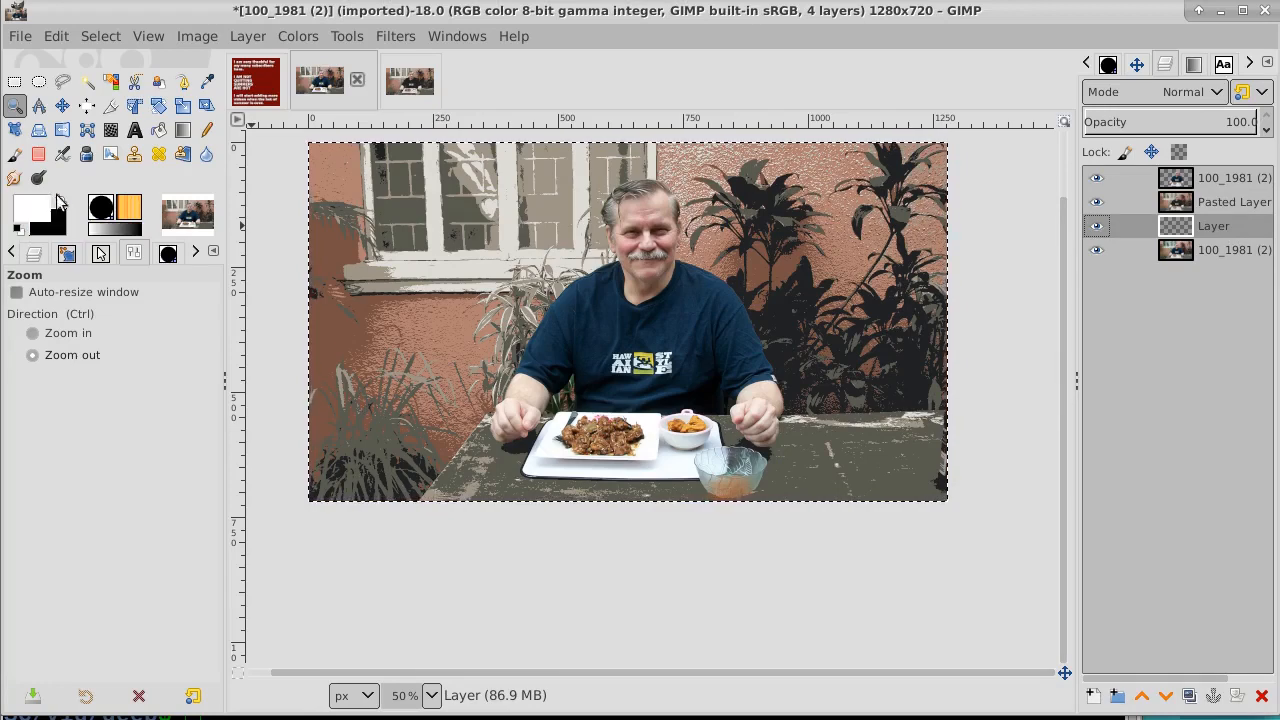
click(159, 131)
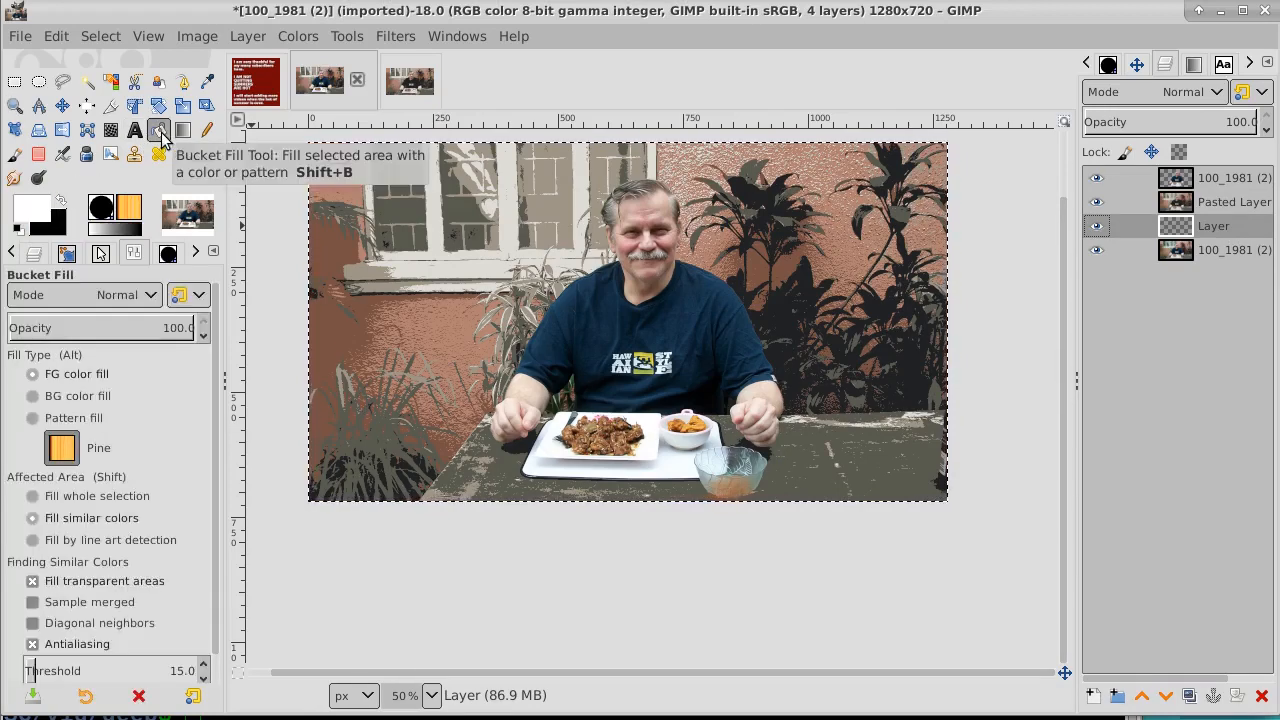
click(106, 38)
click(113, 89)
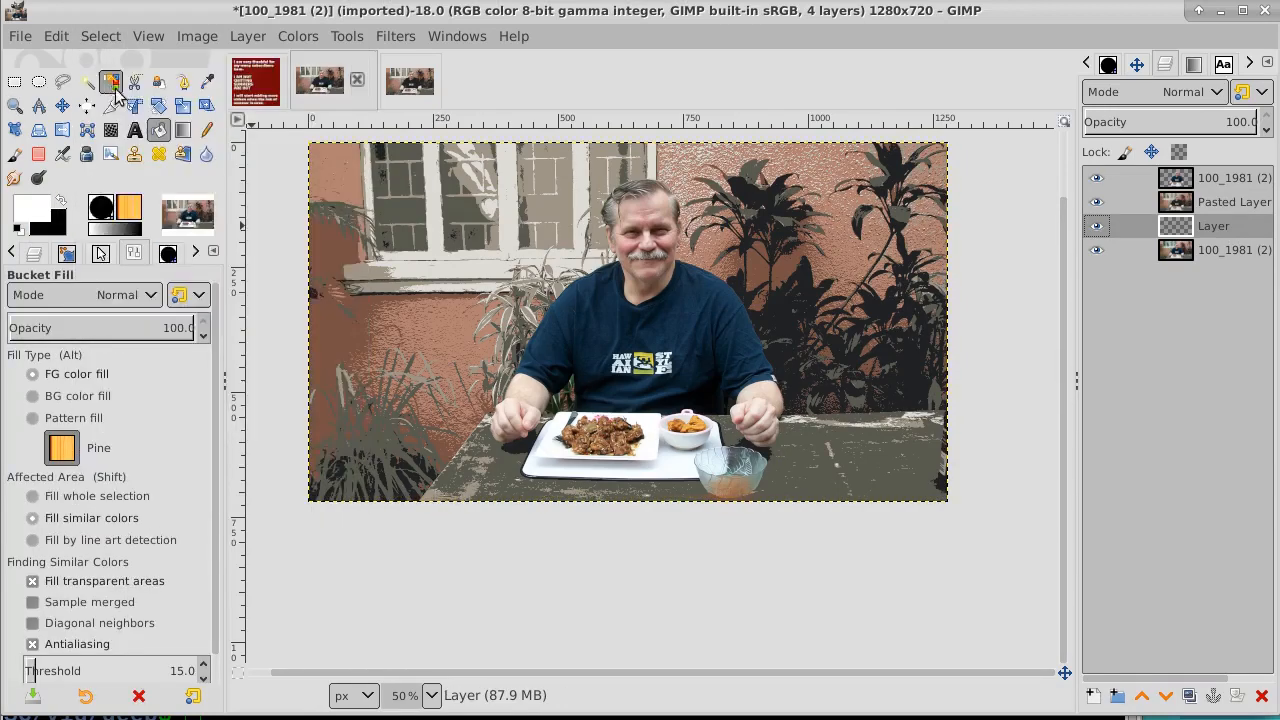
click(890, 276)
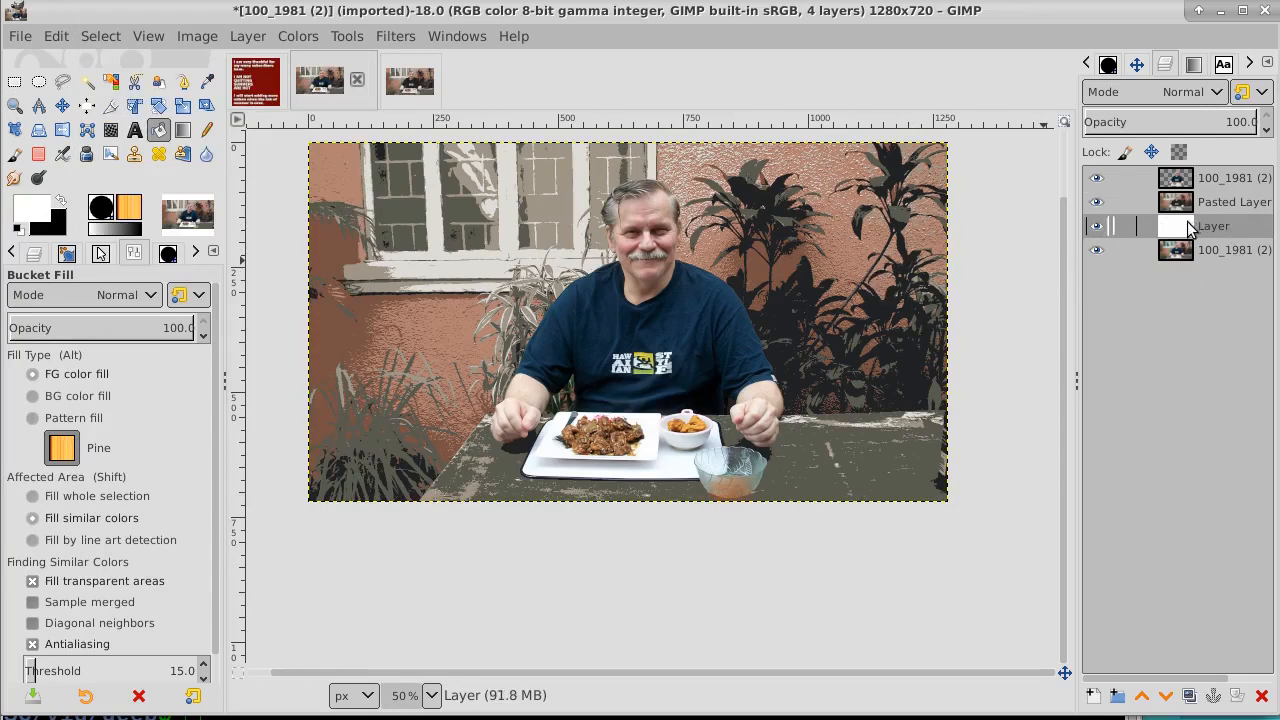
Duplicate the posterized pasted layer and lower the copy to the very bottom of the layer stack.
click(1232, 204)
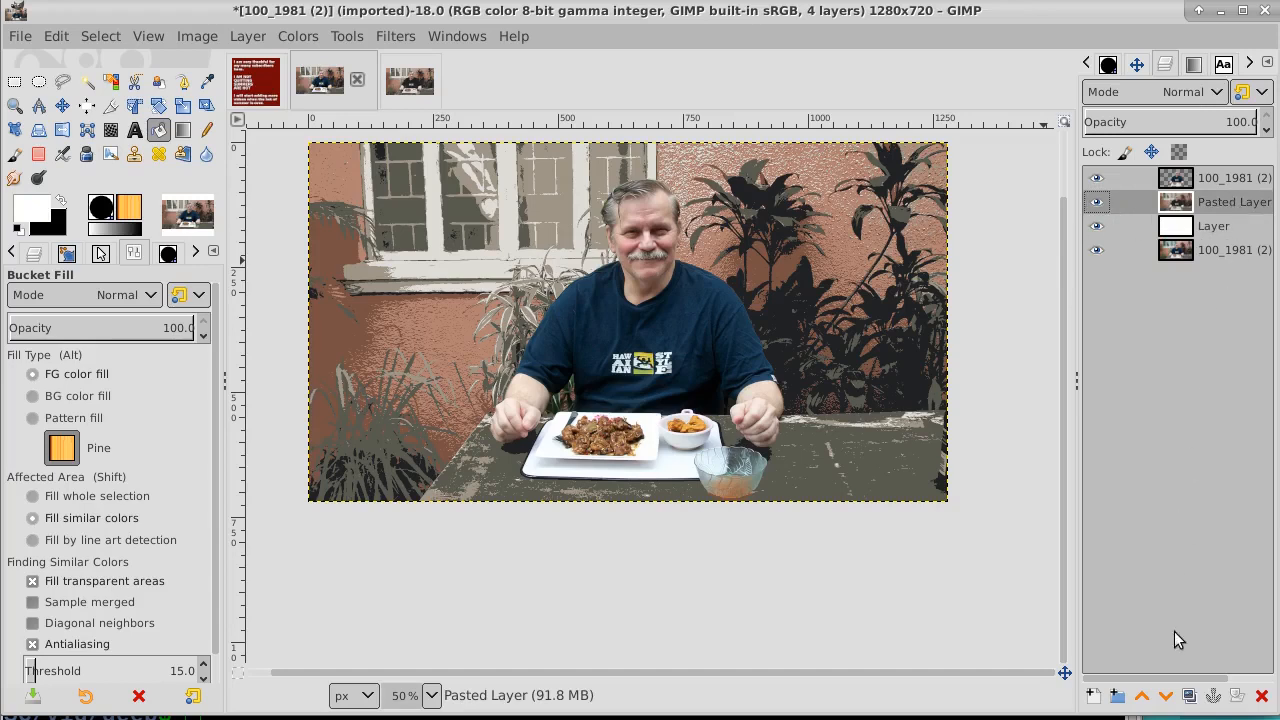
click(1187, 696)
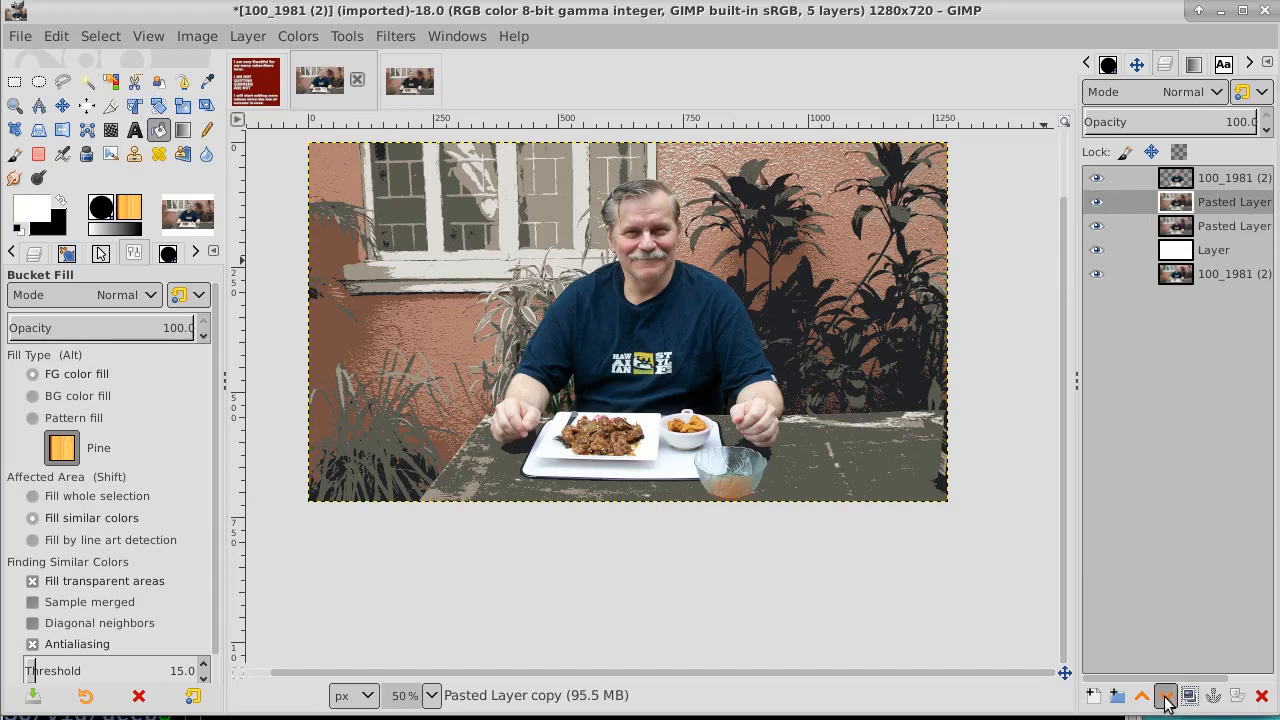
click(1166, 700)
click(1166, 700)
click(1166, 700)
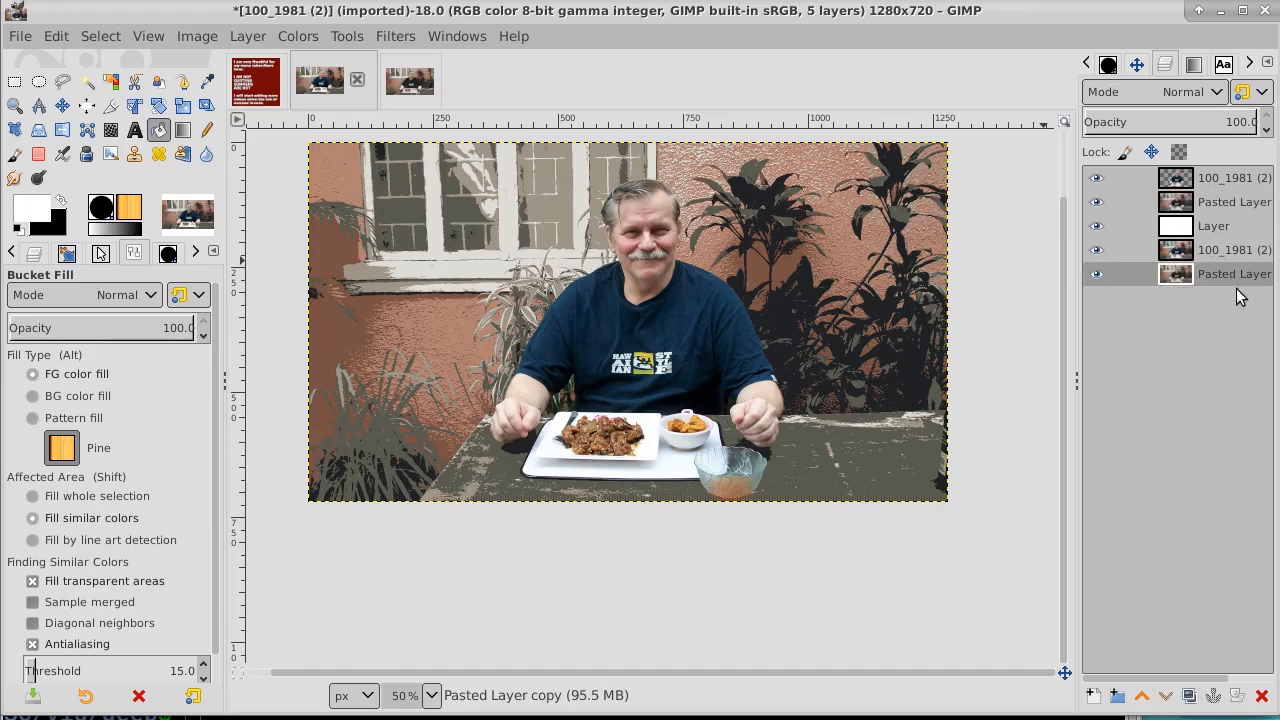
Set the opacity of the upper posterized pasted layer to 91.0.
click(1217, 205)
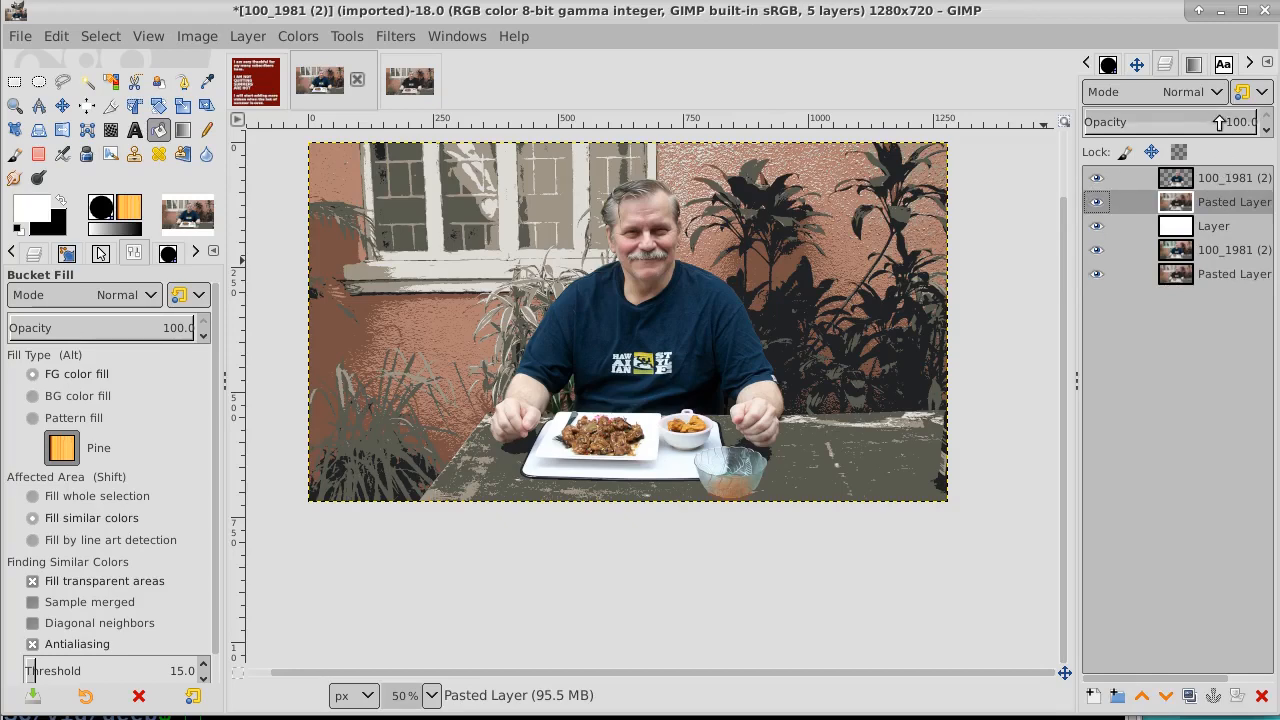
click(1219, 121)
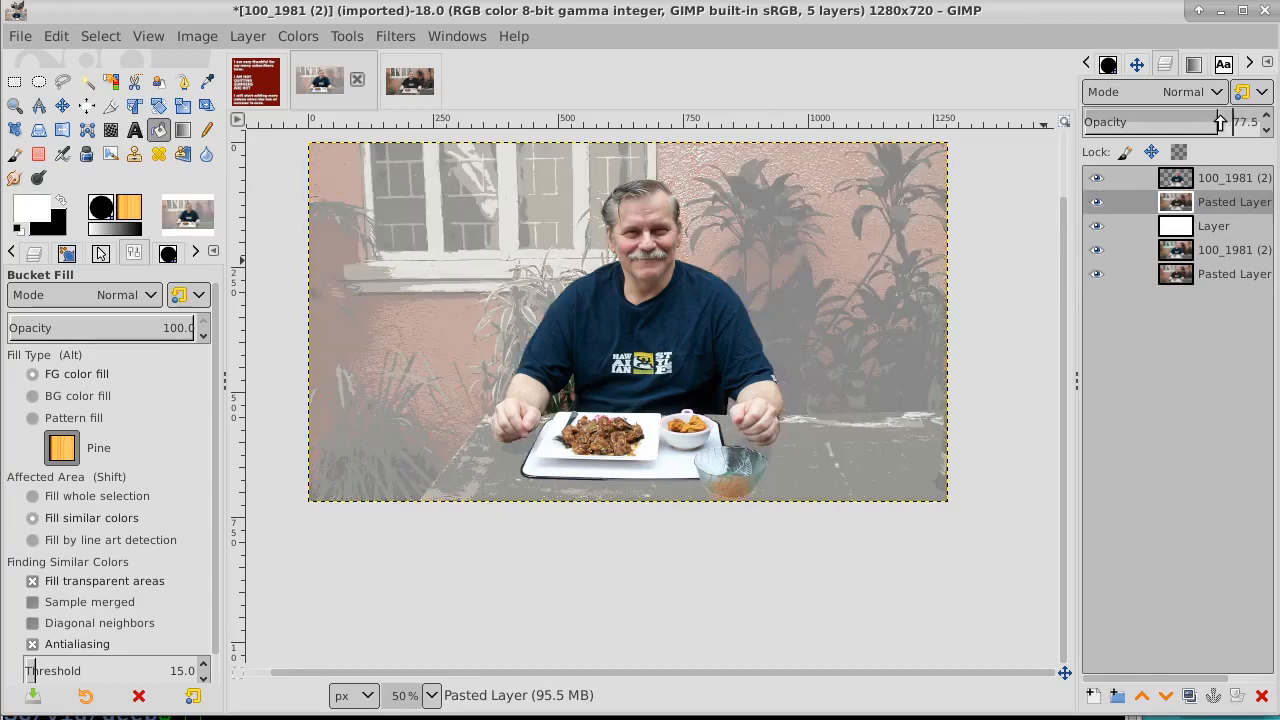
drag(1219, 121, 1245, 121)
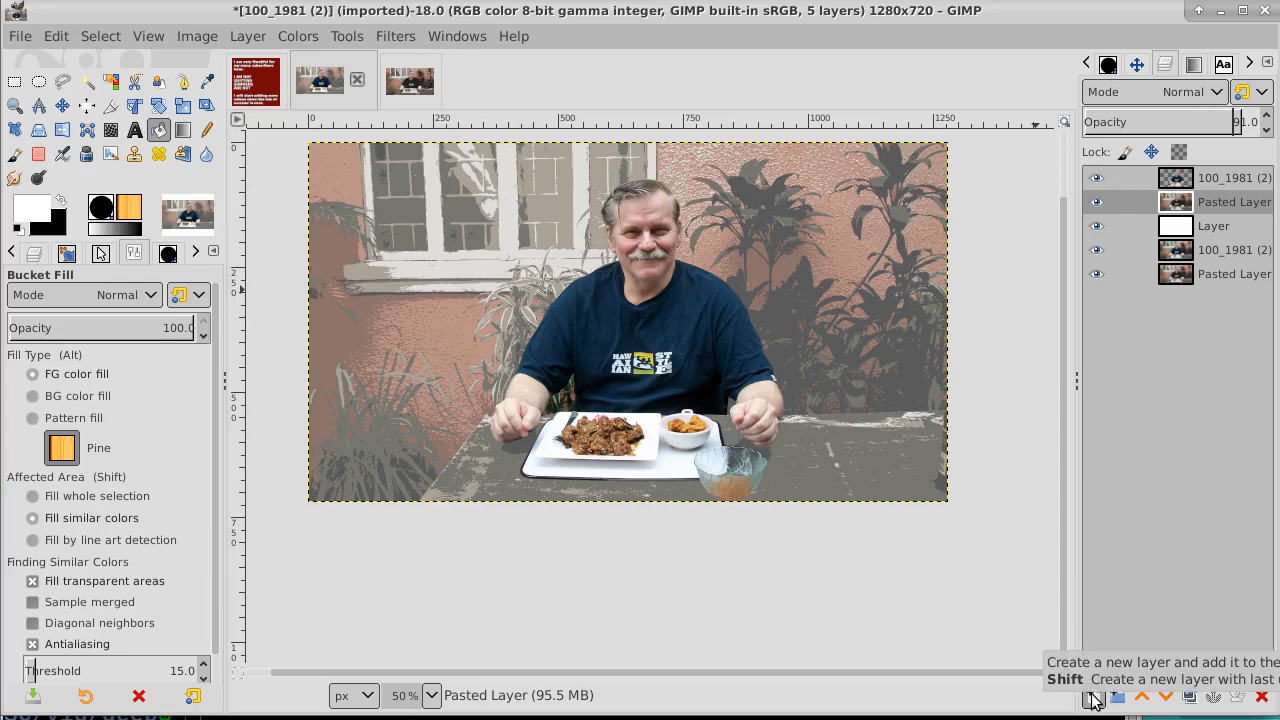
Add a transparent 1280 x 720 px layer above the upper posterized layer and fill a rectangle of about 1150 x 610 px with white.
click(1092, 700)
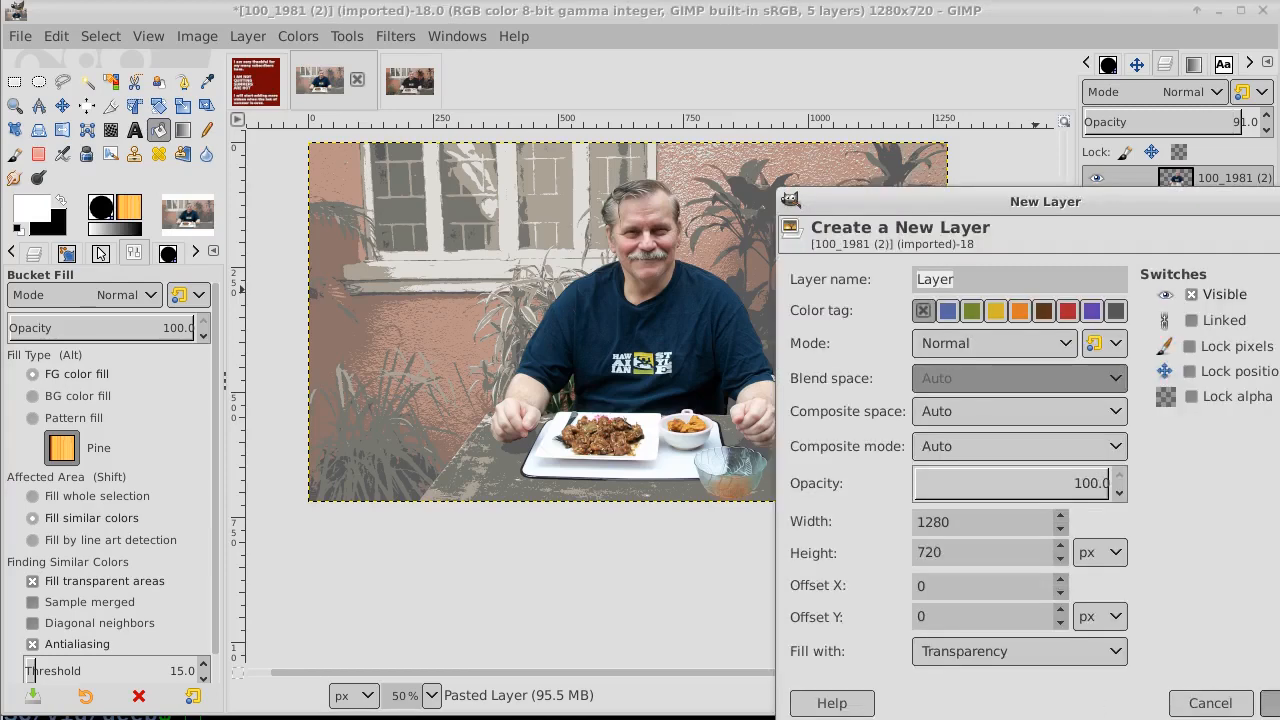
key(Return)
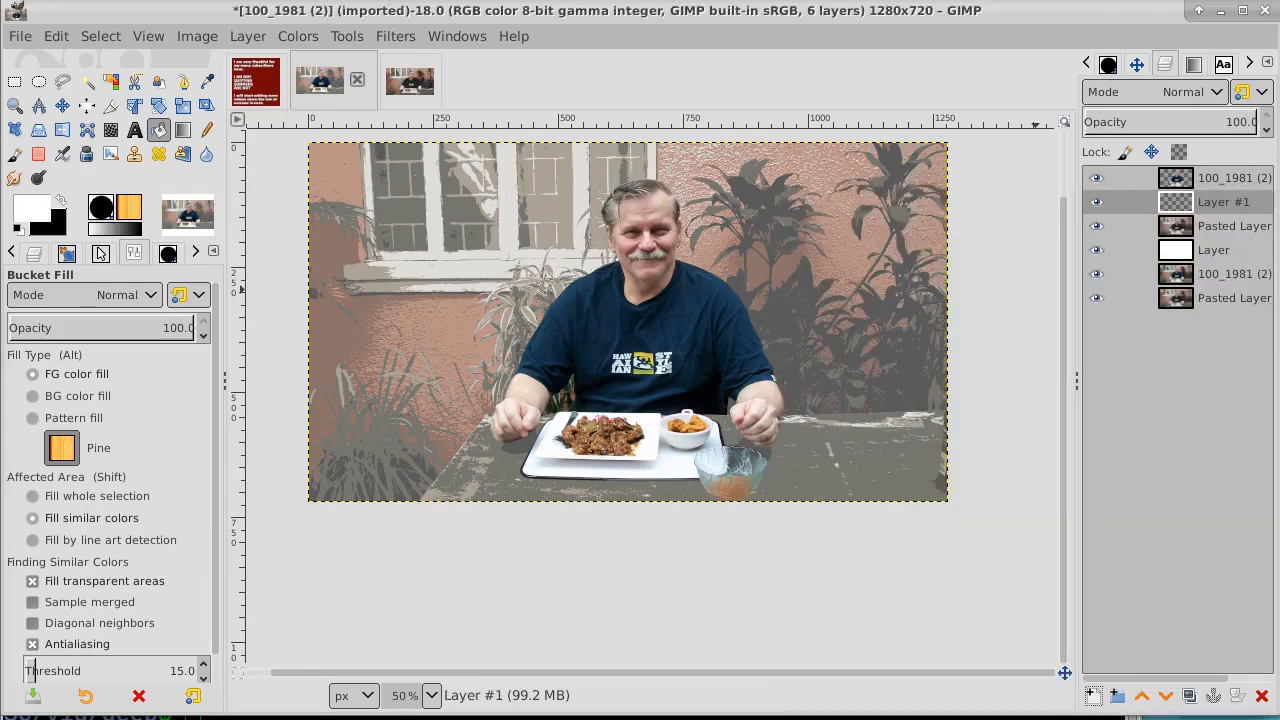
click(15, 83)
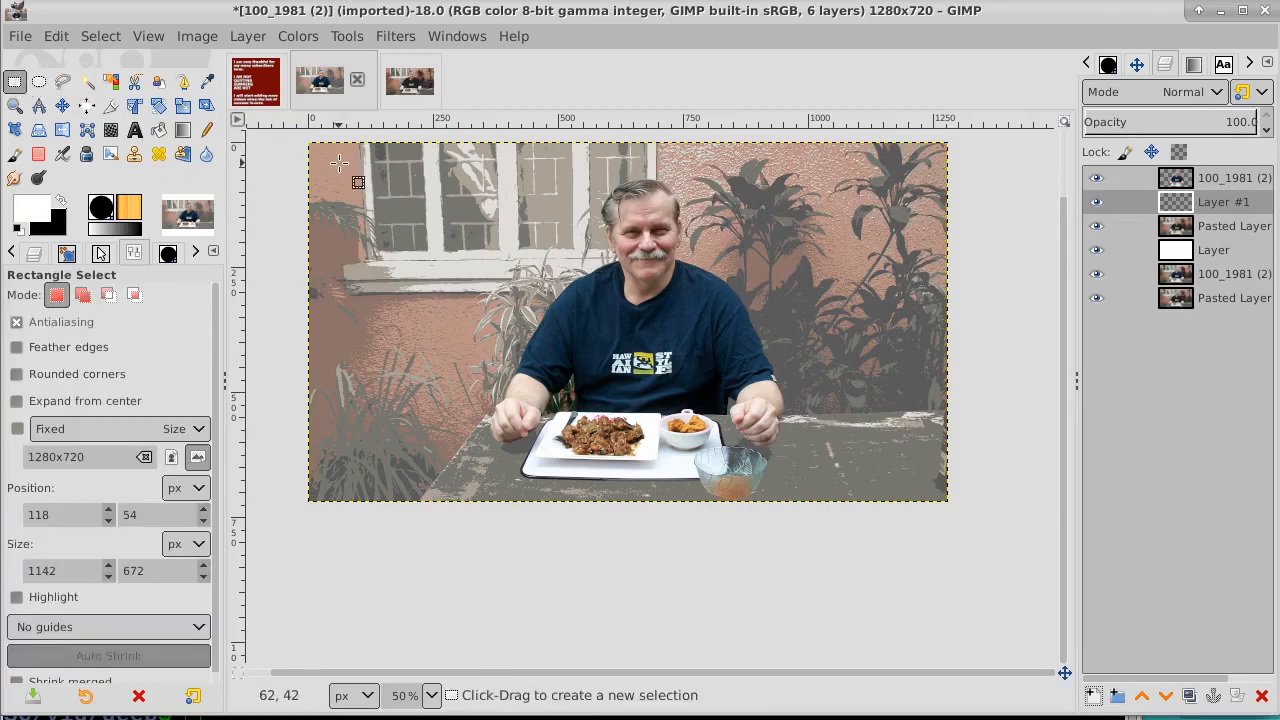
drag(339, 163, 913, 467)
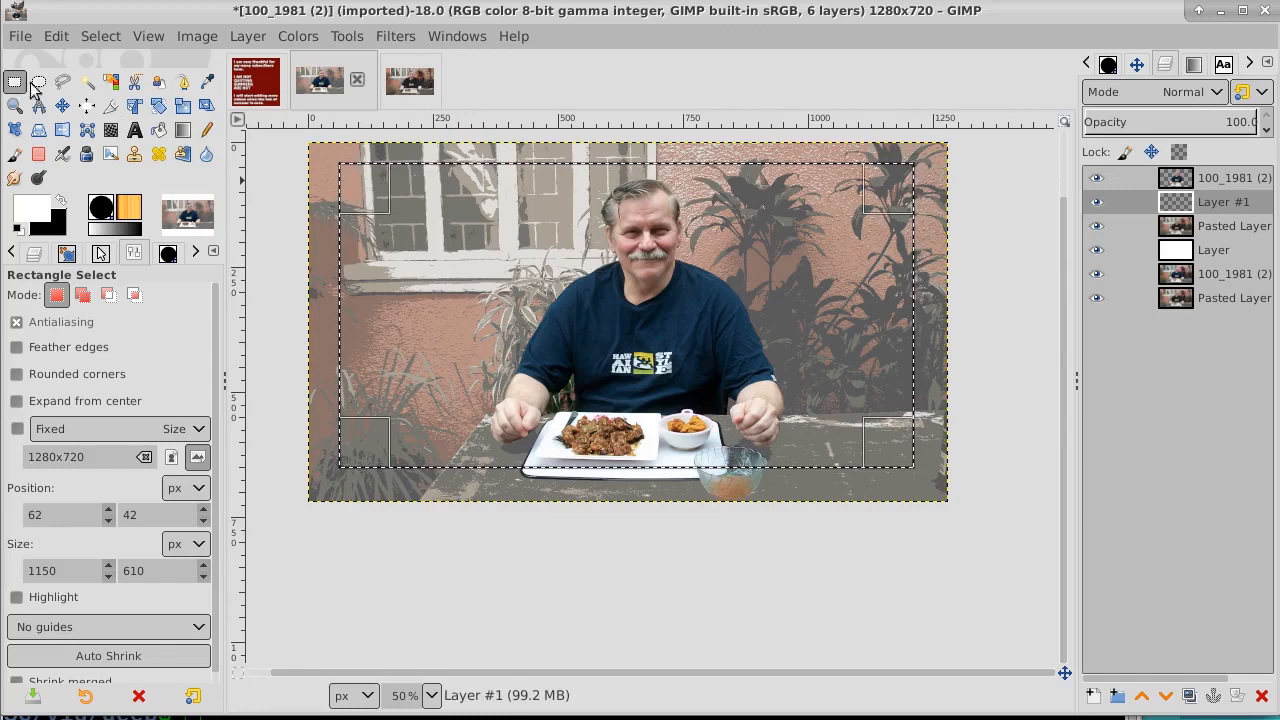
click(157, 131)
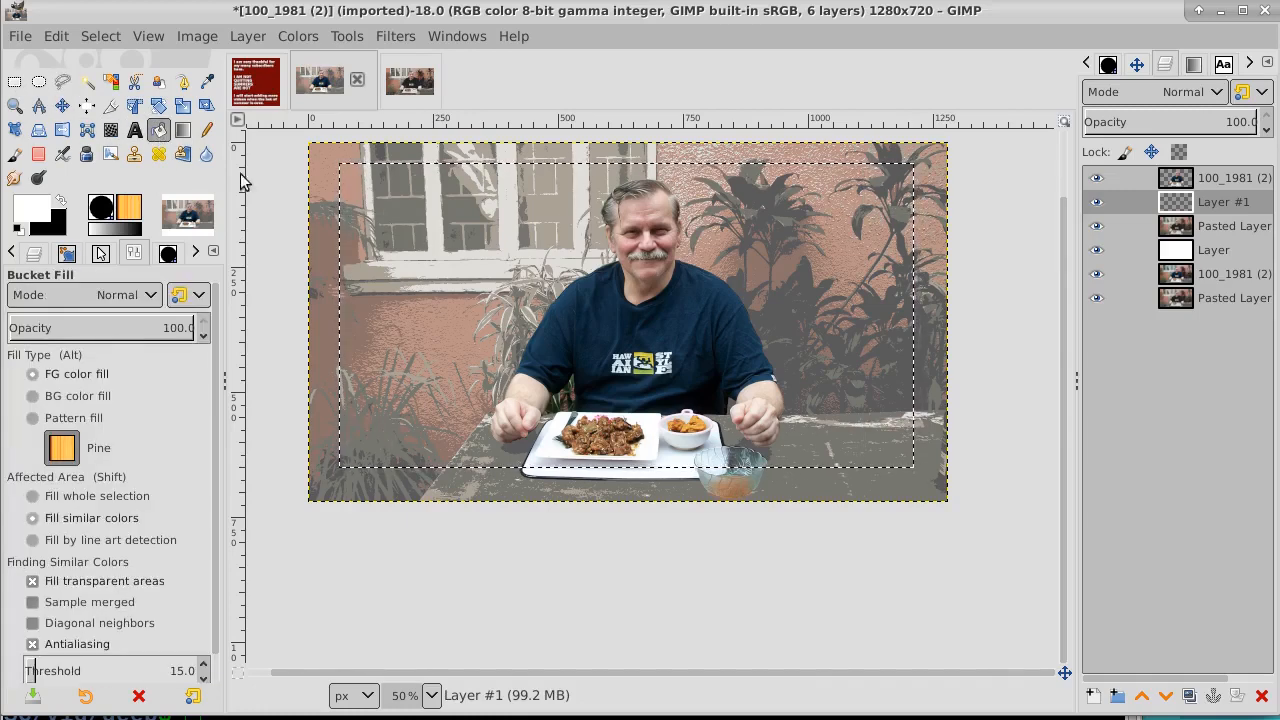
click(416, 244)
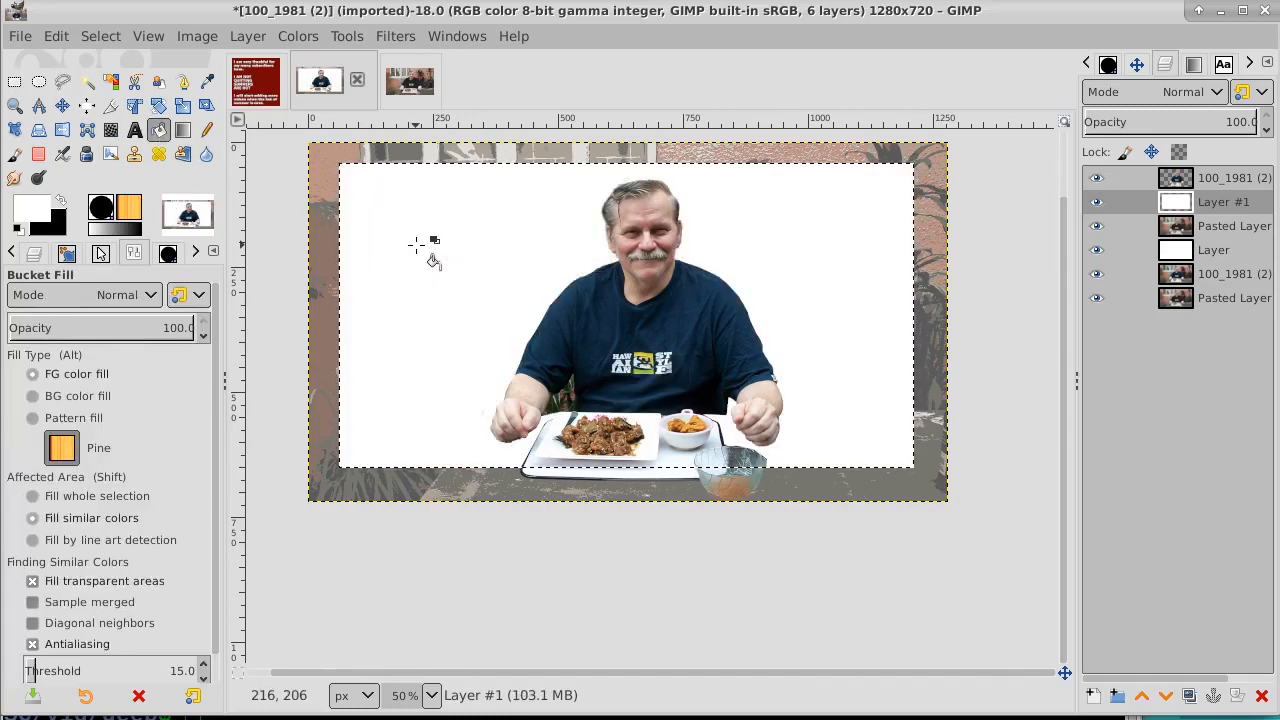
Shrink the rectangular selection by 20 px.
click(101, 36)
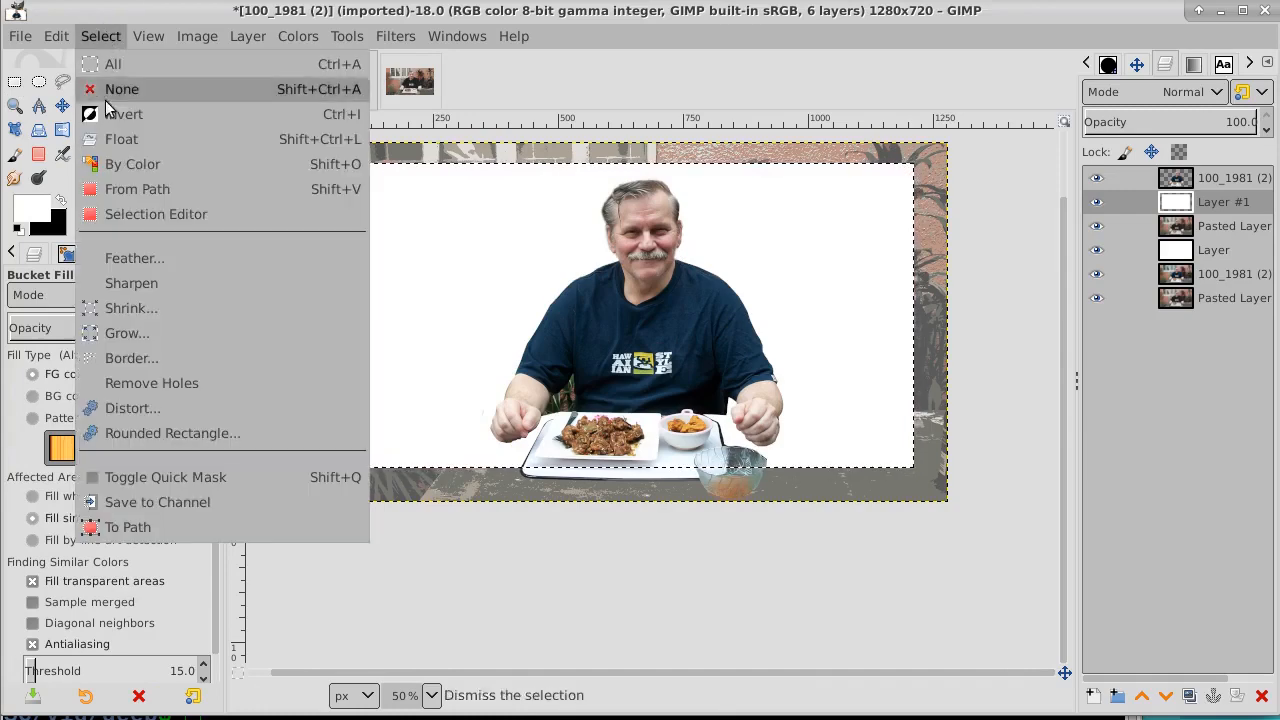
click(149, 308)
click(310, 306)
click(310, 306)
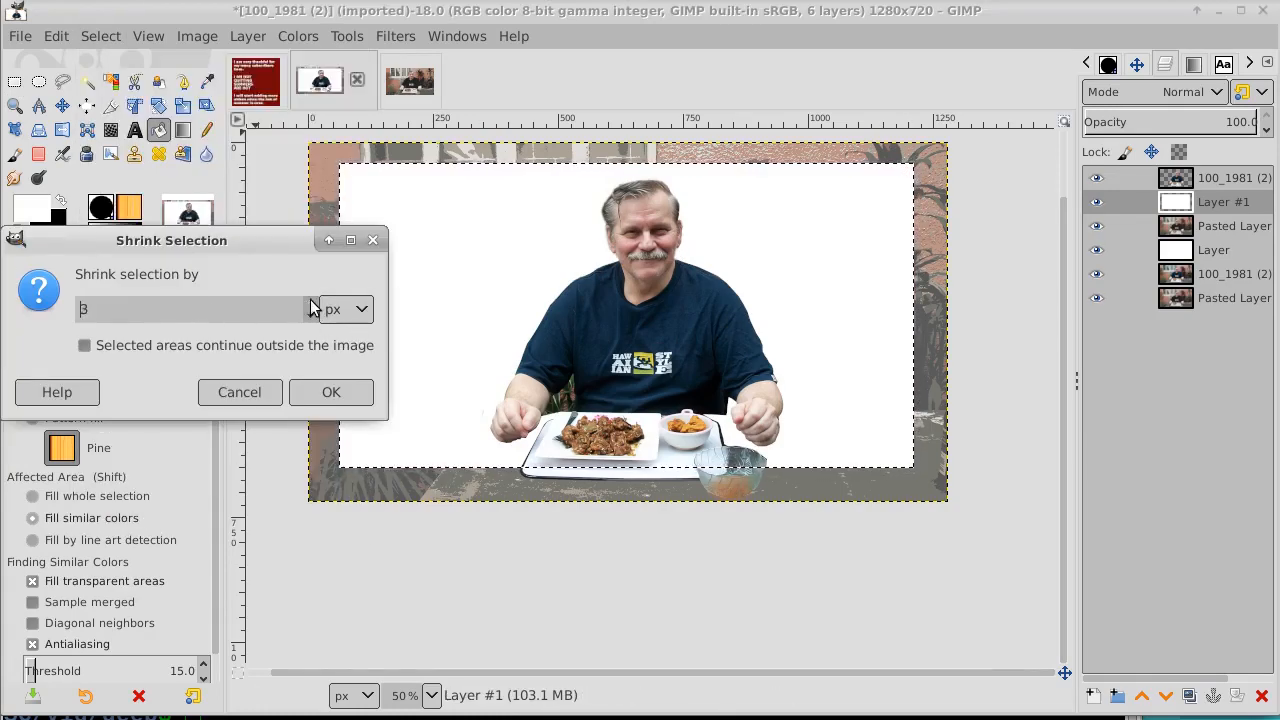
click(311, 300)
click(311, 300)
click(311, 300)
click(311, 300)
click(311, 300)
click(311, 300)
click(311, 300)
click(311, 300)
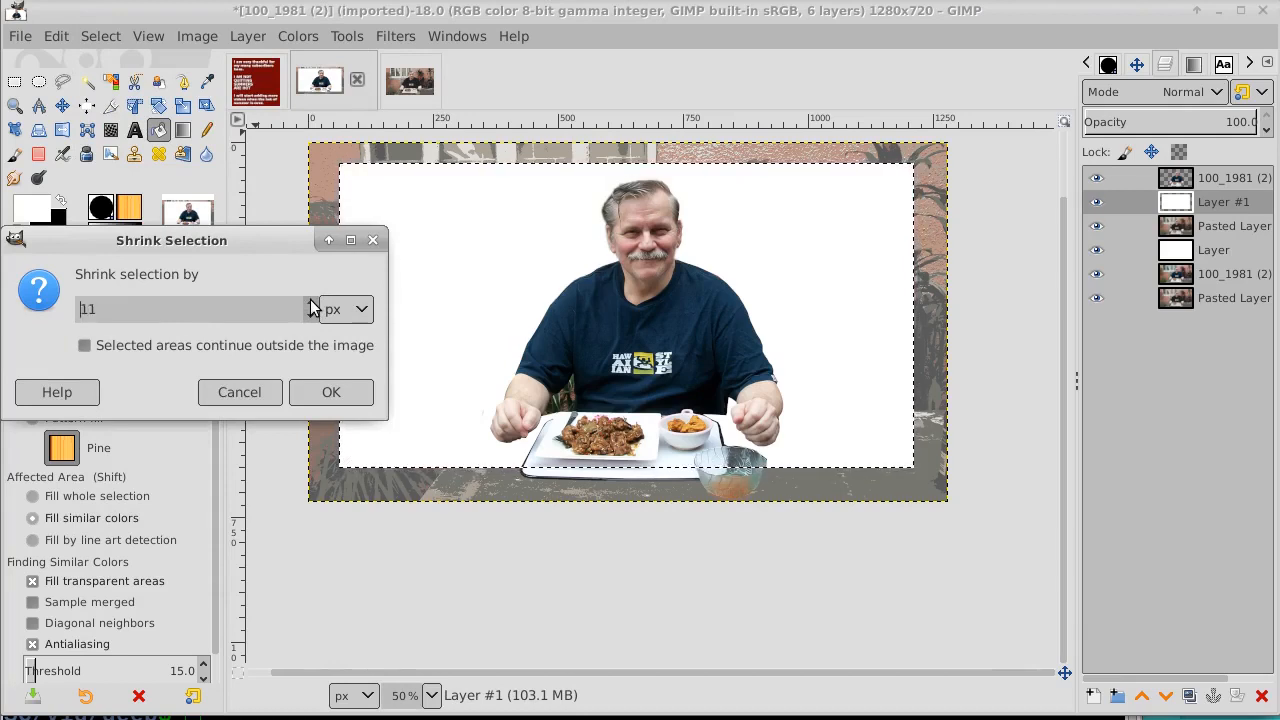
click(311, 302)
click(311, 302)
click(311, 302)
click(311, 302)
click(311, 302)
click(311, 302)
click(311, 302)
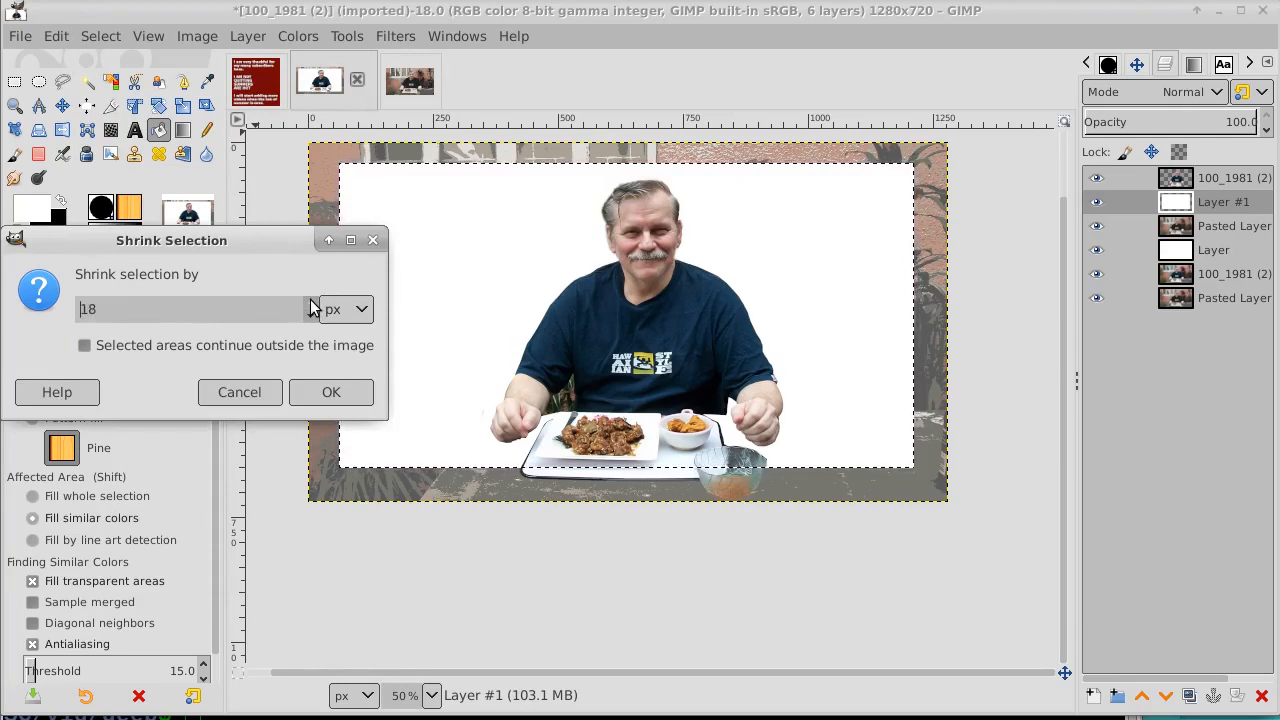
click(311, 303)
click(311, 303)
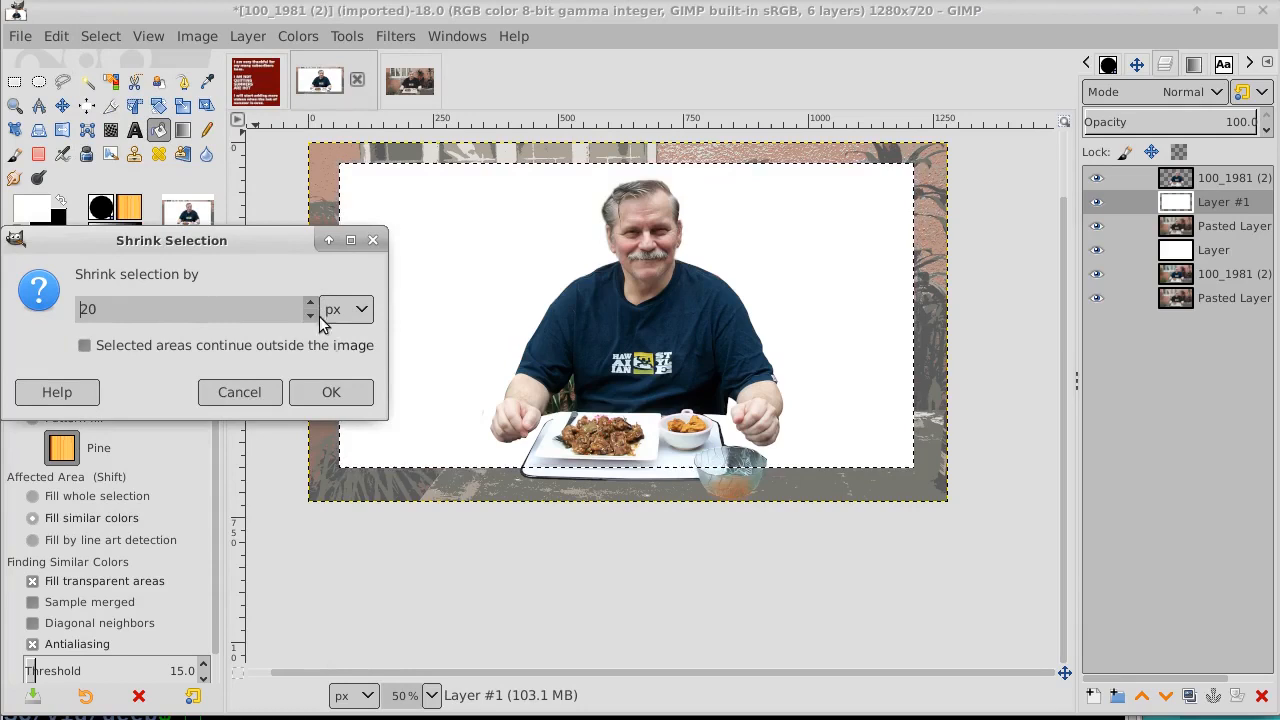
click(332, 392)
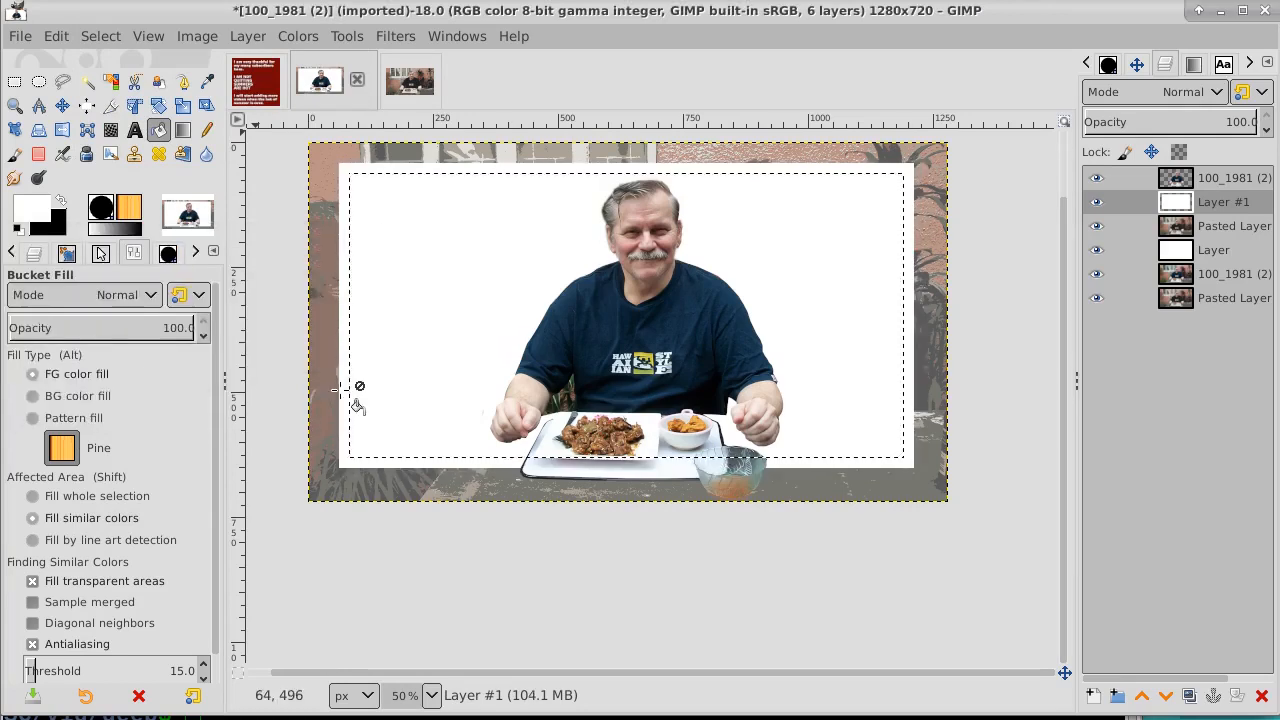
Shrink the selection once more by the same amount and delete the white inside it to form a frame.
click(107, 35)
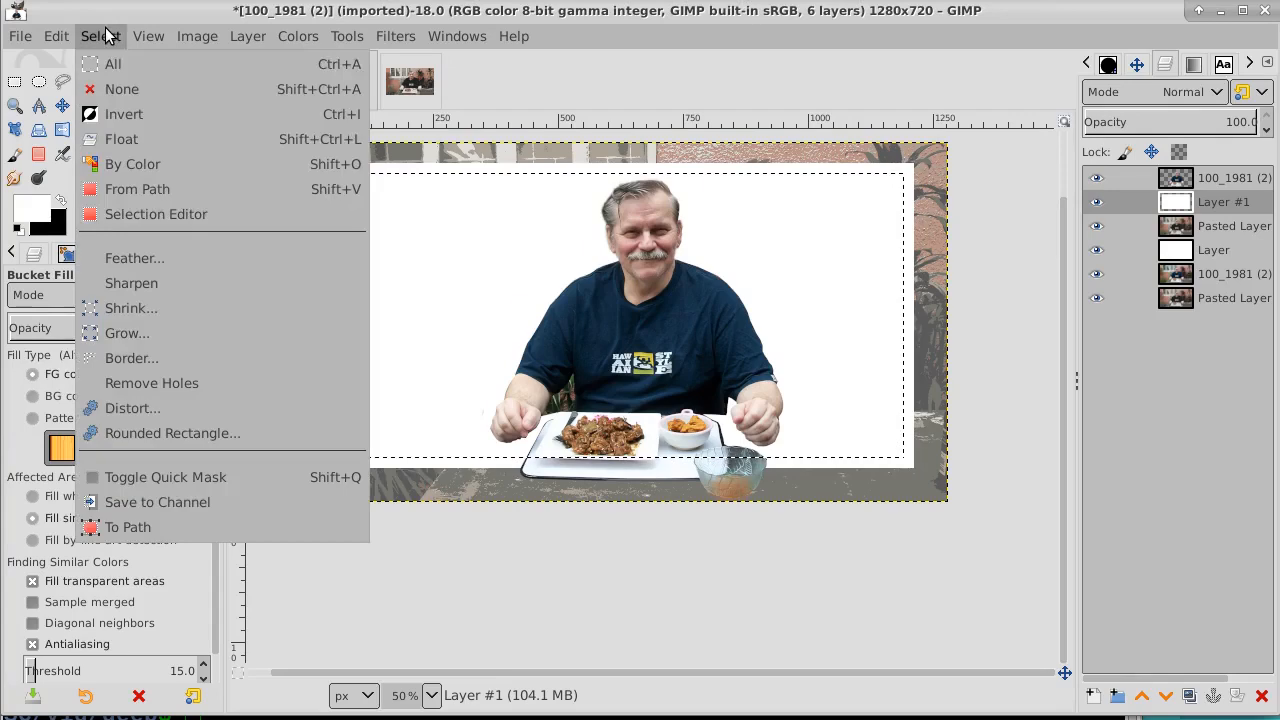
click(124, 308)
click(330, 392)
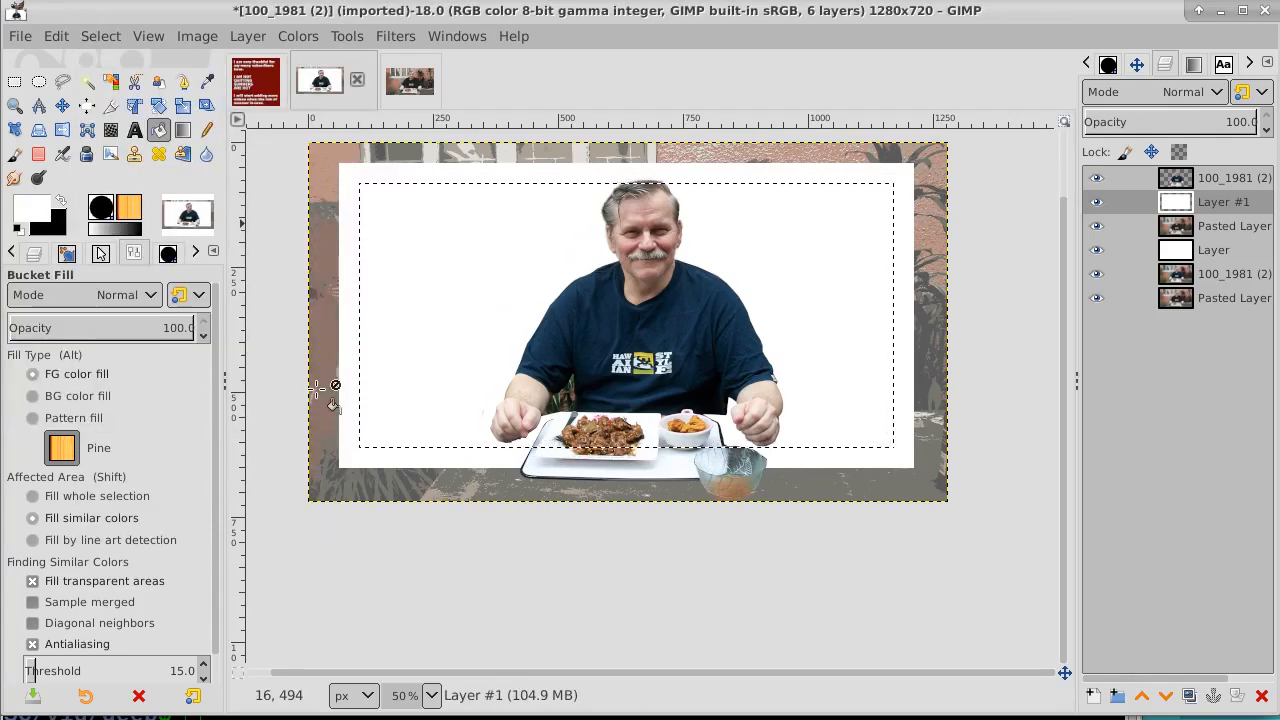
key(Delete)
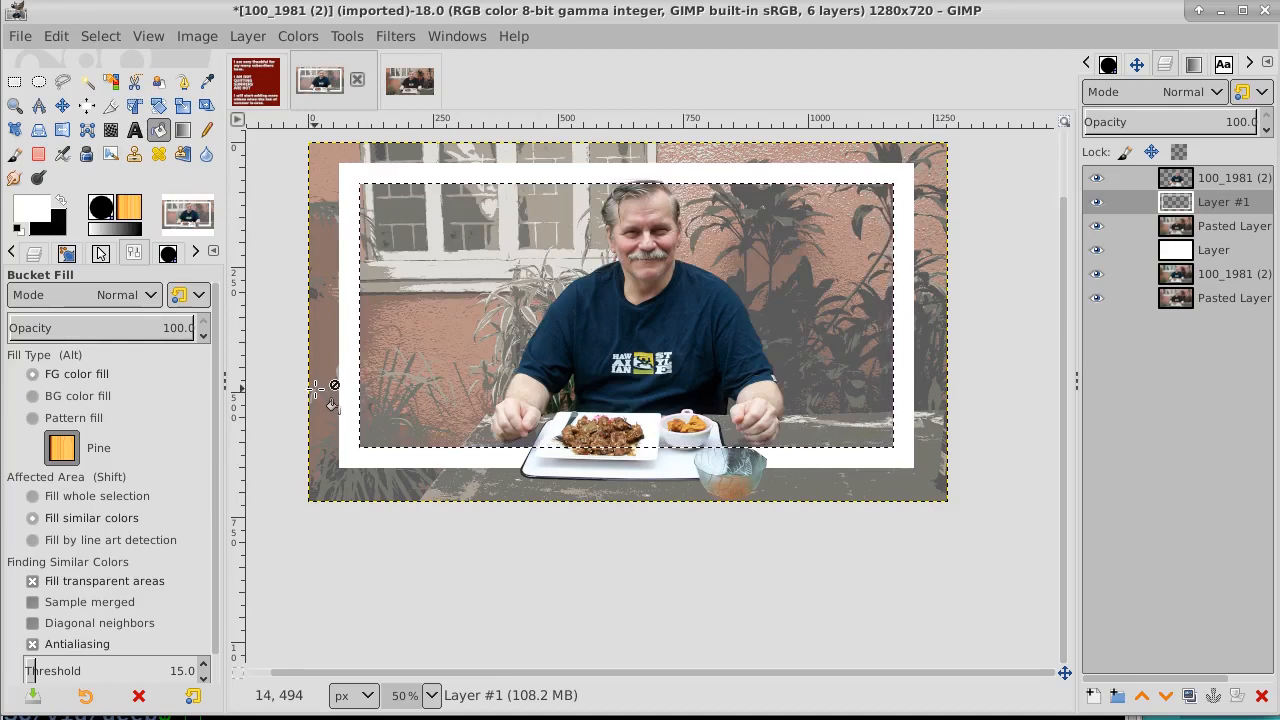
Clear the selection and fuzzy-select the white frame on Layer #1.
click(97, 38)
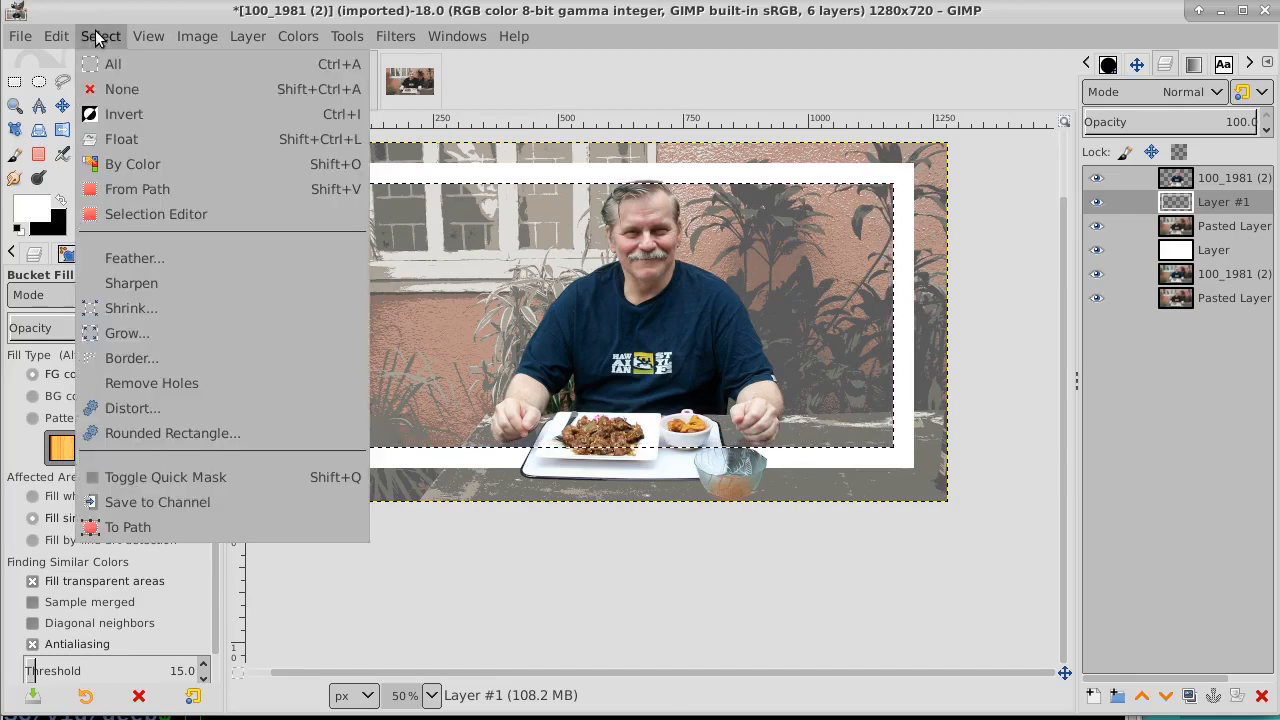
click(112, 90)
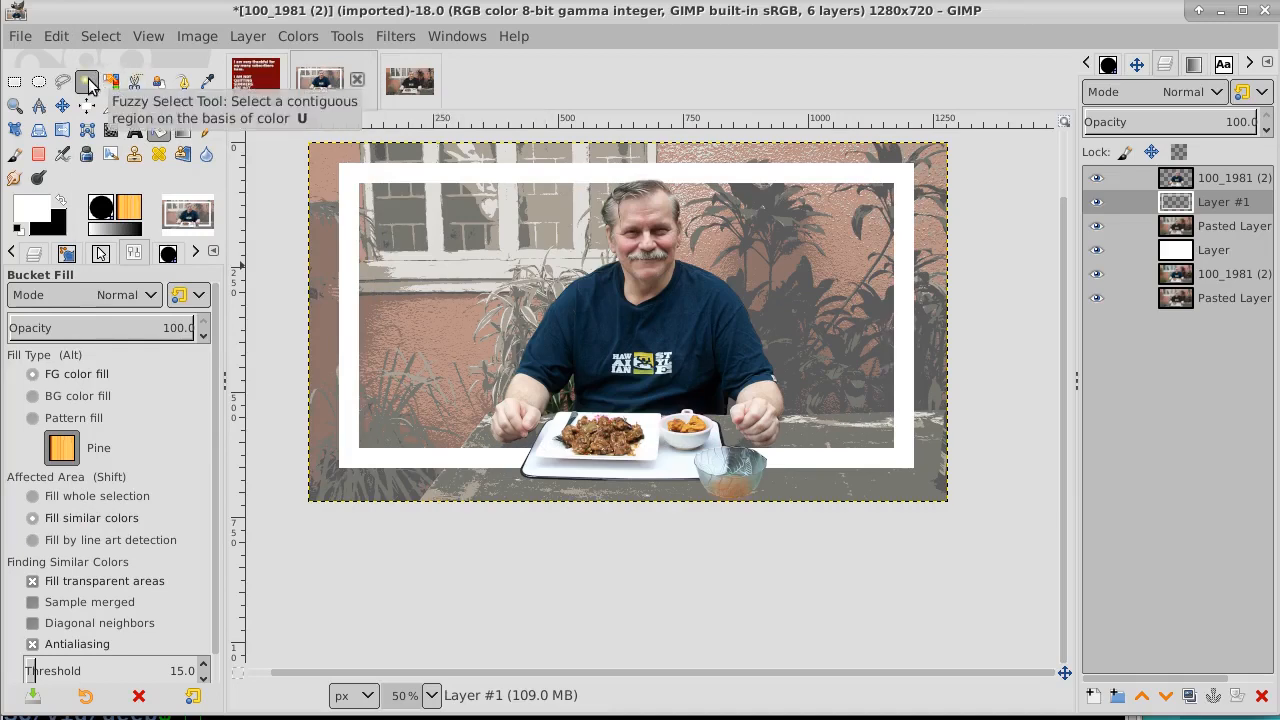
click(88, 84)
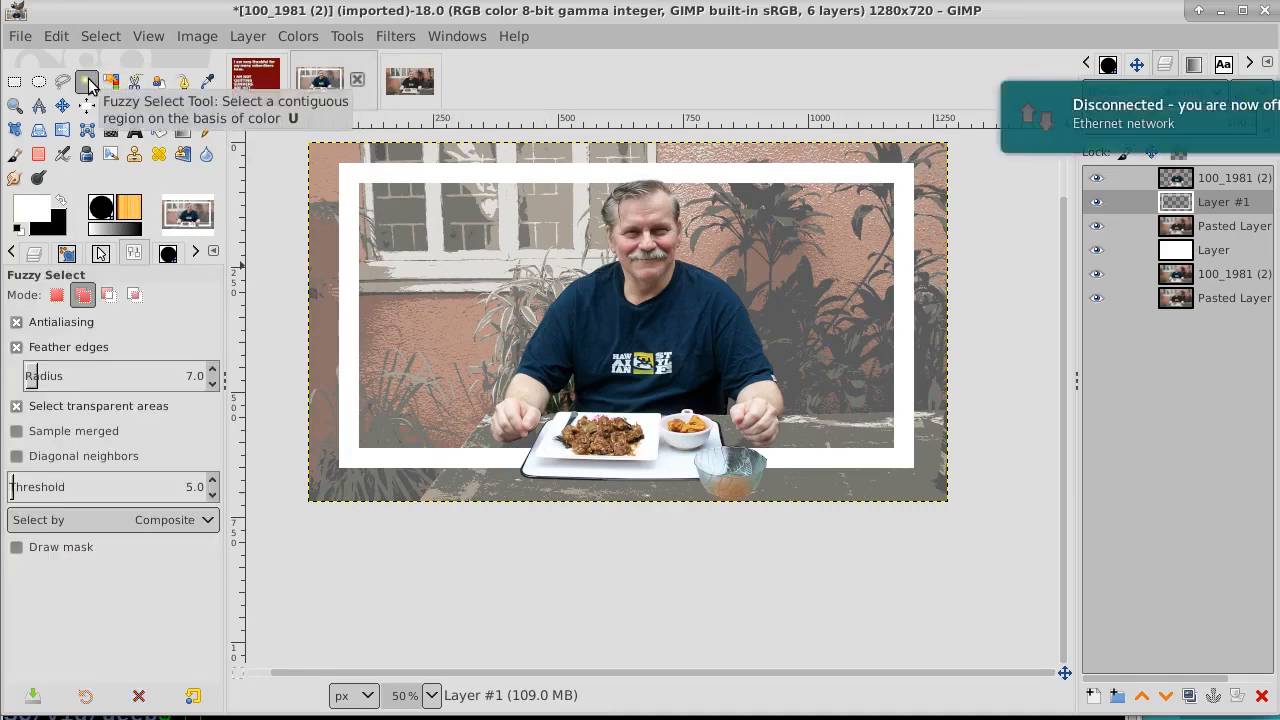
click(878, 177)
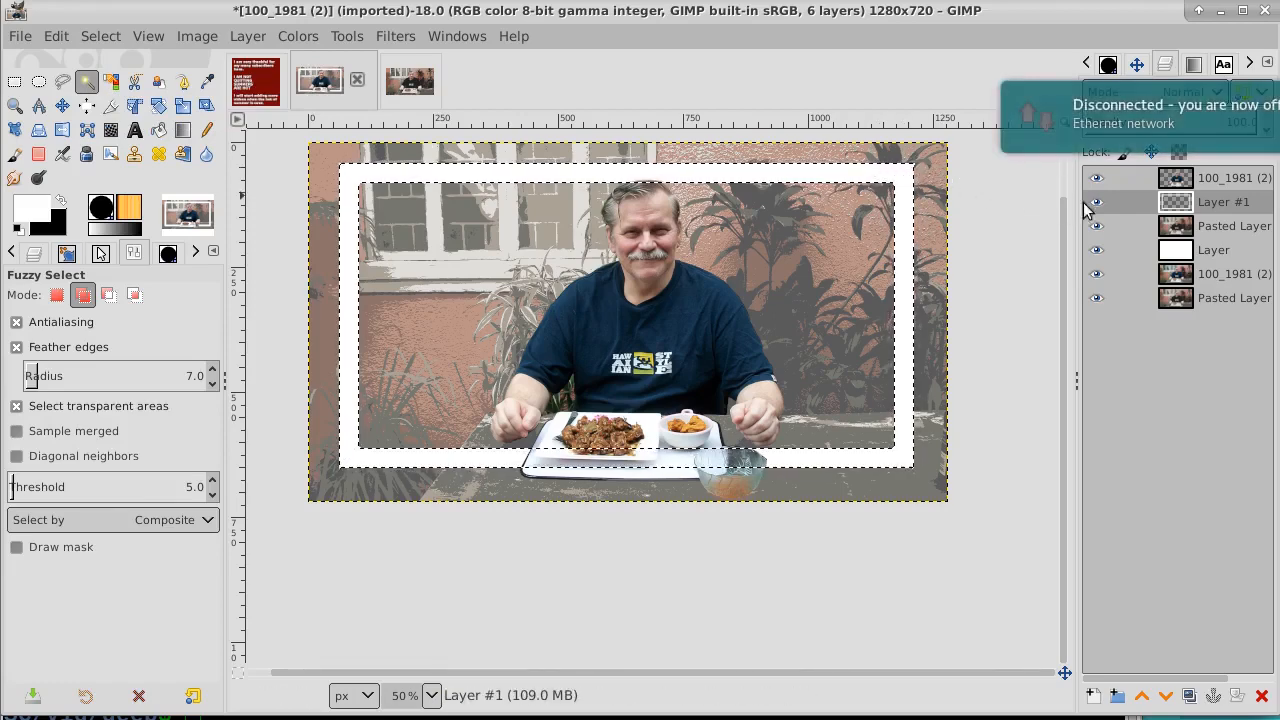
With the white frame layer hidden, delete the frame-shaped area from the upper posterized layer and from the white layer beneath it.
click(1222, 229)
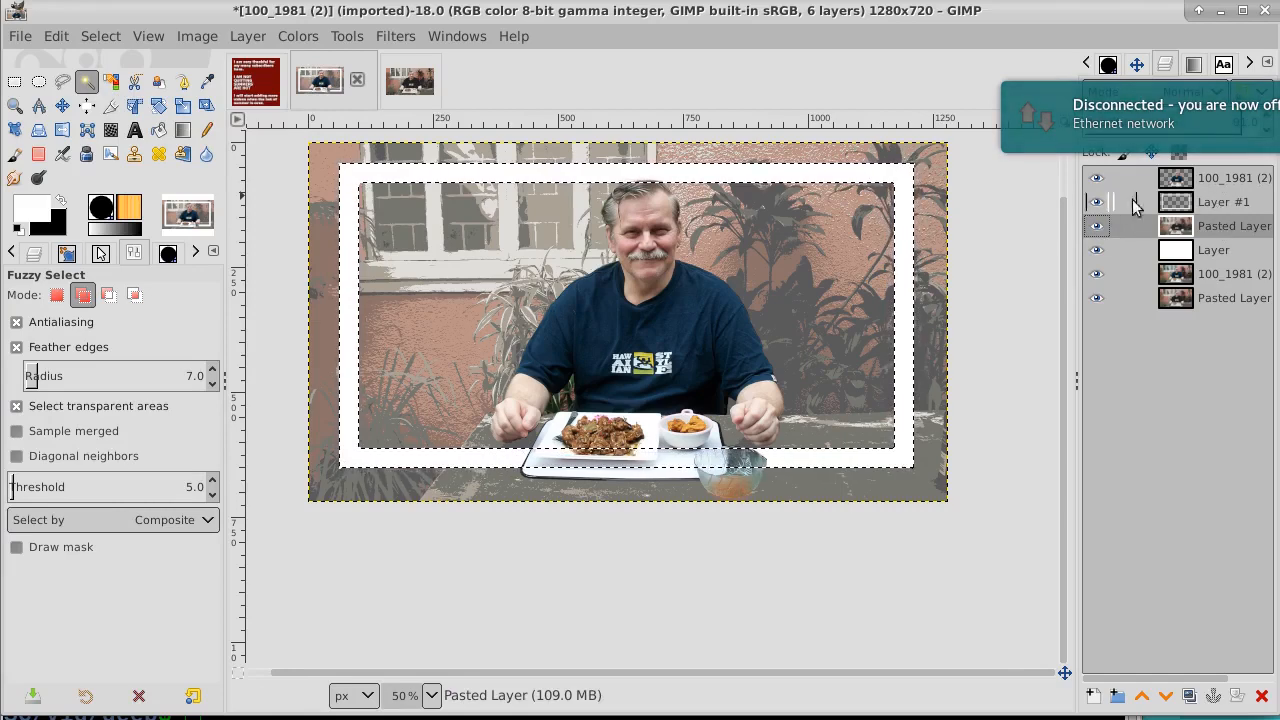
click(1096, 202)
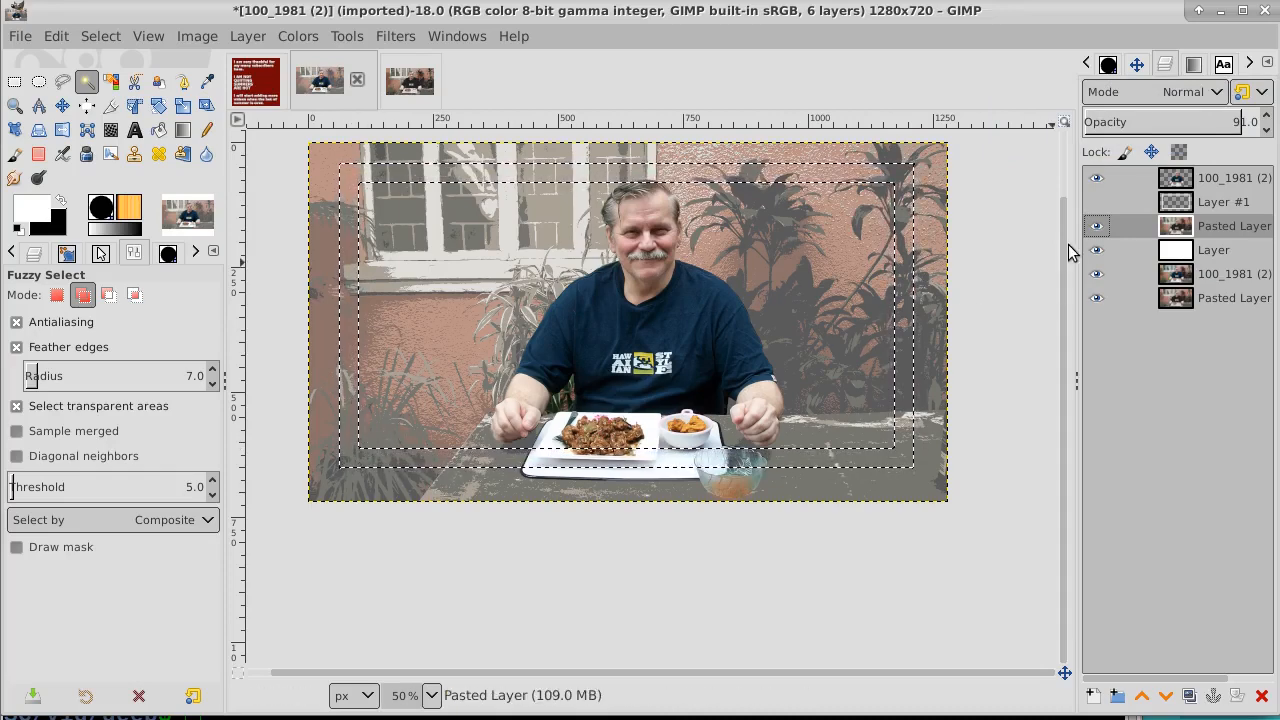
click(1096, 226)
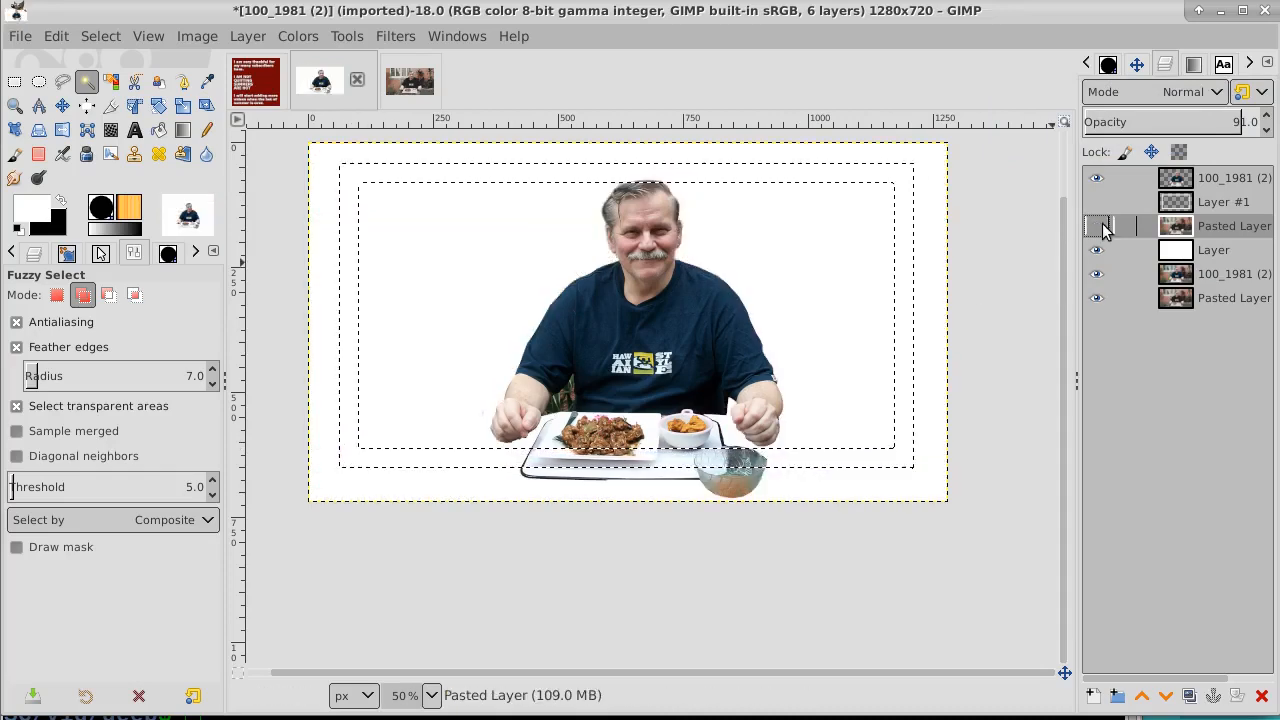
click(1097, 226)
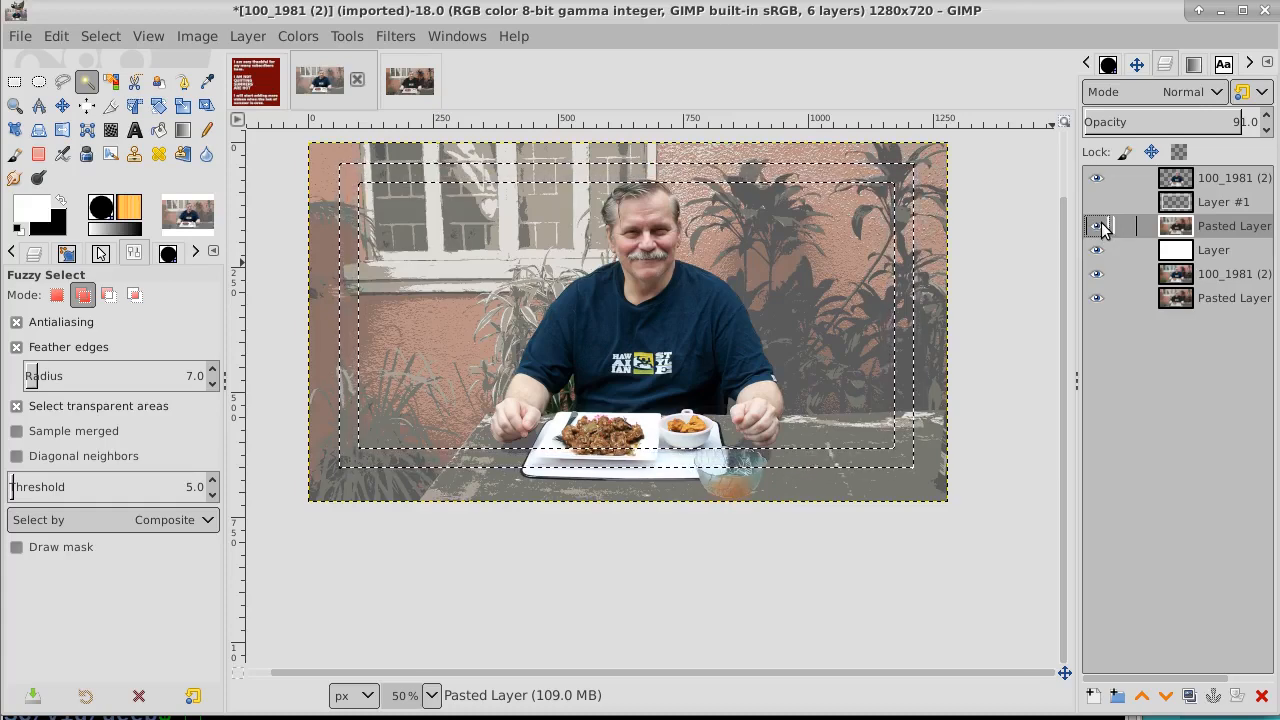
key(Delete)
click(1218, 250)
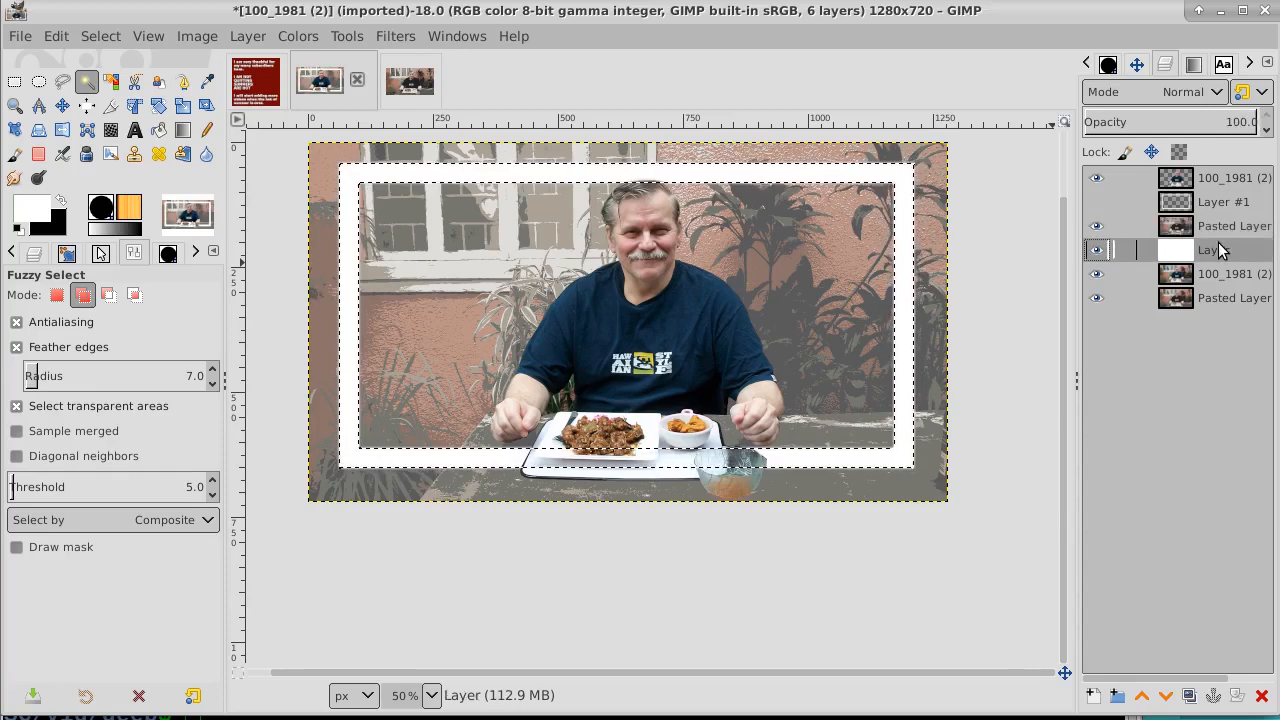
key(Delete)
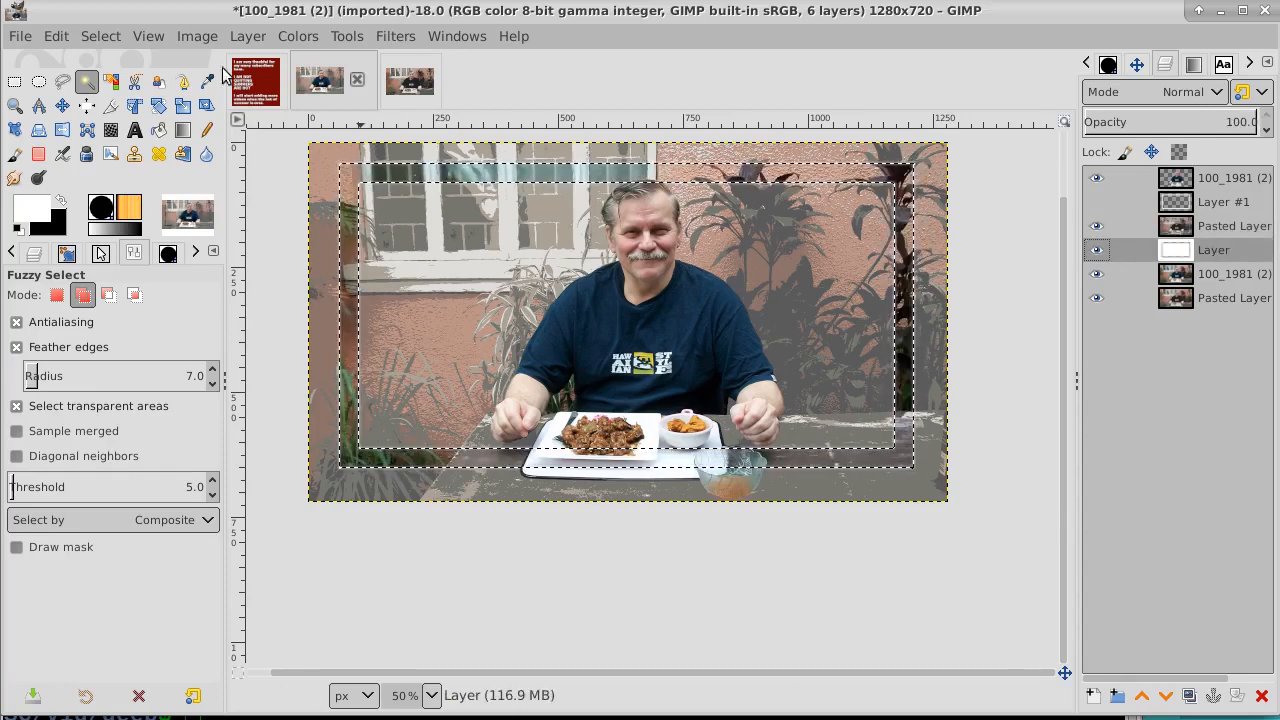
Clear the selection and set the Fuzzy Select feather radius to 0.0.
click(101, 36)
click(122, 89)
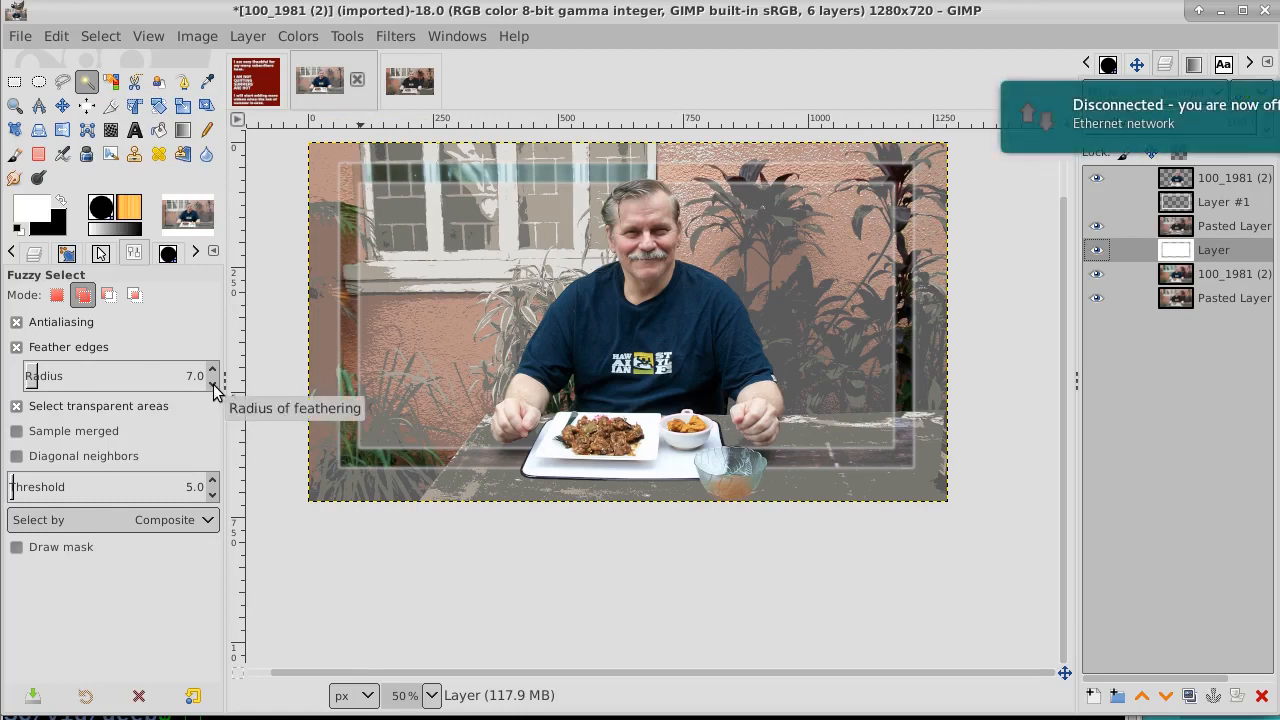
drag(213, 384, 213, 384)
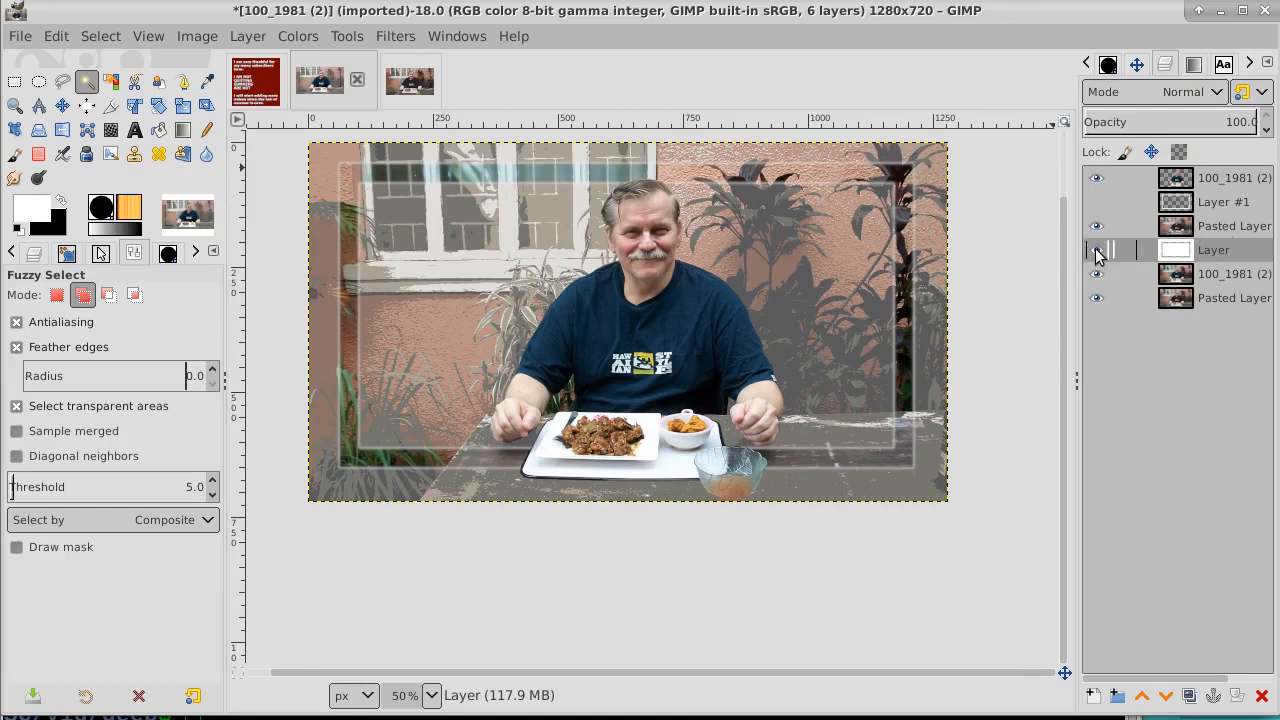
Rename the white frame layer as 1, the posterized layer below it as 2, and the white layer as 3.
click(1226, 206)
double_click(1225, 205)
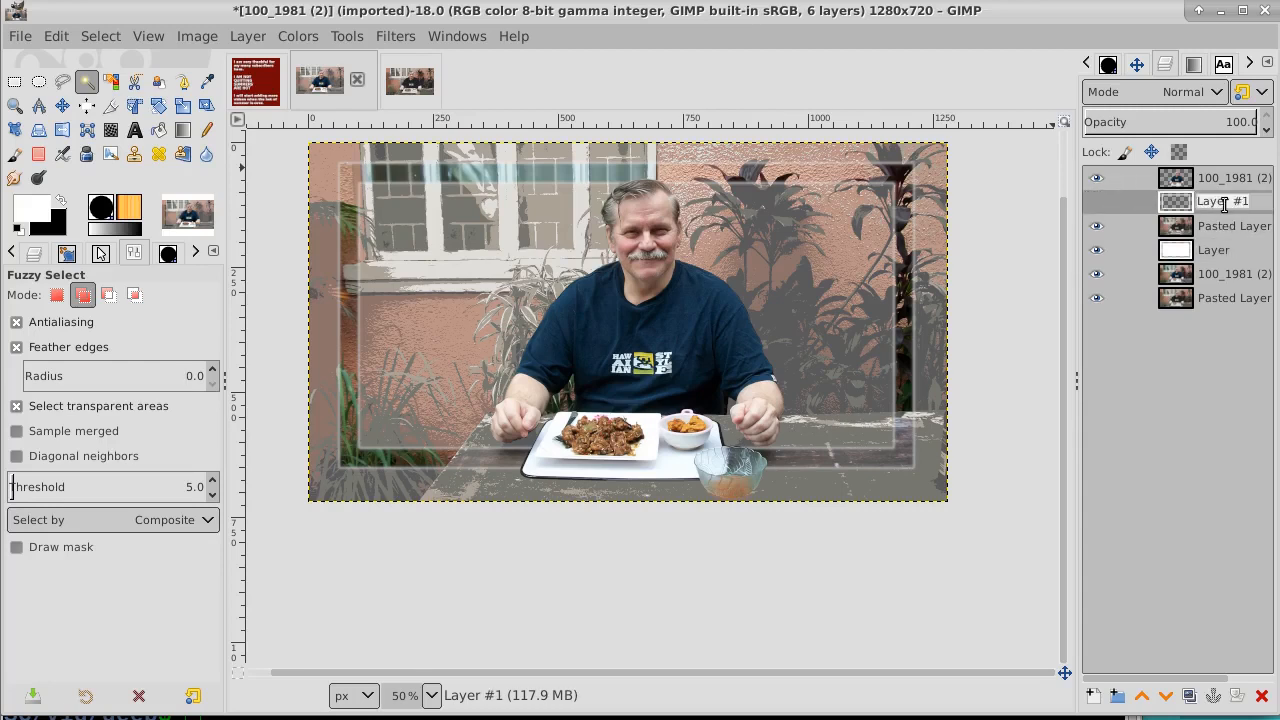
text(1)
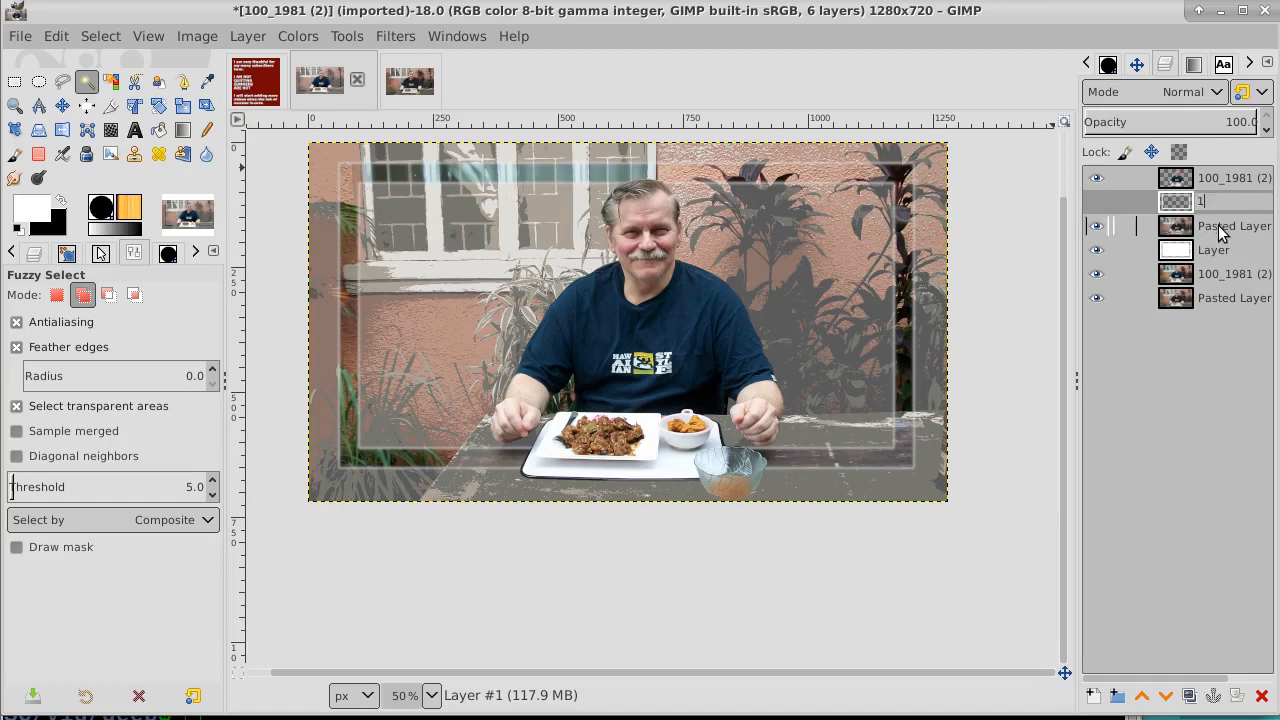
double_click(1222, 228)
text(2)
double_click(1212, 250)
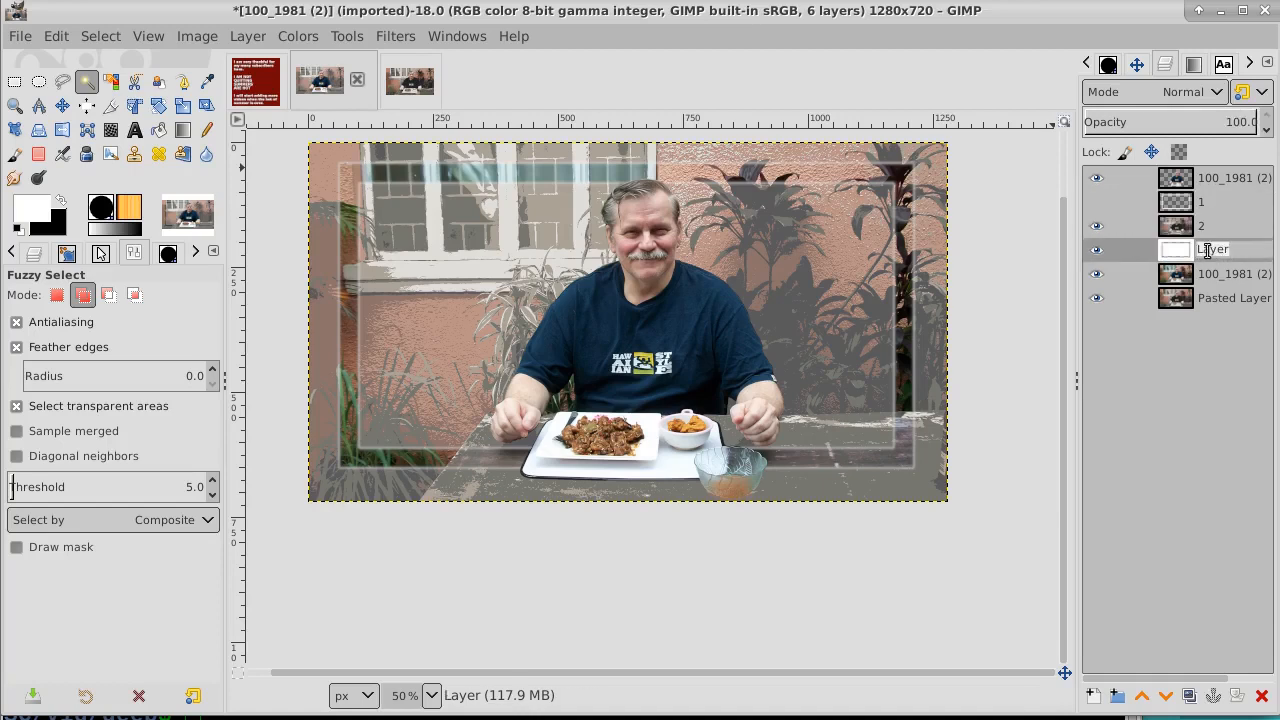
text(3)
key(Return)
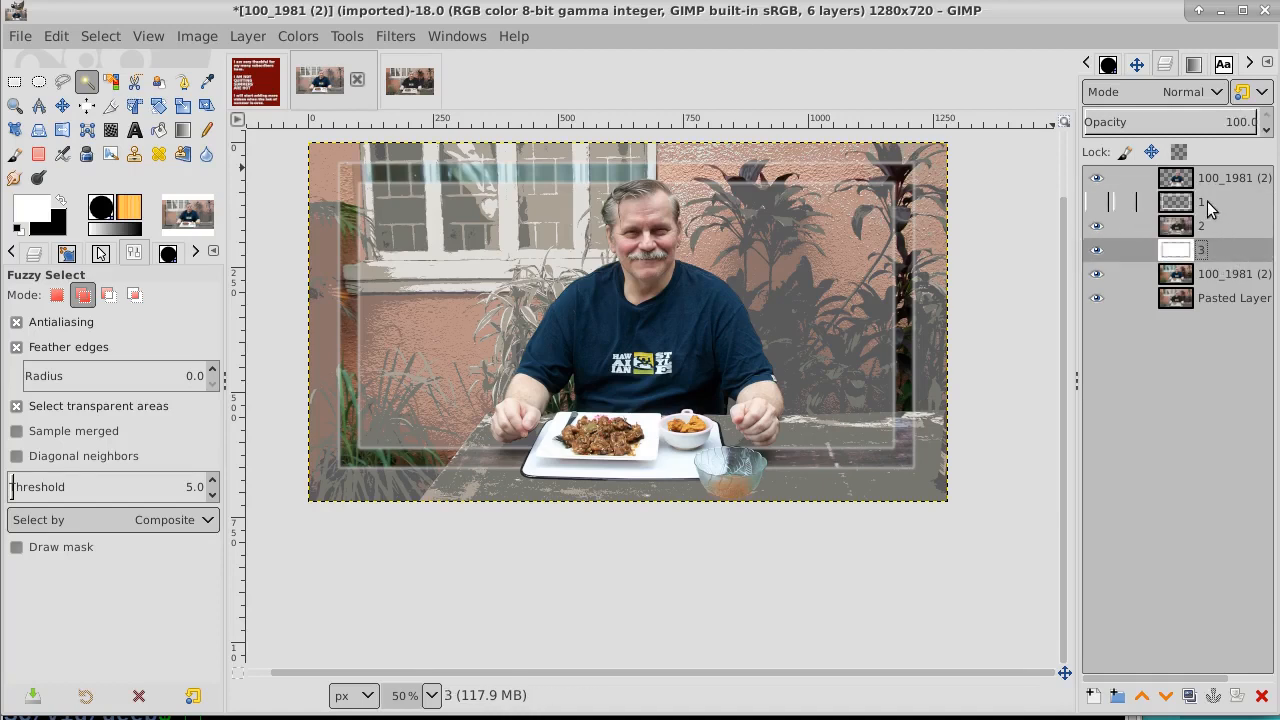
Hide layers 2 and 3 and the full photo layer, keeping only the cutout and the bottom posterized layer visible.
click(1104, 204)
click(1104, 204)
click(1098, 226)
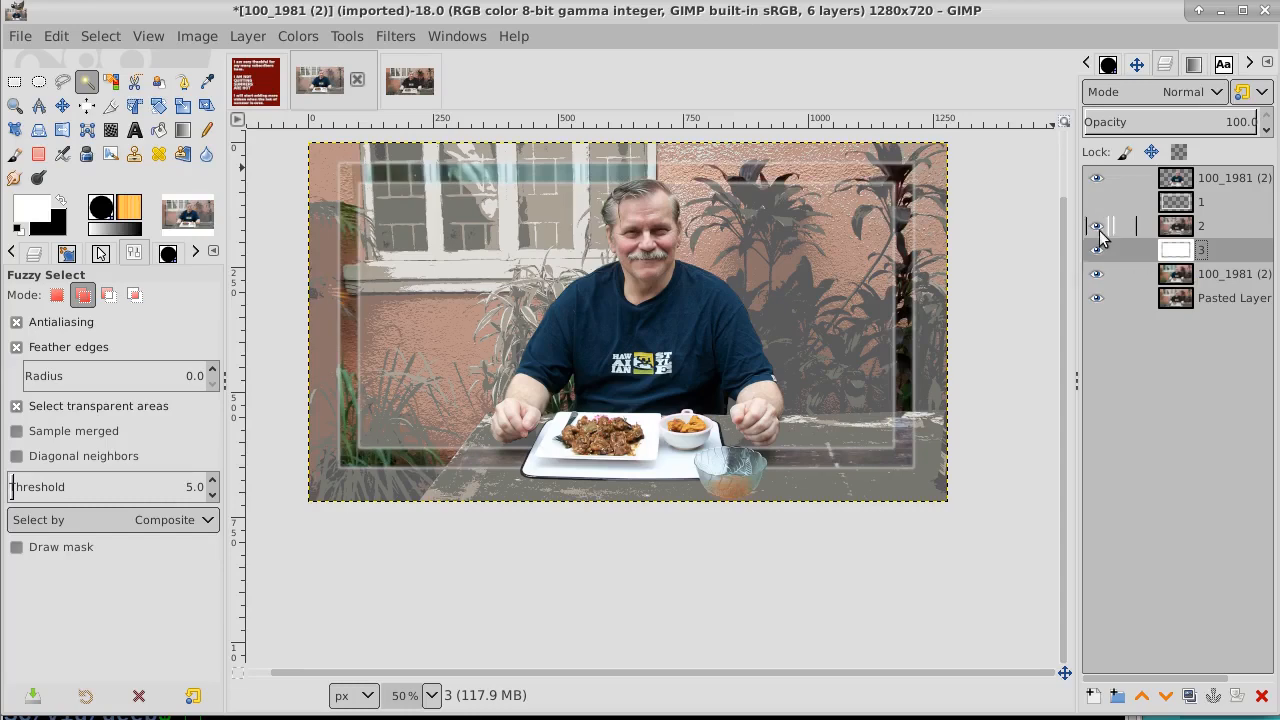
click(1097, 250)
click(1097, 274)
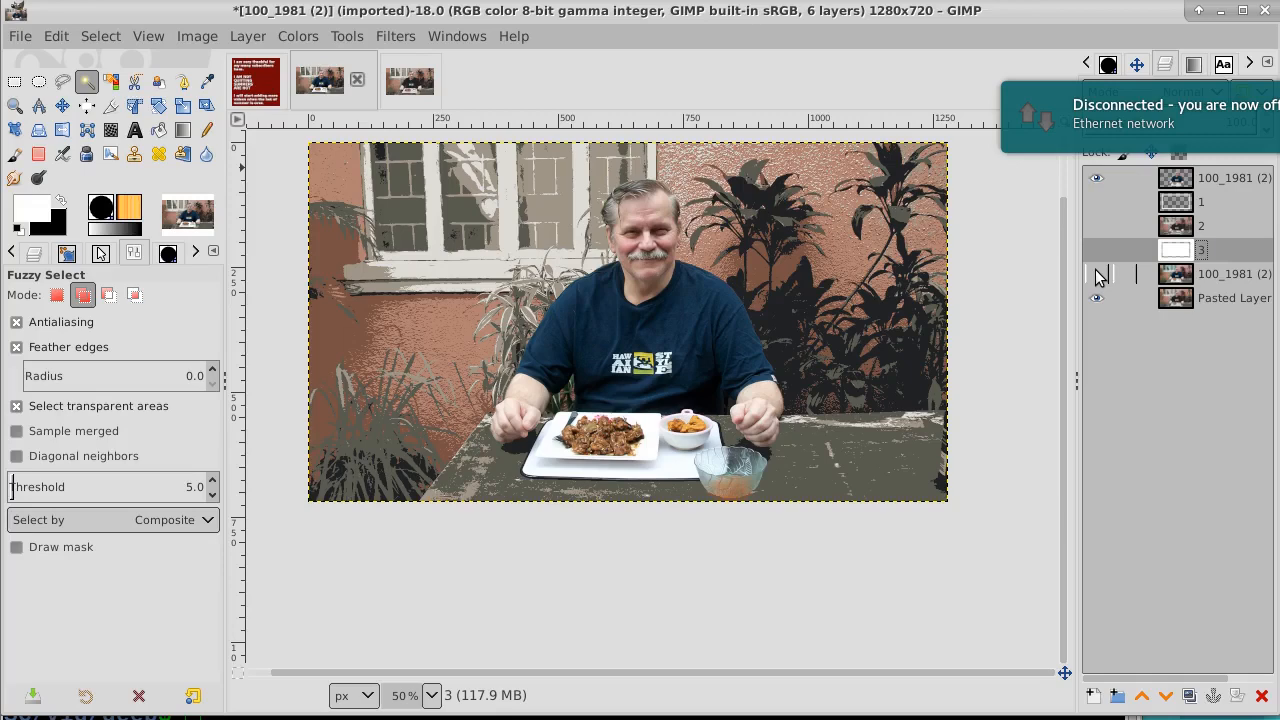
click(1097, 274)
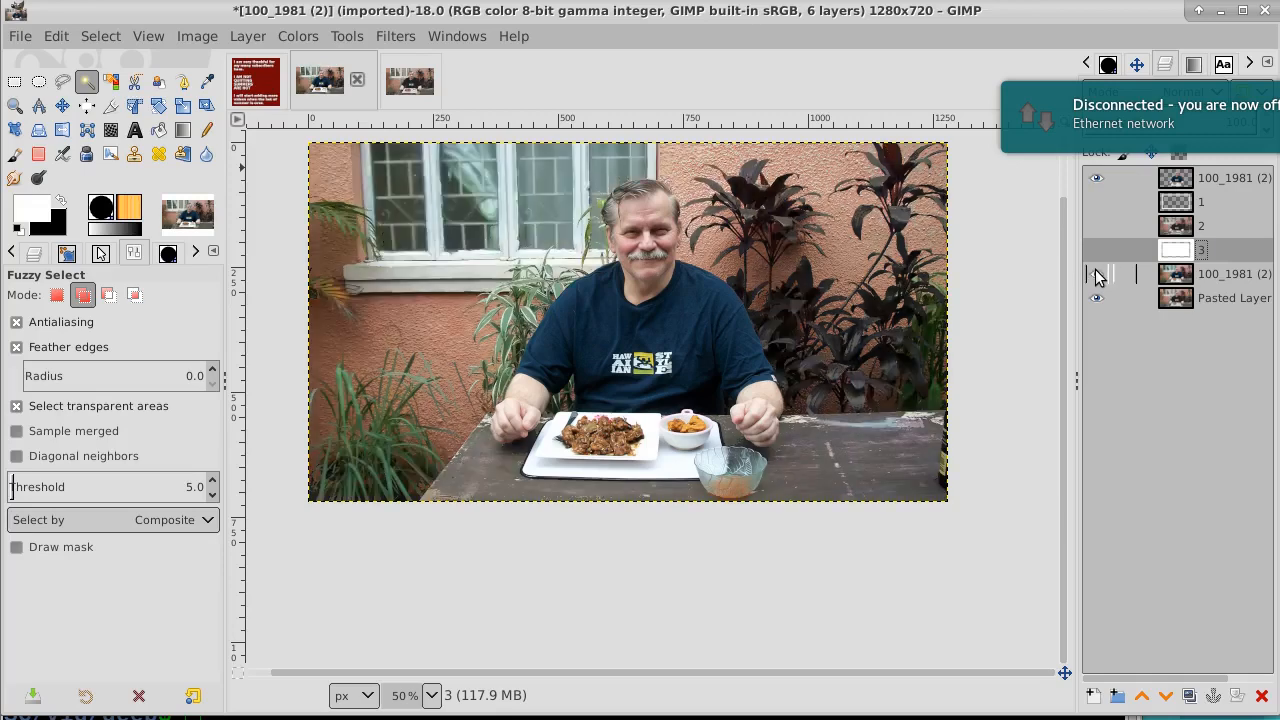
click(1097, 275)
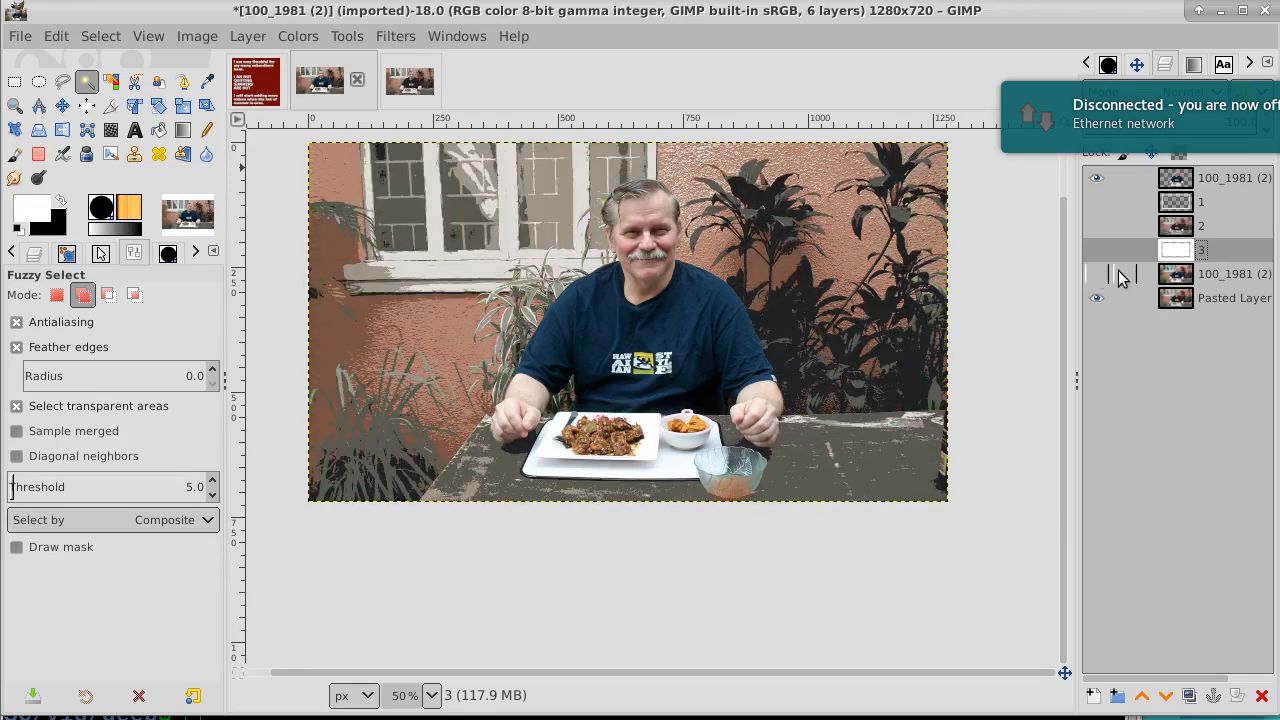
click(1212, 276)
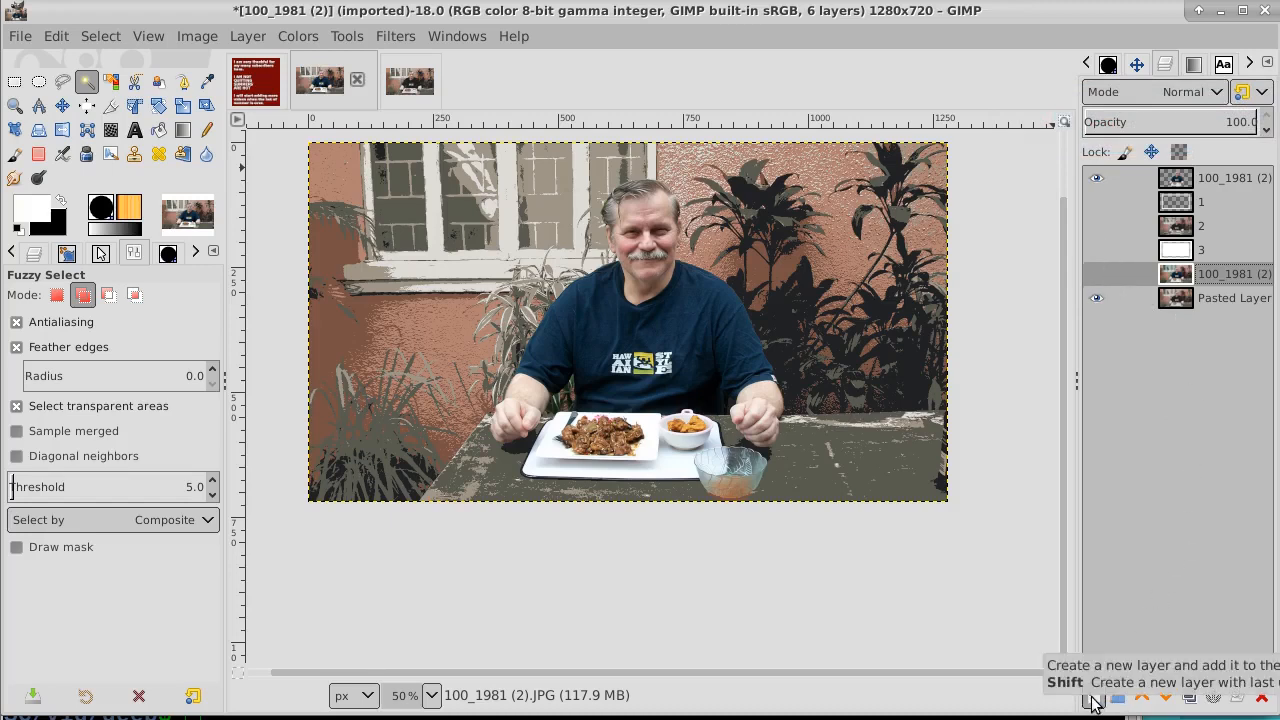
click(1098, 252)
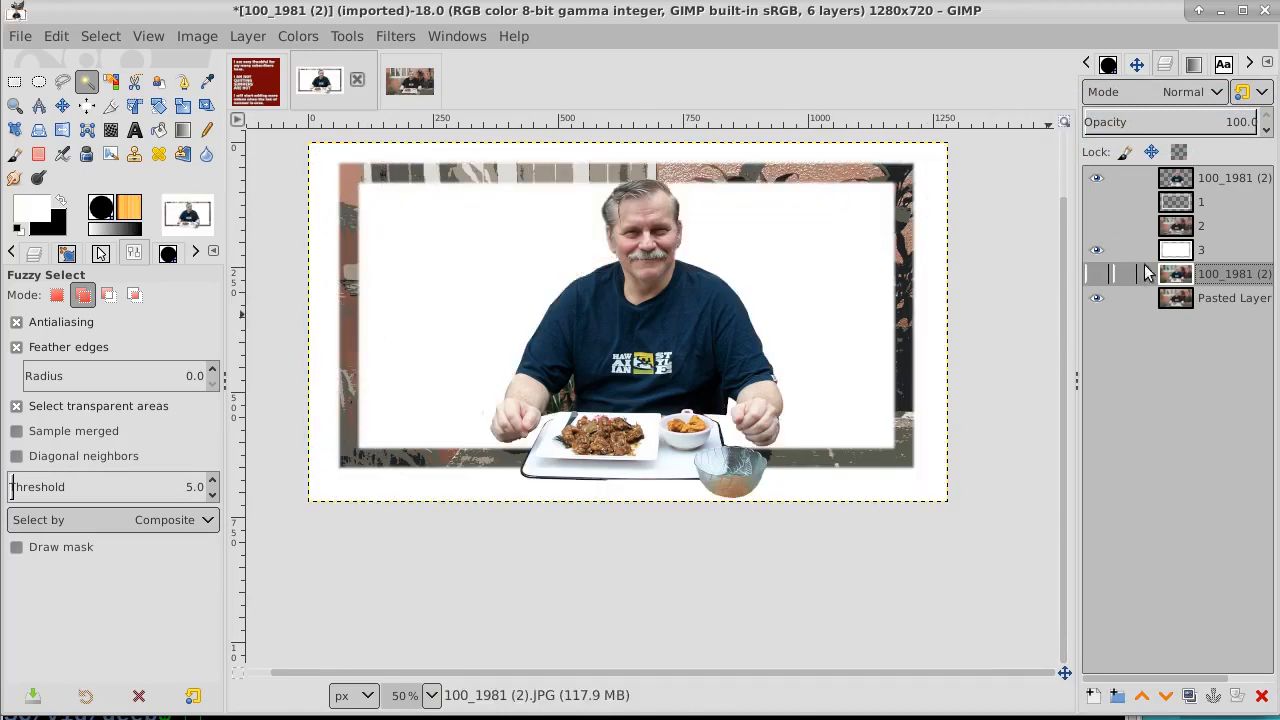
click(1097, 251)
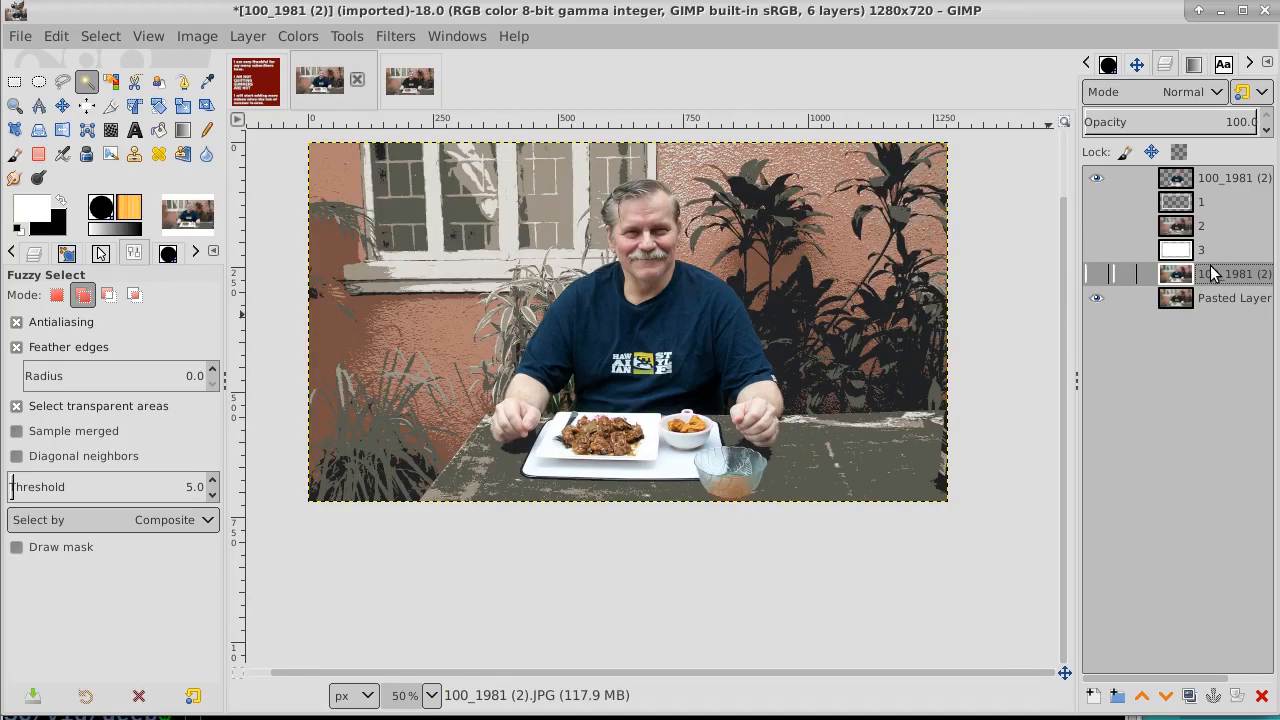
click(1098, 276)
click(1097, 275)
Add a new transparent layer directly above the bottom posterized layer and hide it.
click(1230, 297)
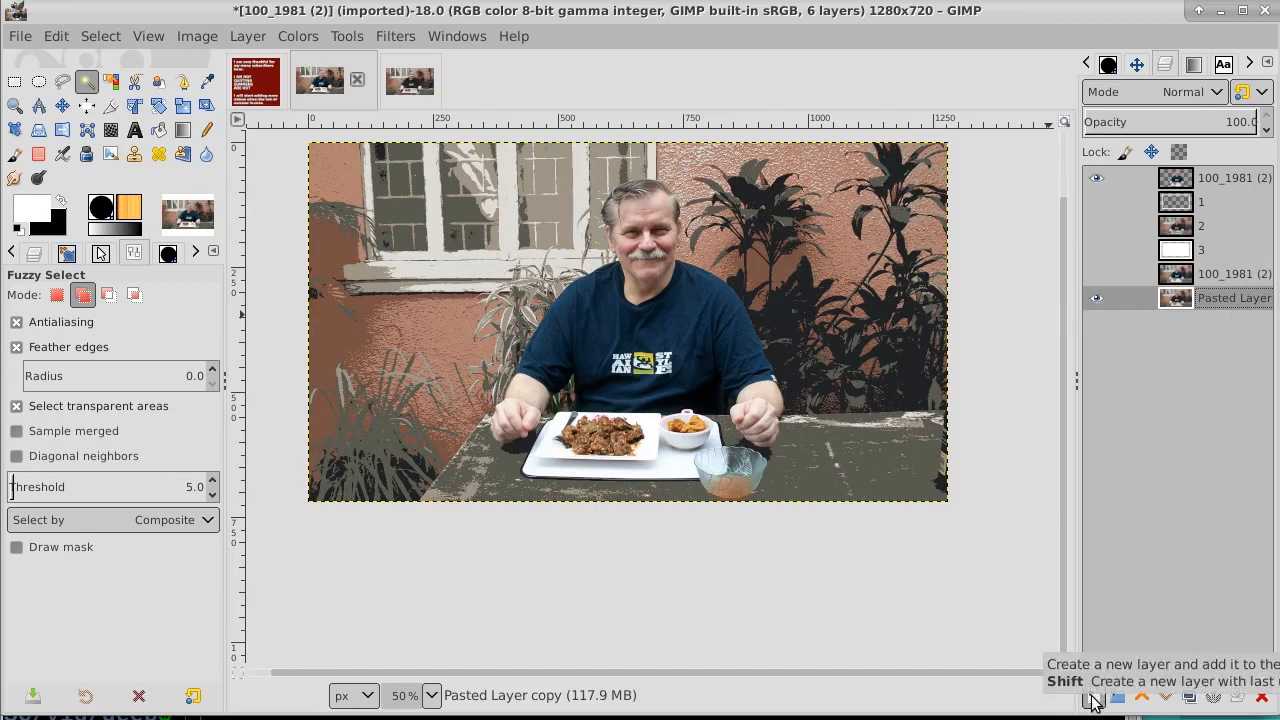
click(1092, 696)
key(Return)
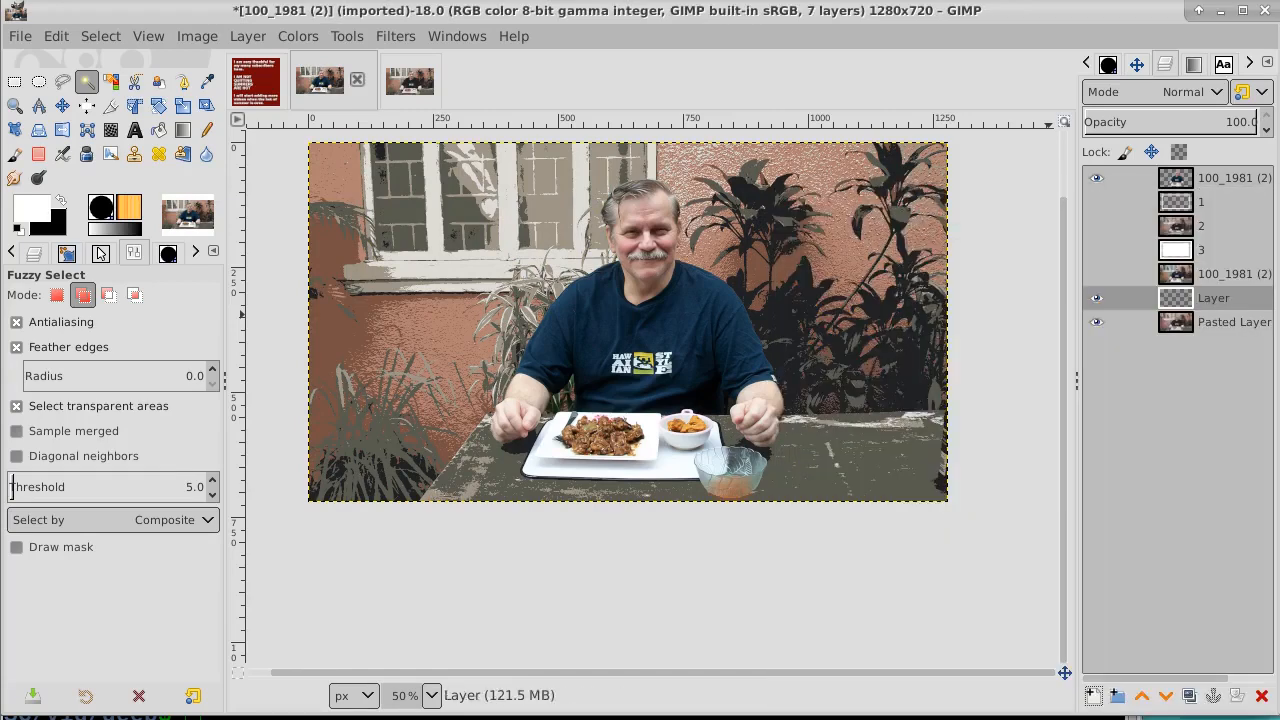
click(1096, 275)
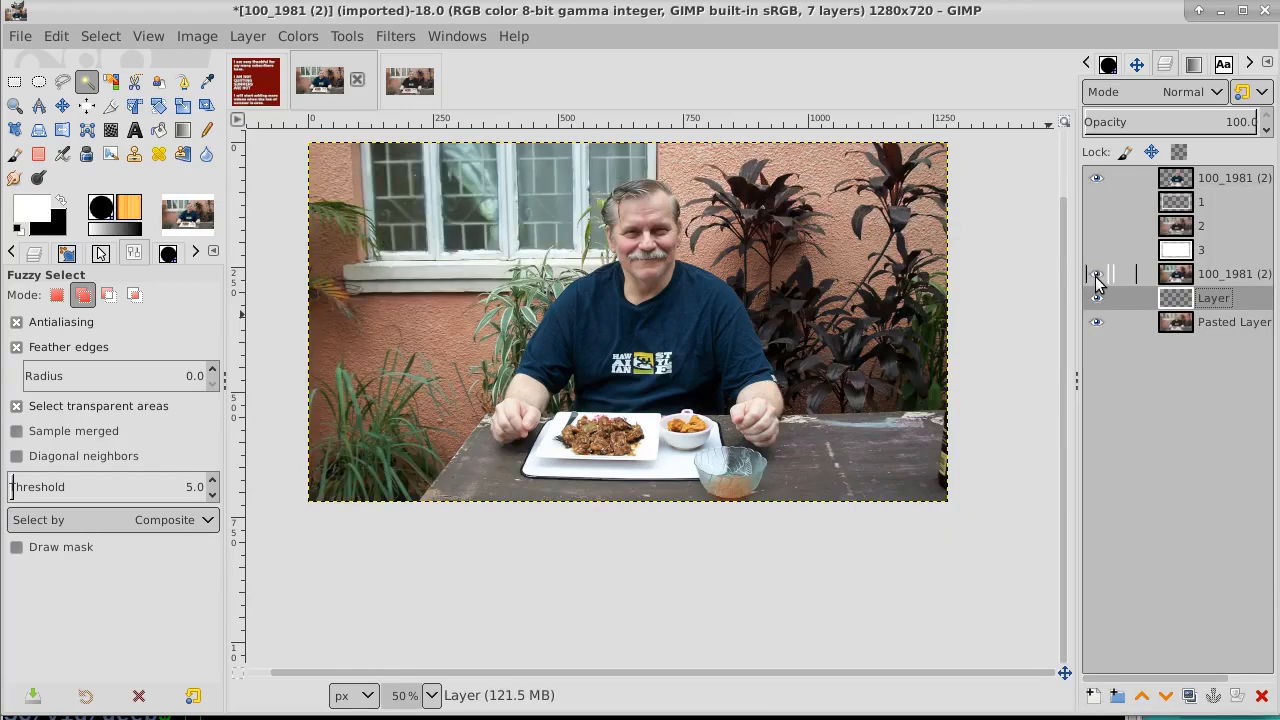
click(1096, 275)
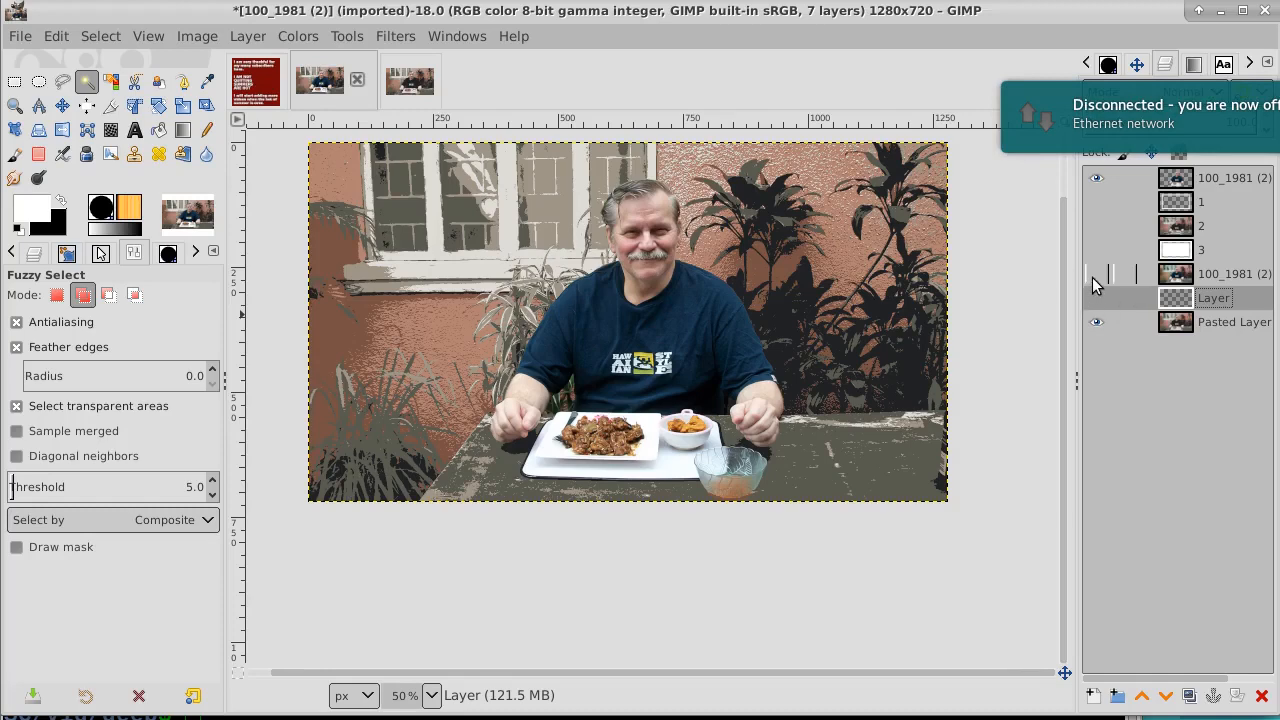
click(1096, 322)
click(1096, 324)
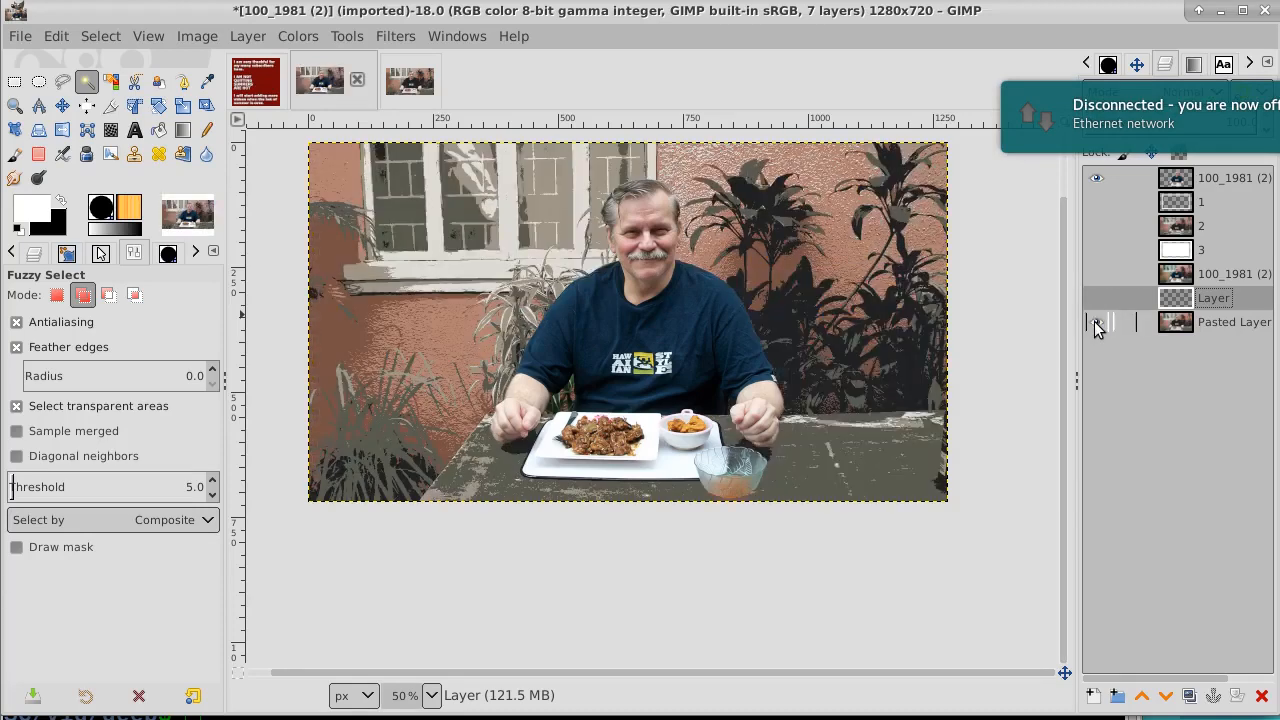
Duplicate the bottom posterized layer and raise the copy to just below layer 3.
click(1220, 321)
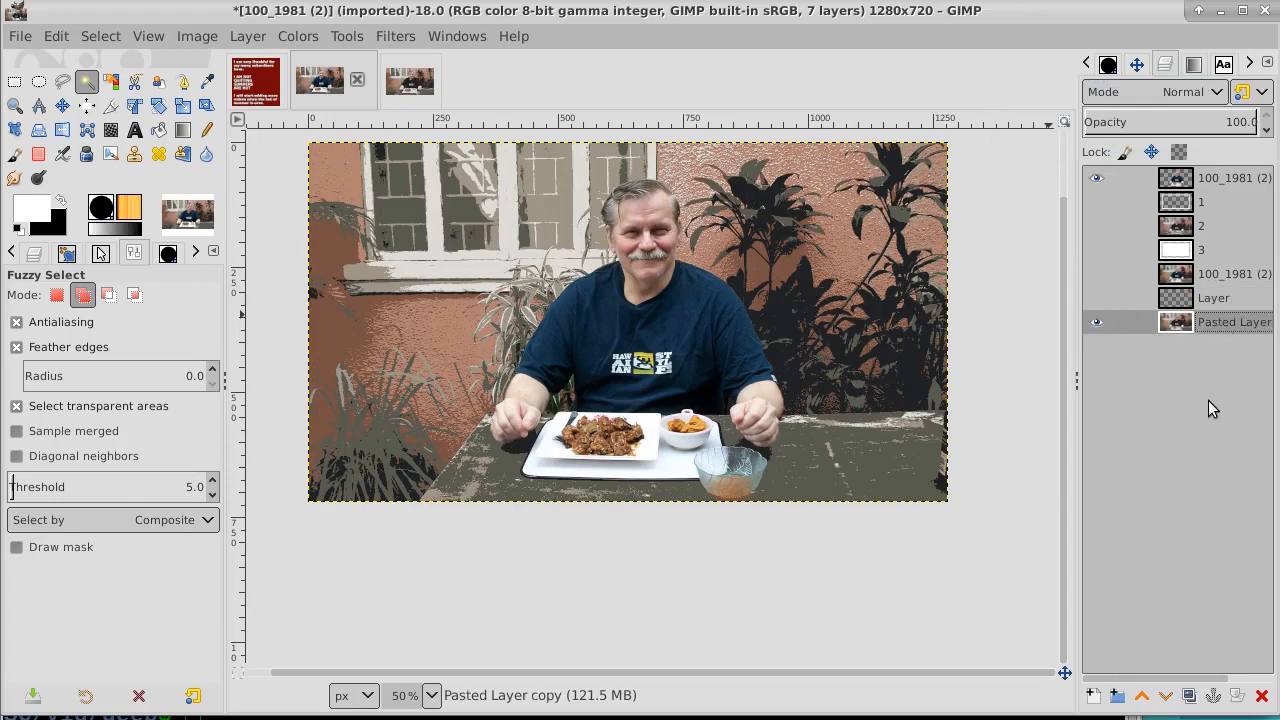
click(1188, 694)
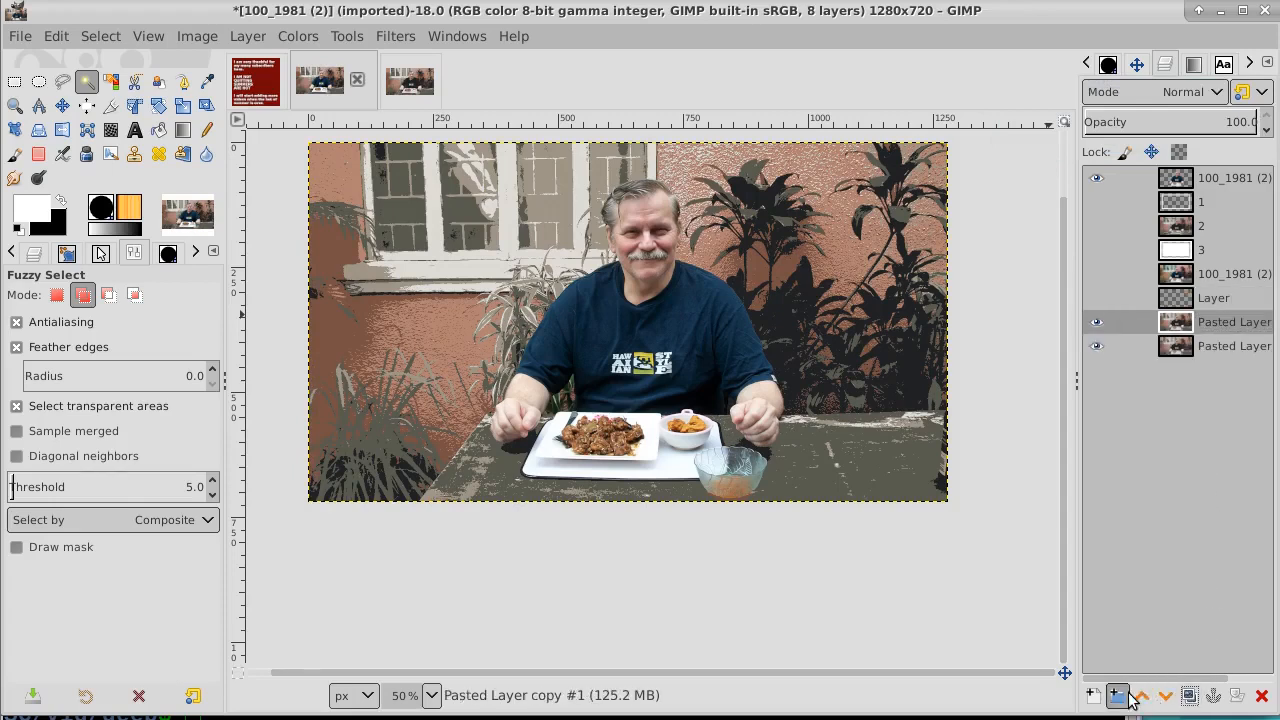
click(1141, 697)
click(1141, 697)
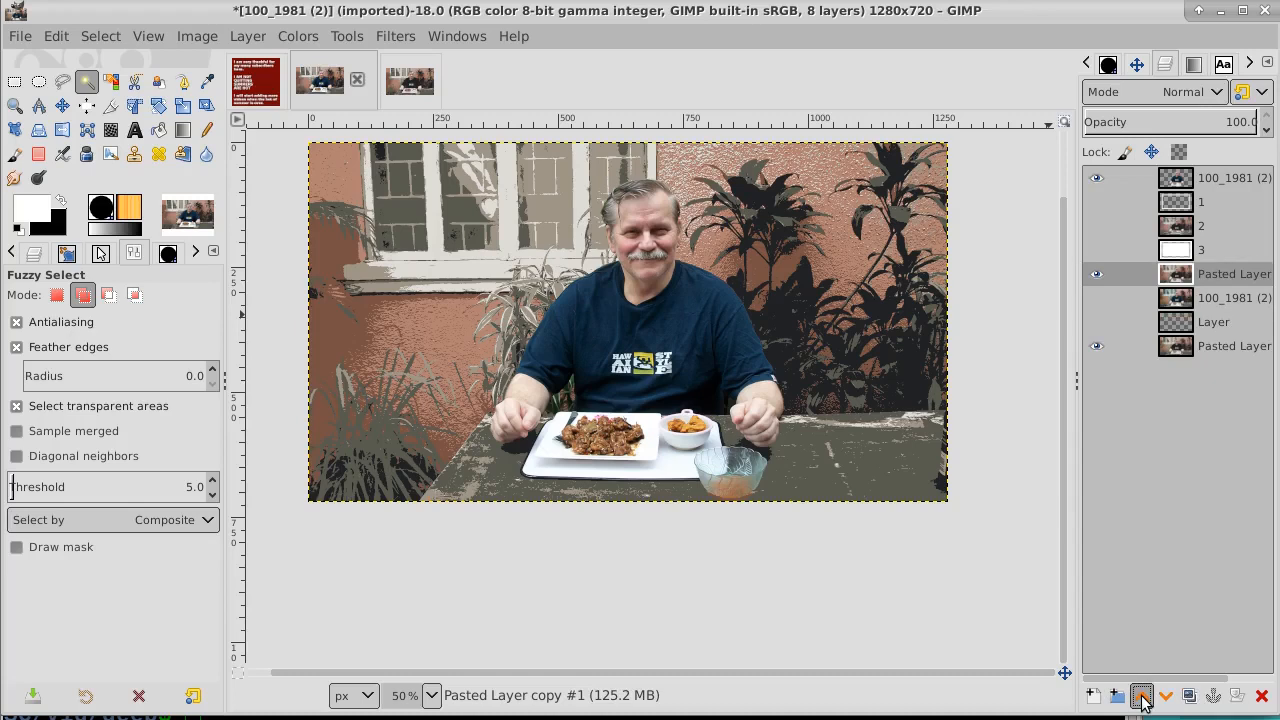
Hide the bottom posterized layer while keeping its raised copy visible.
click(1095, 276)
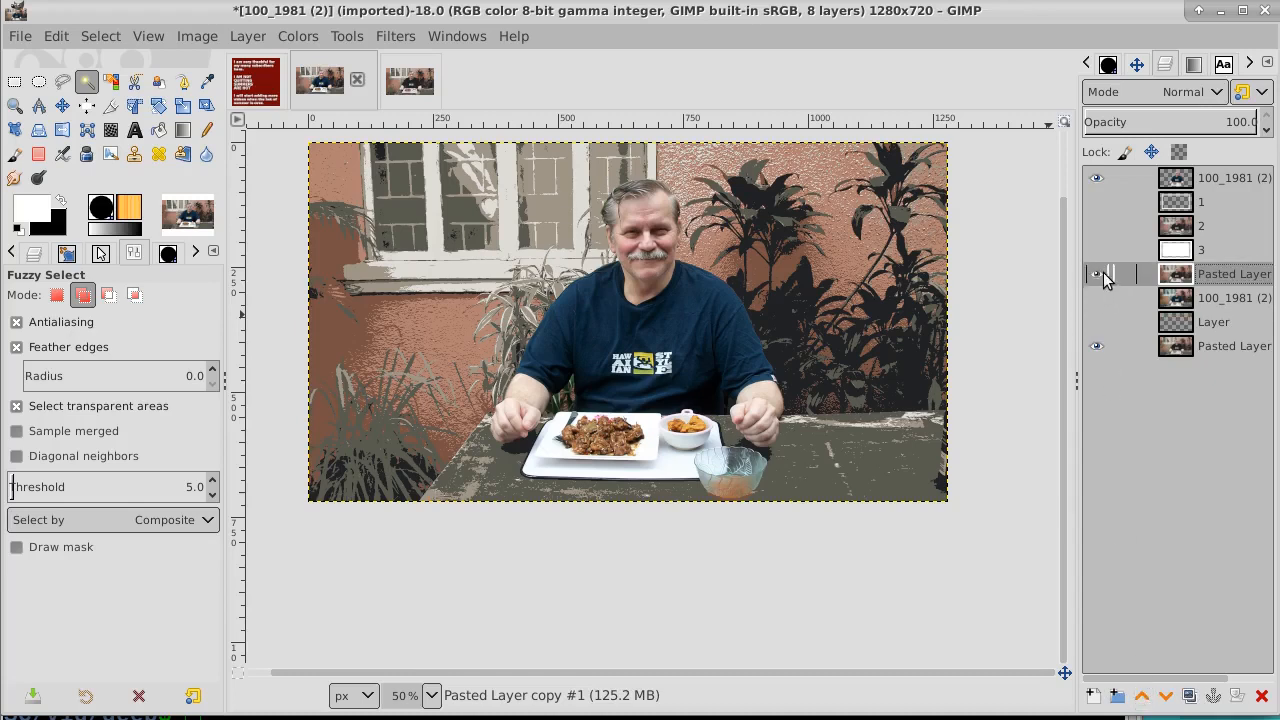
click(1096, 346)
click(1095, 277)
Add a new layer above the raised posterized copy and bucket-fill it with white.
click(1092, 700)
key(Return)
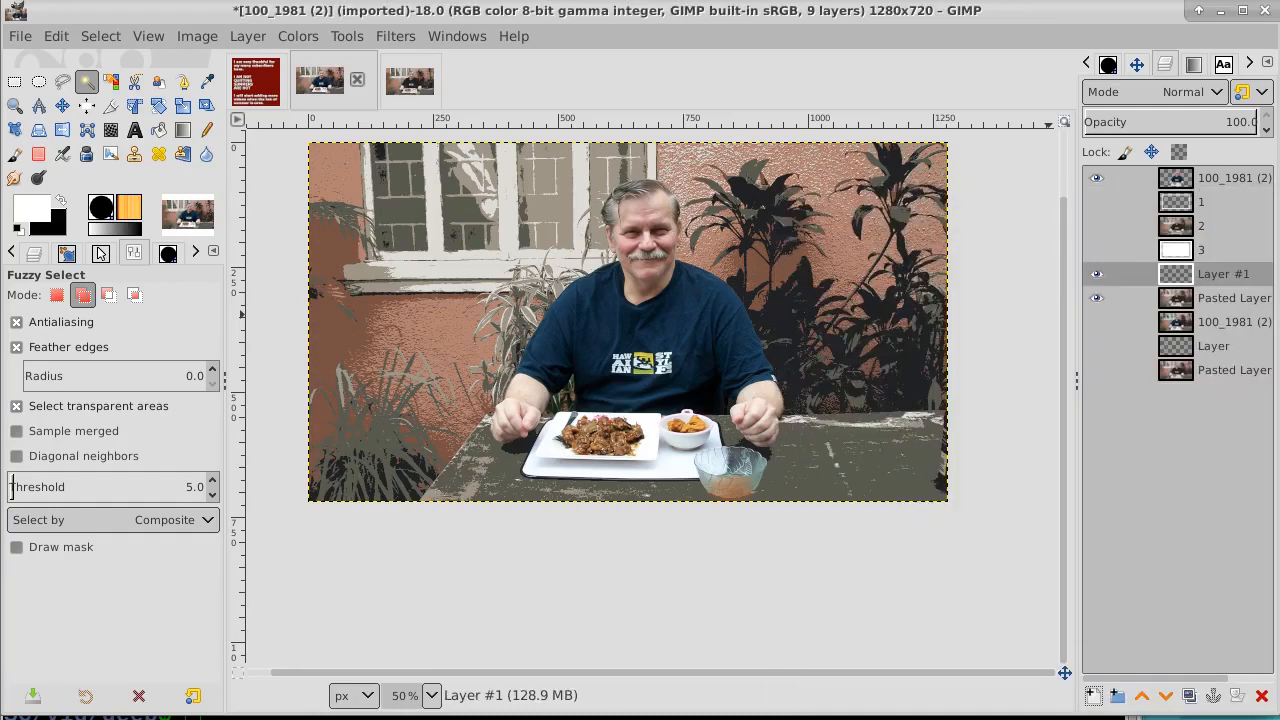
click(159, 131)
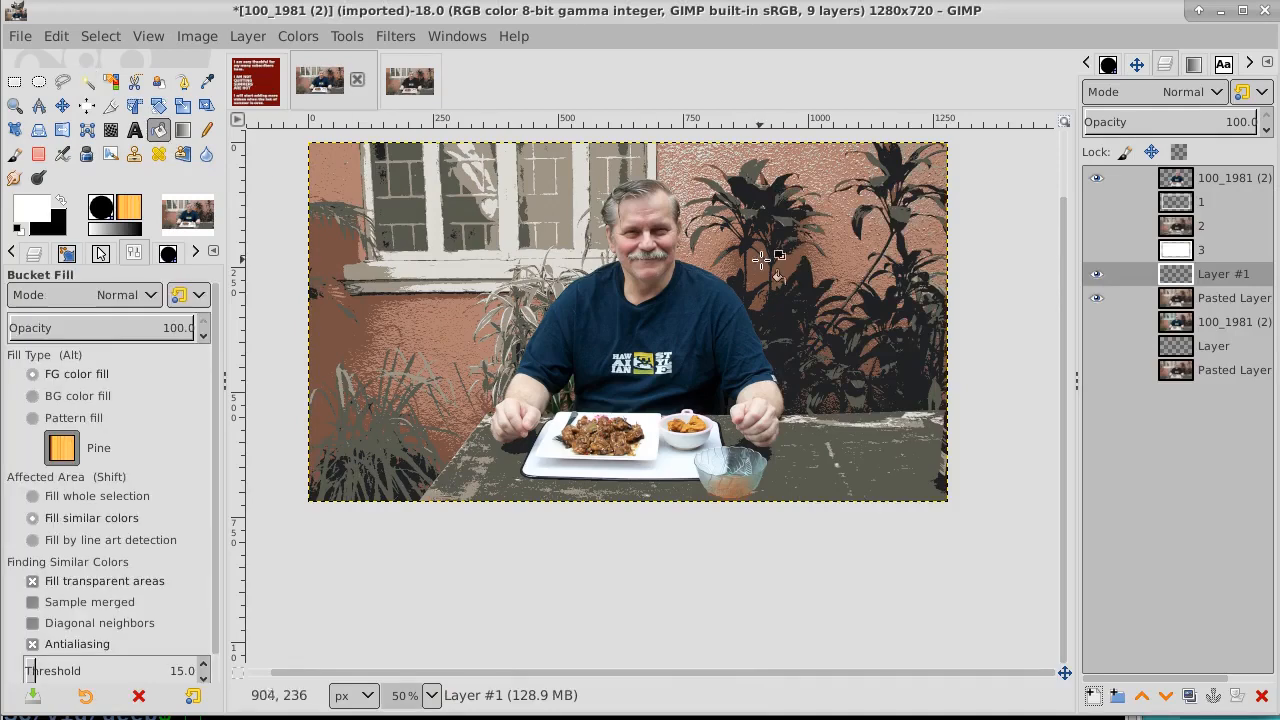
click(826, 261)
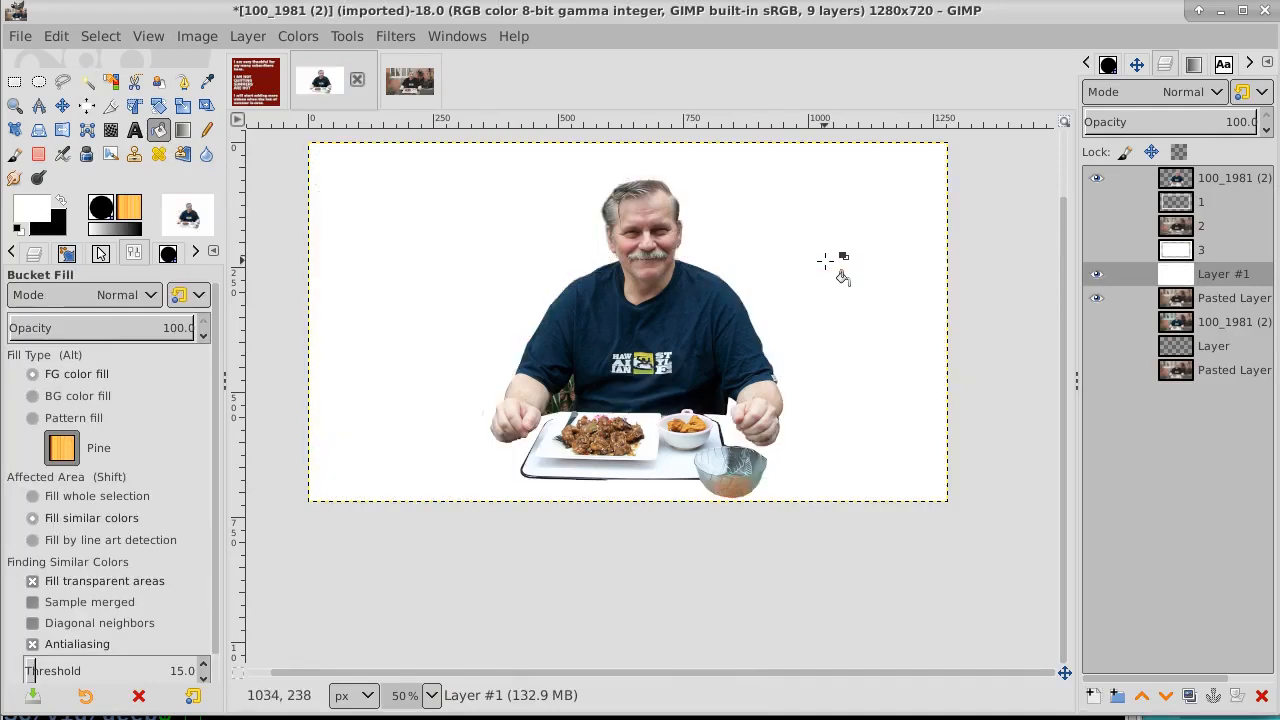
With the new white layer hidden, show layer 1 and fuzzy-select its white frame.
click(1253, 205)
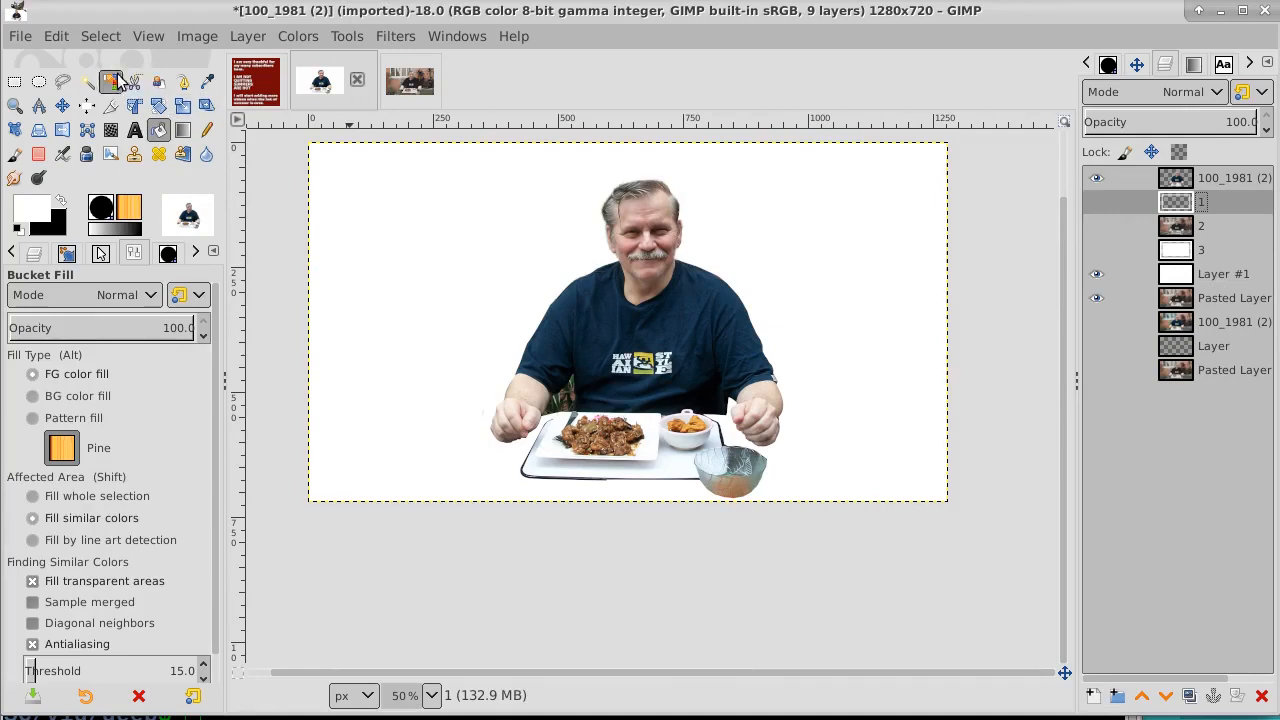
click(87, 83)
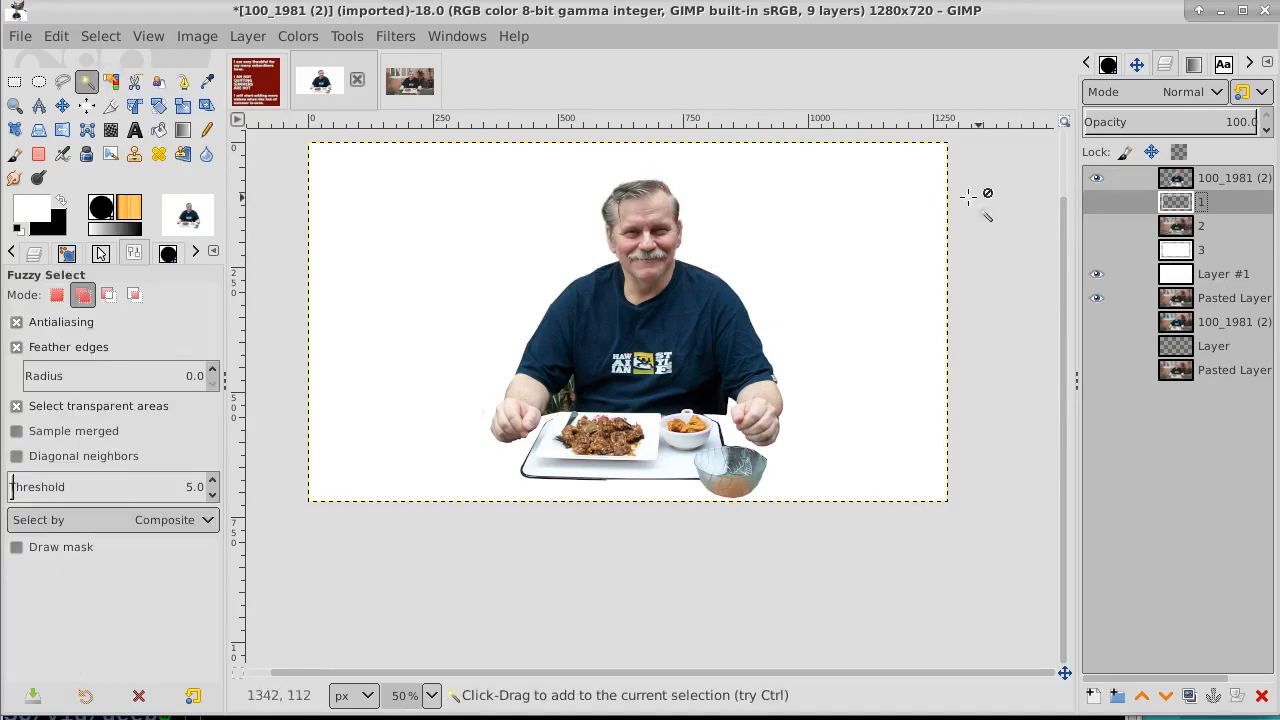
click(1096, 274)
click(1096, 201)
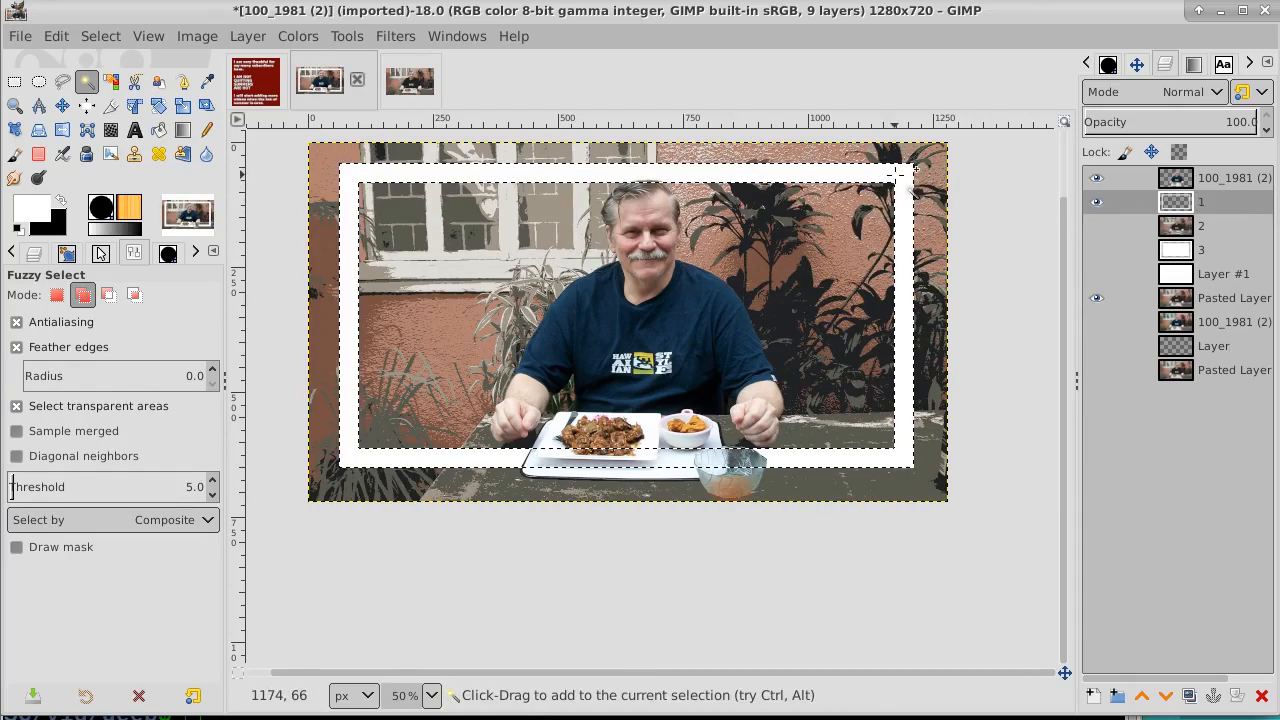
With layer 1 hidden, delete the frame-shaped area from the white Layer #1 and from the posterized copy beneath it.
click(1096, 274)
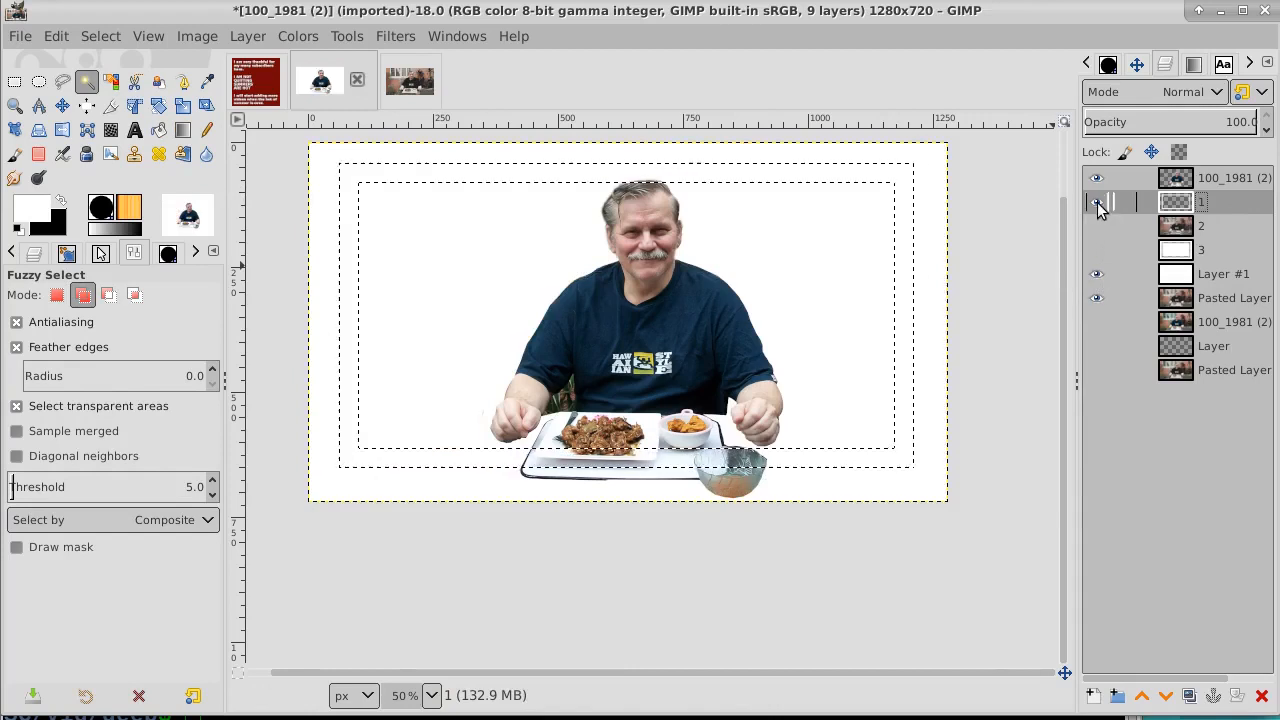
click(1228, 278)
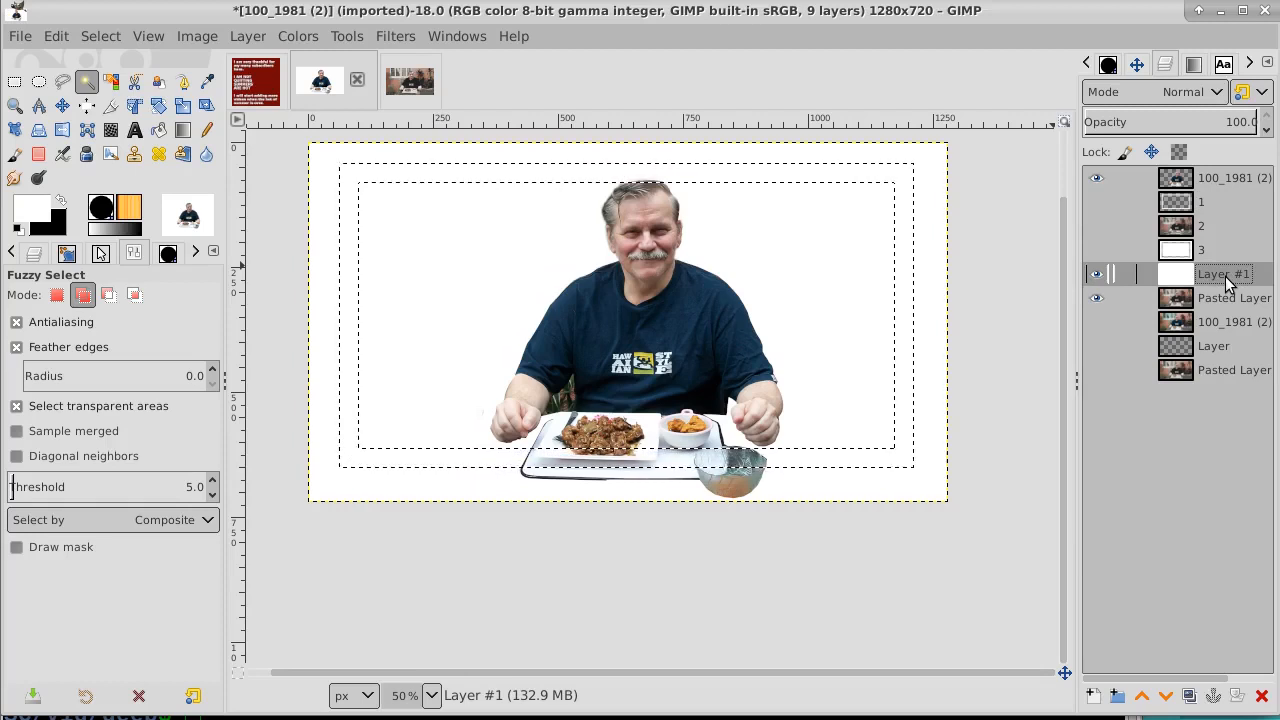
key(Delete)
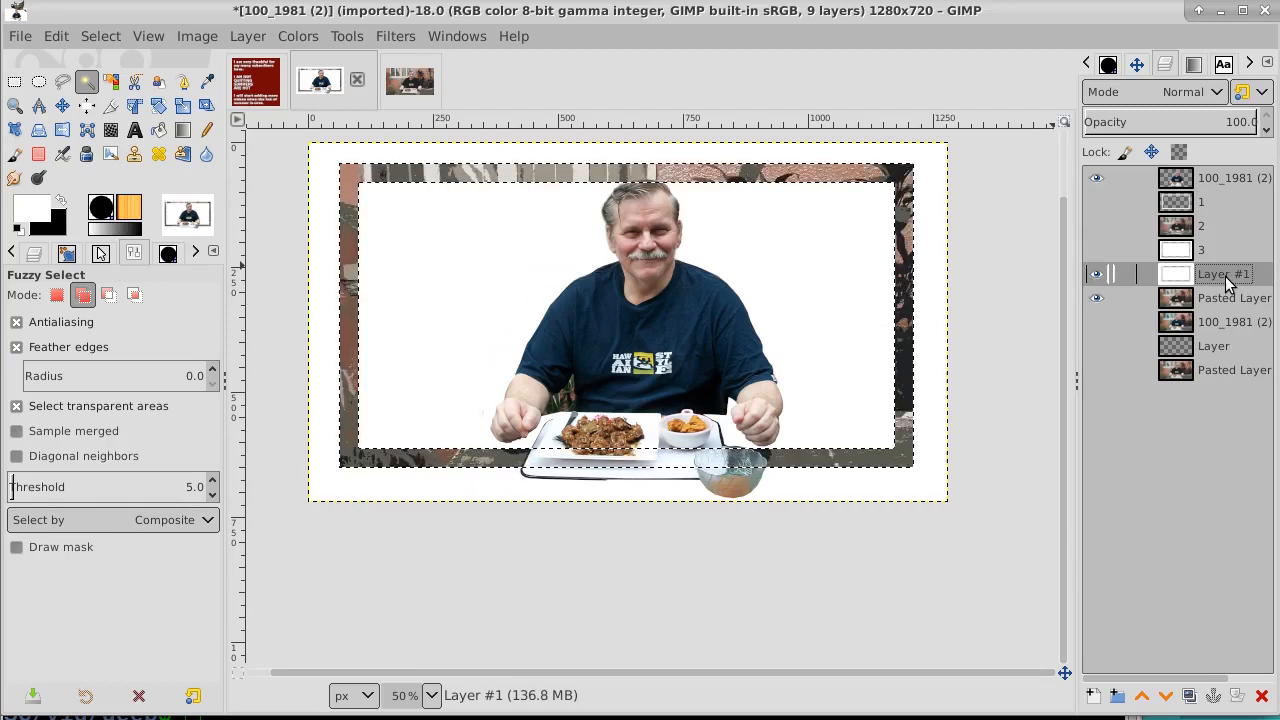
click(1216, 302)
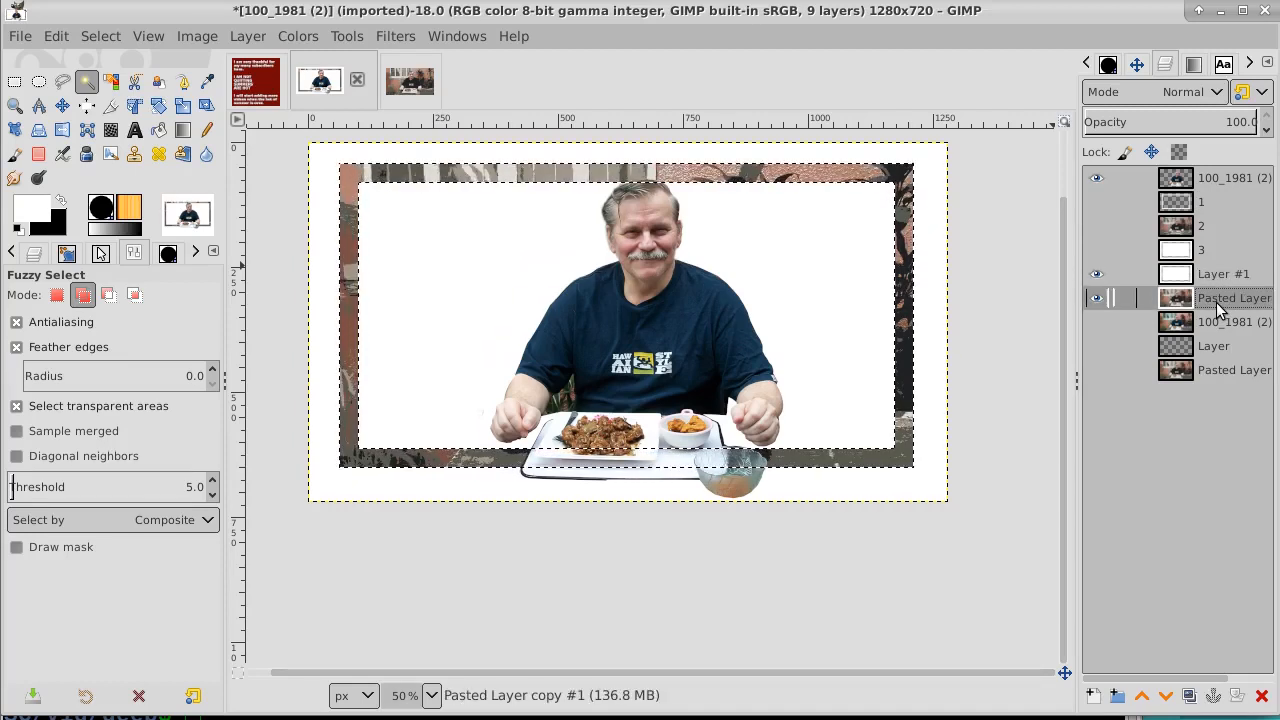
key(Delete)
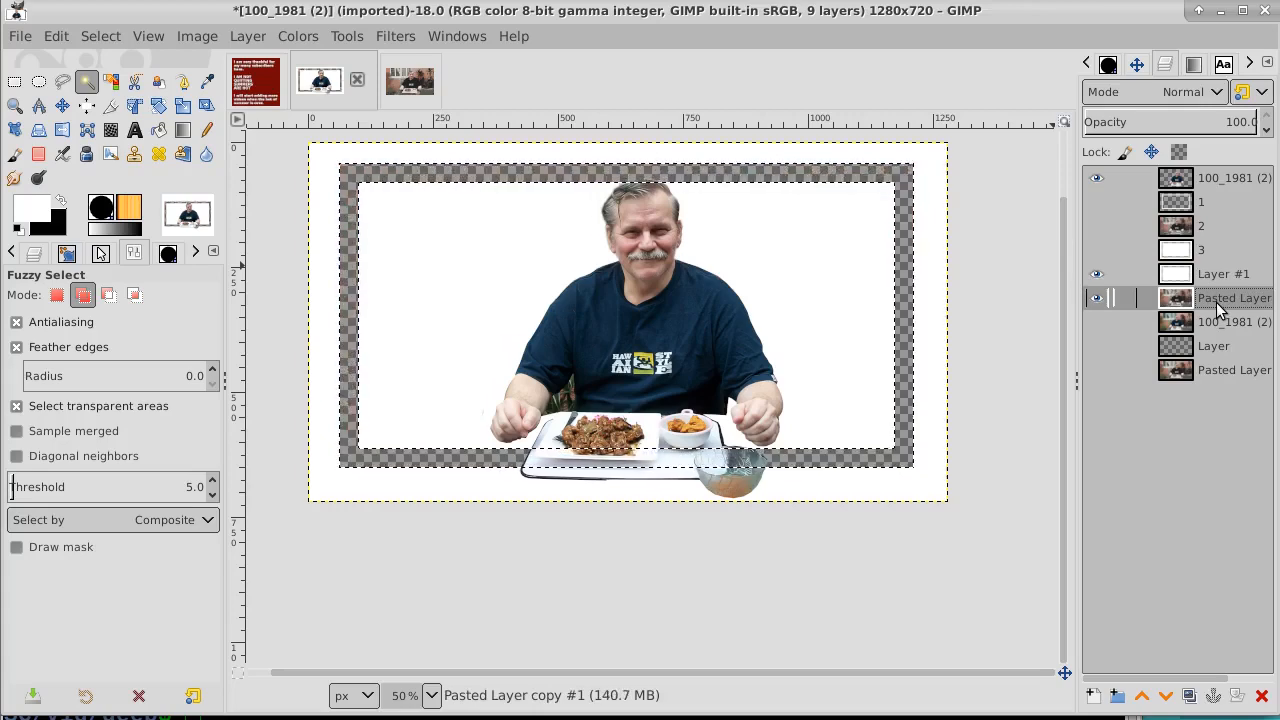
Show the bottom posterized layer, hide the white Layer #1 and make Layer #1 the active layer.
click(1097, 370)
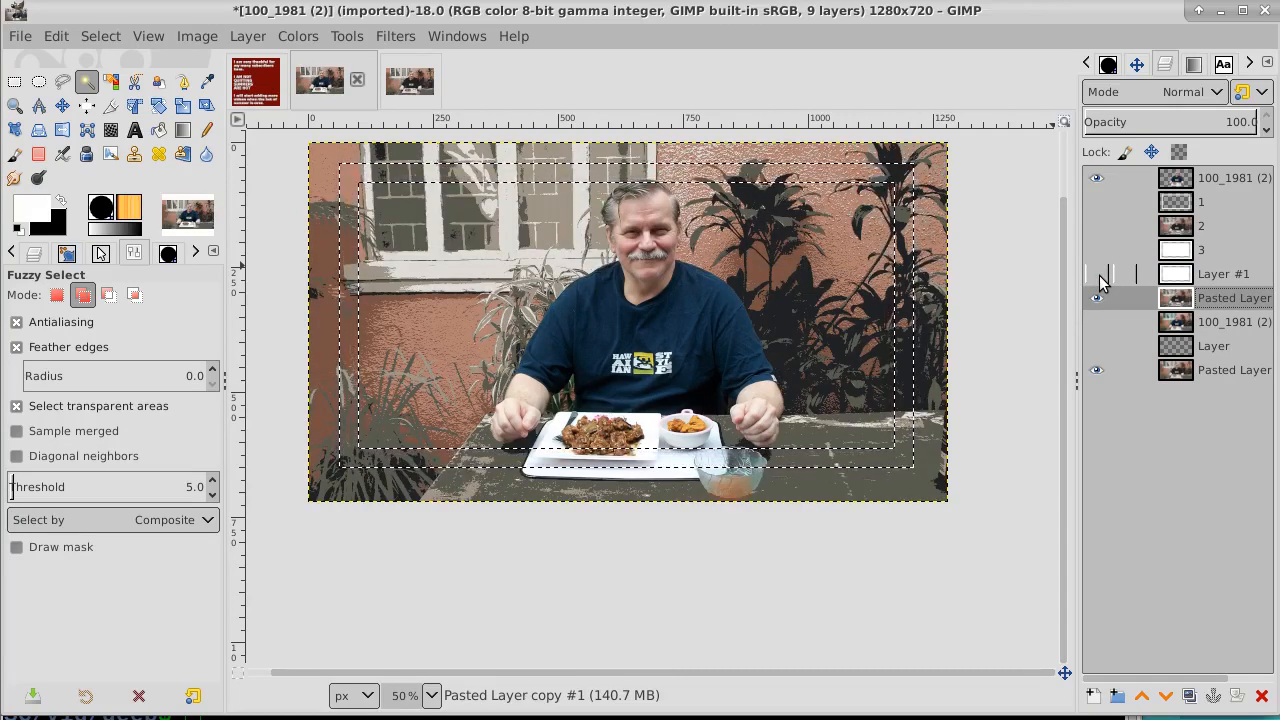
click(1212, 276)
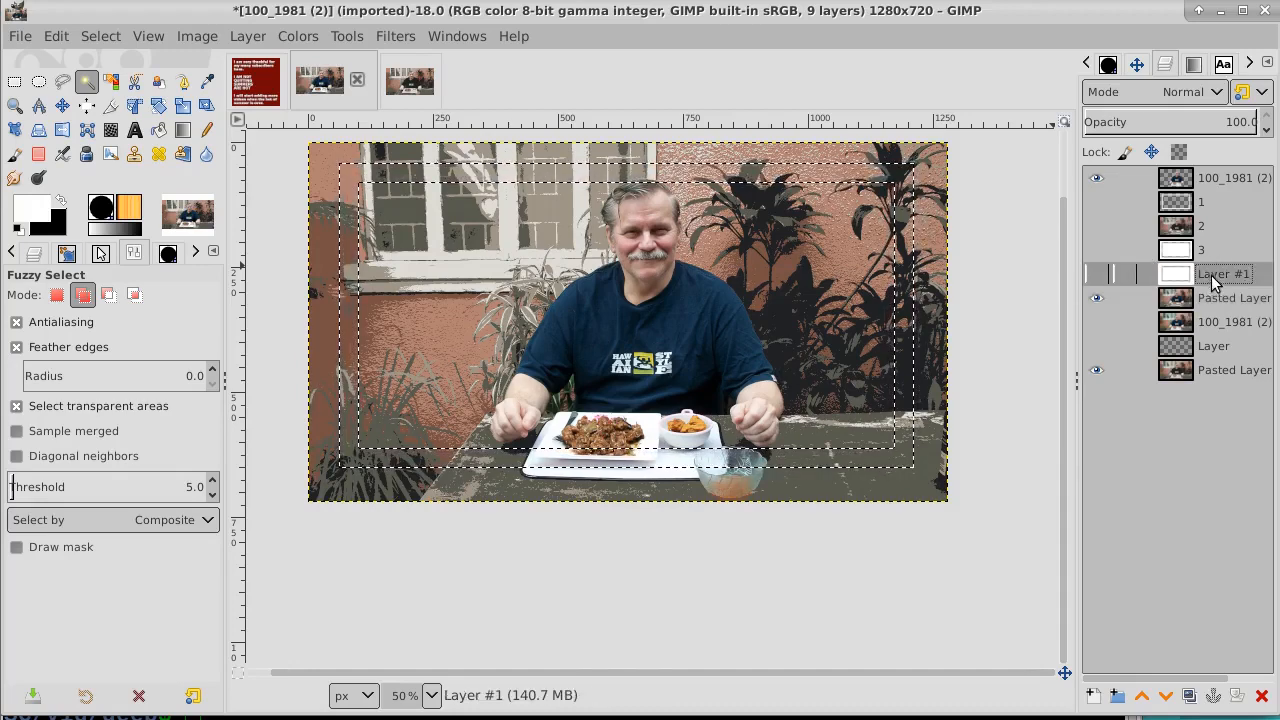
Show the white Layer #1 and move it directly beneath the raised posterized Pasted Layer copy.
click(1100, 277)
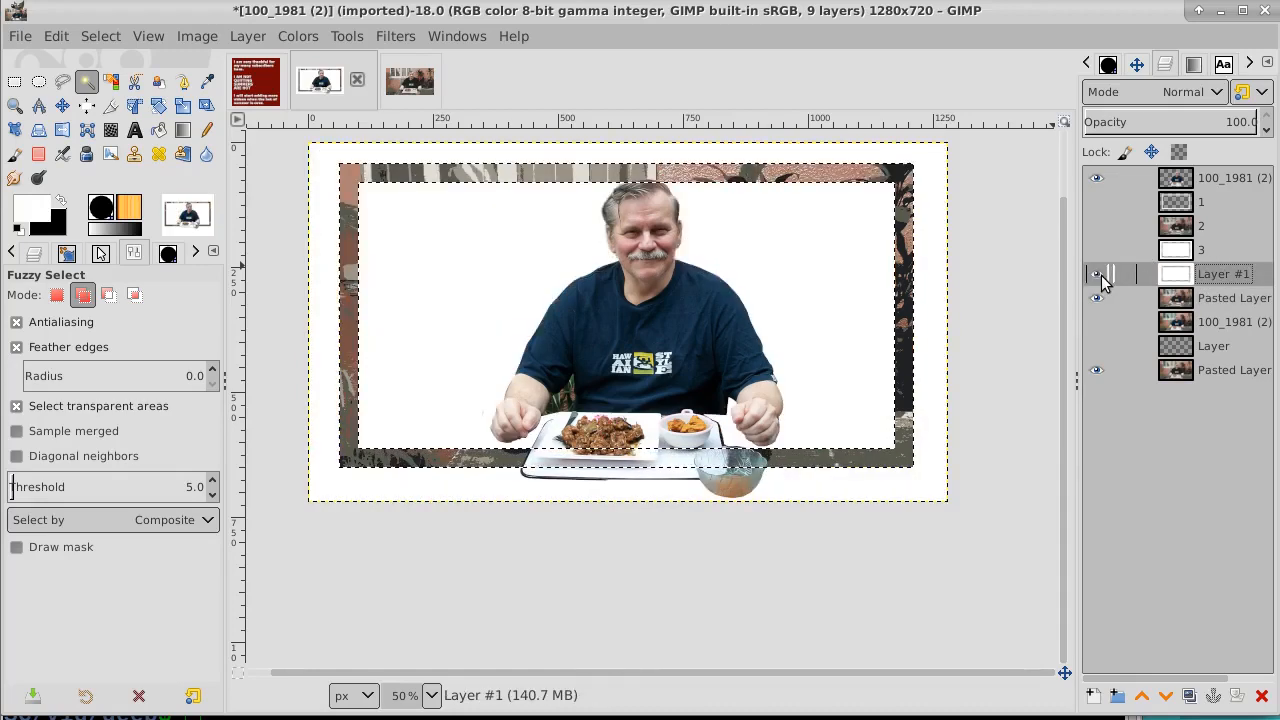
click(1146, 700)
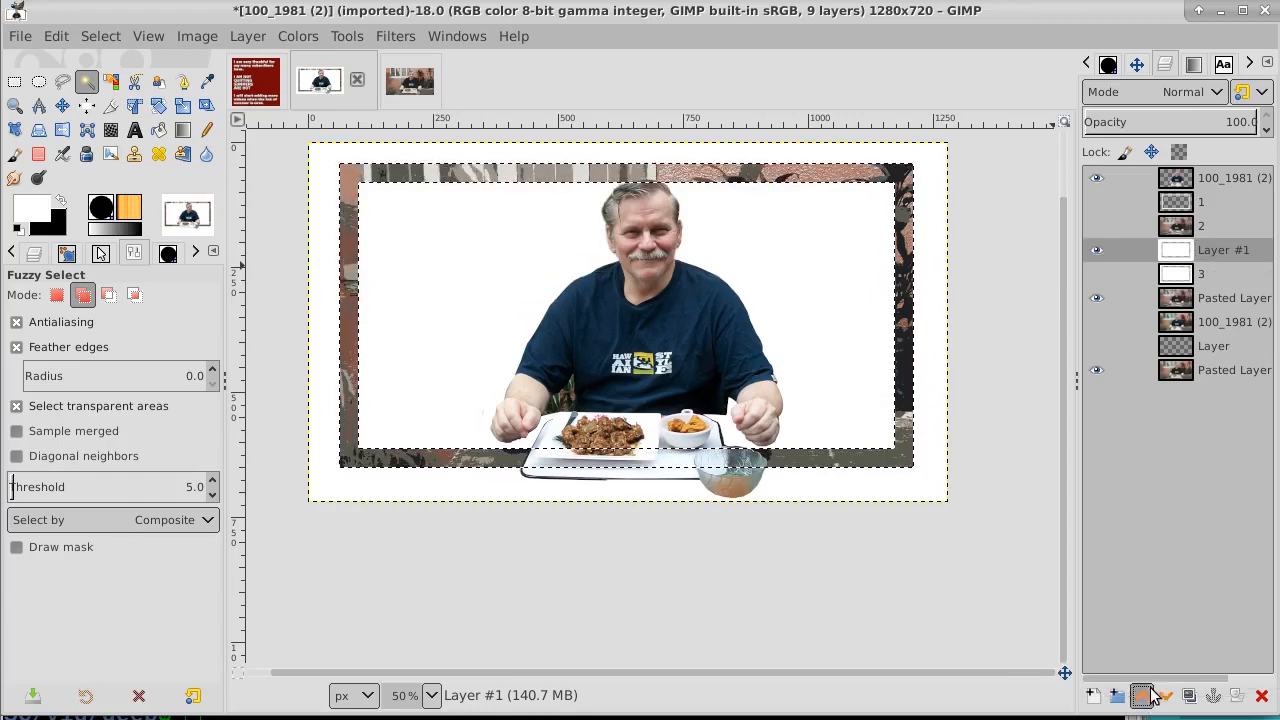
click(1166, 697)
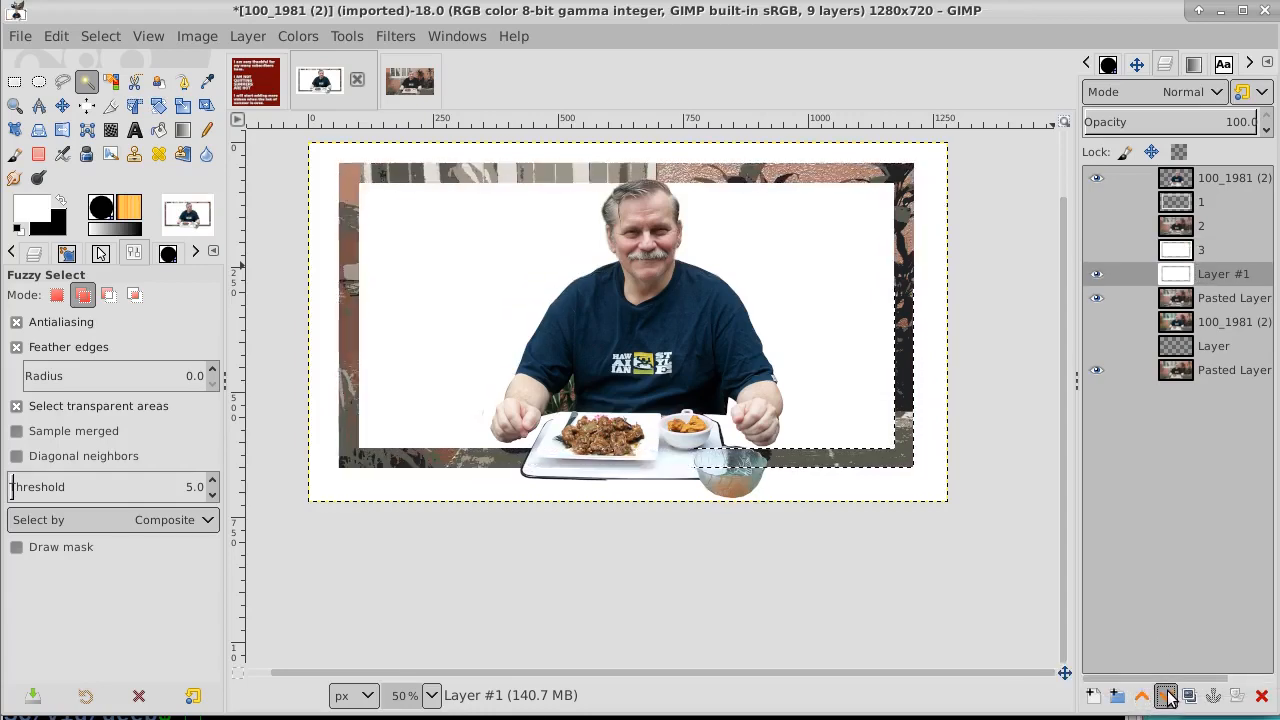
click(1166, 697)
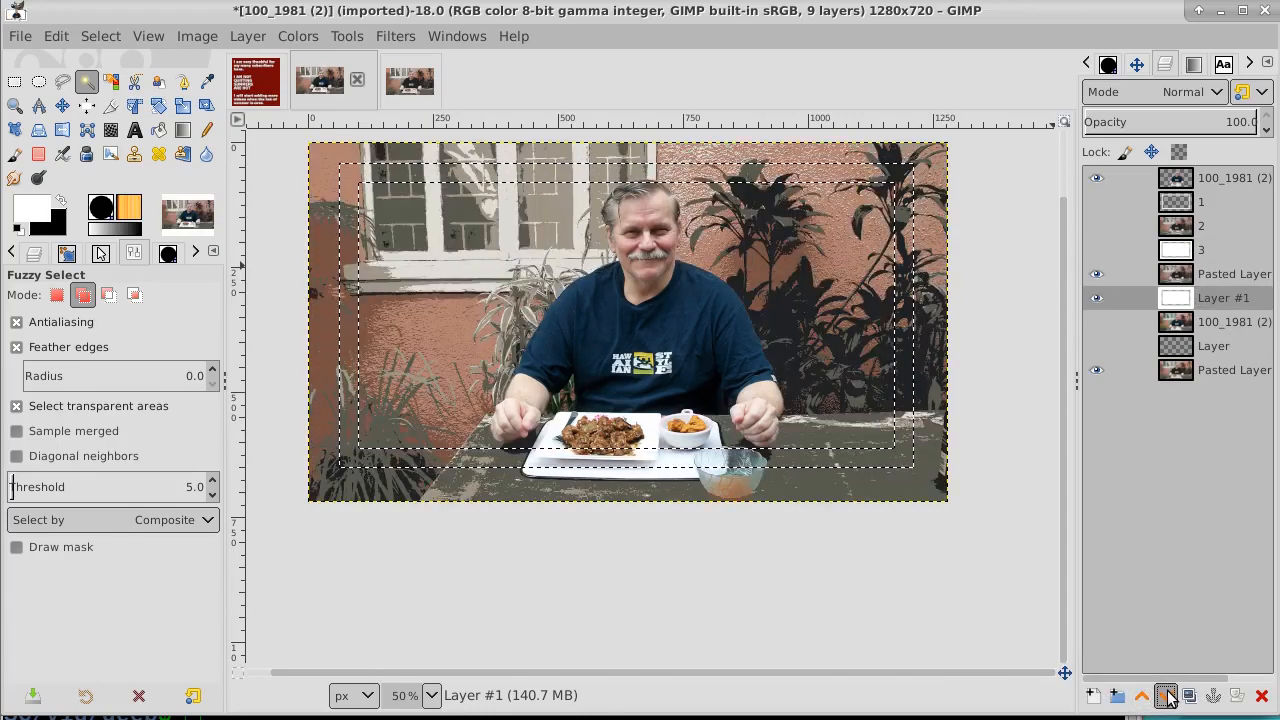
Lower the opacity of the raised posterized copy to about 72.5 and clear the frame-shaped selection.
click(1222, 276)
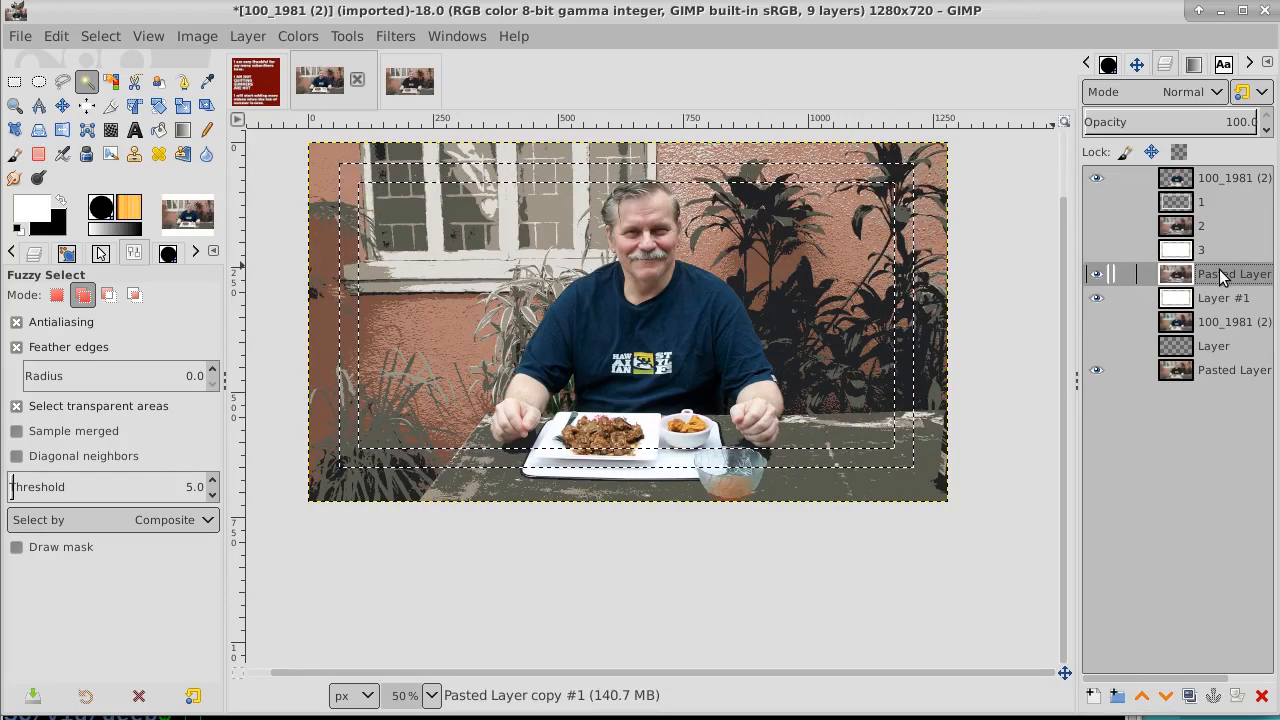
click(1222, 122)
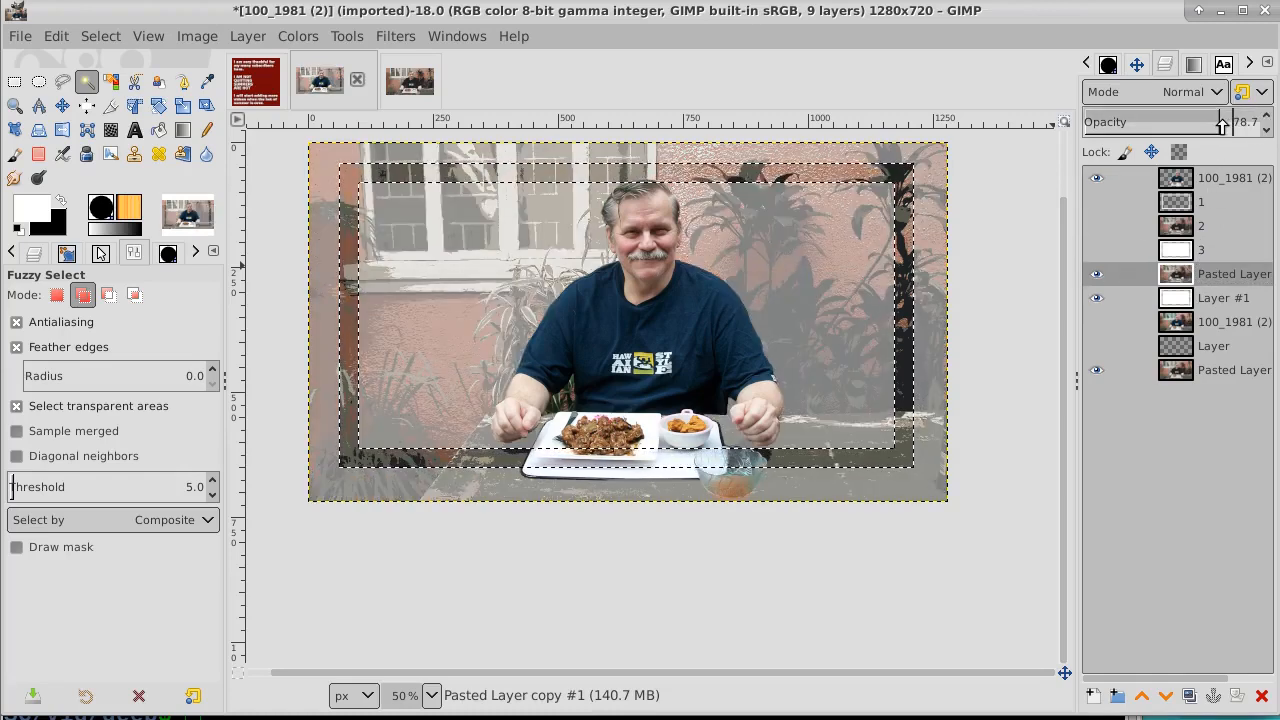
drag(1221, 123, 1211, 123)
click(100, 36)
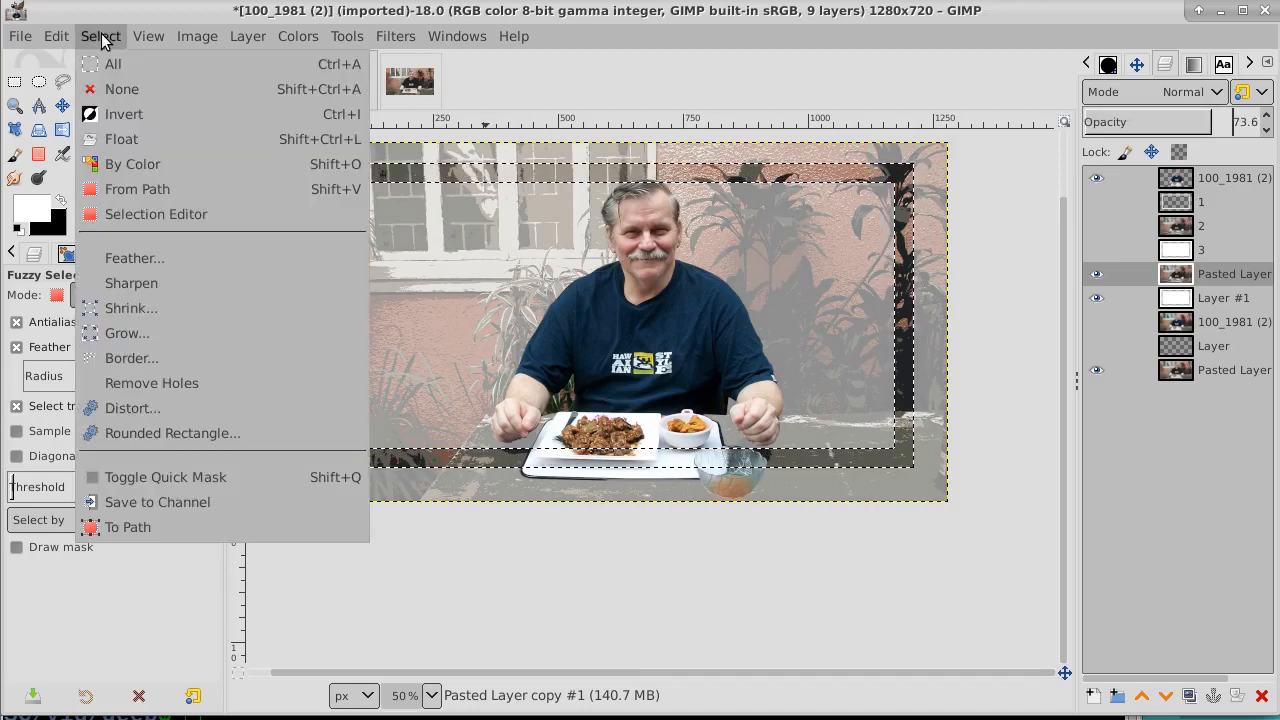
click(101, 96)
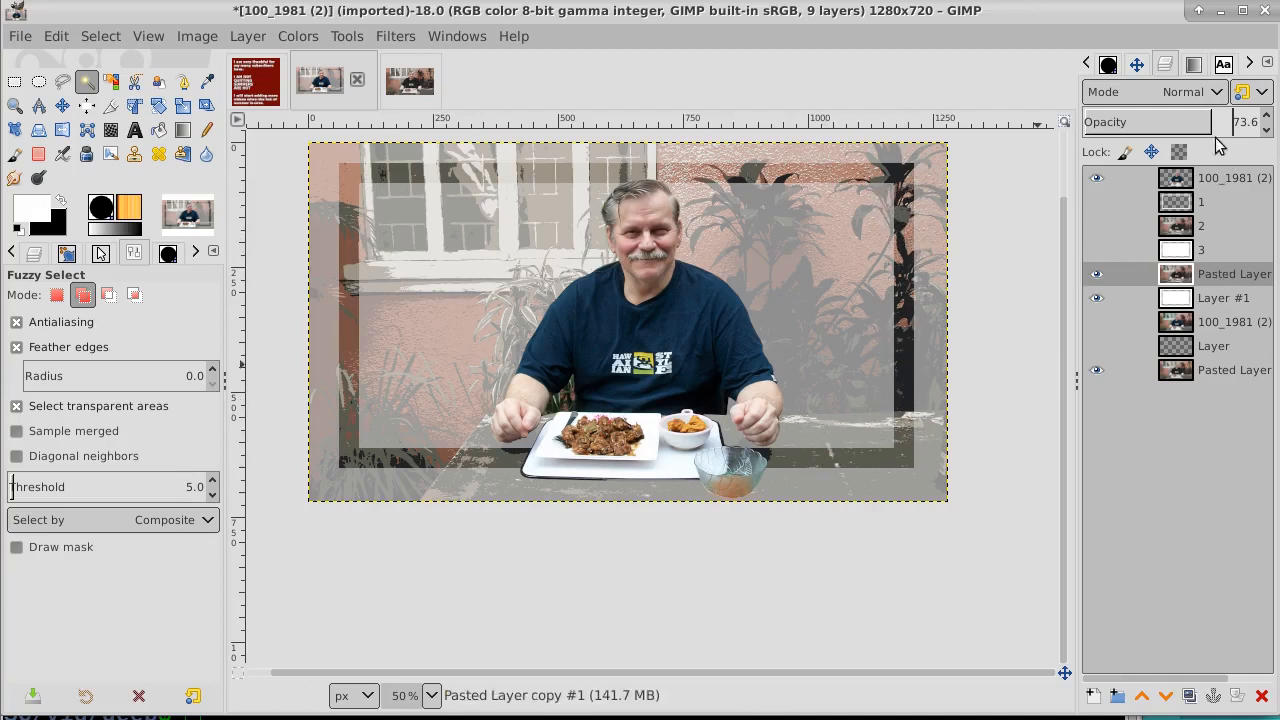
drag(1208, 123, 1199, 122)
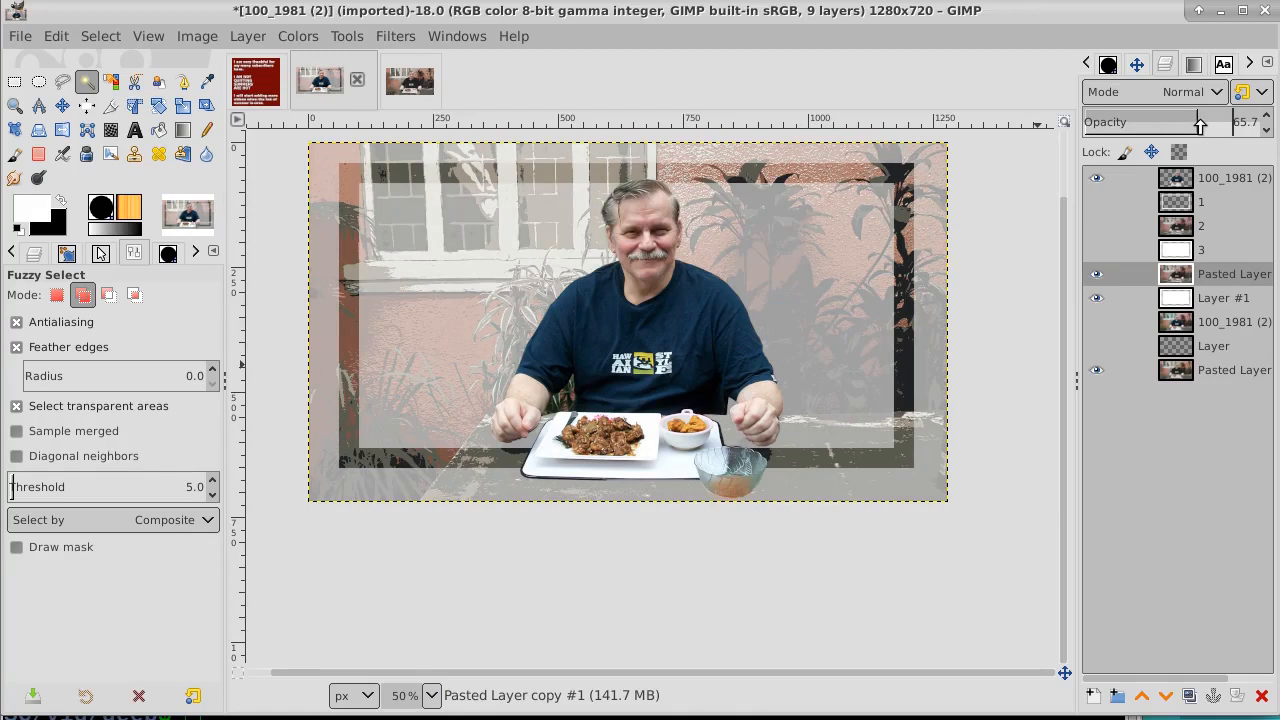
drag(1206, 124, 1212, 124)
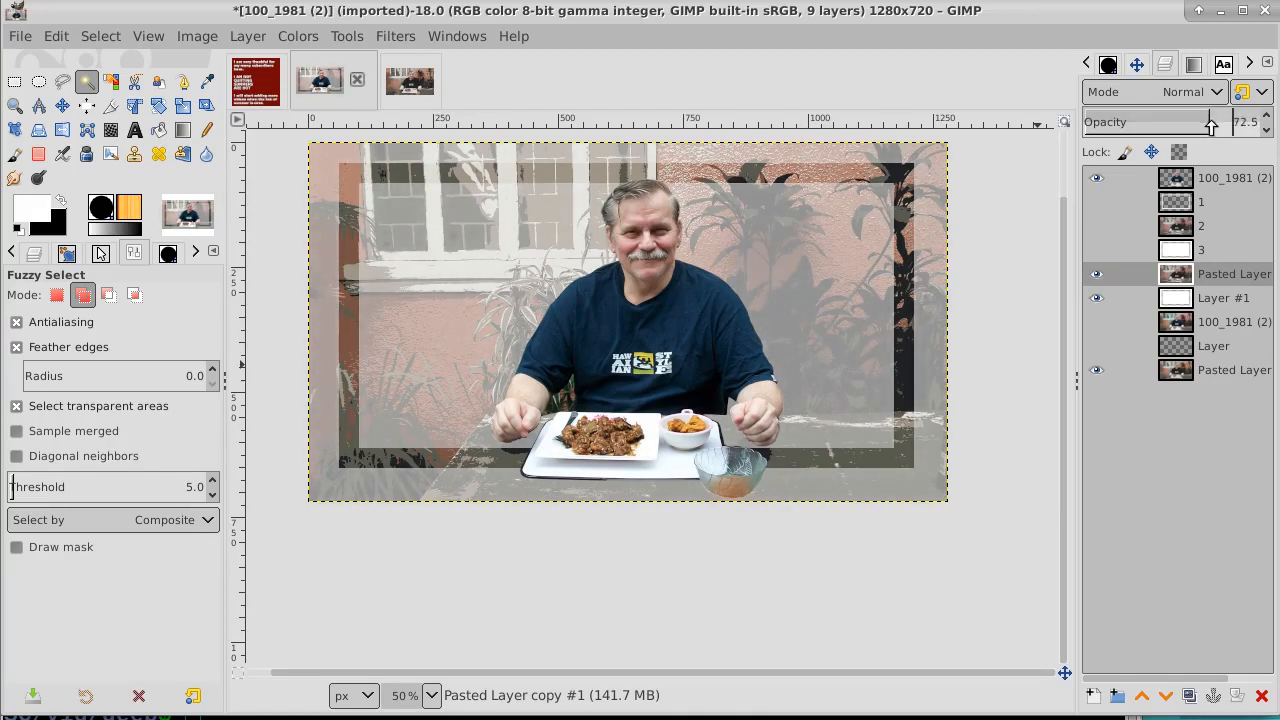
Create a new layer from the visible image above the man cutout and add a transparent 1280 x 720 px layer on top of it.
click(1232, 190)
right_click(1232, 190)
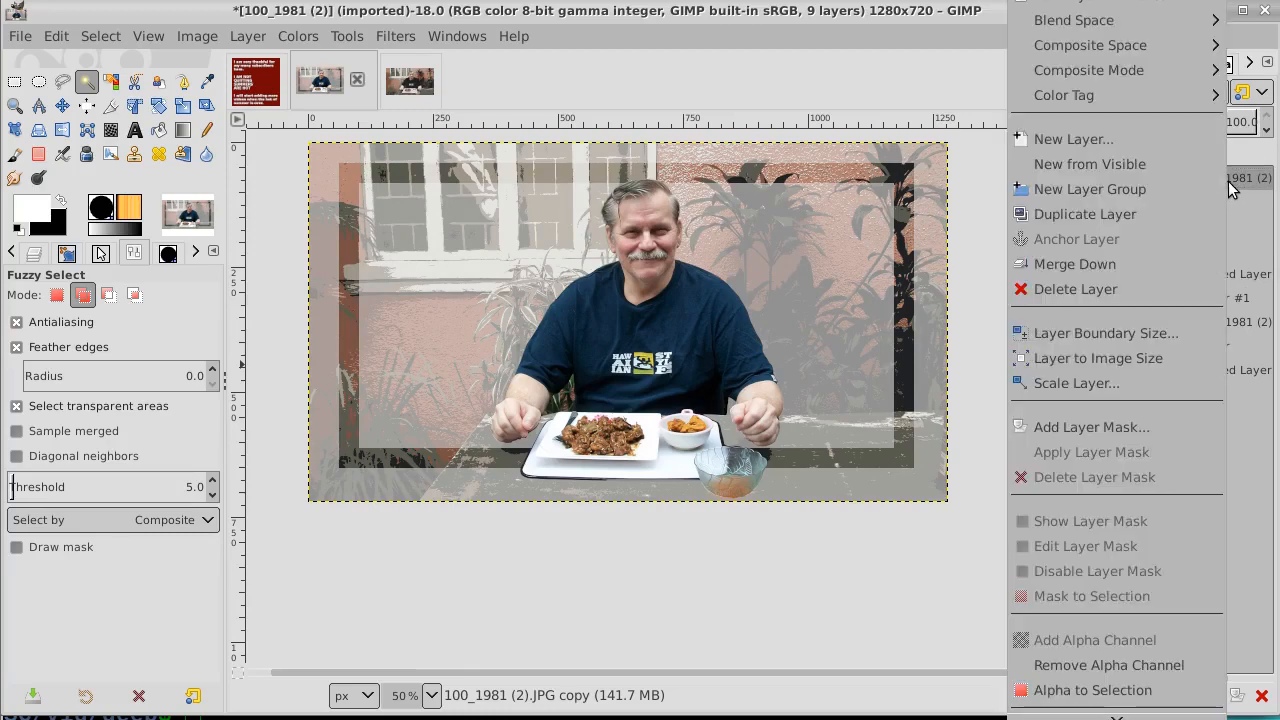
click(1196, 163)
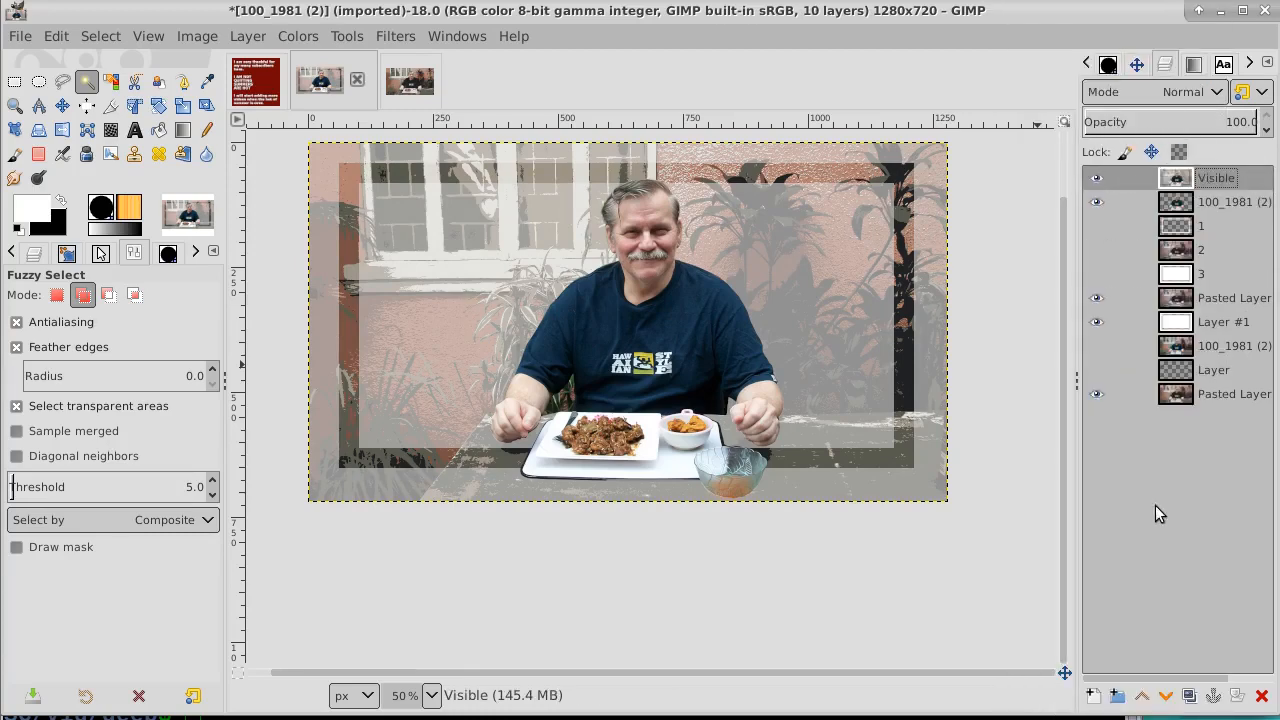
click(1093, 696)
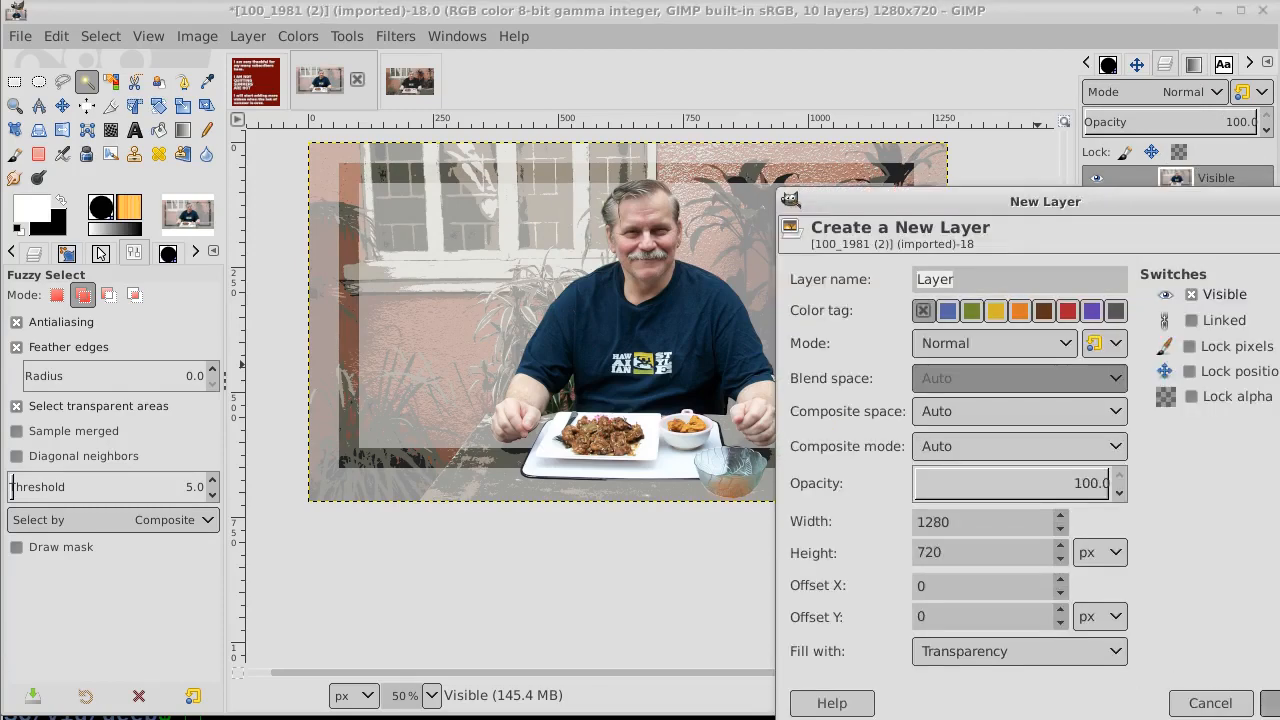
key(Return)
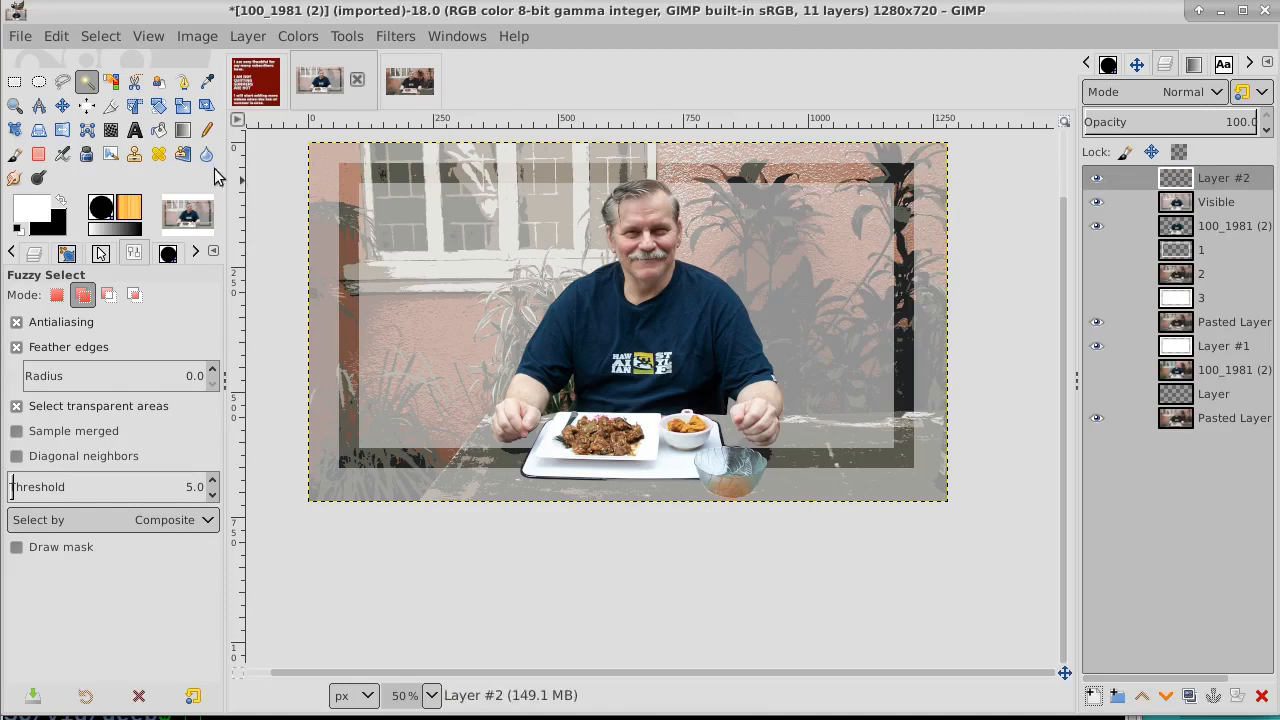
Draw a jagged starburst path over the window area beside the man's head and convert it into a selection.
click(181, 83)
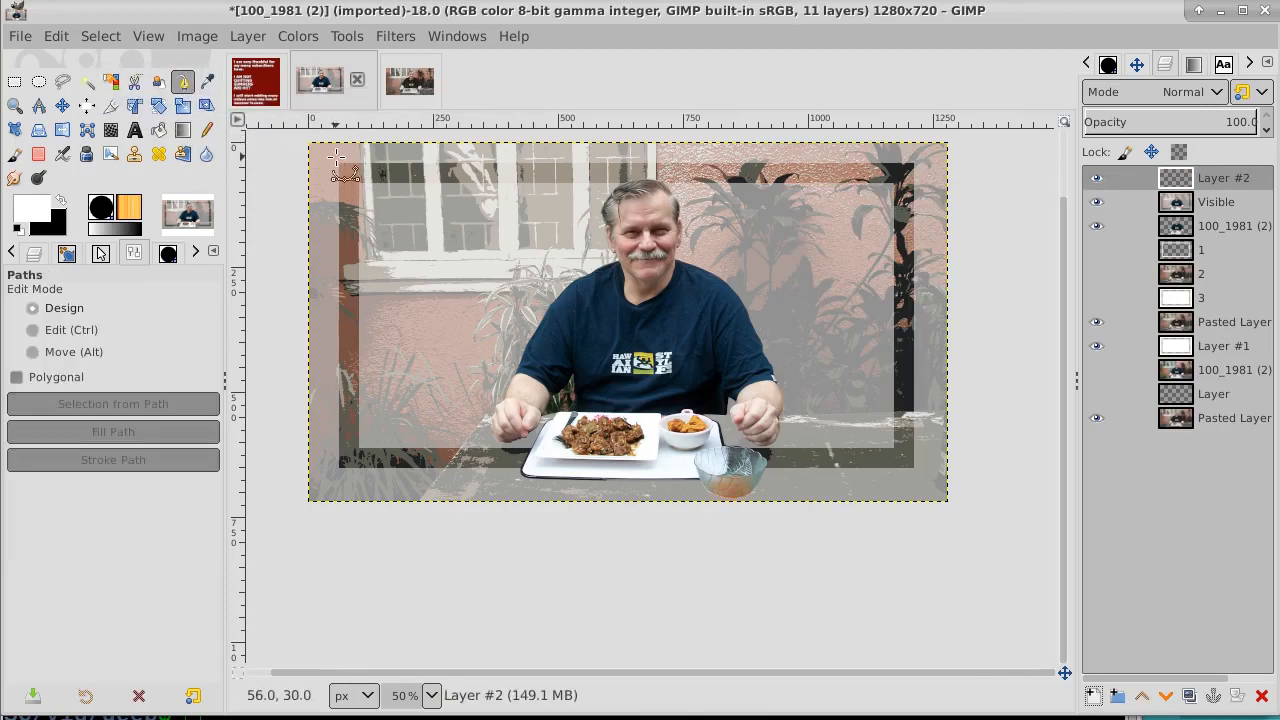
click(336, 156)
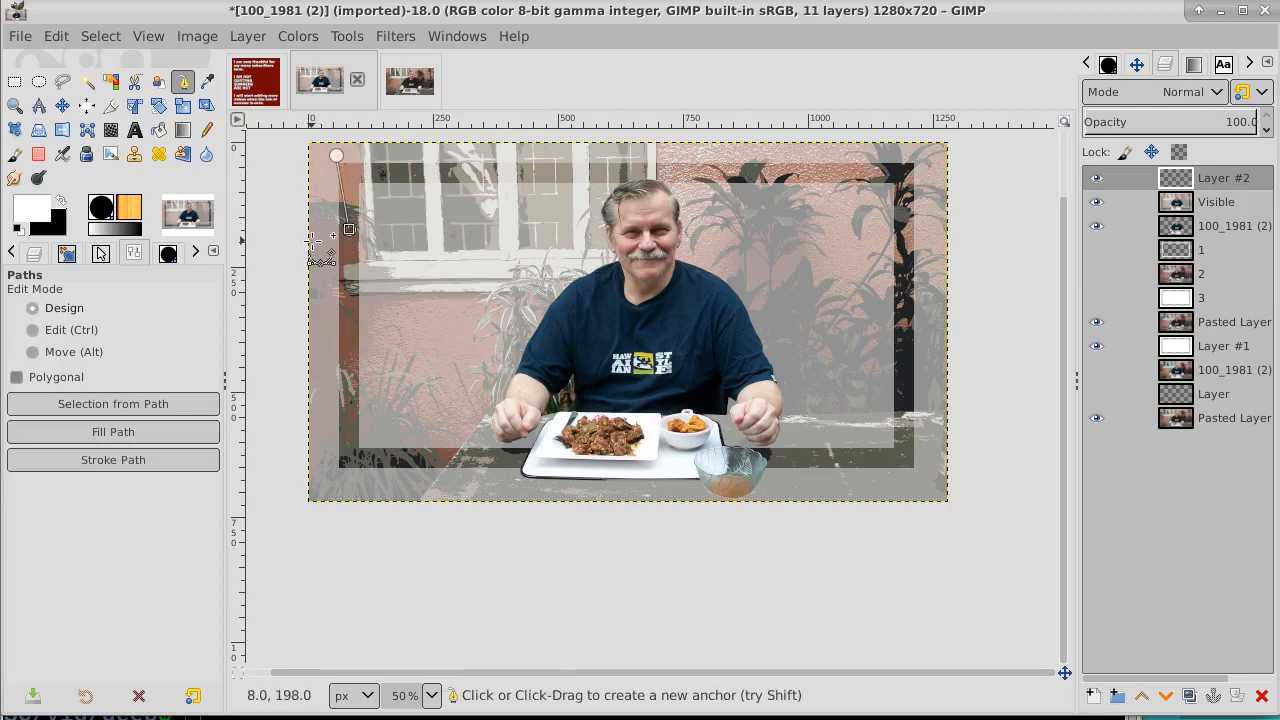
click(320, 242)
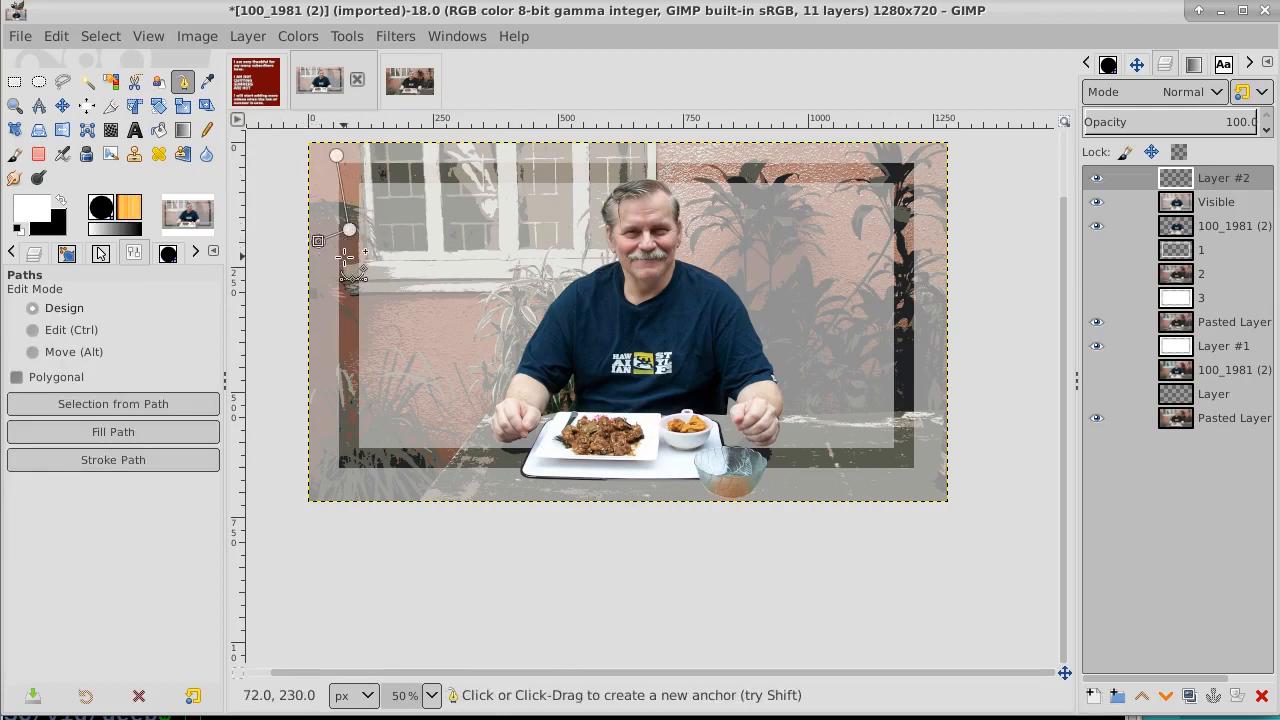
click(329, 304)
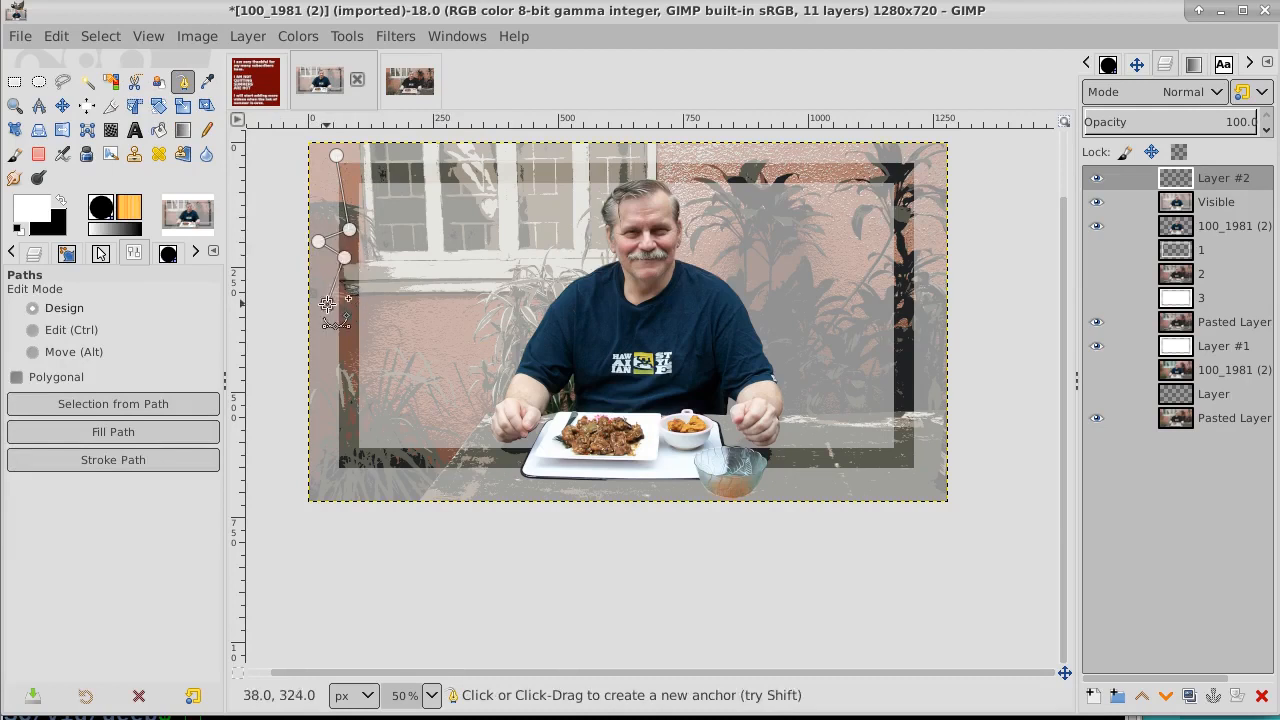
click(390, 263)
click(446, 308)
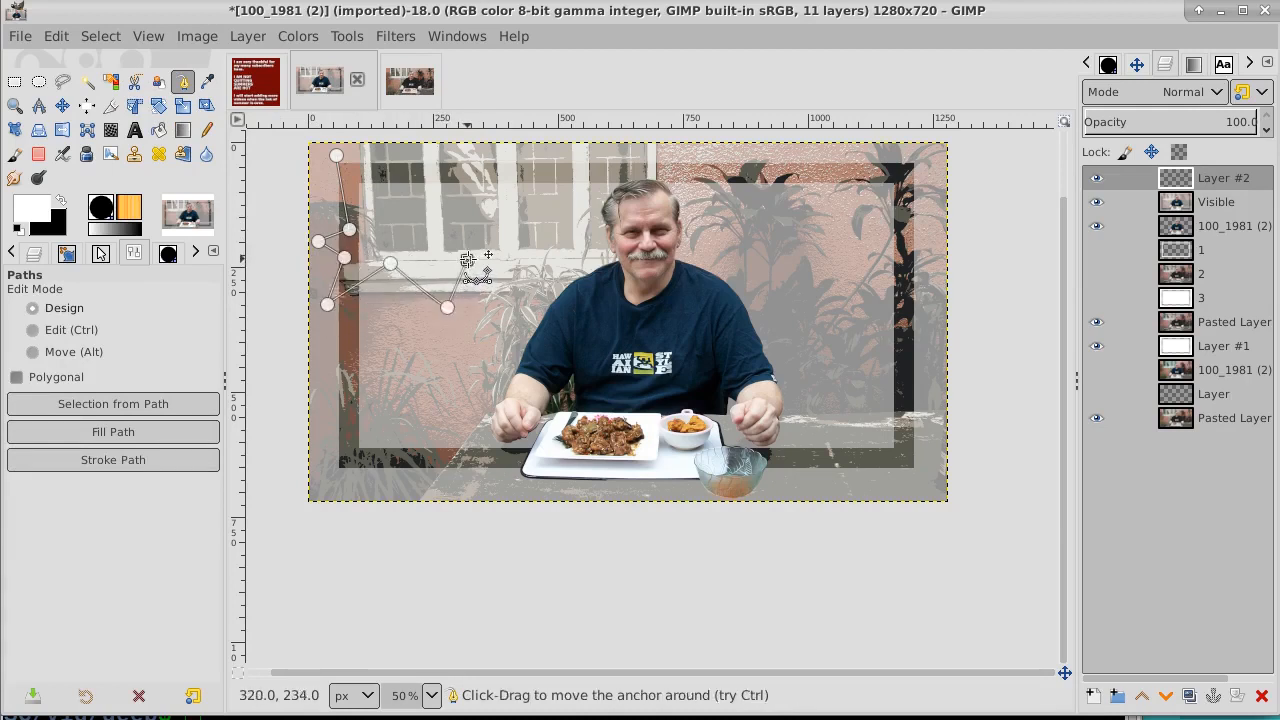
click(532, 280)
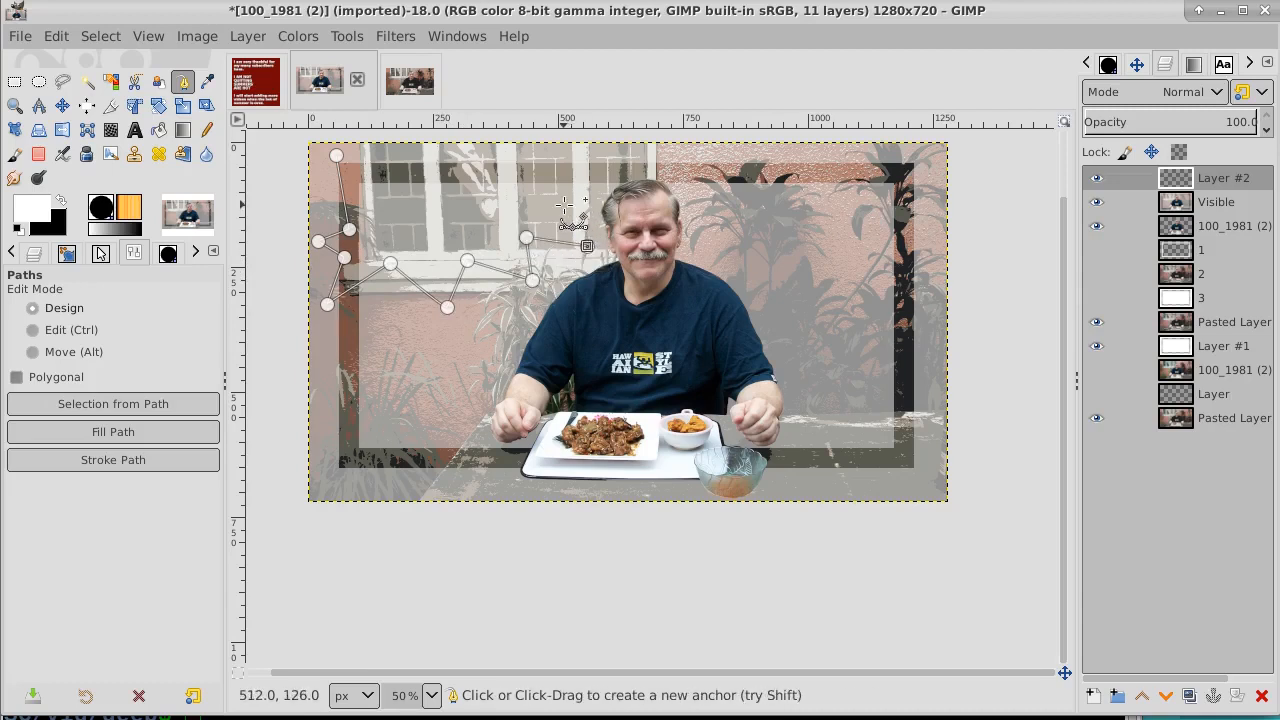
click(564, 205)
click(613, 161)
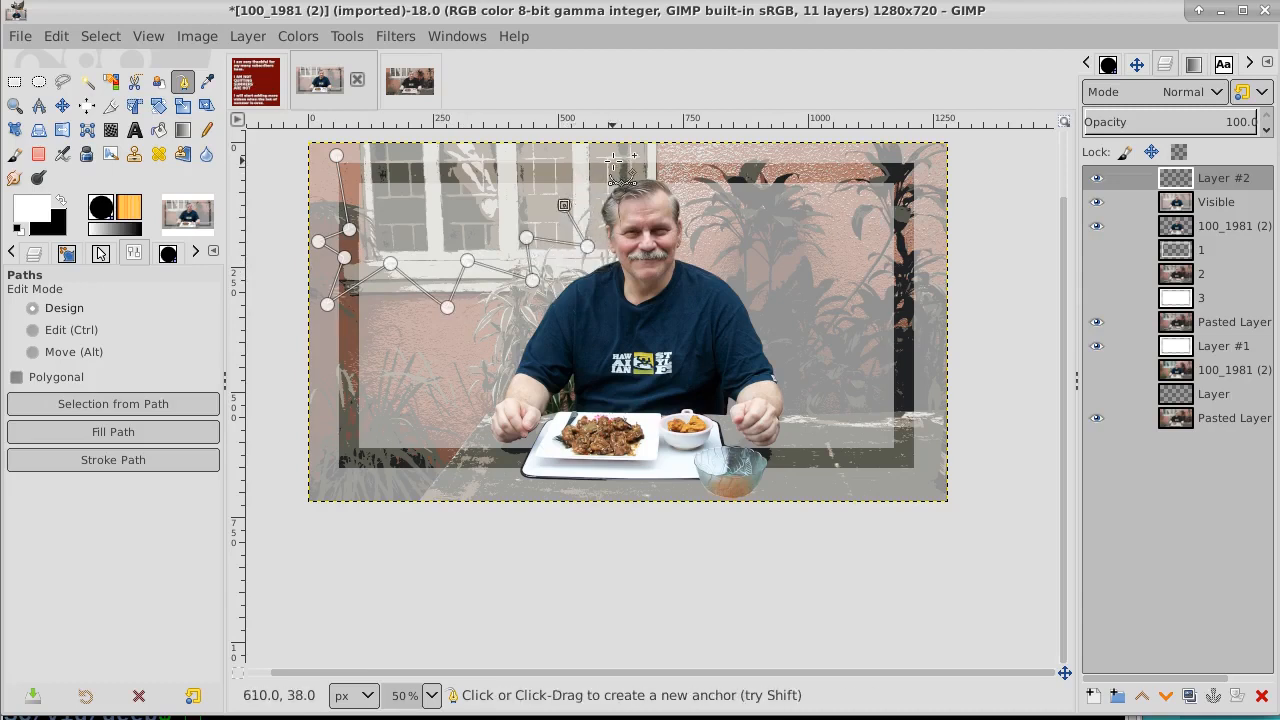
click(524, 170)
click(511, 147)
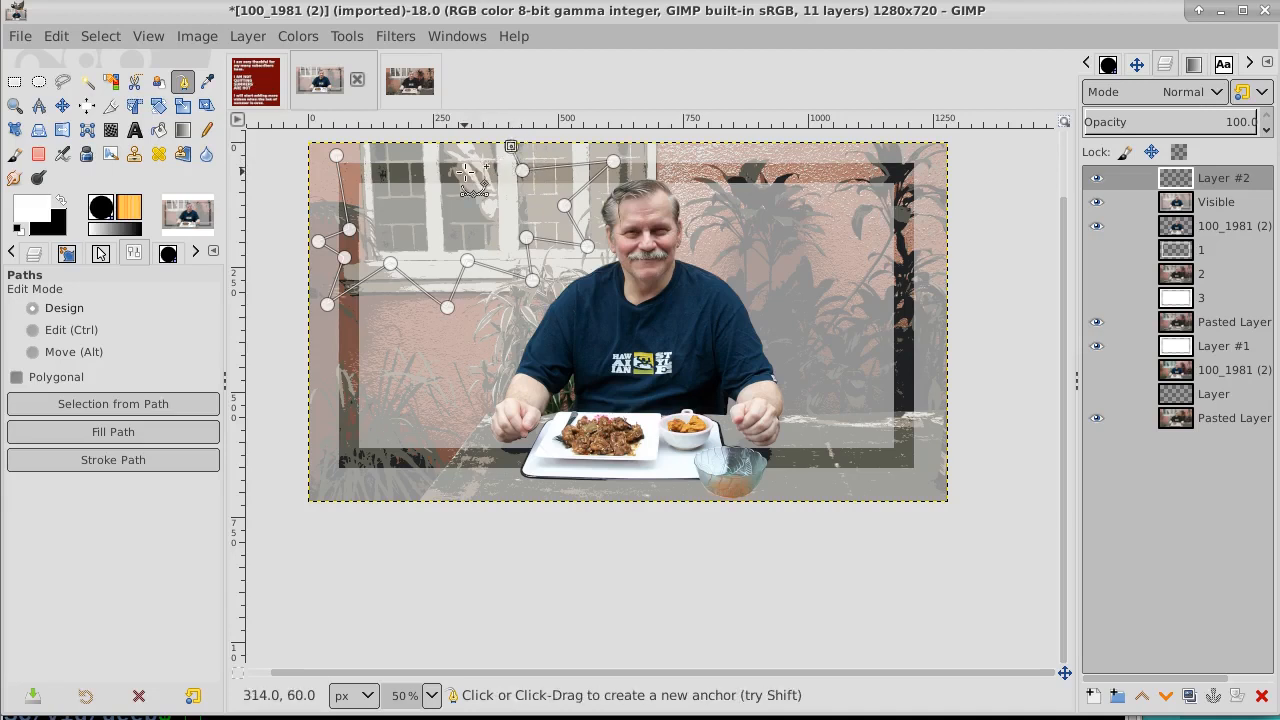
click(466, 172)
click(430, 150)
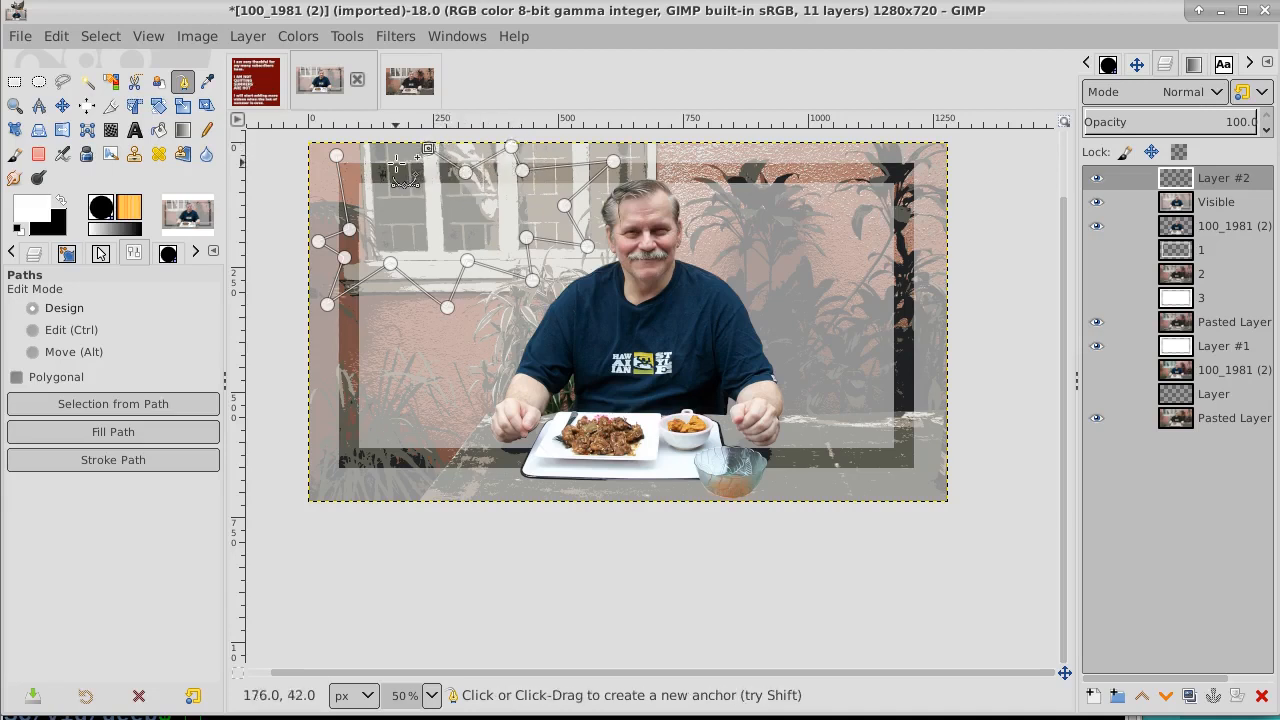
click(390, 178)
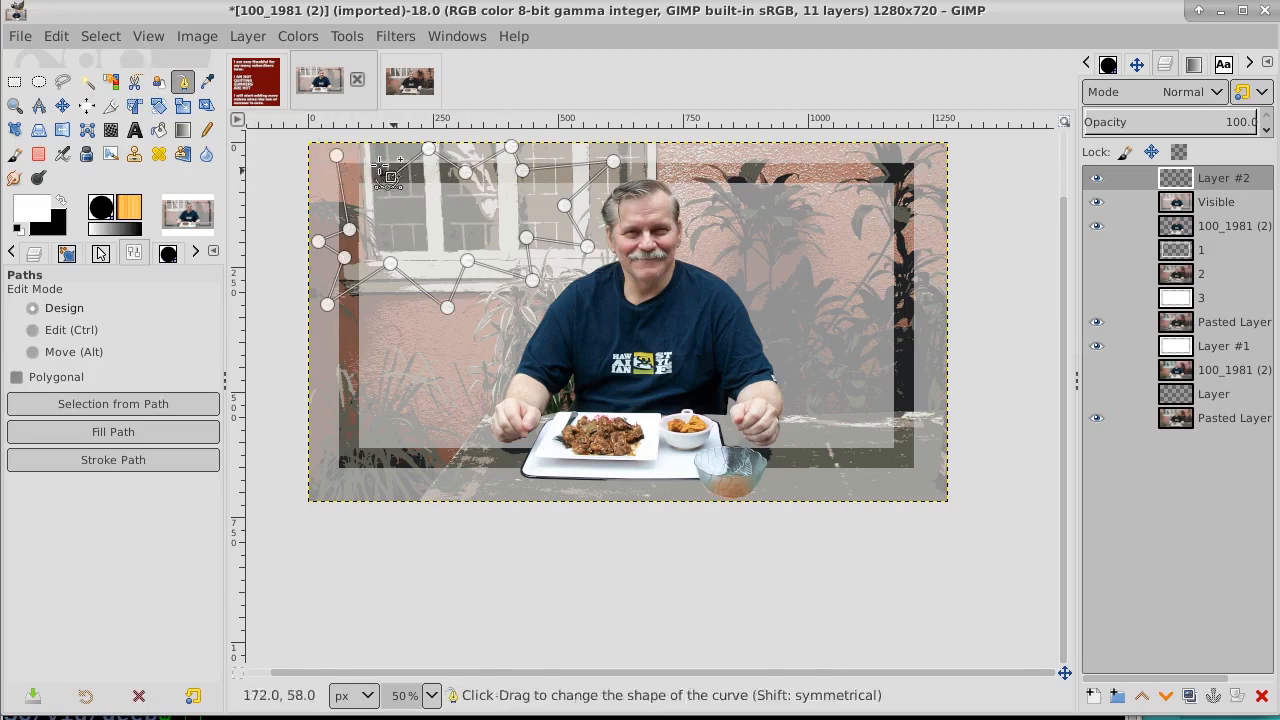
click(100, 36)
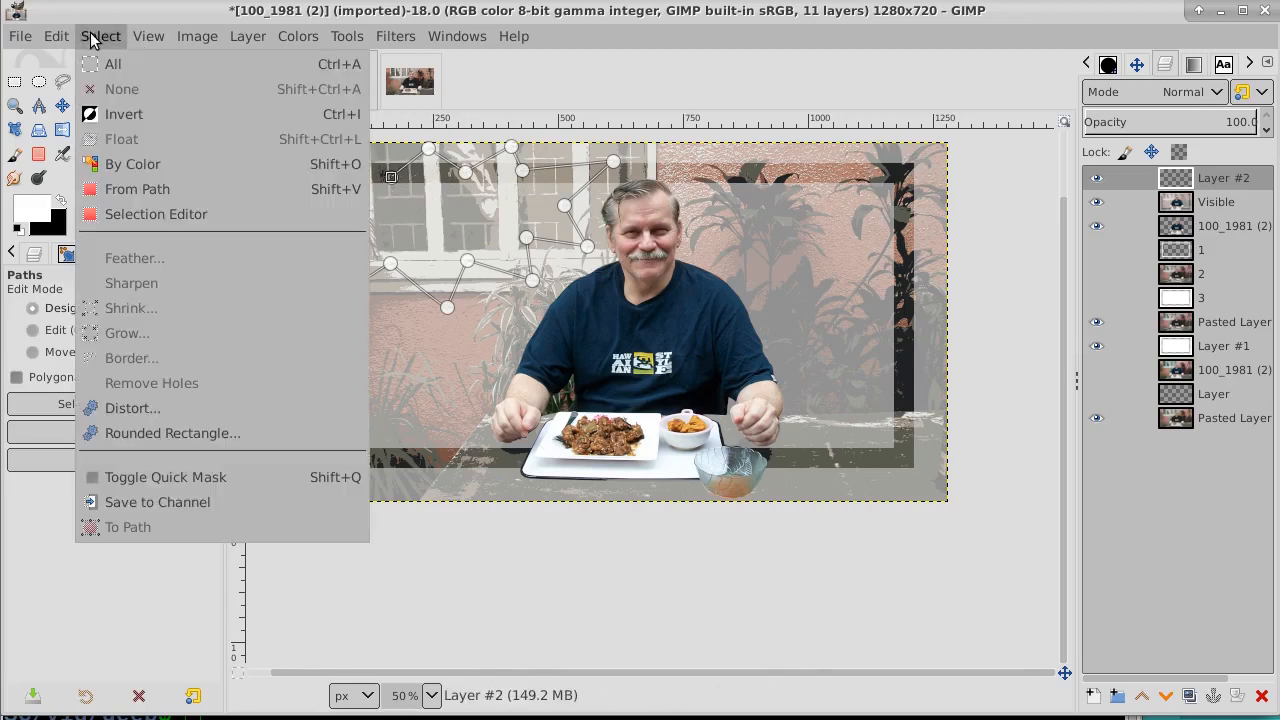
click(125, 192)
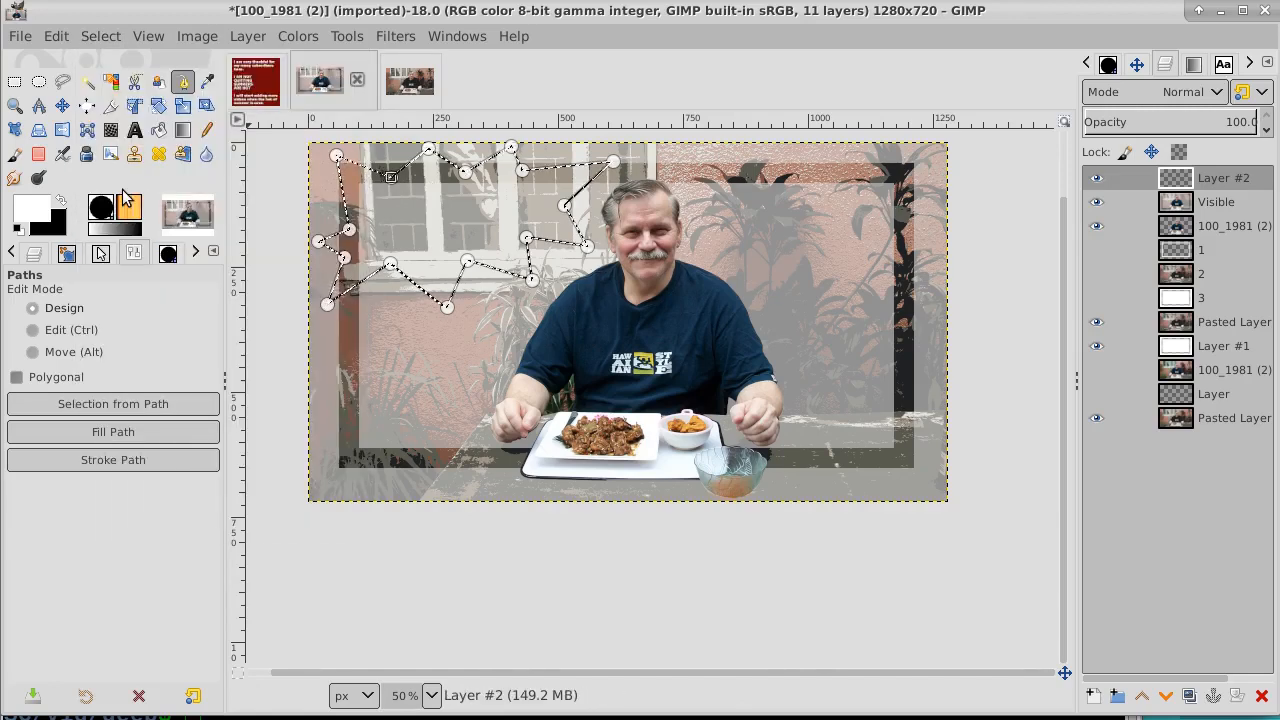
Set the foreground color to black (000000) and bucket-fill the starburst selection on Layer #2.
click(33, 213)
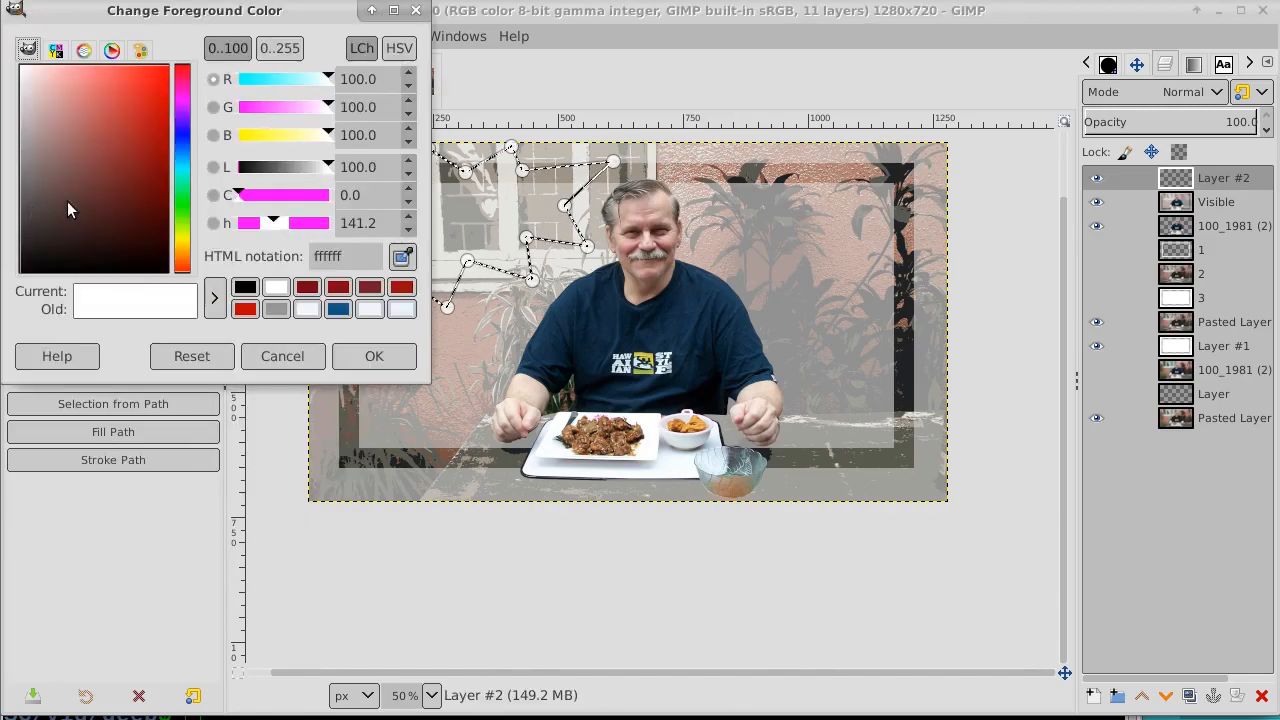
drag(153, 222, 4, 298)
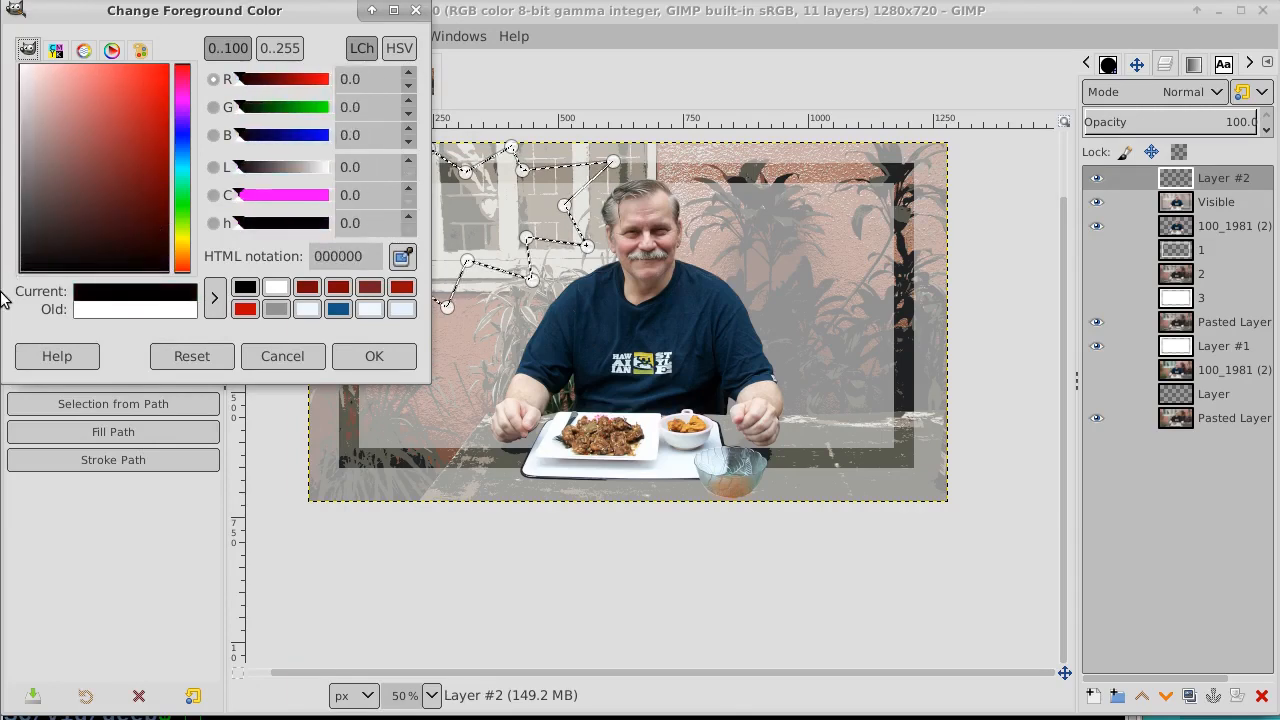
click(374, 356)
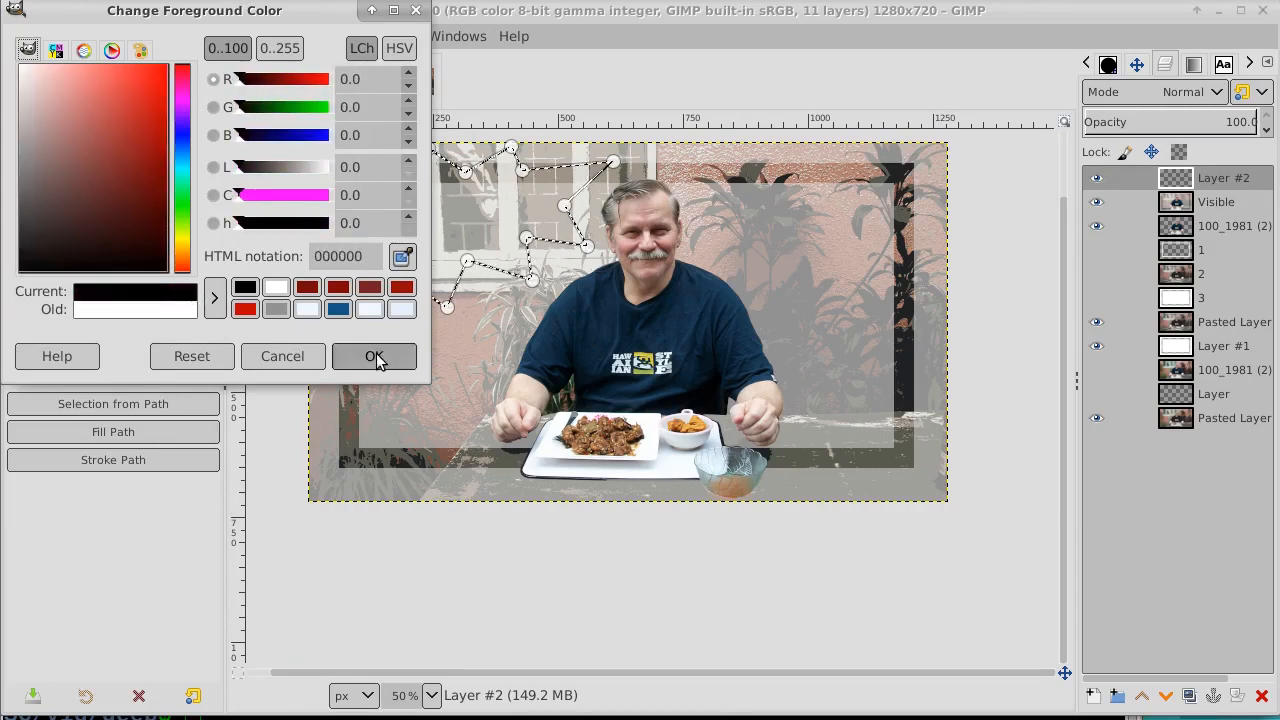
click(159, 130)
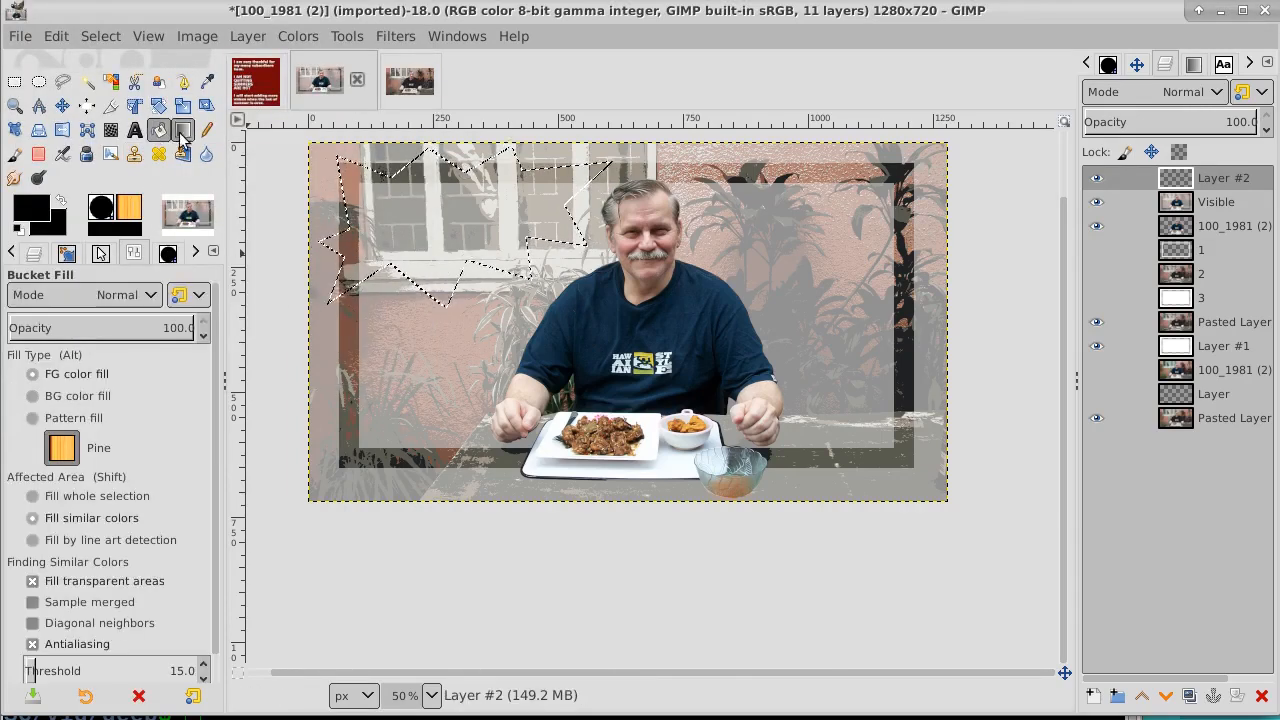
click(414, 194)
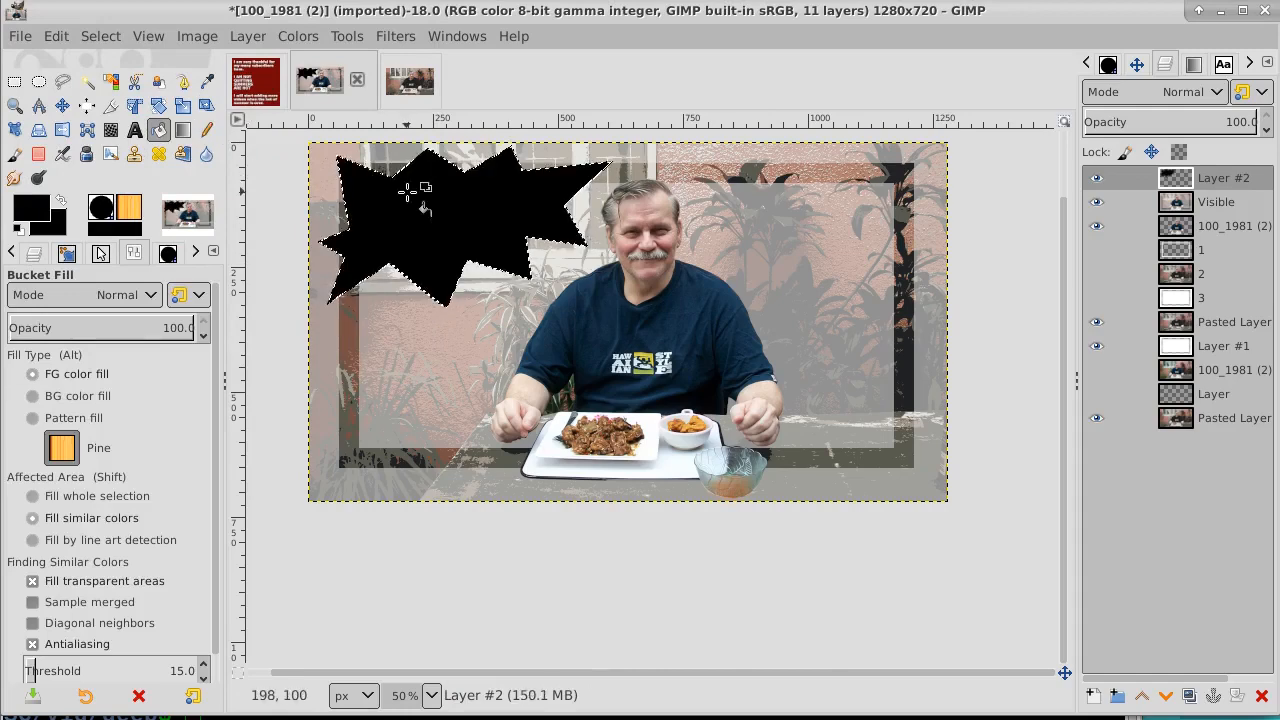
Shrink the starburst selection slightly so a narrow black border remains outside it.
click(98, 36)
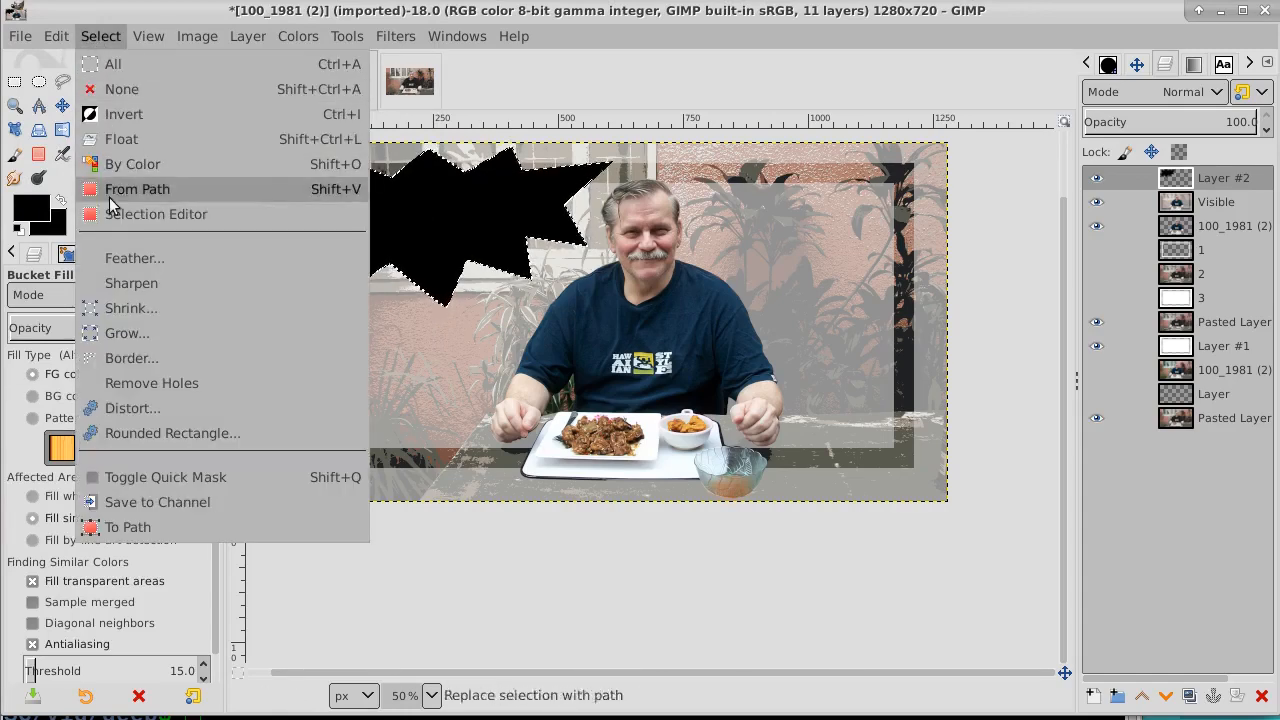
click(159, 300)
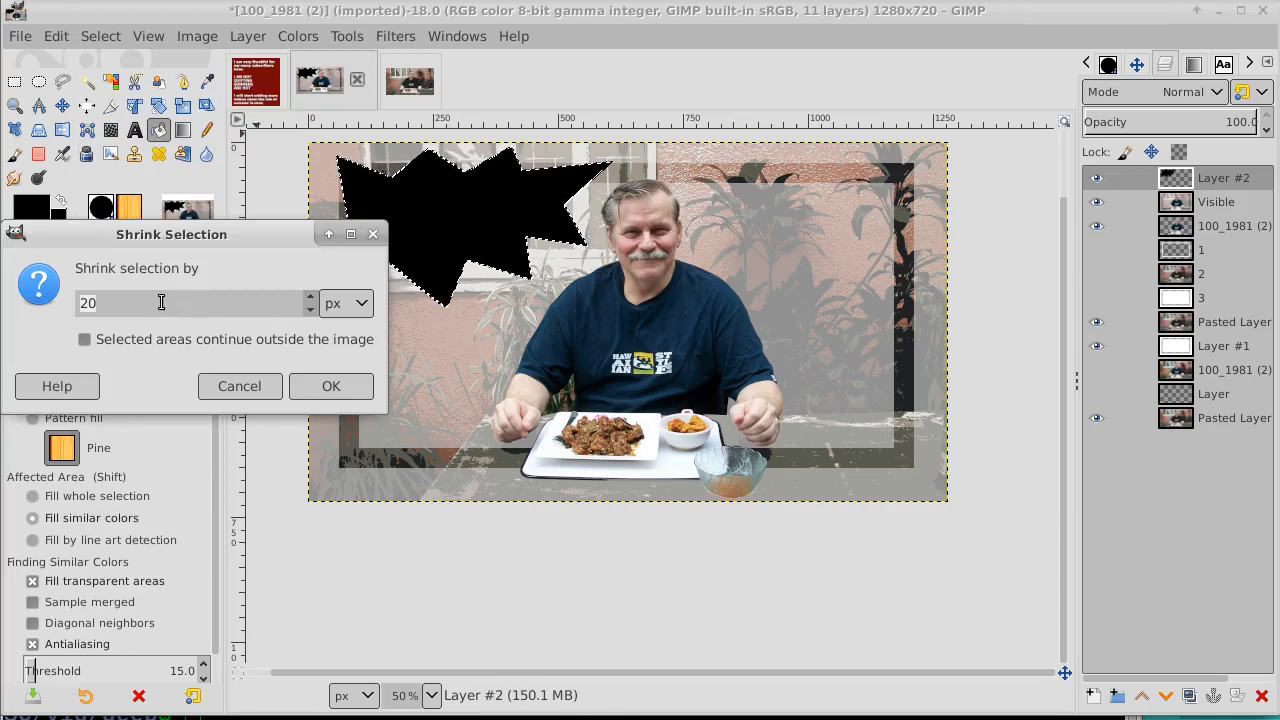
click(310, 309)
click(331, 386)
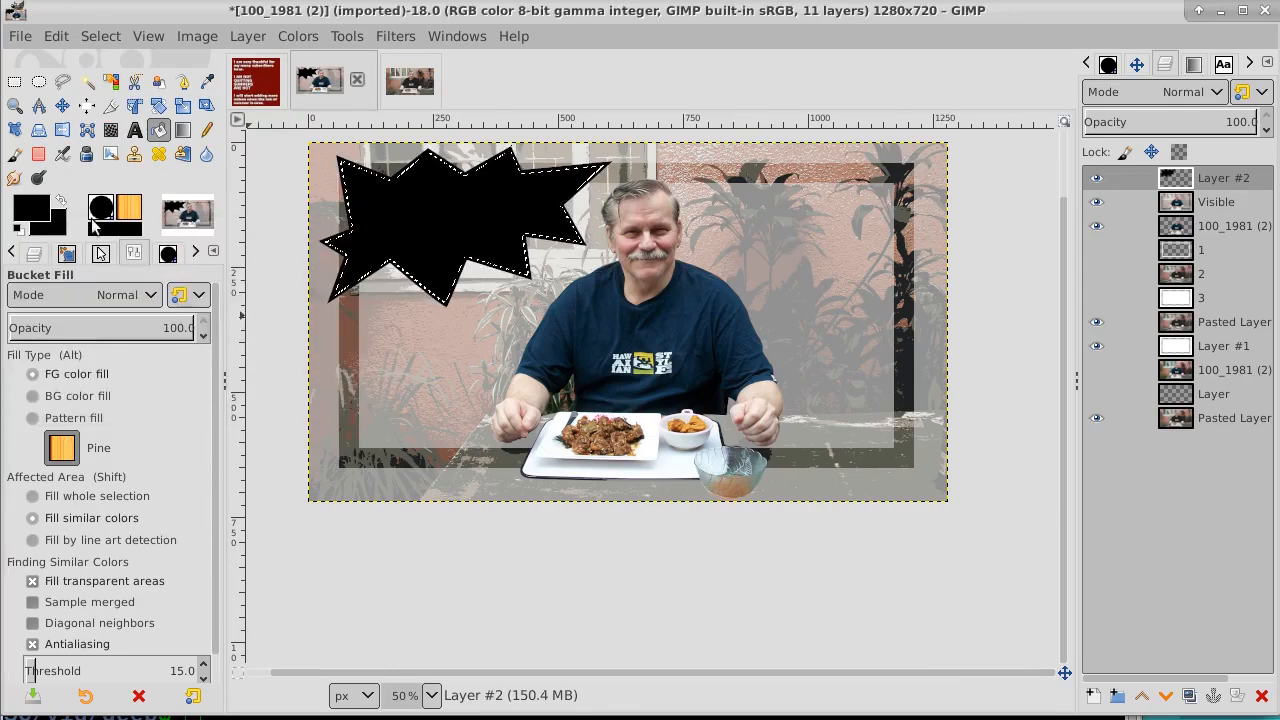
Set the foreground color to bright yellow (fff300).
click(37, 212)
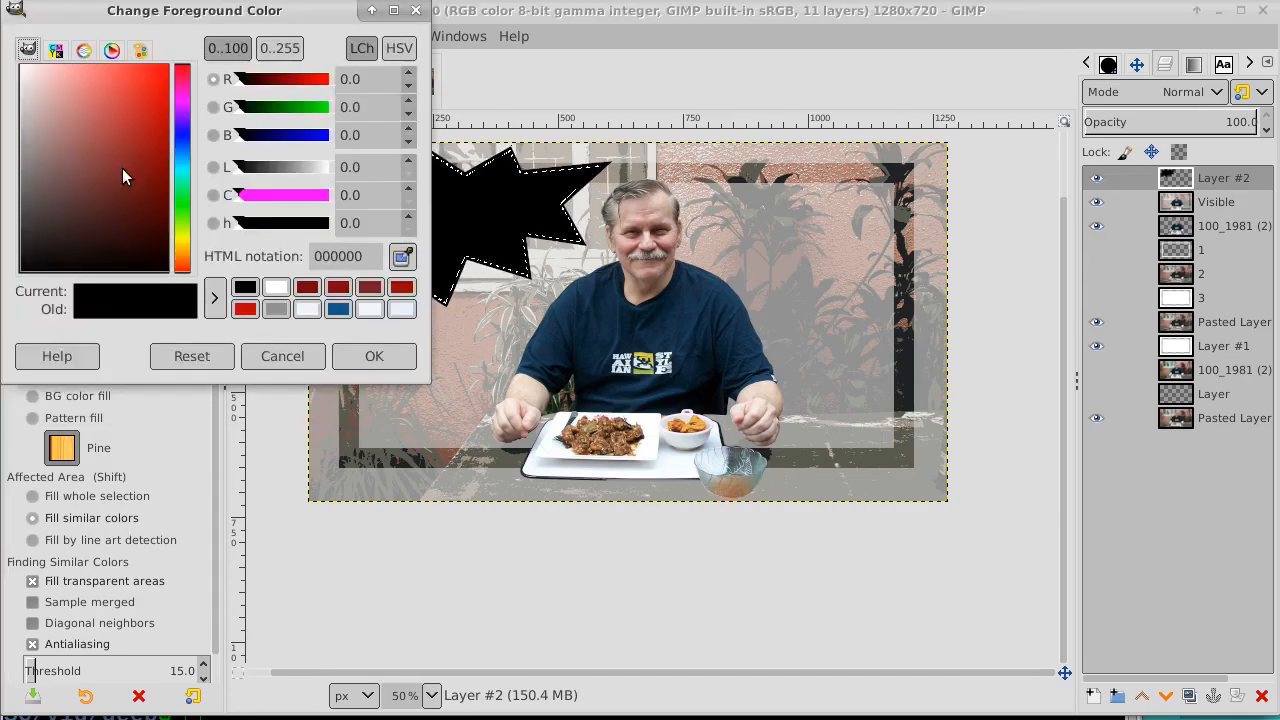
click(182, 240)
drag(132, 147, 180, 38)
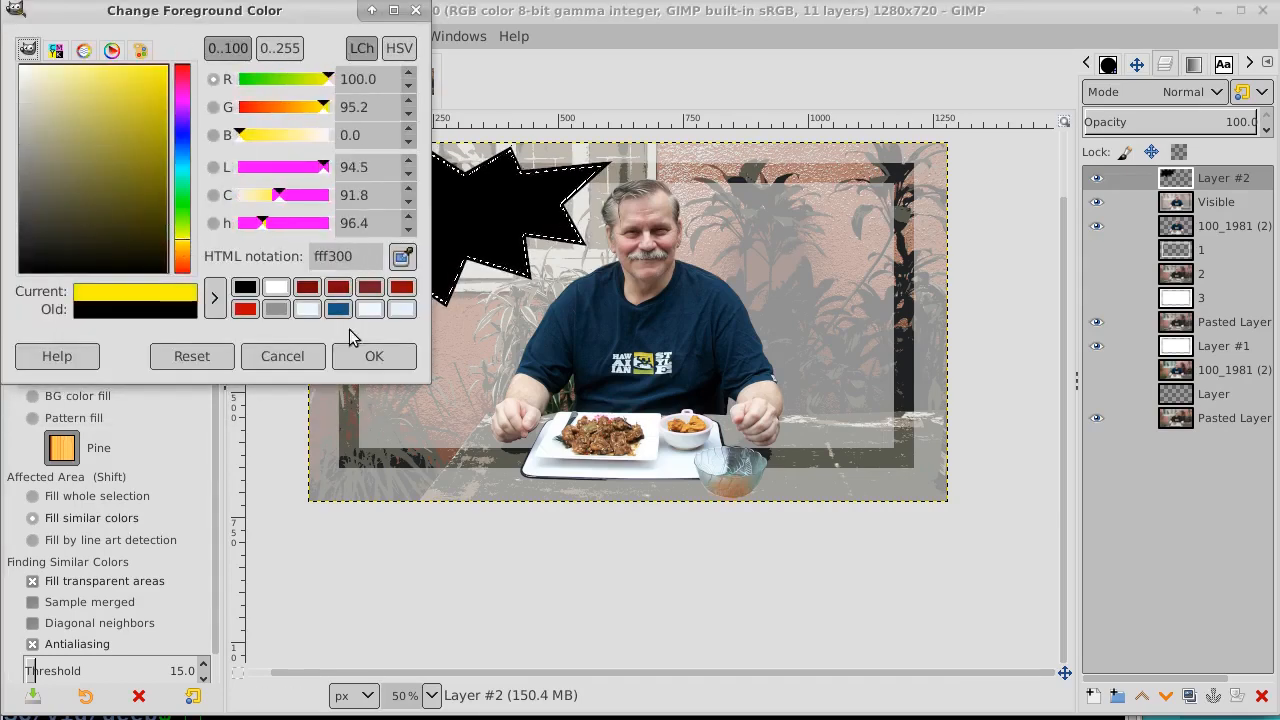
click(373, 358)
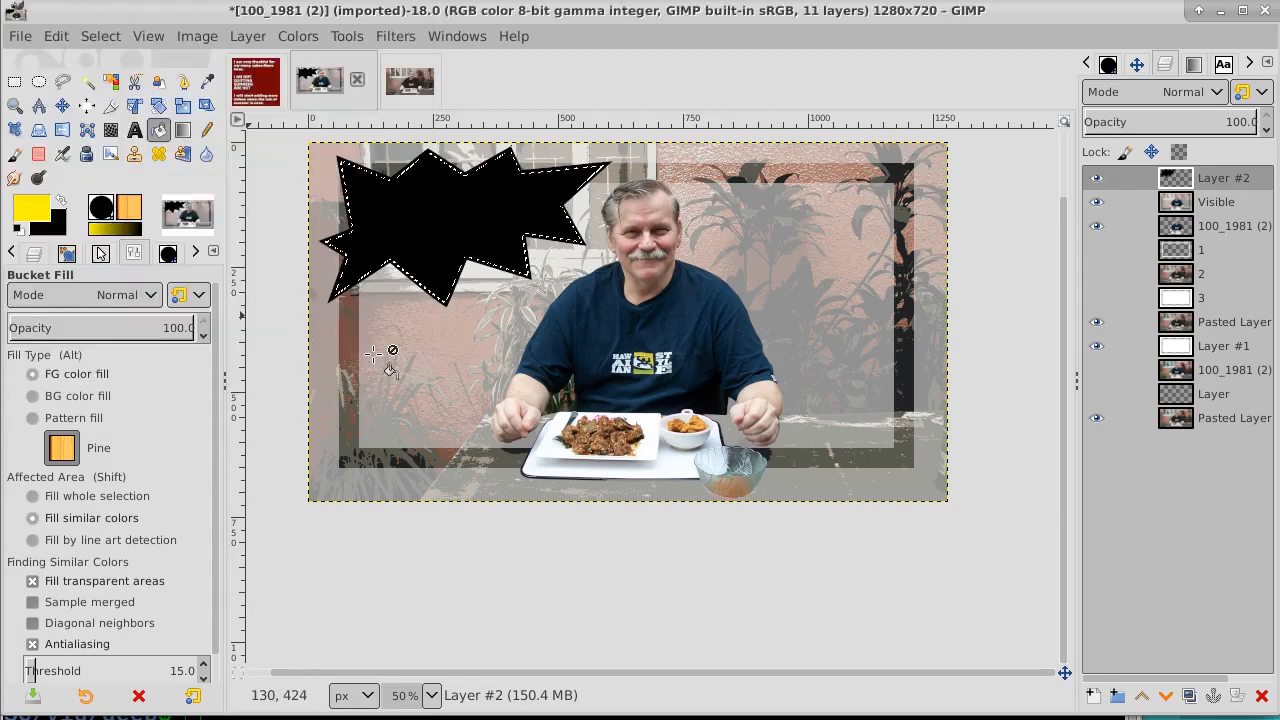
Try bucket-filling the shrunken starburst selection on Layer #2 with yellow, and undo that fill.
click(410, 226)
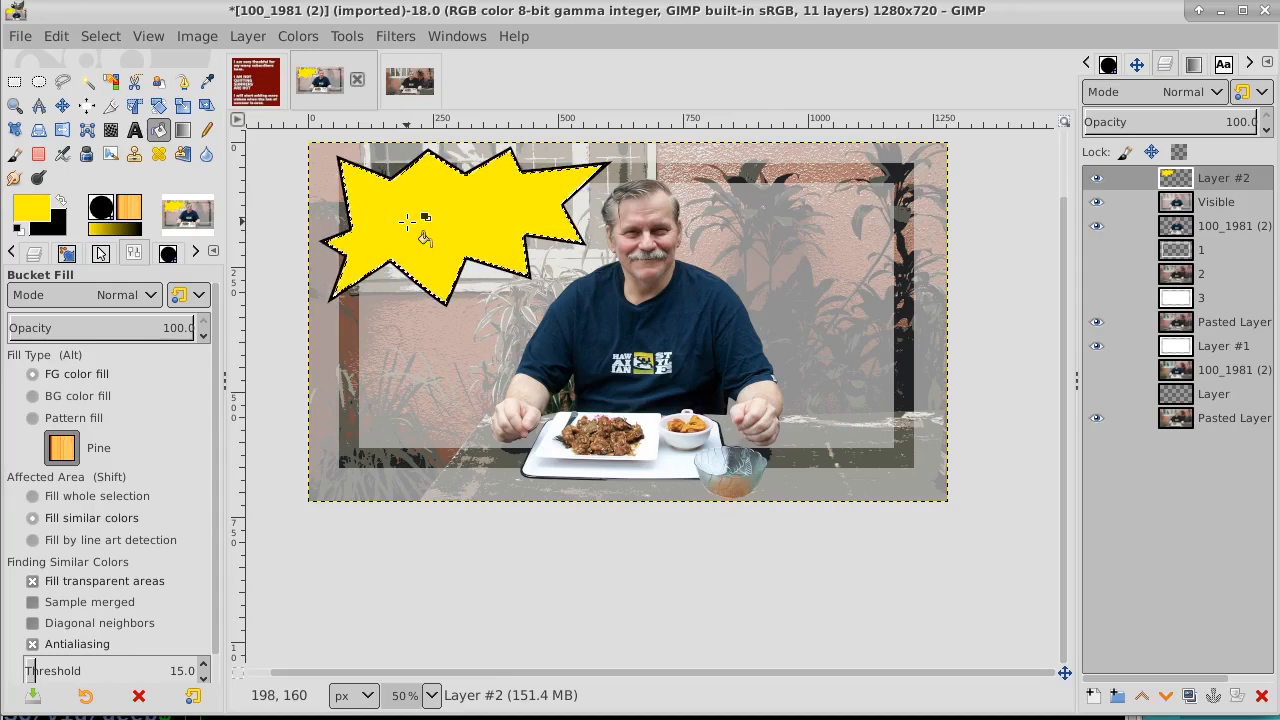
click(100, 36)
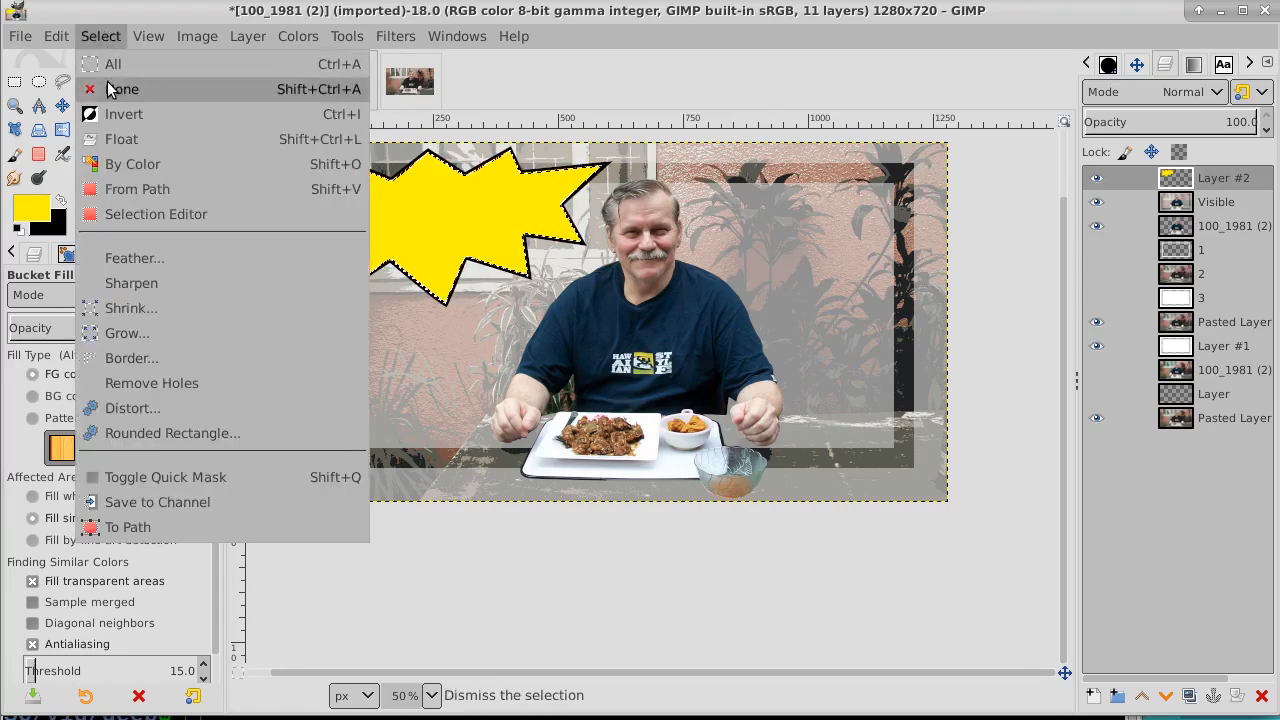
mouse_move(56, 36)
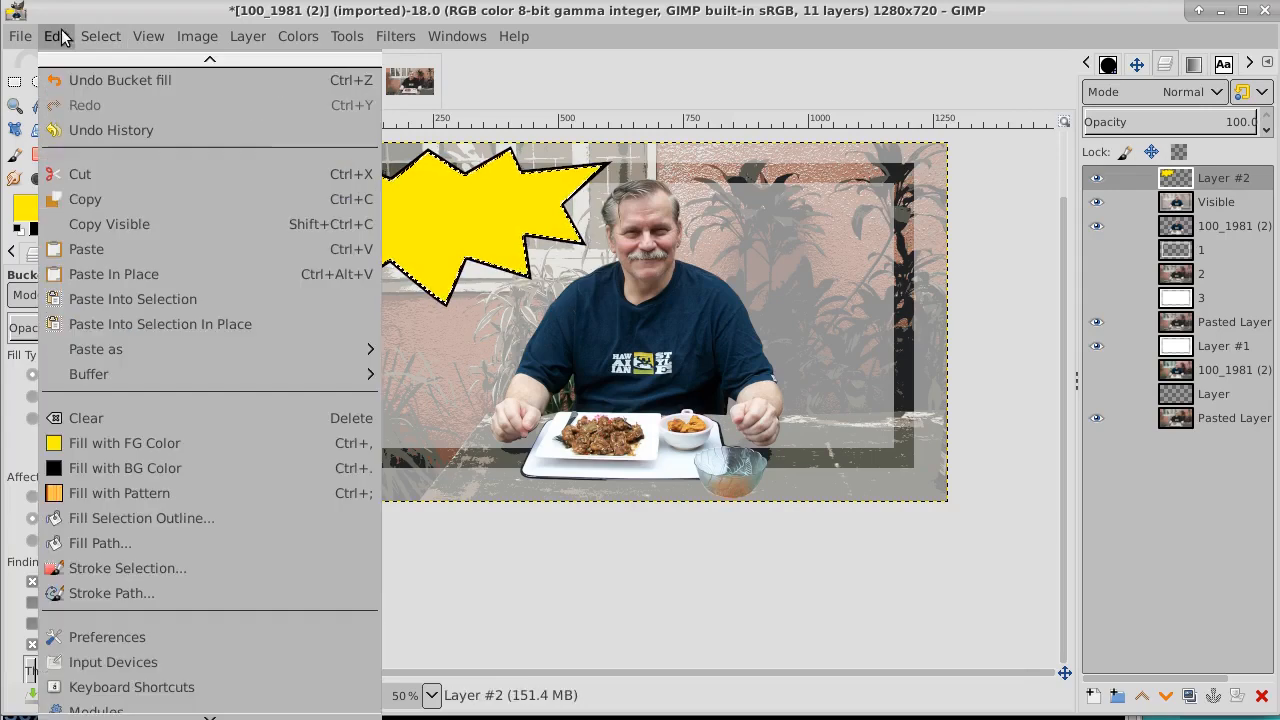
click(60, 84)
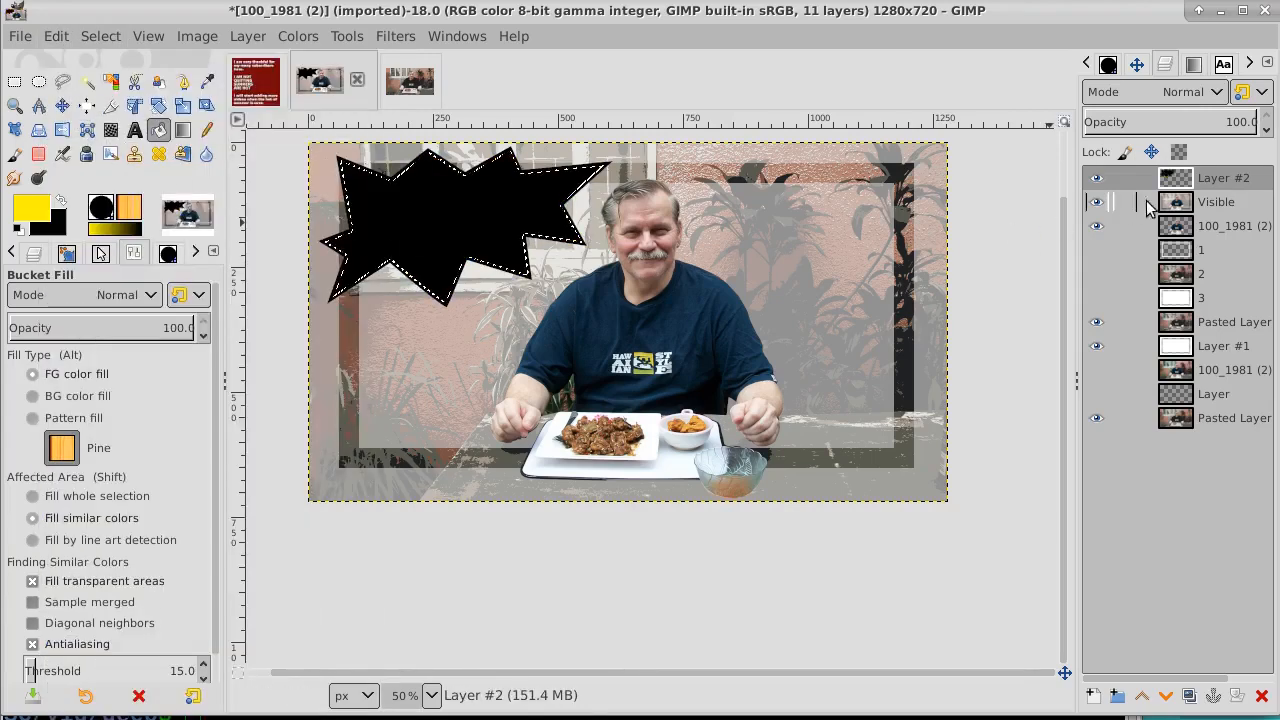
Add a new transparent layer above Layer #2 for the callout's inner fill.
click(1092, 695)
click(1270, 703)
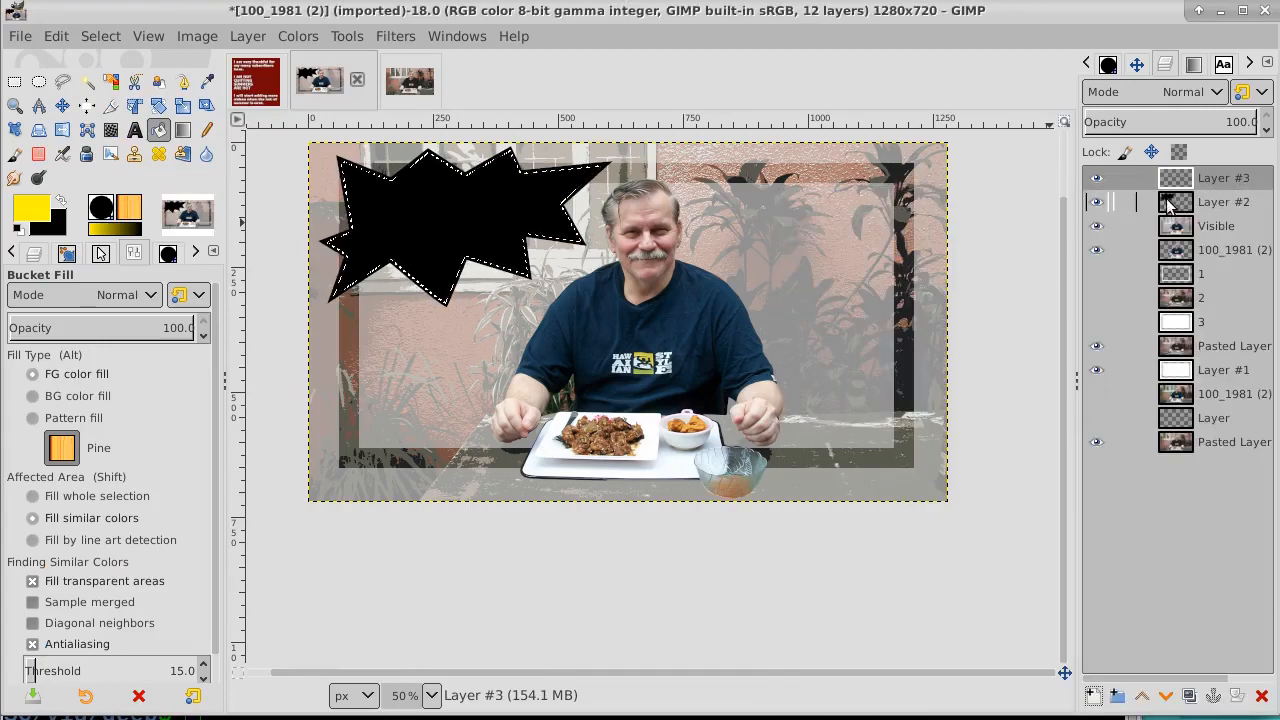
click(1097, 202)
click(1097, 202)
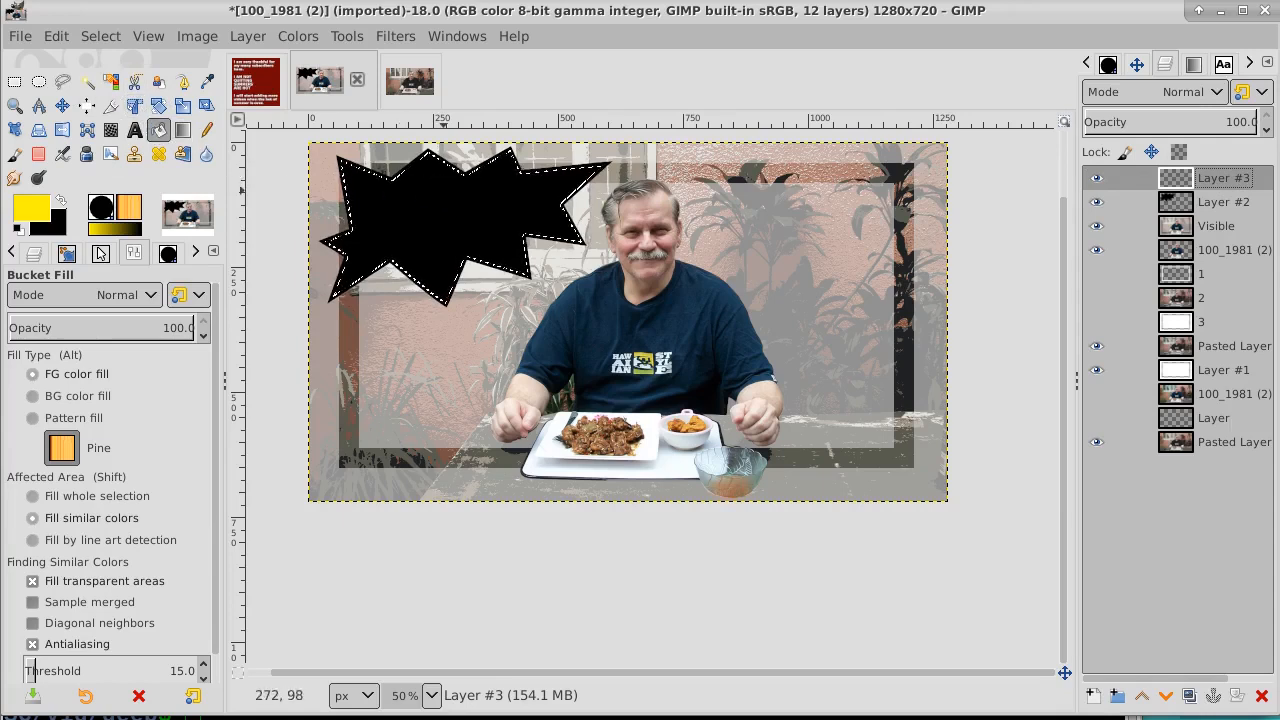
Bucket-fill the starburst selection on Layer #3 with yellow and clear the selection.
click(447, 192)
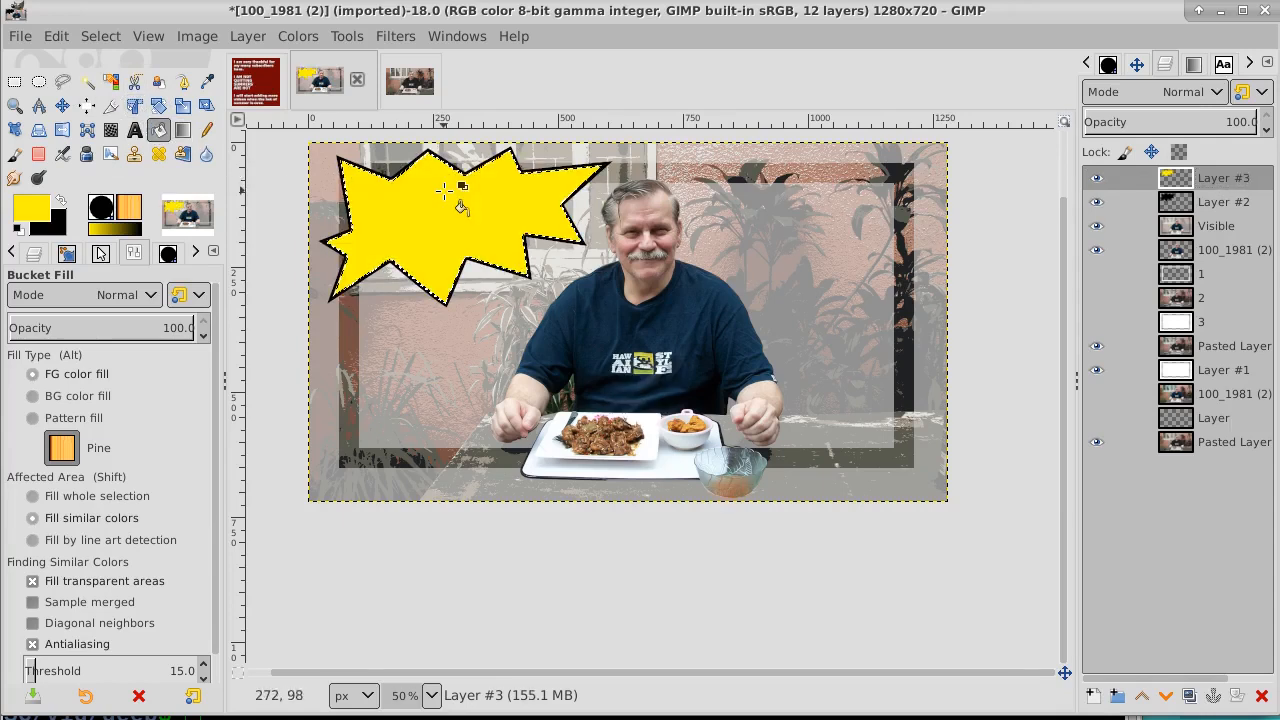
click(93, 37)
click(97, 90)
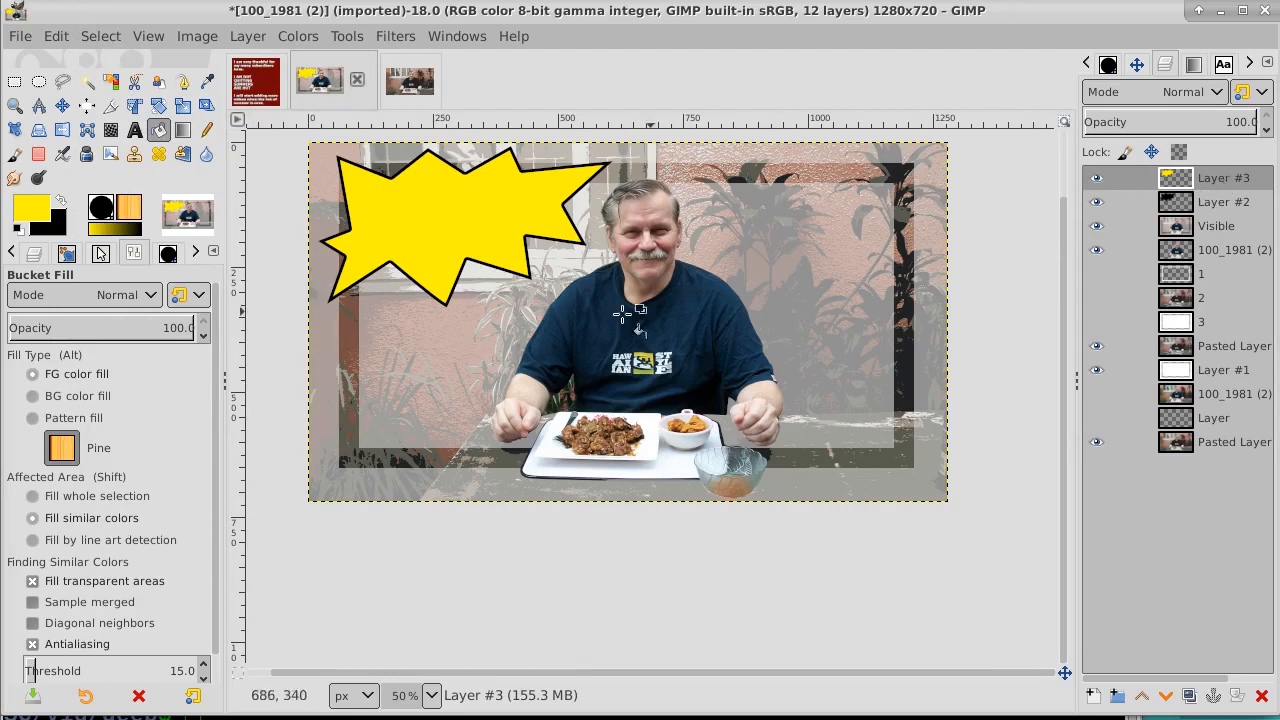
Try recoloring the yellow starburst on Layer #3 with Hue-Saturation at Hue 131.9, Lightness -66.6 and Saturation -19.8.
click(300, 38)
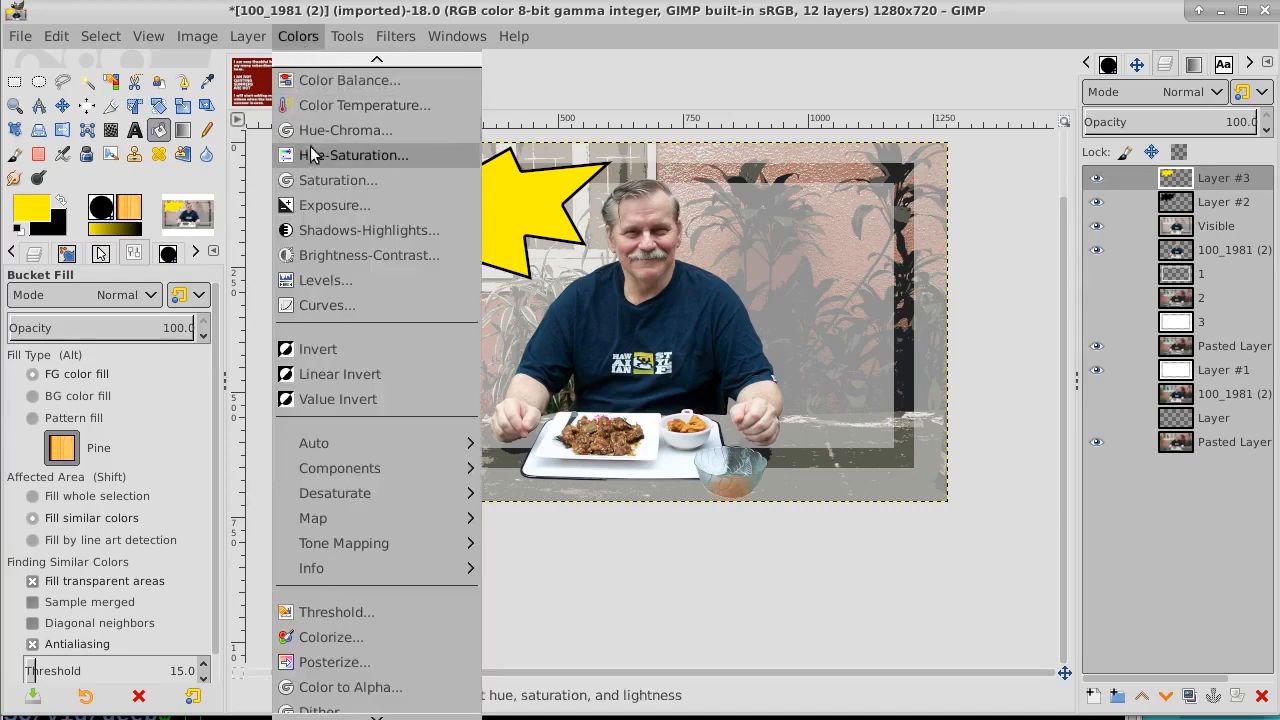
click(587, 62)
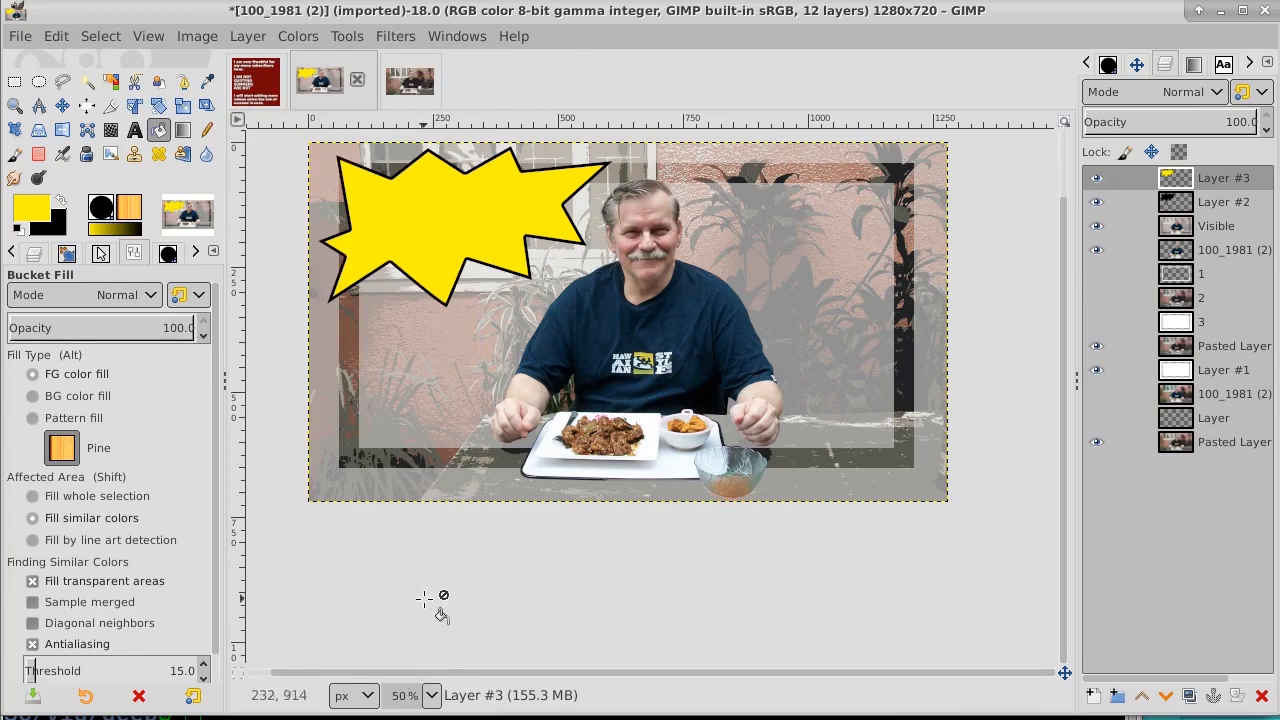
drag(466, 541, 660, 616)
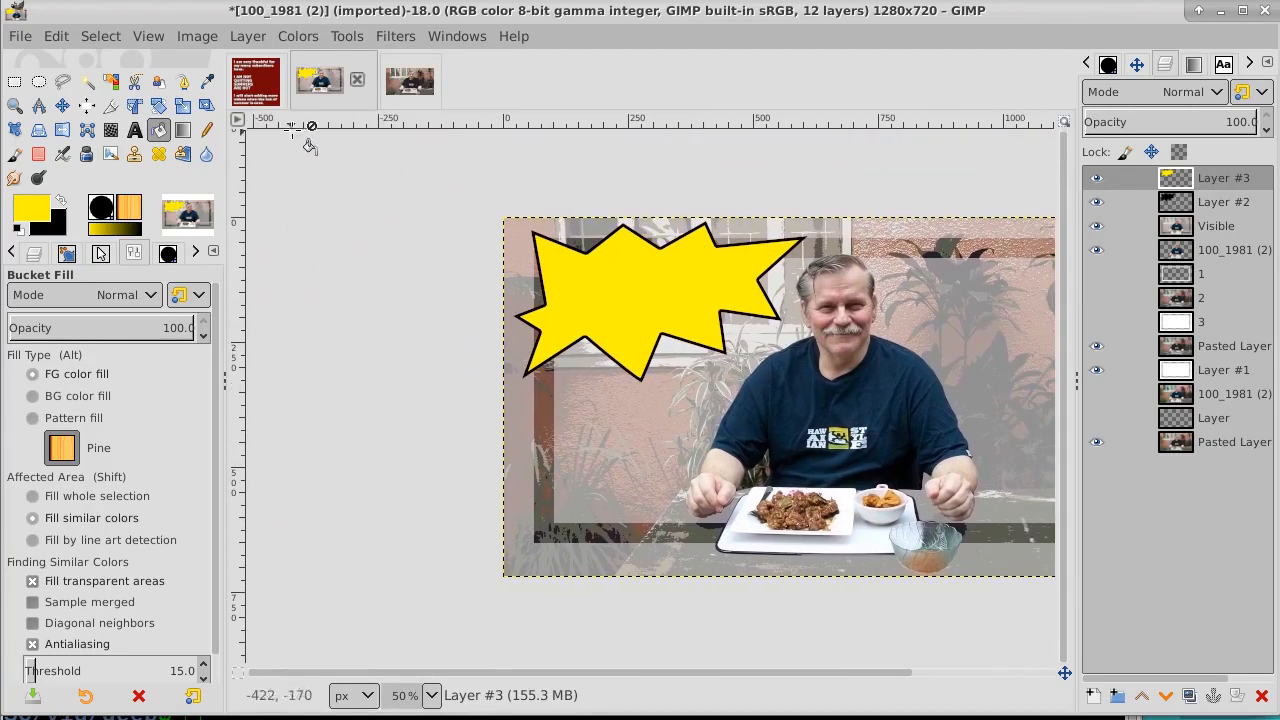
click(295, 38)
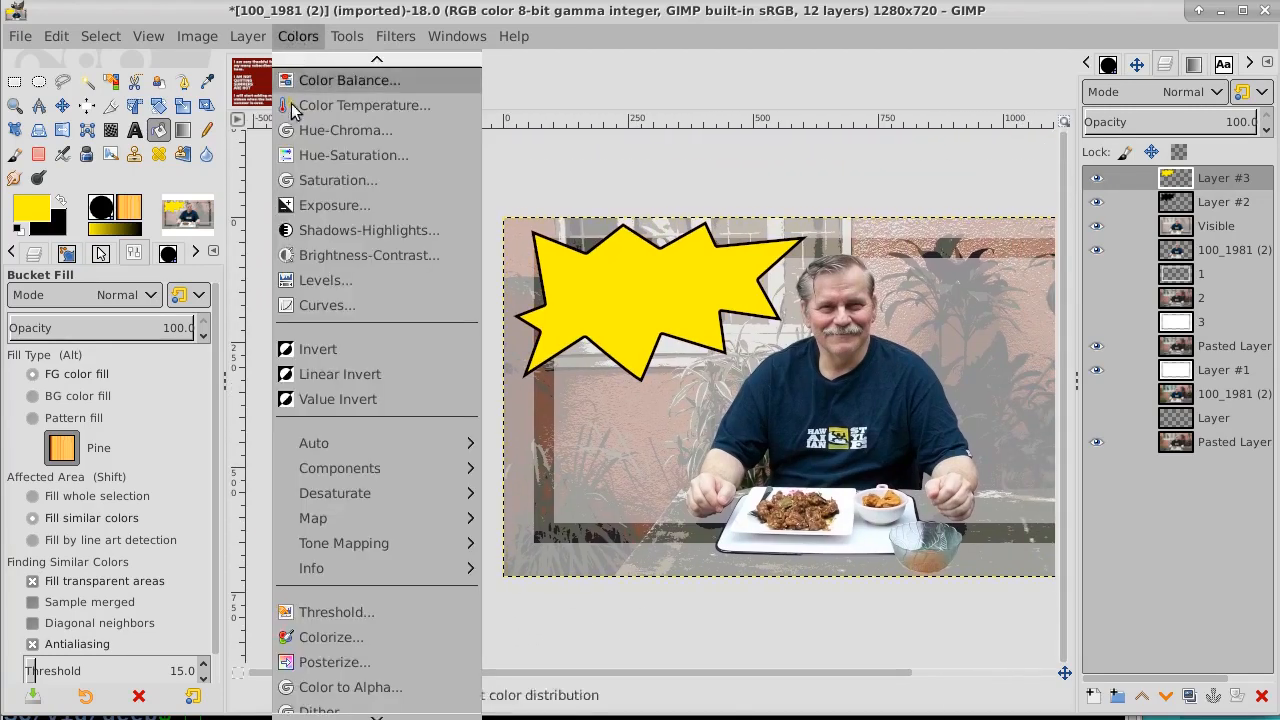
click(295, 156)
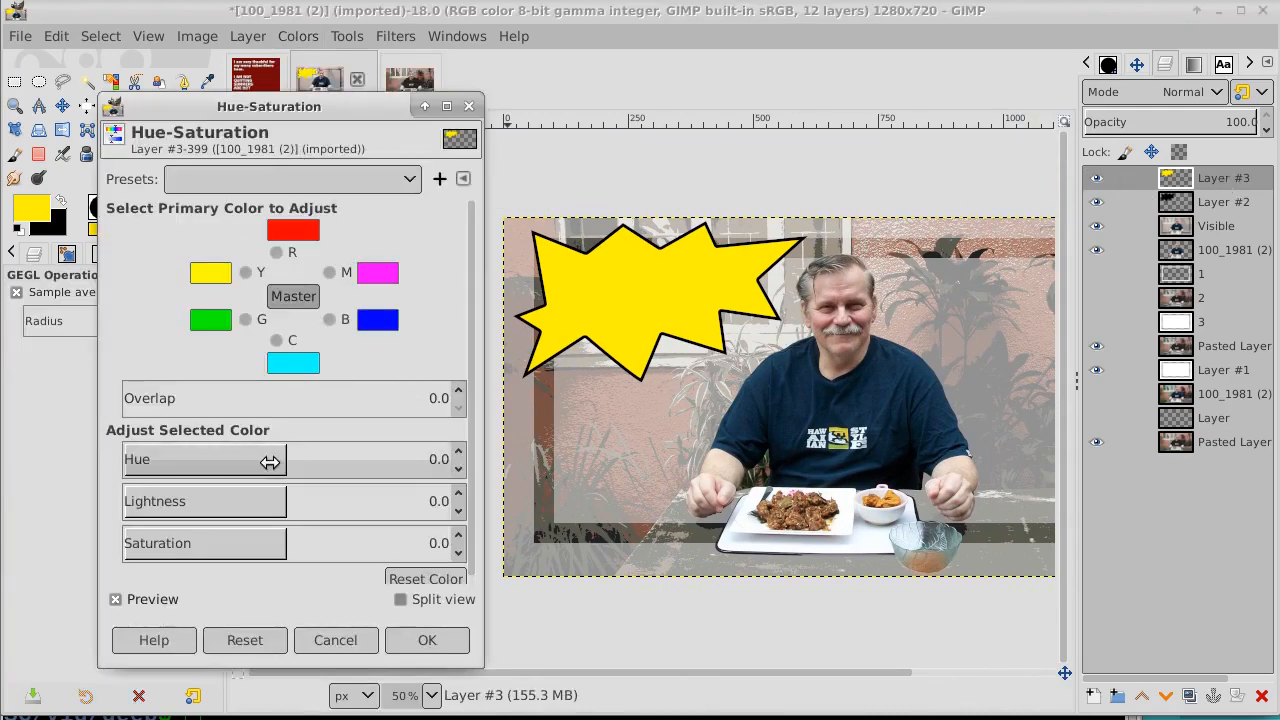
drag(276, 461, 409, 455)
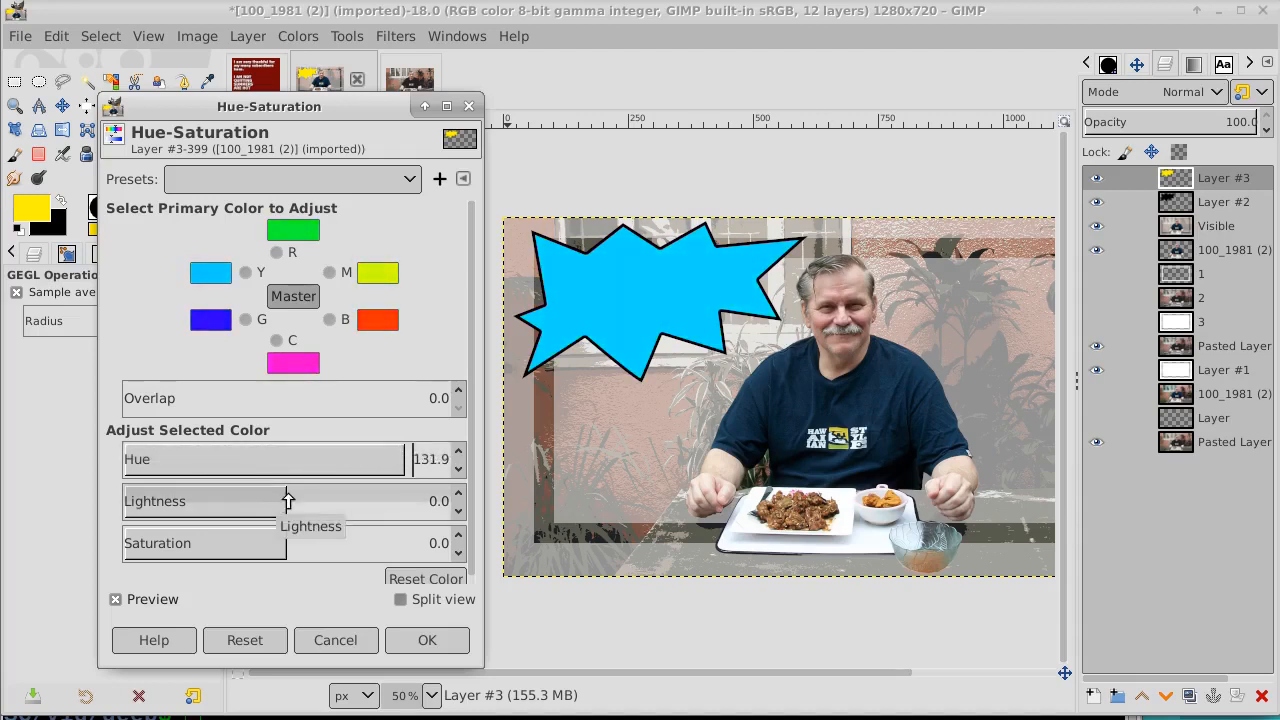
drag(283, 503, 178, 501)
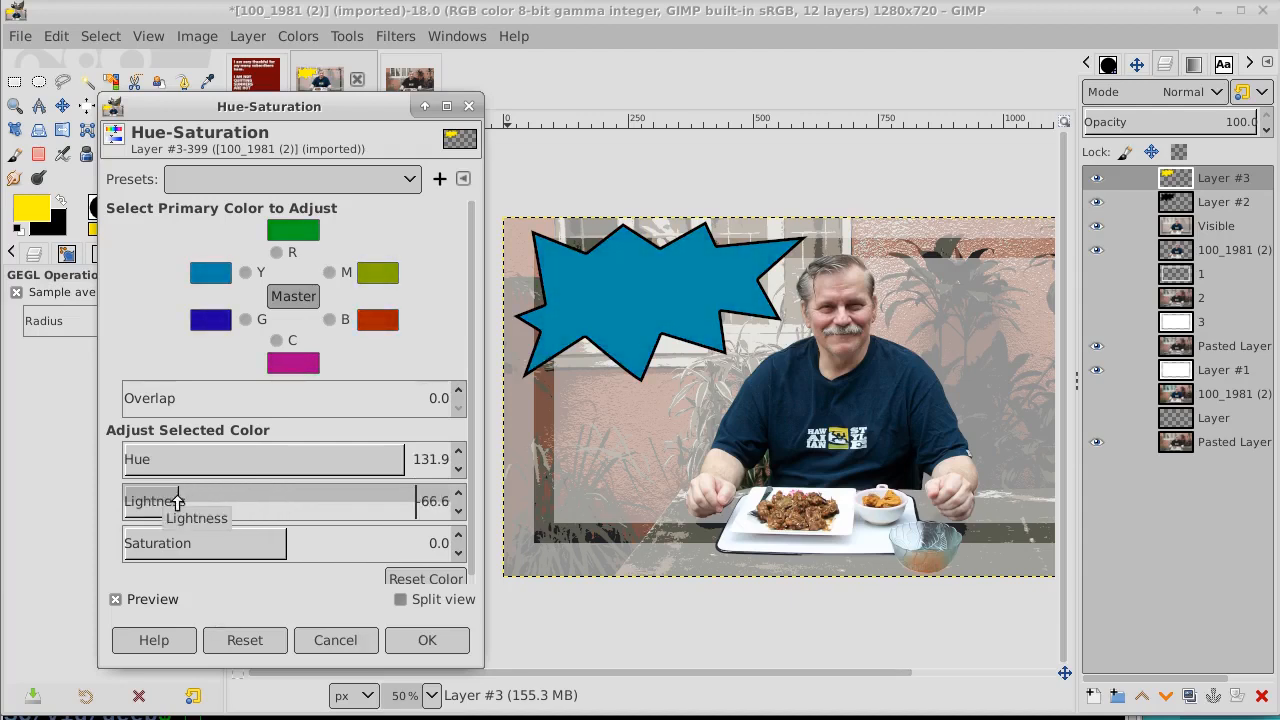
drag(281, 541, 254, 540)
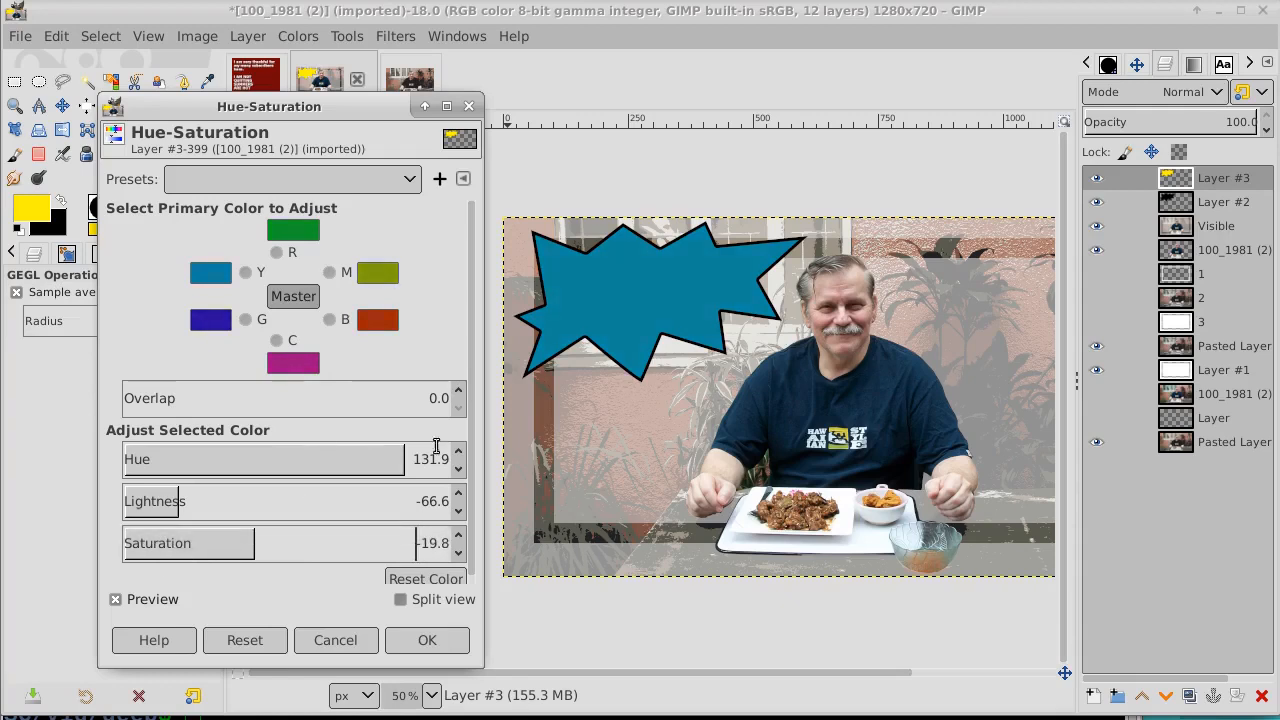
Set Layer #3's opacity to 80.9 and cancel the Hue-Saturation adjustment.
click(1234, 122)
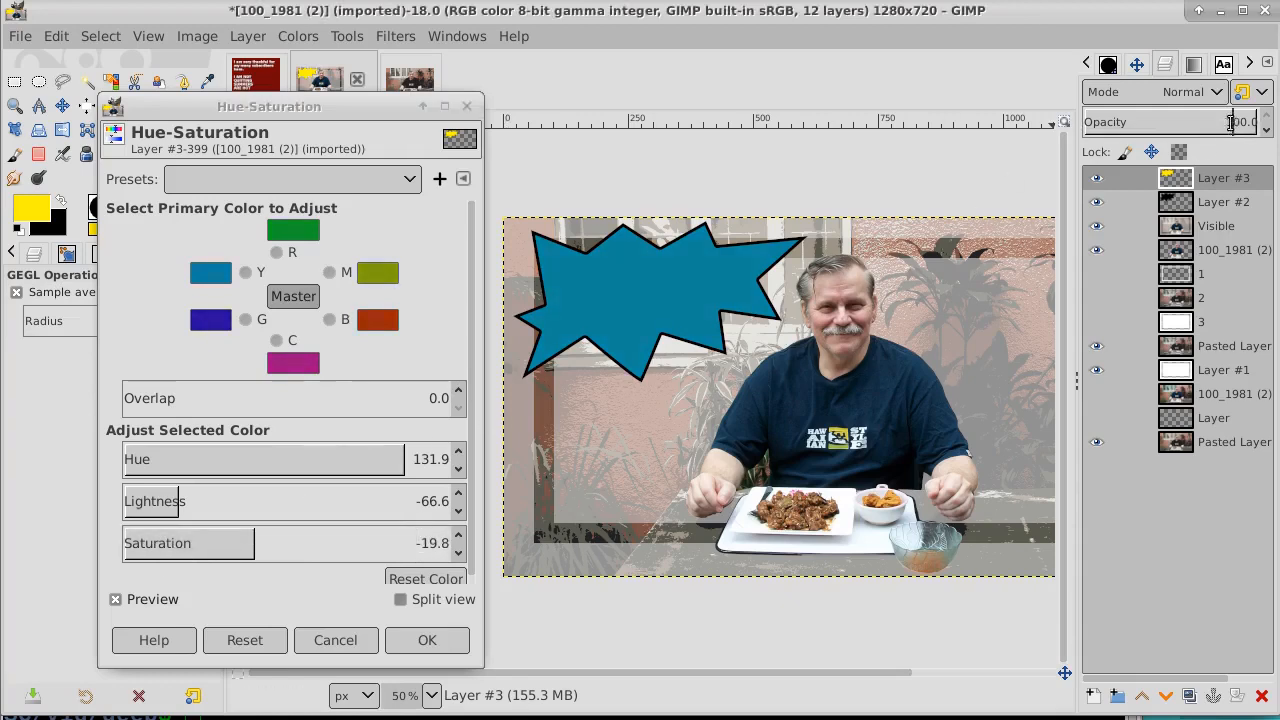
mouse_move(1222, 122)
mouse_down()
mouse_move(1167, 131)
mouse_move(1228, 131)
mouse_up()
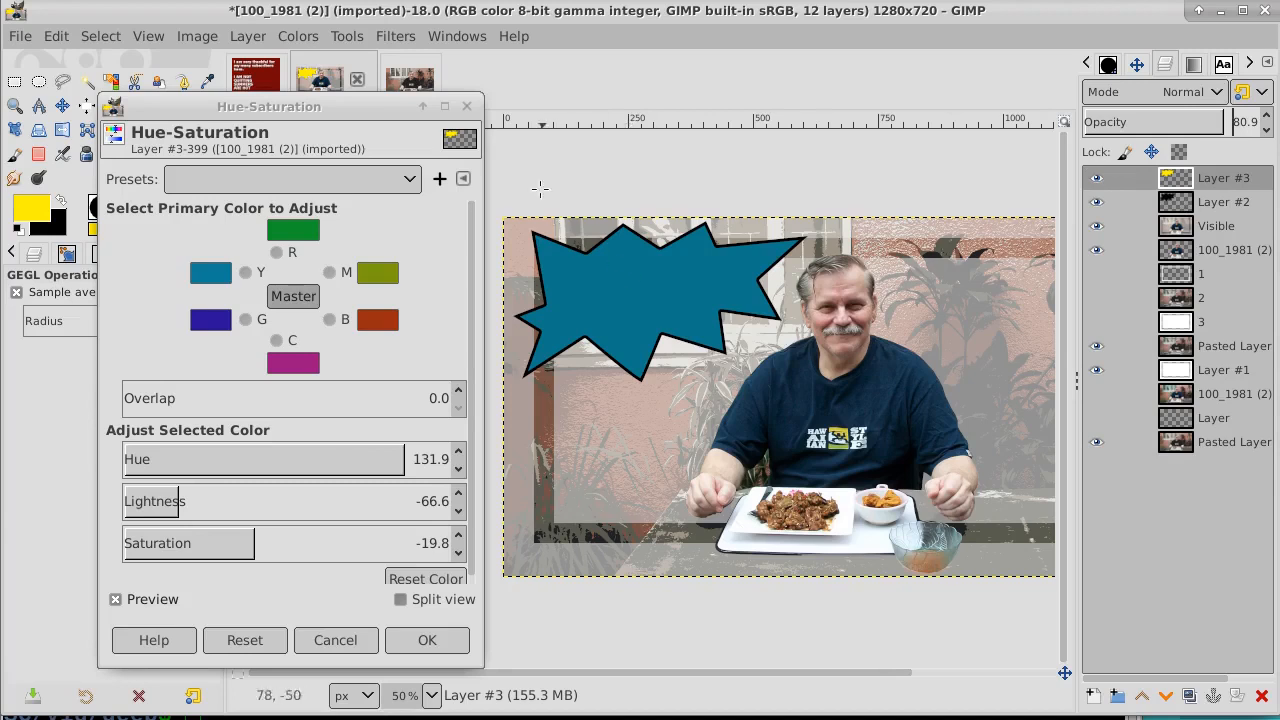
click(335, 640)
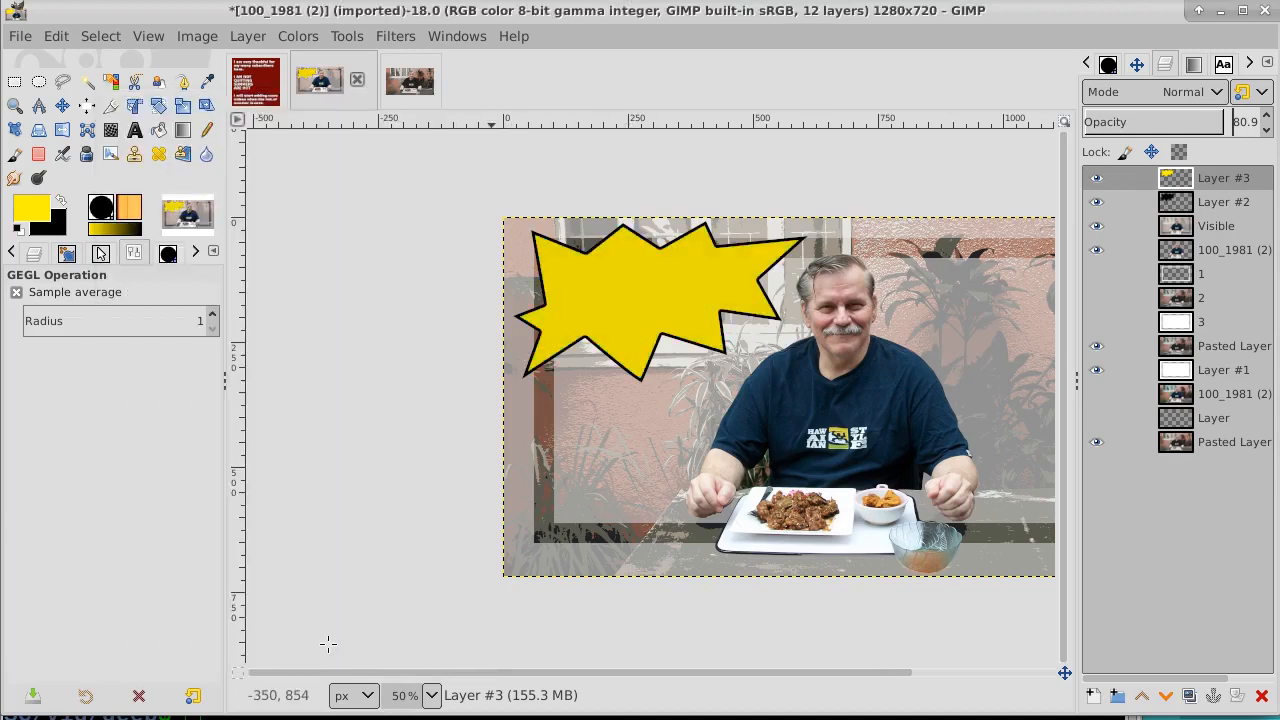
Select the black starburst shape on Layer #2 with Fuzzy Select.
click(1246, 204)
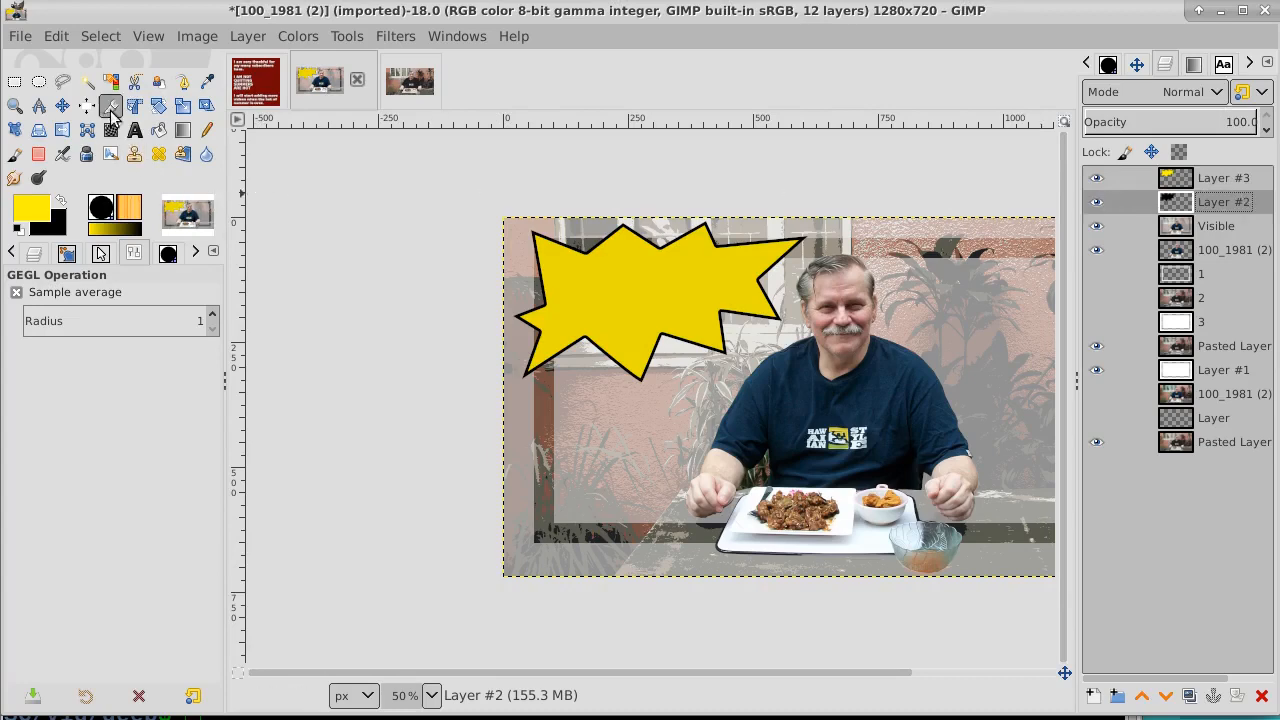
click(86, 82)
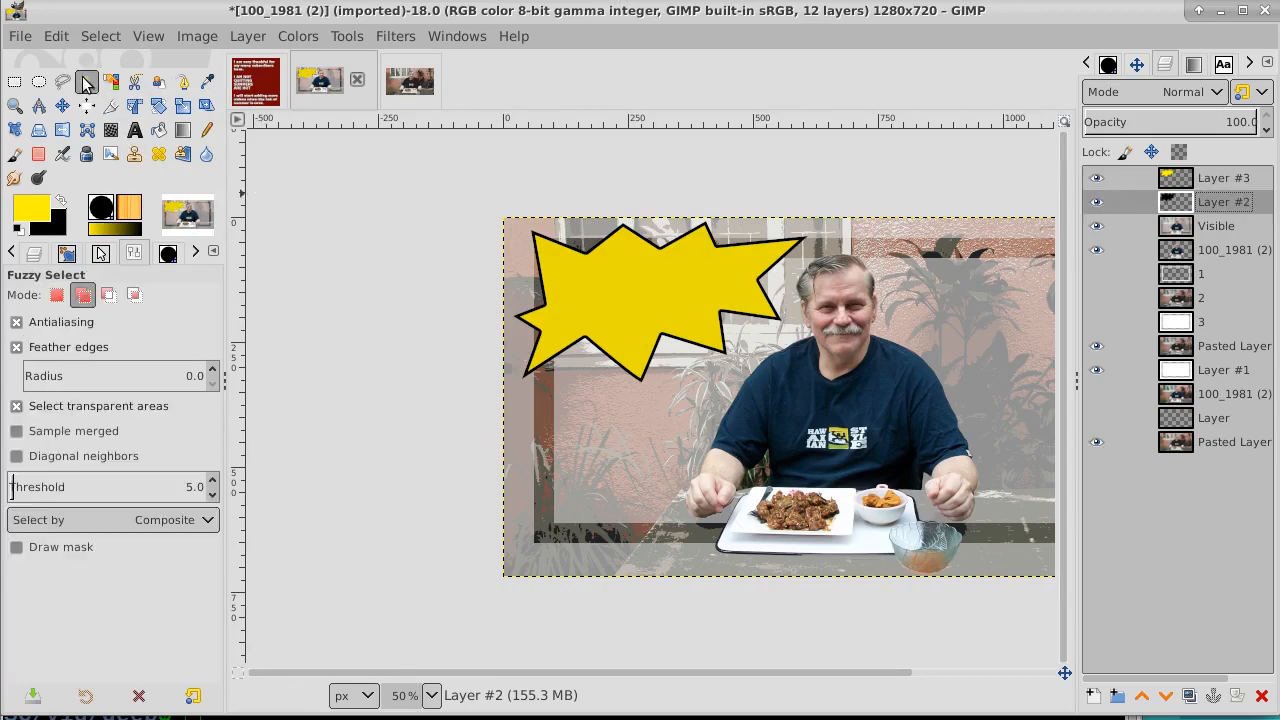
click(678, 292)
Set the foreground color to pure red (ff0000) and bucket-fill the starburst selection on Layer #2.
click(33, 208)
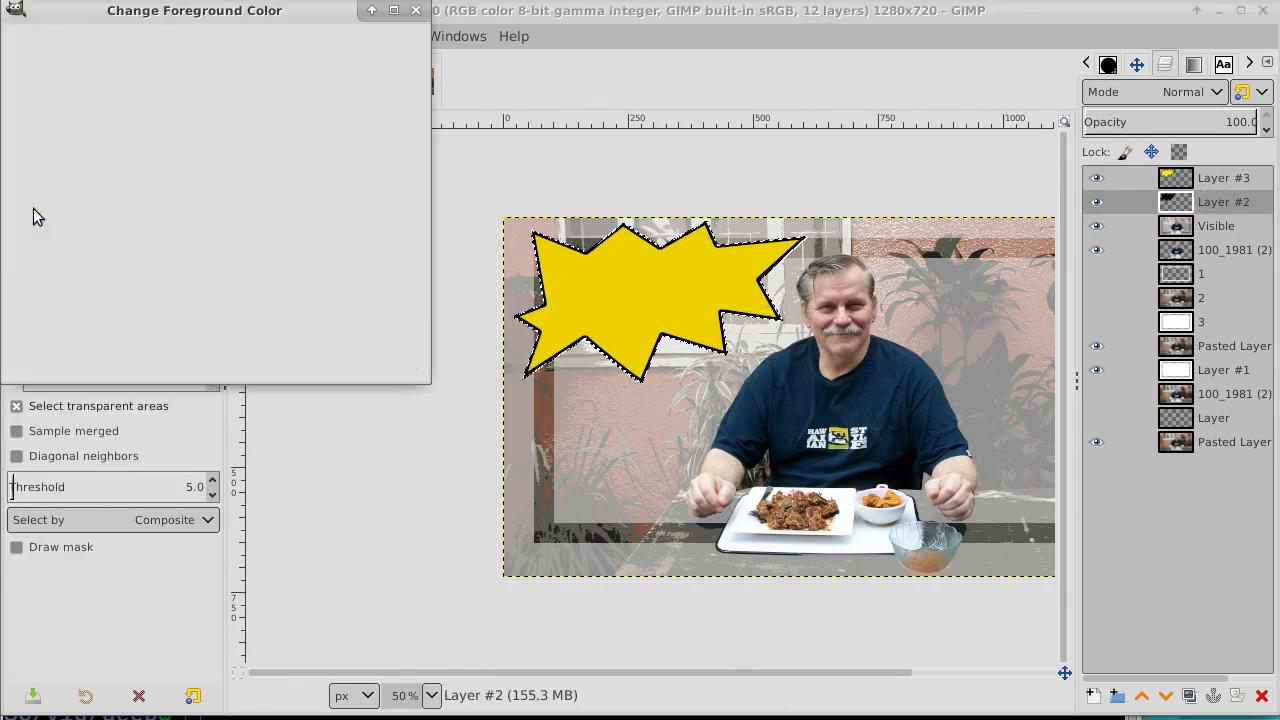
drag(176, 238, 179, 310)
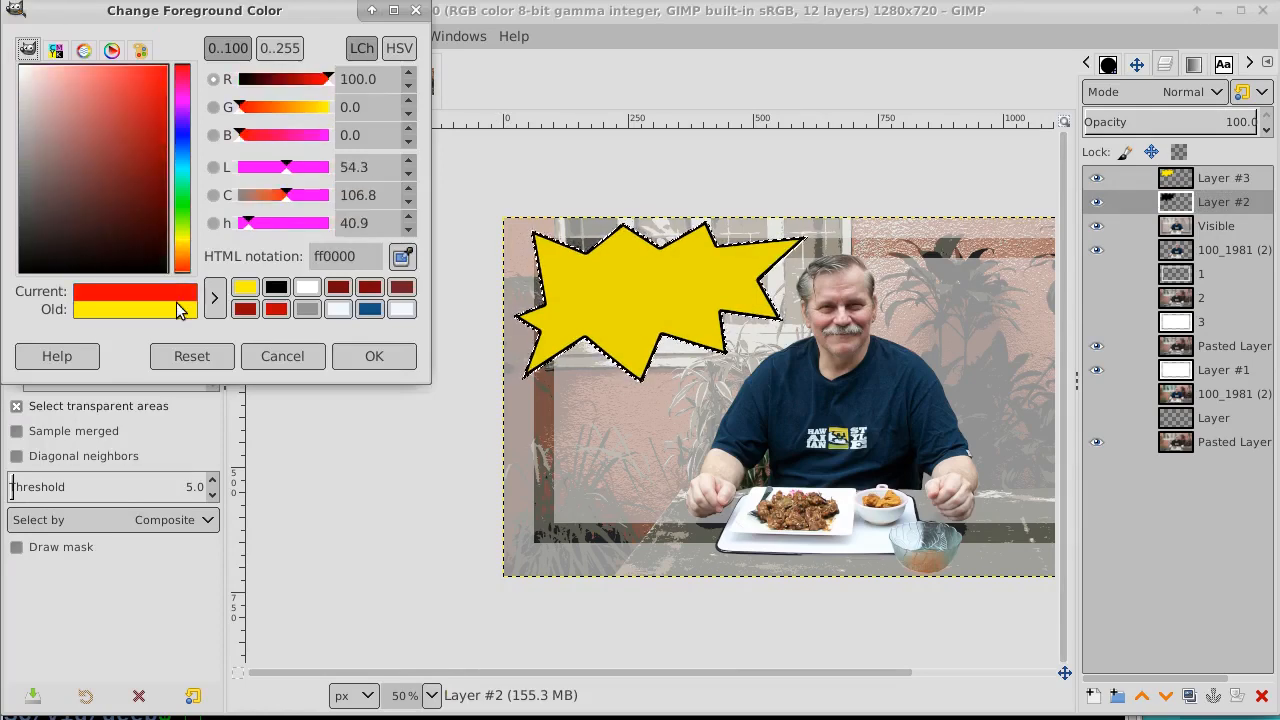
drag(130, 226, 175, 21)
click(374, 358)
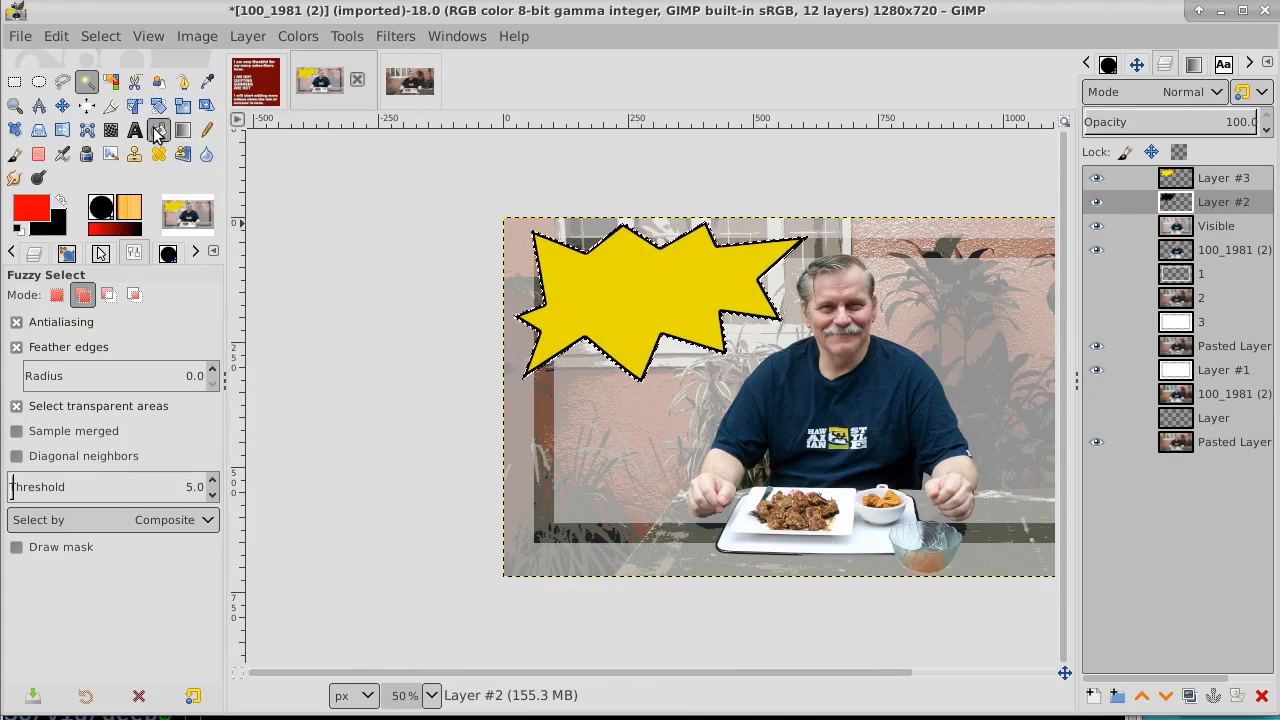
click(157, 131)
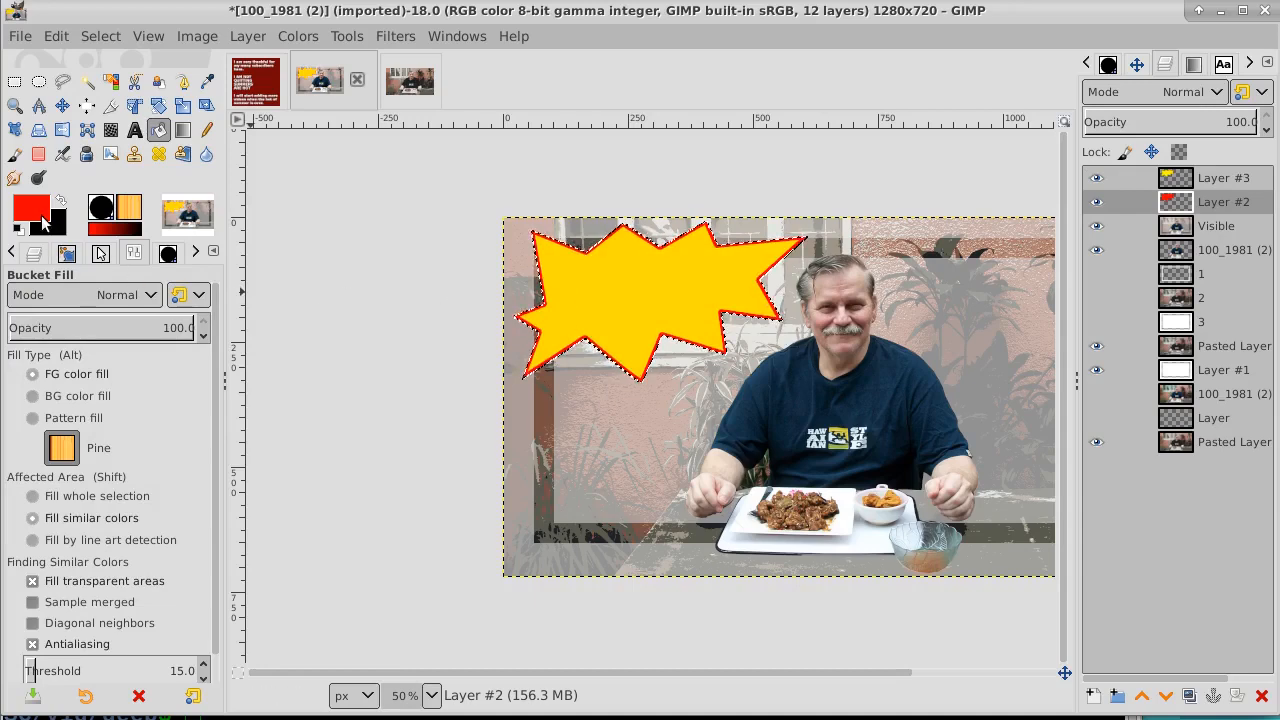
Set the foreground color to dark red (a40000) and refill the starburst selection on Layer #2.
click(26, 221)
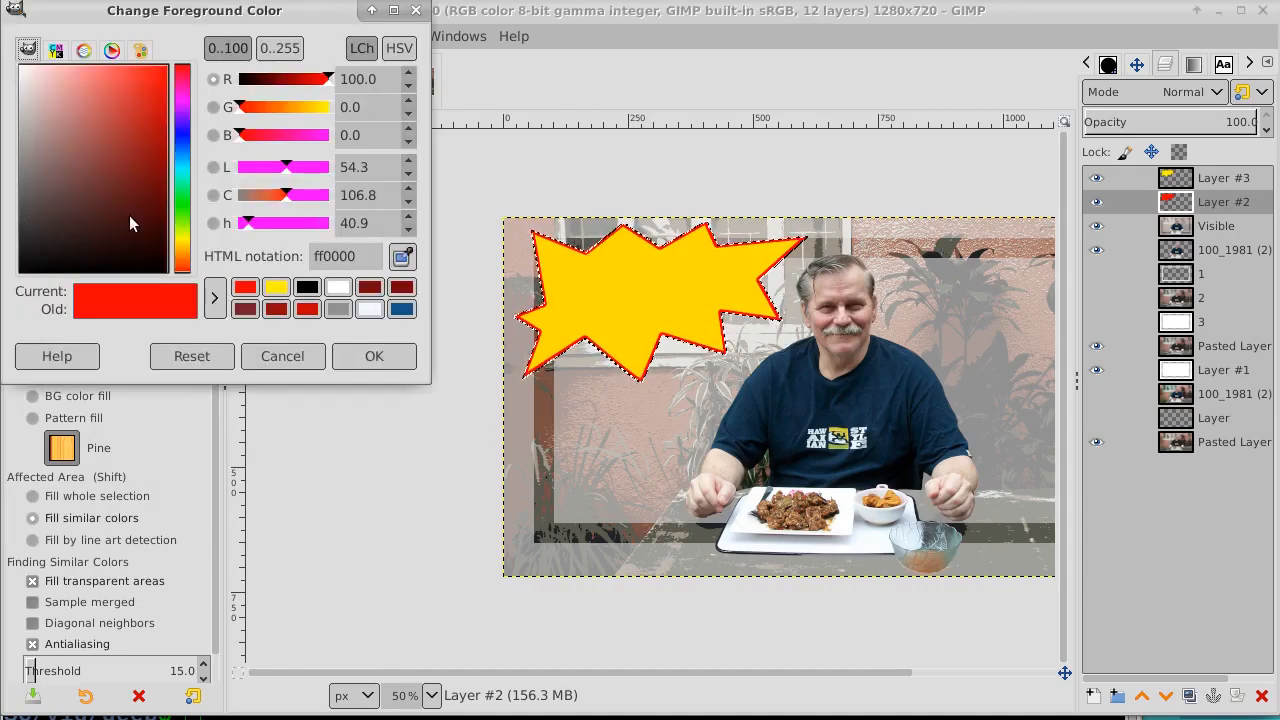
drag(130, 223, 174, 145)
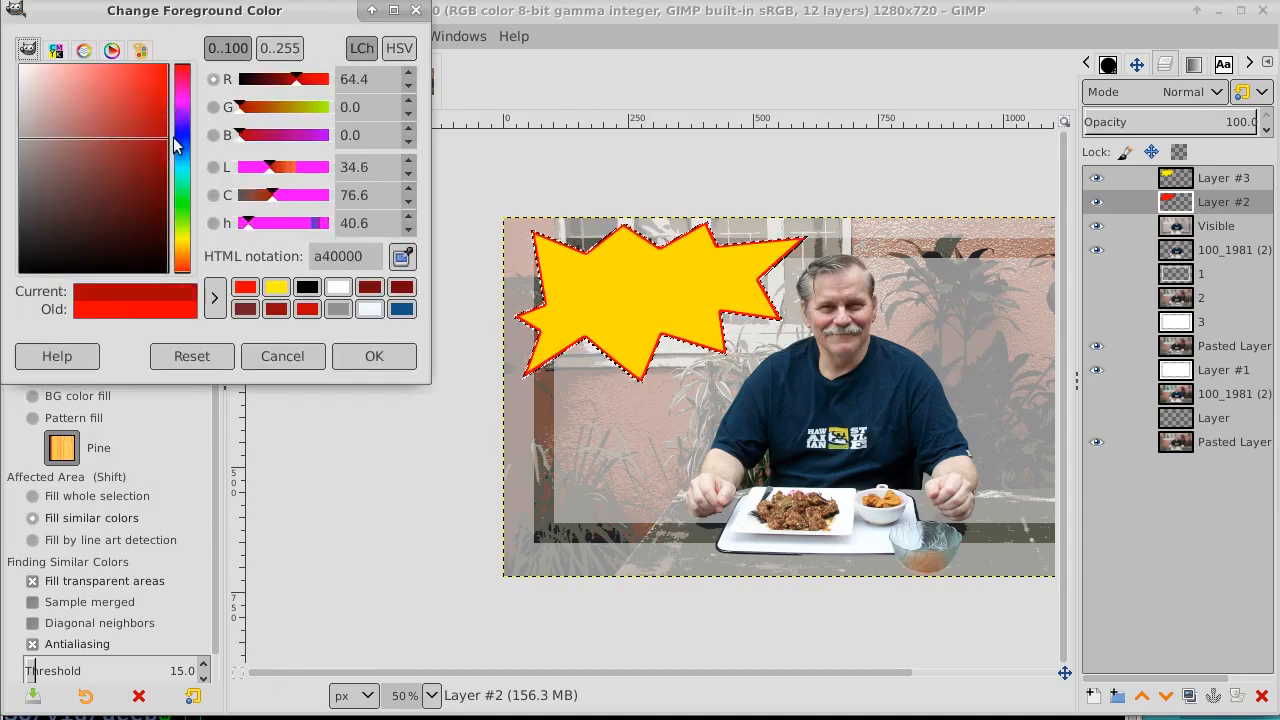
click(366, 355)
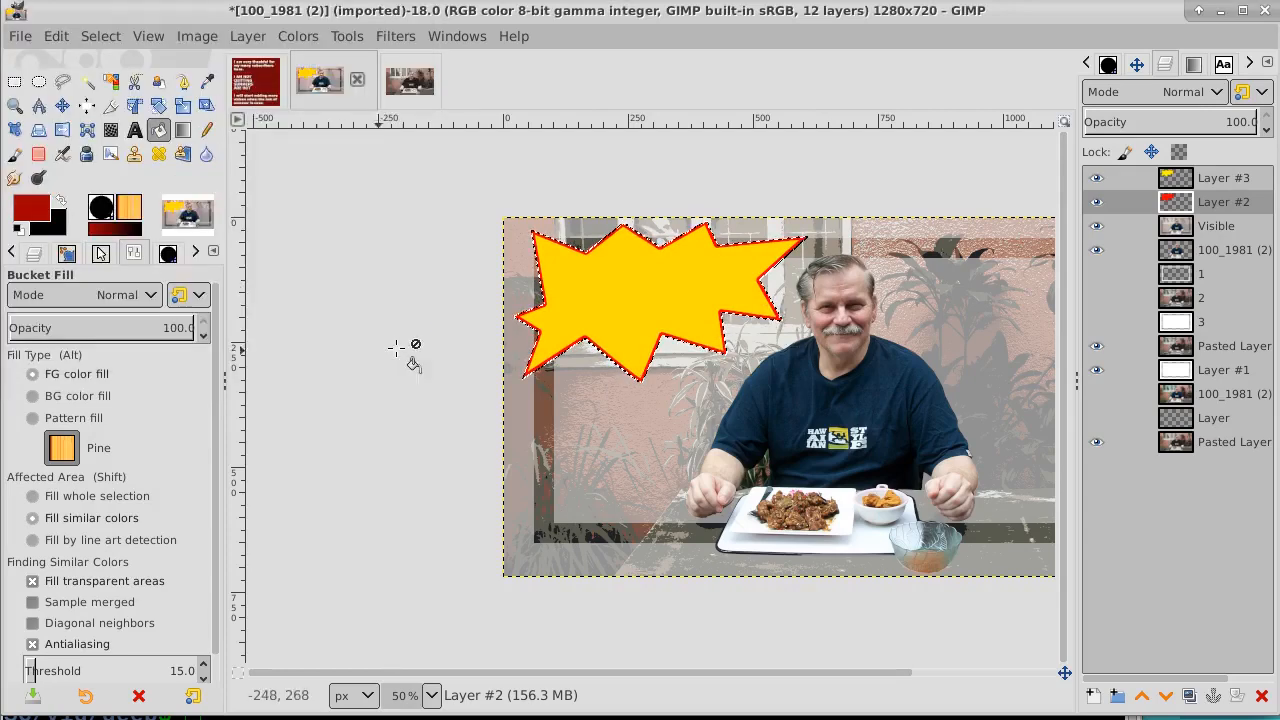
click(678, 285)
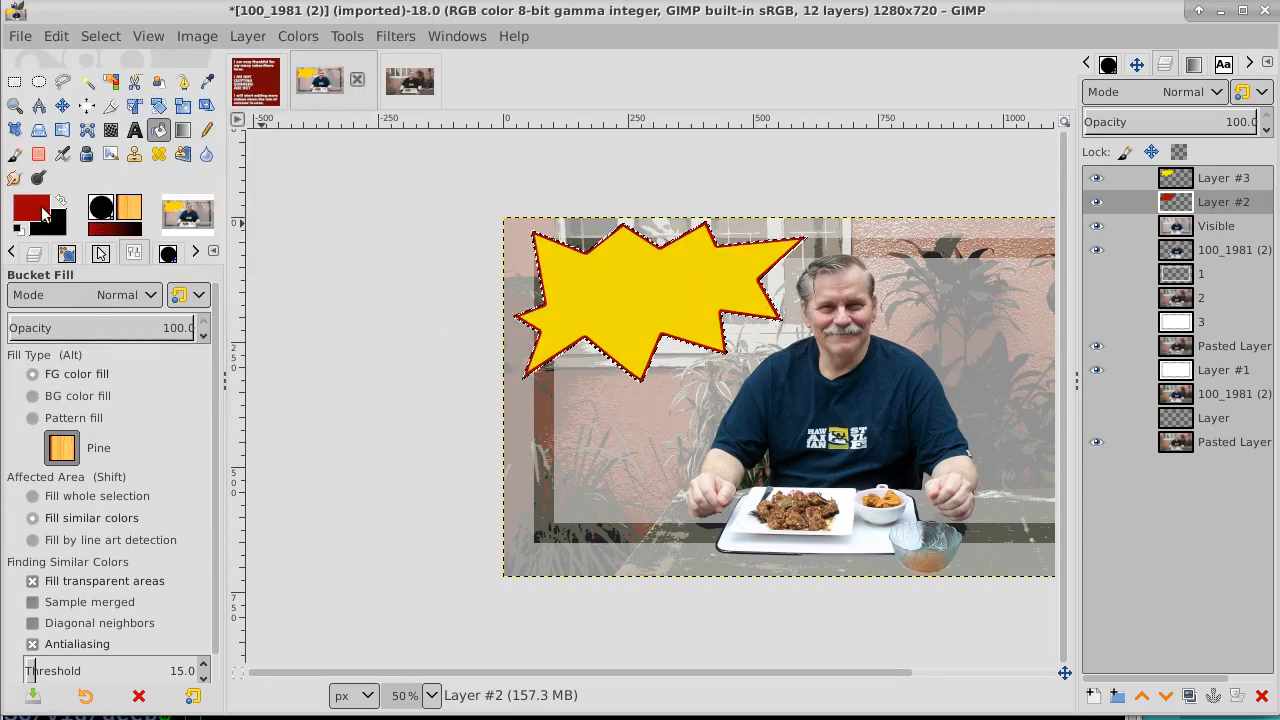
Refill the starburst selection on Layer #2 with a lighter red (d71616) and make Layer #3 the active layer.
click(44, 213)
drag(129, 137, 154, 98)
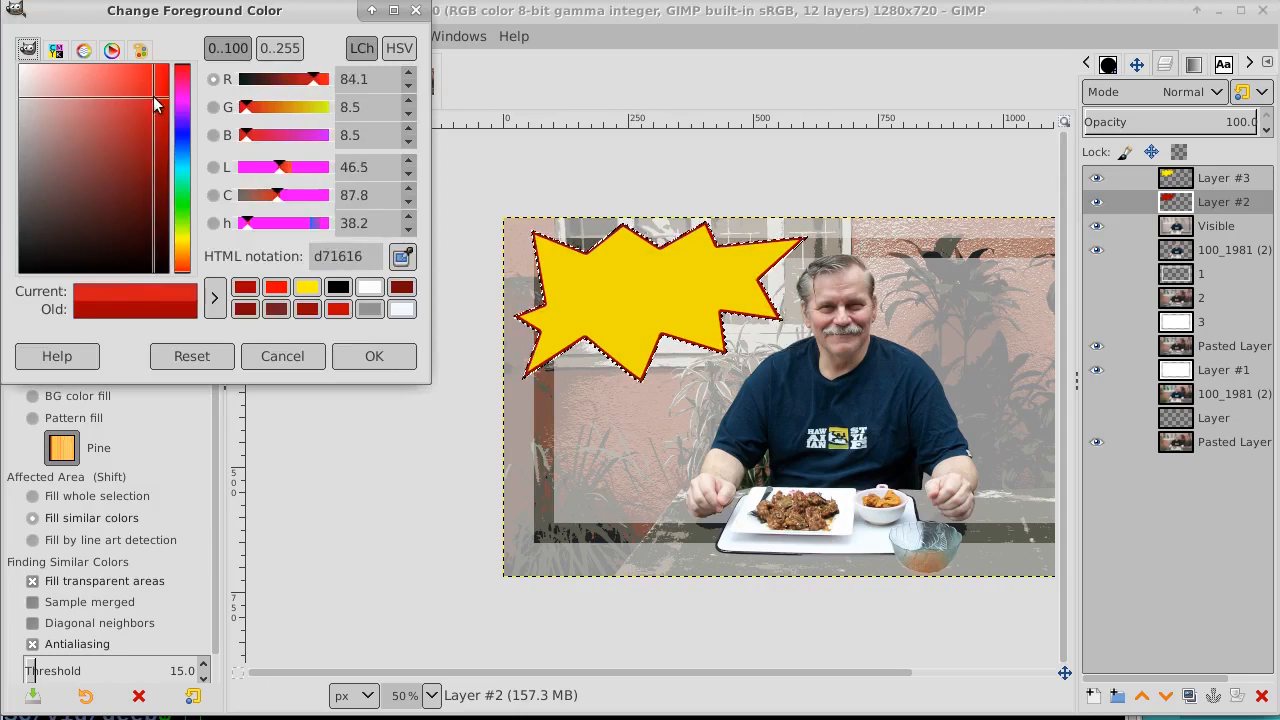
click(372, 357)
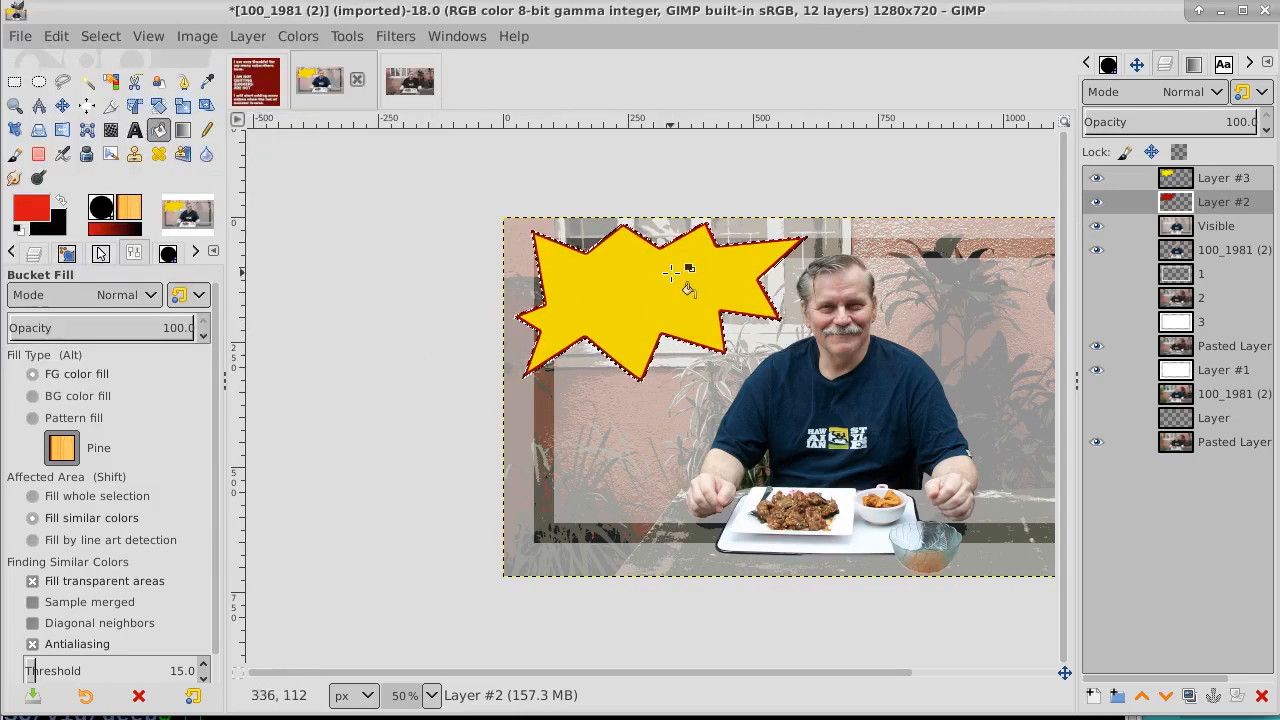
click(1236, 180)
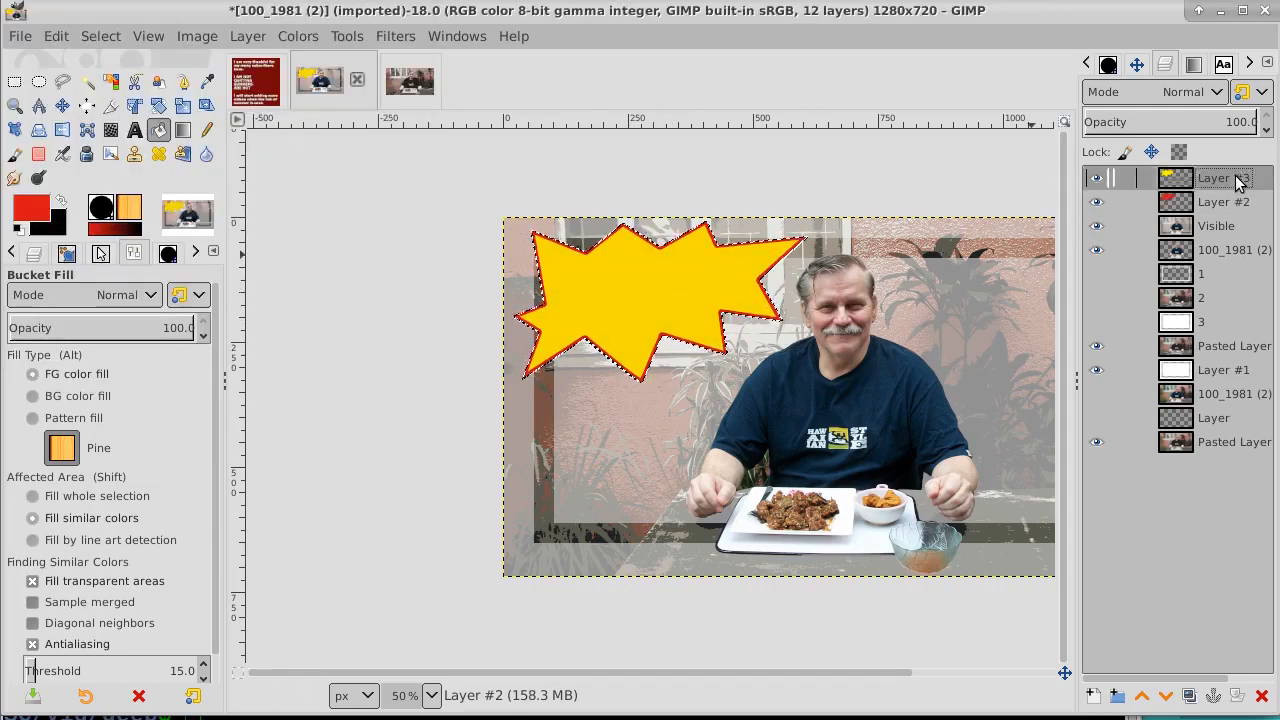
Merge Layer #3 down into Layer #2 and lower the merged starburst layer's opacity so the background shows through.
right_click(1236, 180)
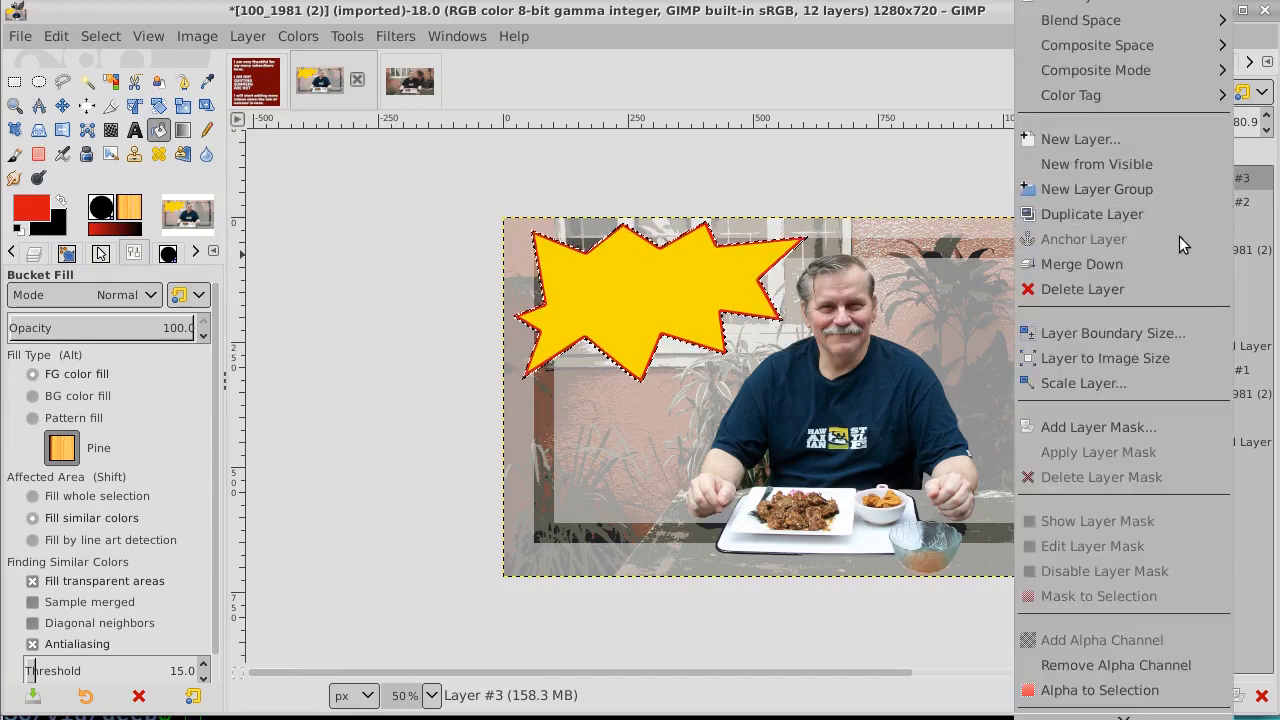
click(1167, 263)
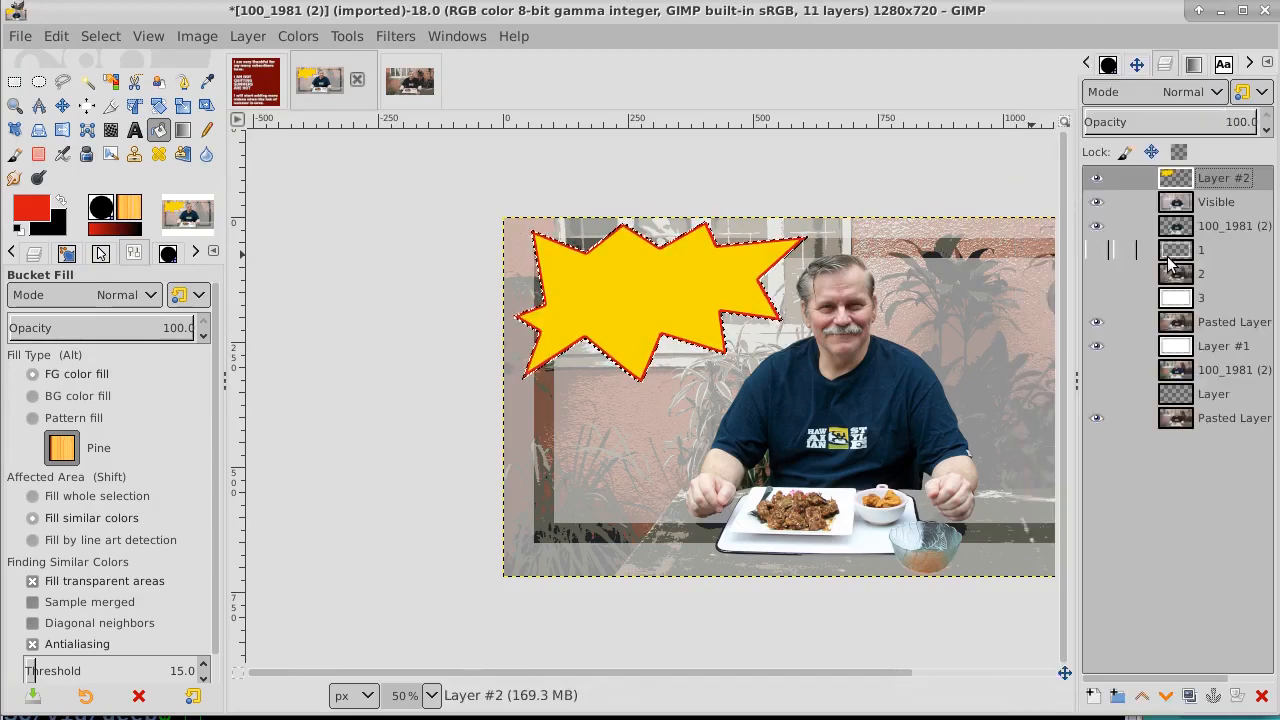
click(1206, 205)
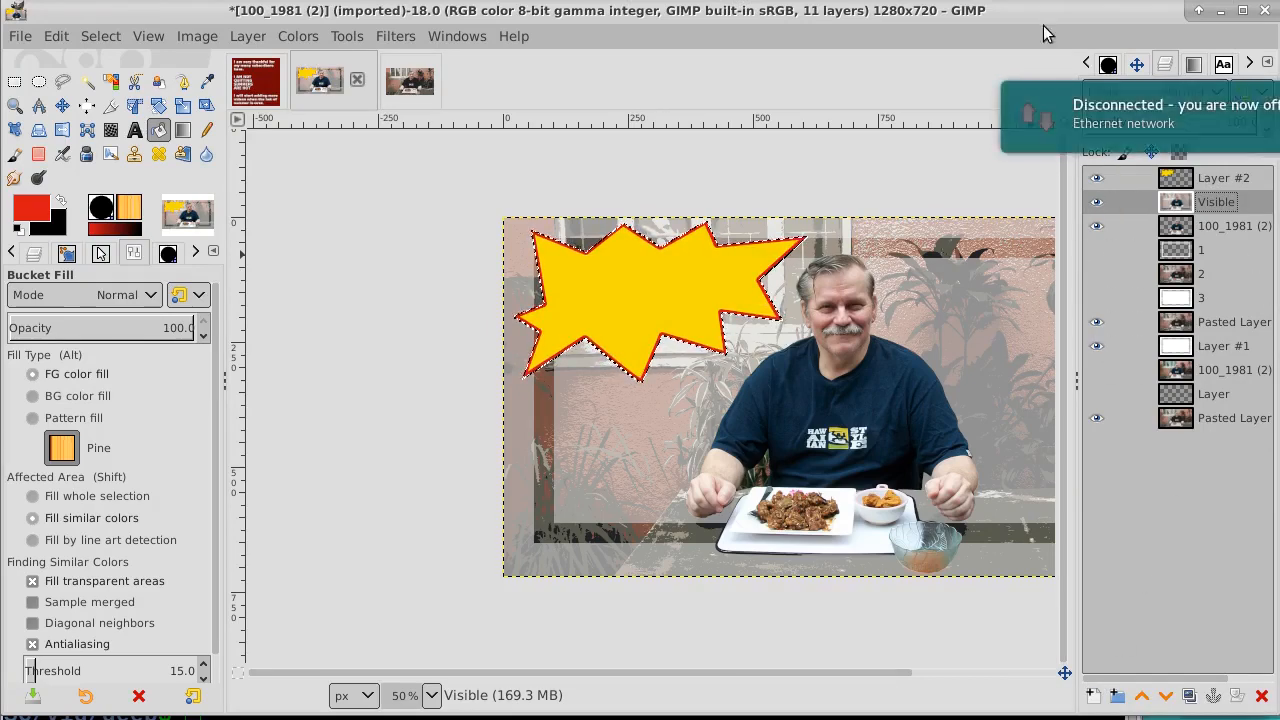
click(1220, 179)
click(1222, 122)
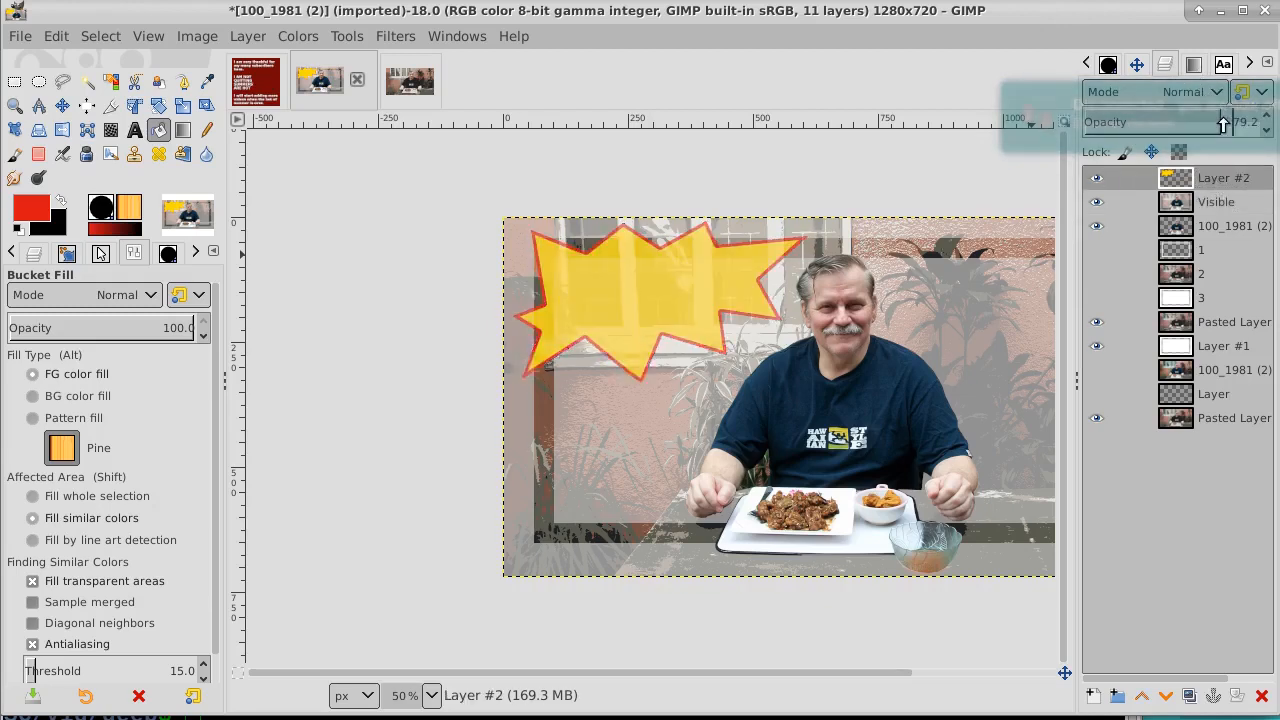
drag(1222, 122, 1203, 122)
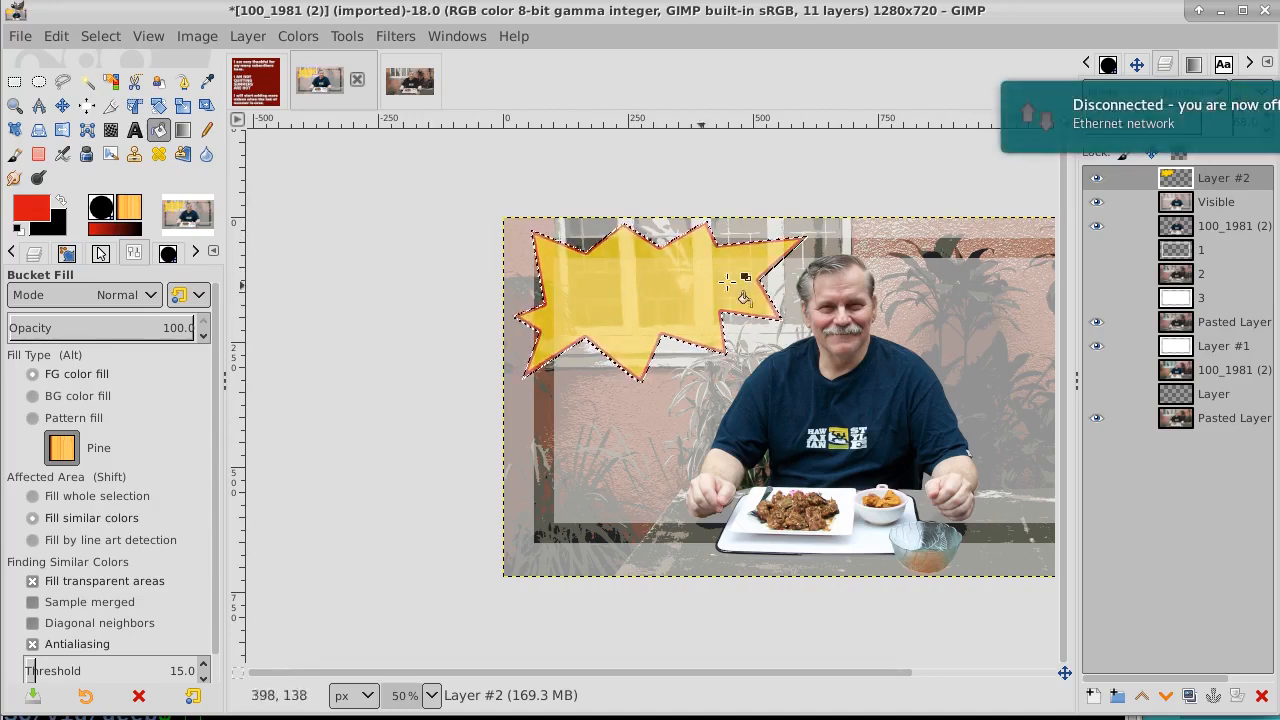
Create a new 1280 x 720 px transparent layer directly above the Visible layer.
click(1228, 202)
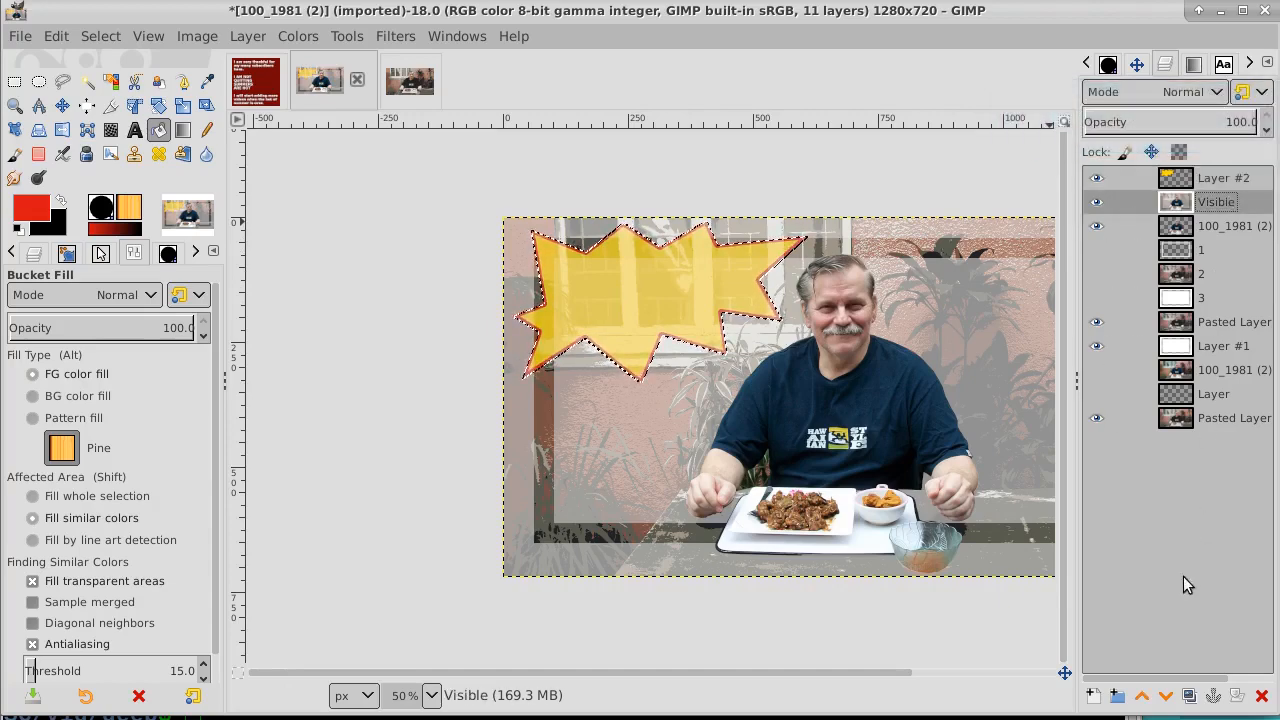
click(1094, 697)
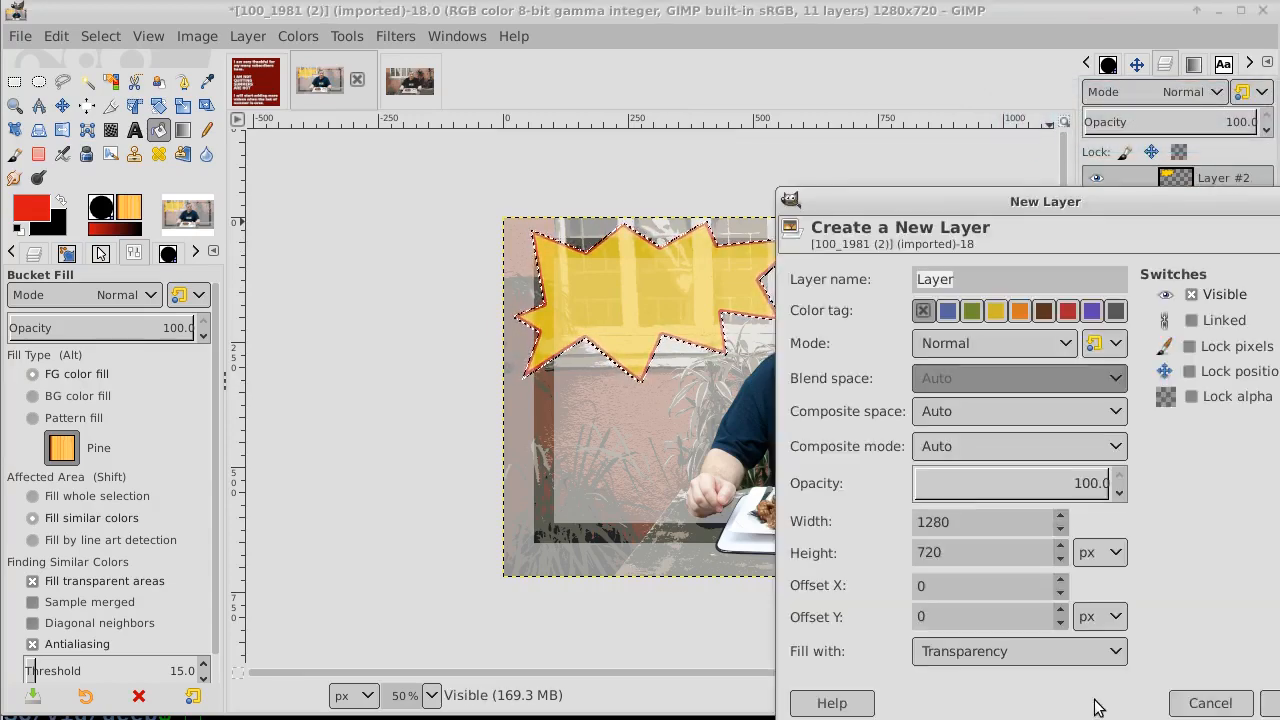
key(Return)
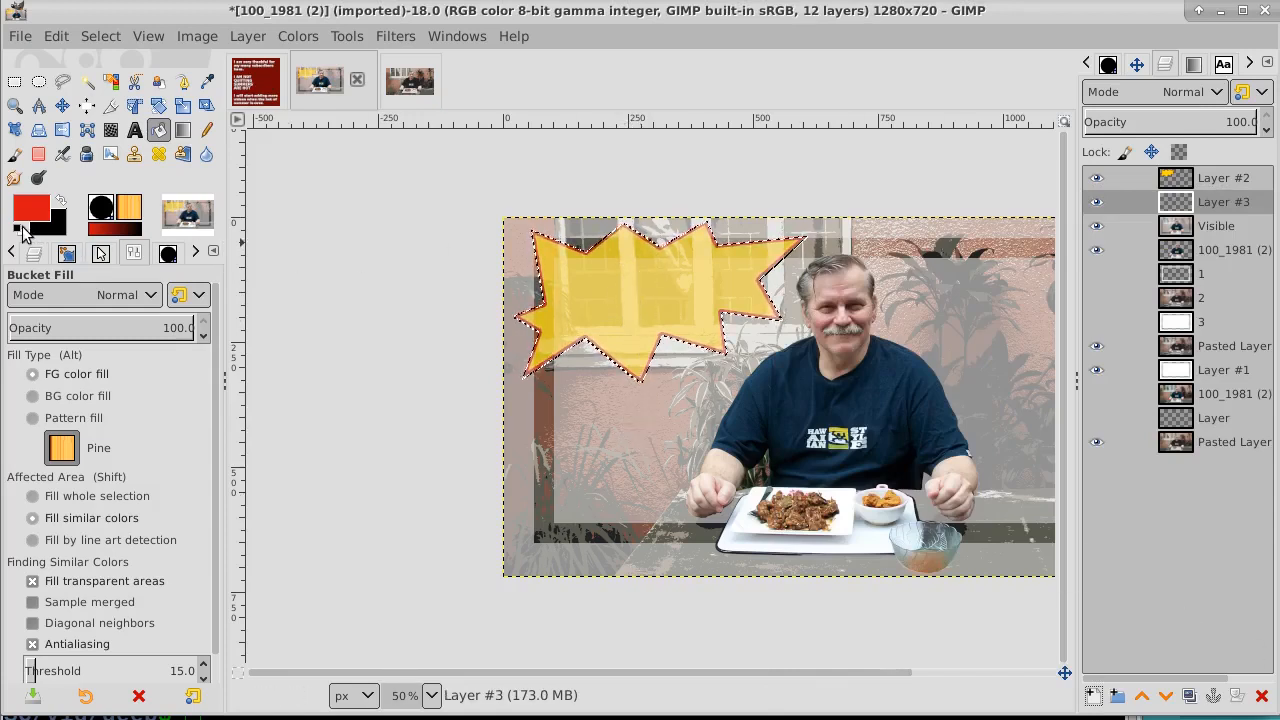
Fill the starburst selection with white on the new Layer #3 and set that layer's opacity to 71.9.
click(19, 228)
click(61, 200)
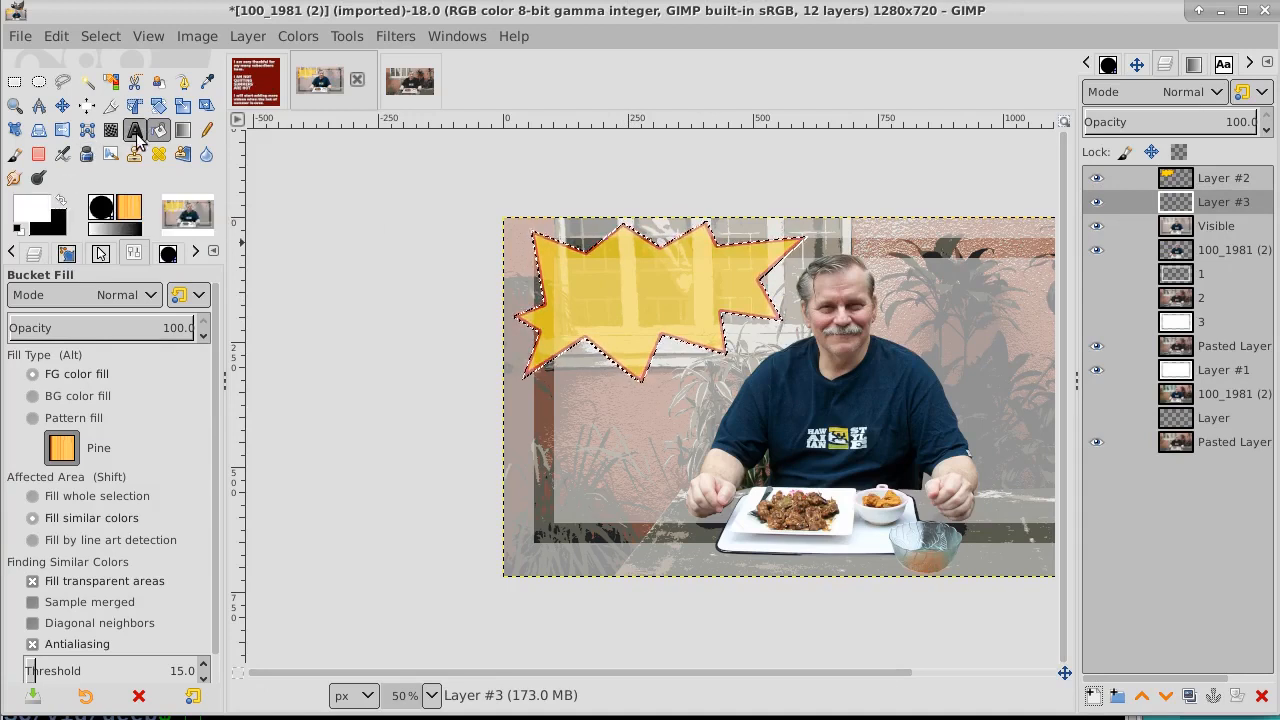
click(687, 270)
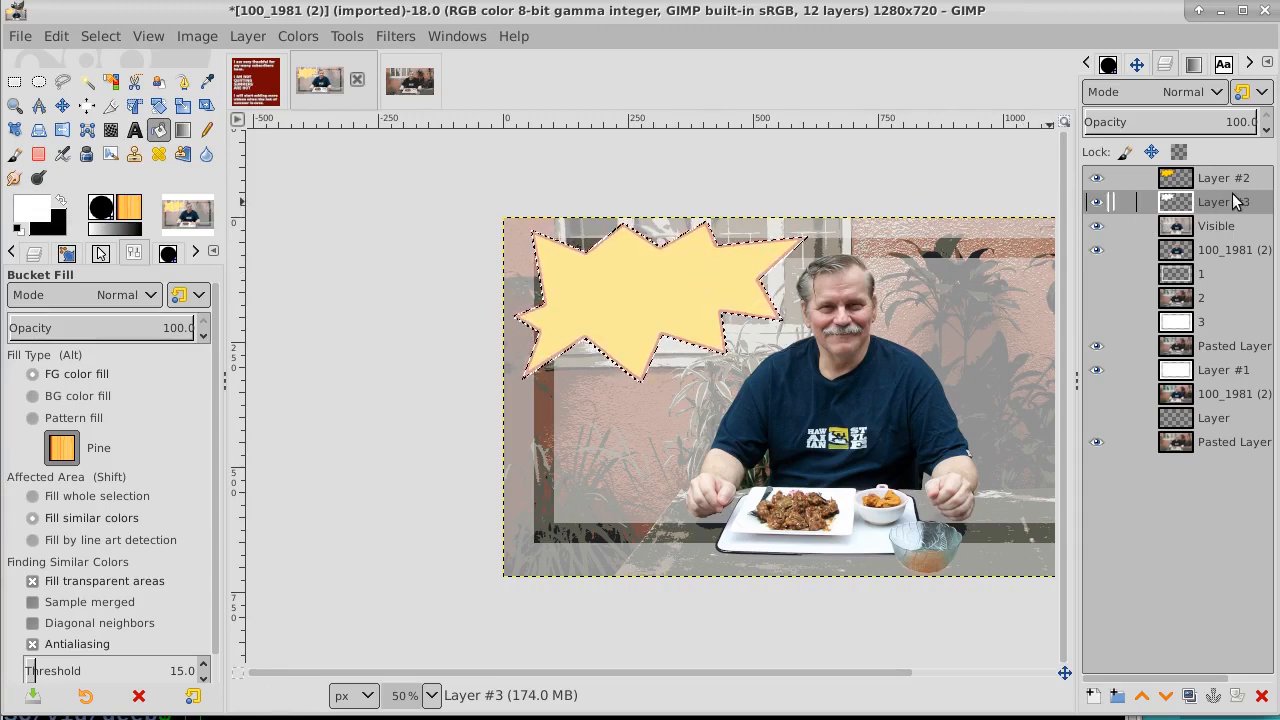
click(1219, 121)
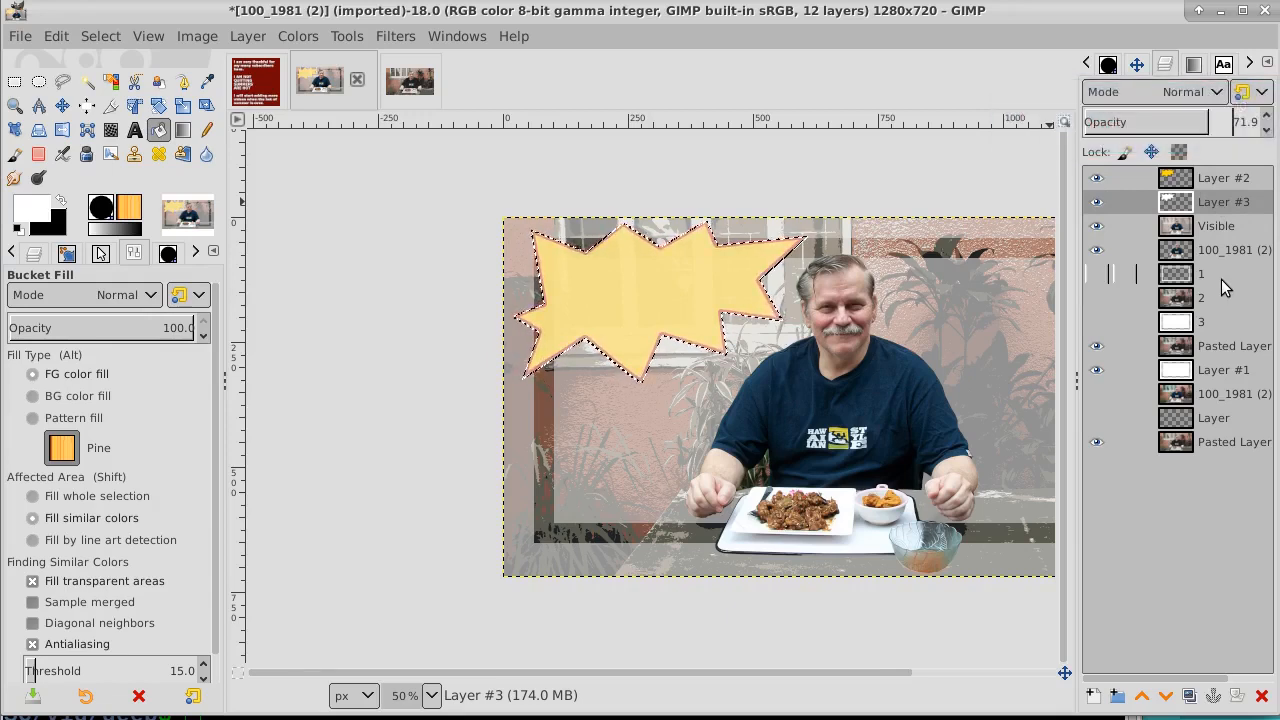
Switch to the exp image window and toggle the LIKE AND SUBSCRIBE text layer off and back on.
key(alt+Tab)
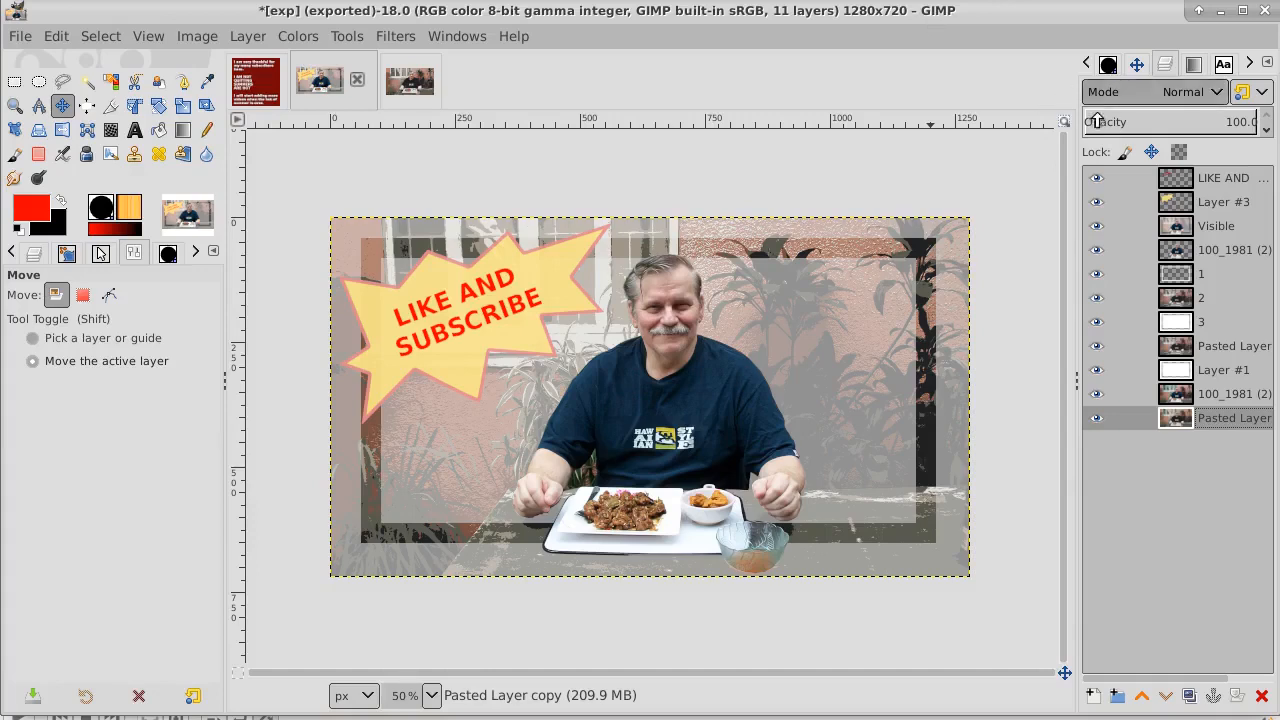
click(1097, 178)
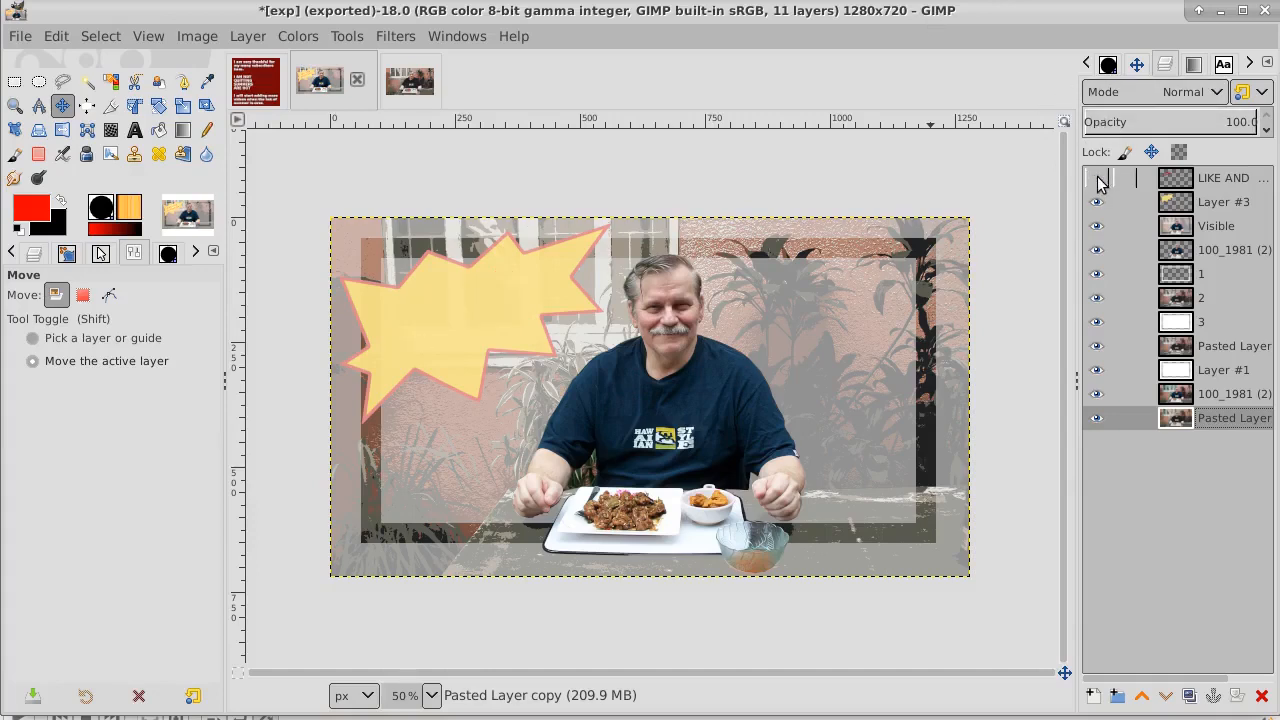
click(1097, 178)
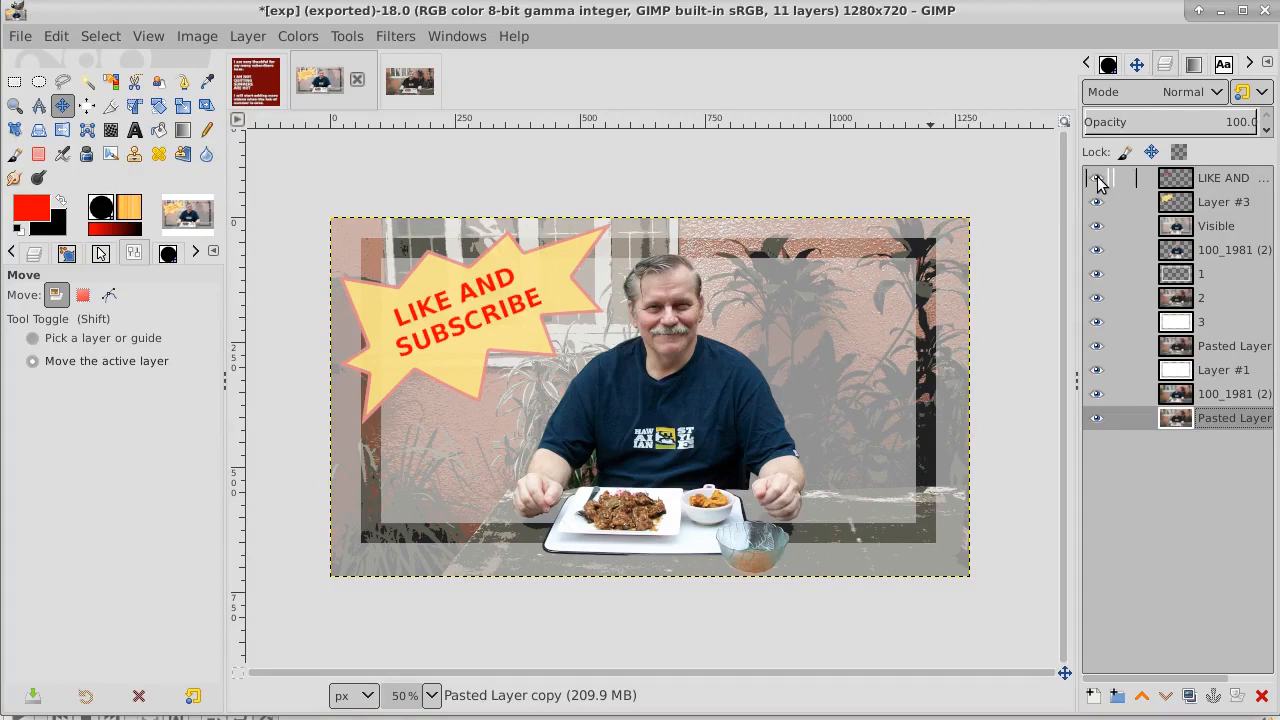
Copy the starburst on Layer #3 and paste it as a new layer directly above the semi-transparent Pasted Layer copy.
click(1236, 207)
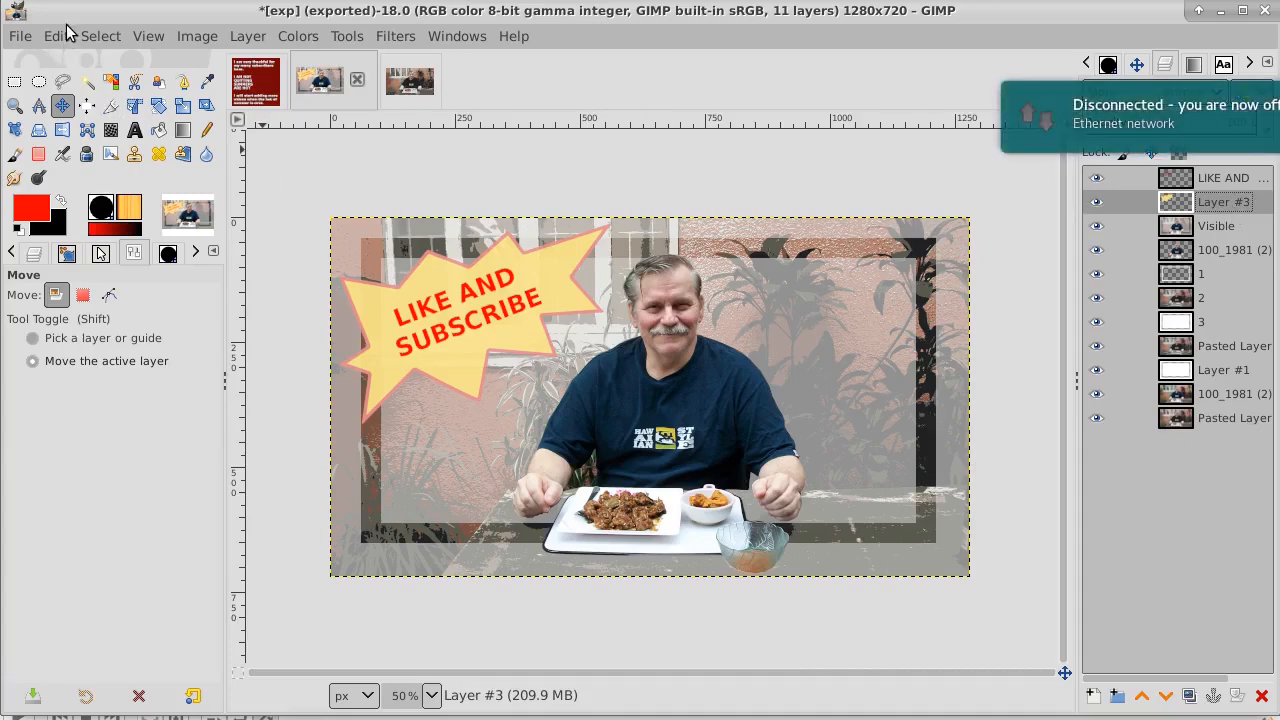
click(67, 36)
click(82, 199)
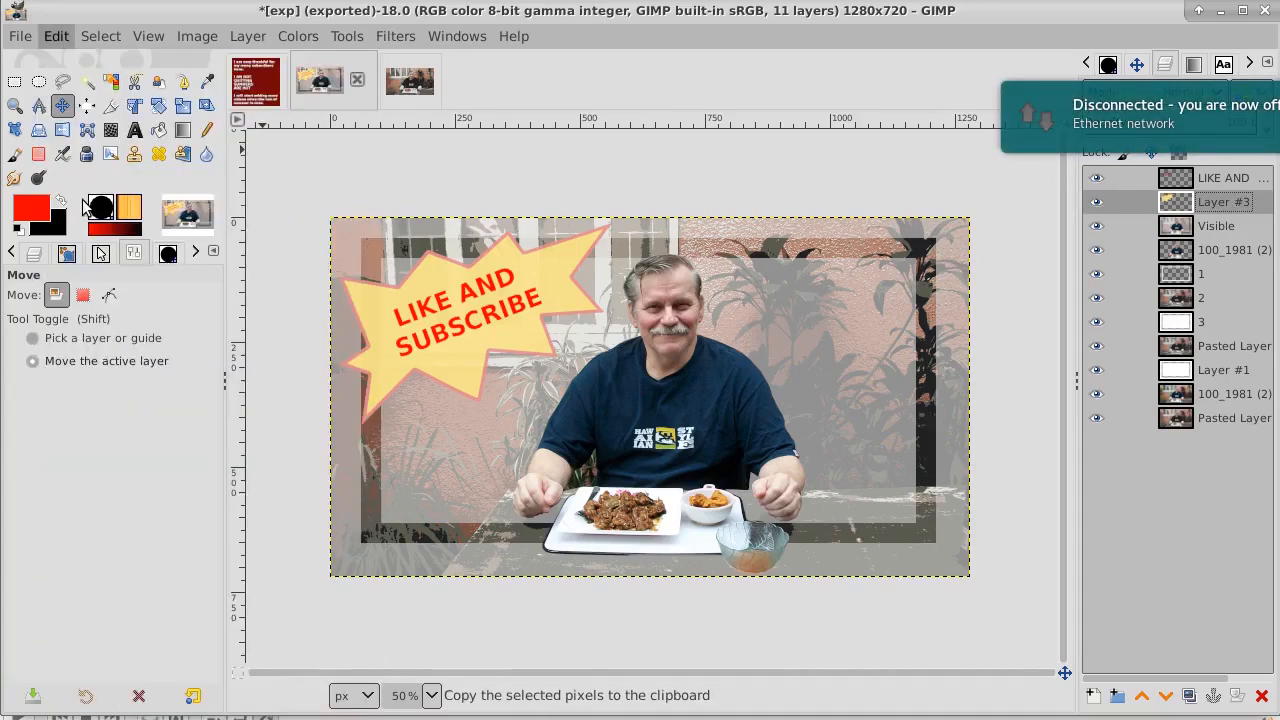
click(1232, 350)
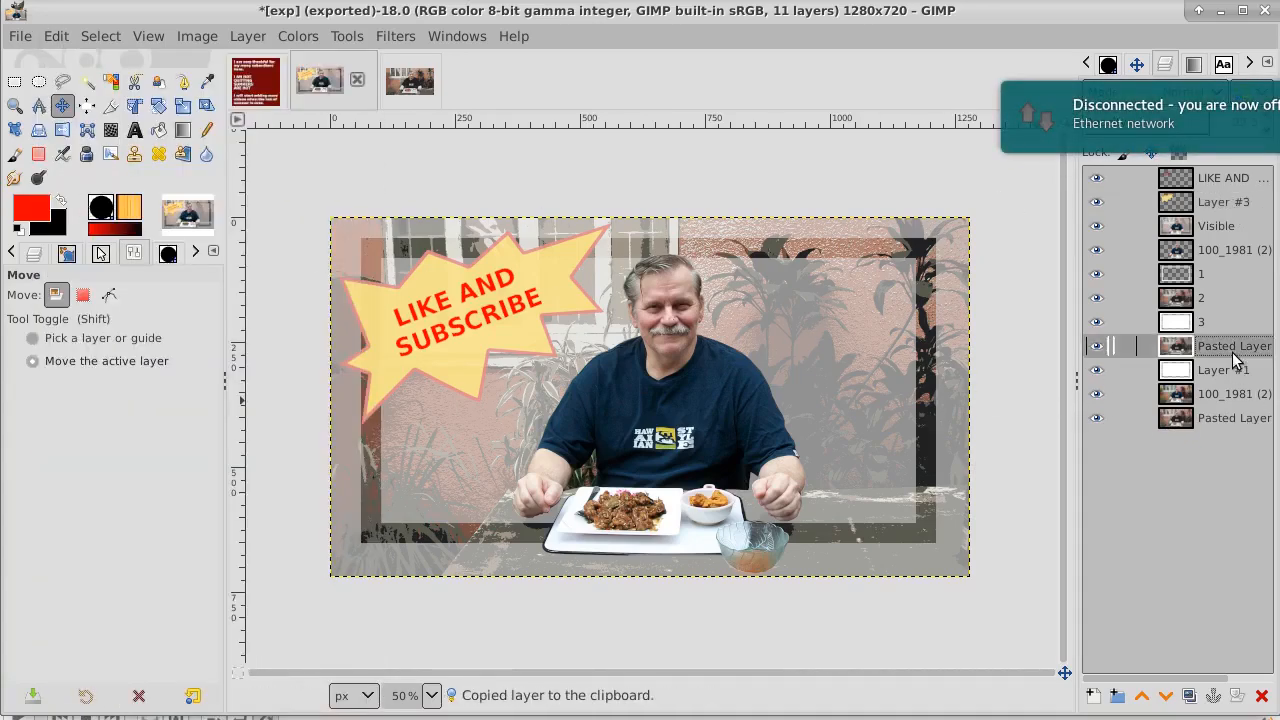
click(98, 38)
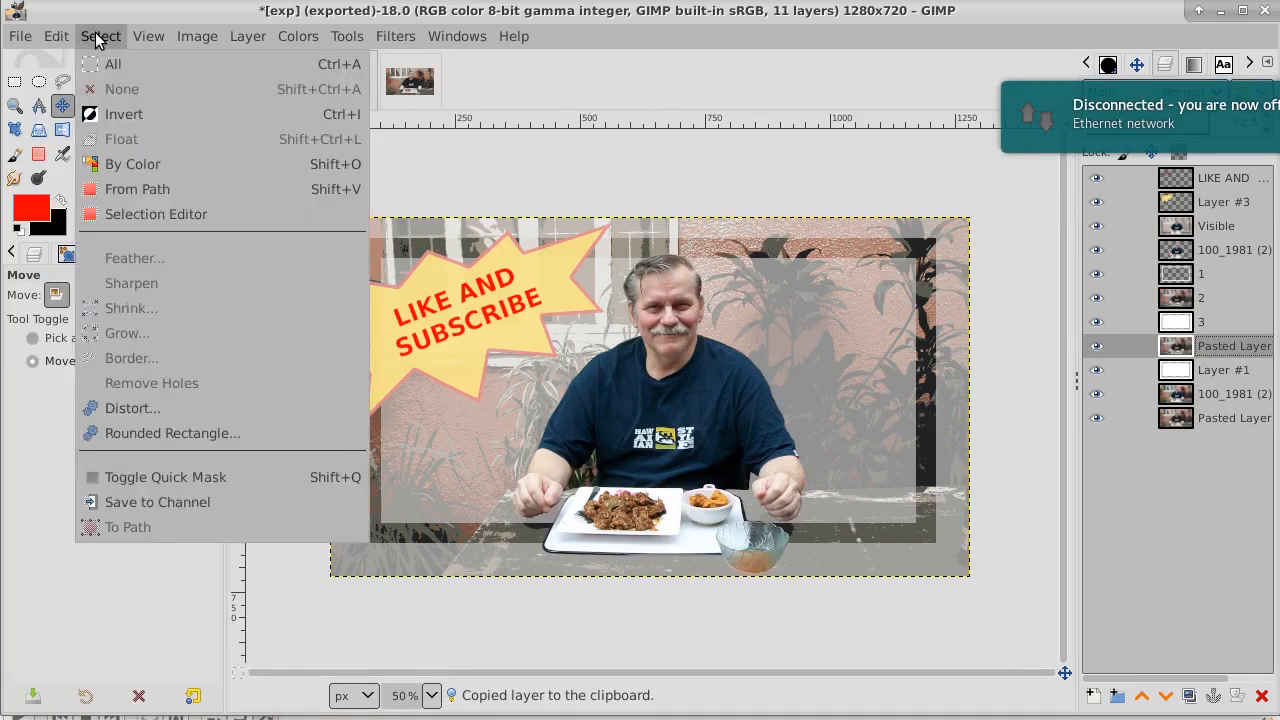
mouse_move(56, 36)
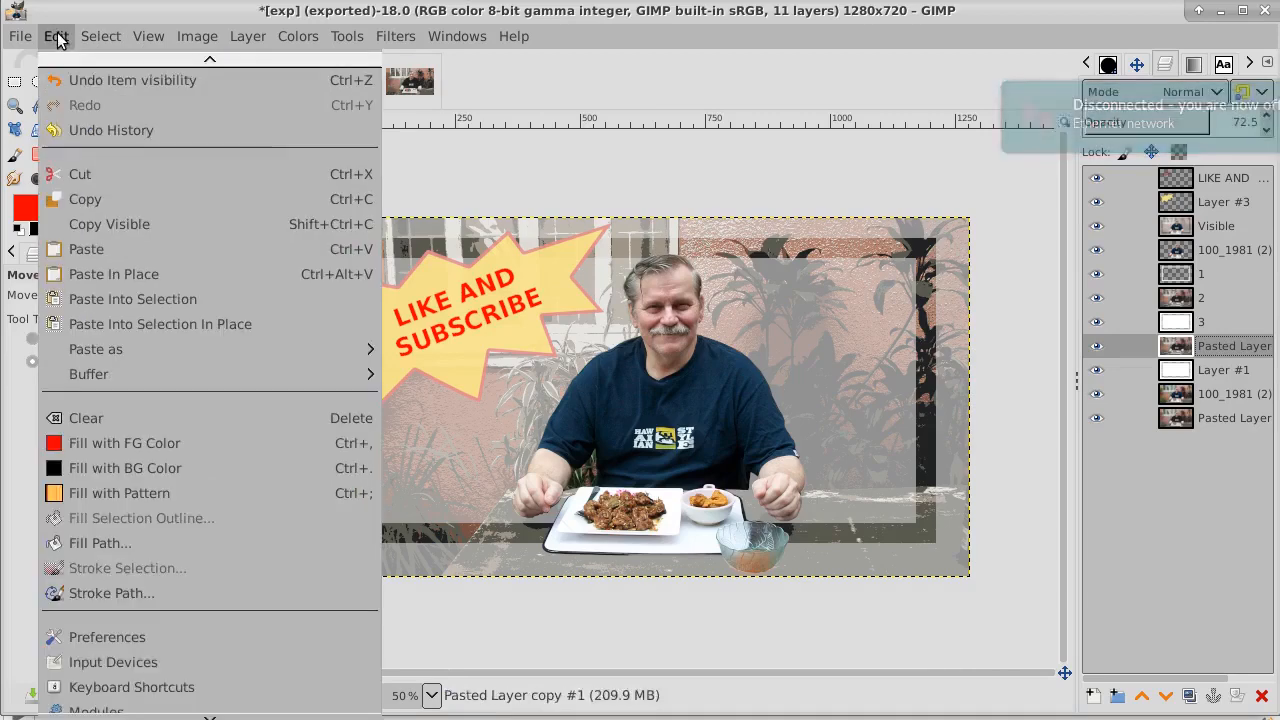
mouse_move(120, 352)
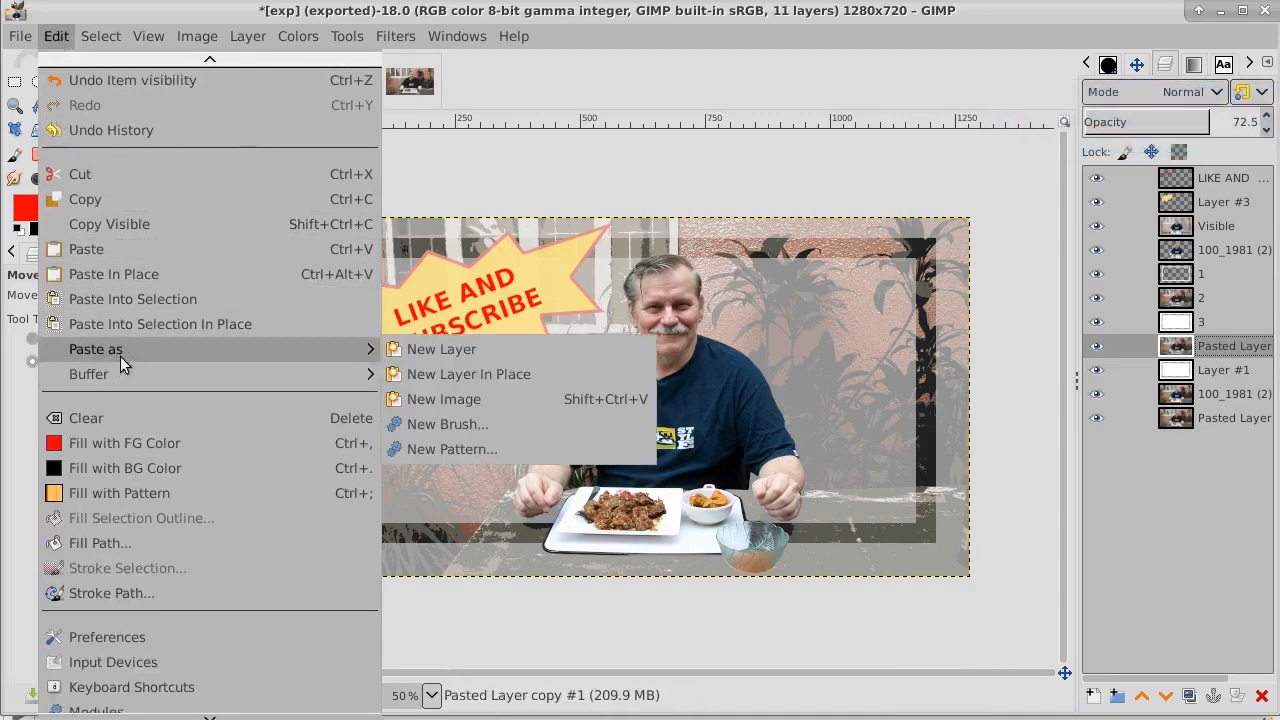
click(576, 347)
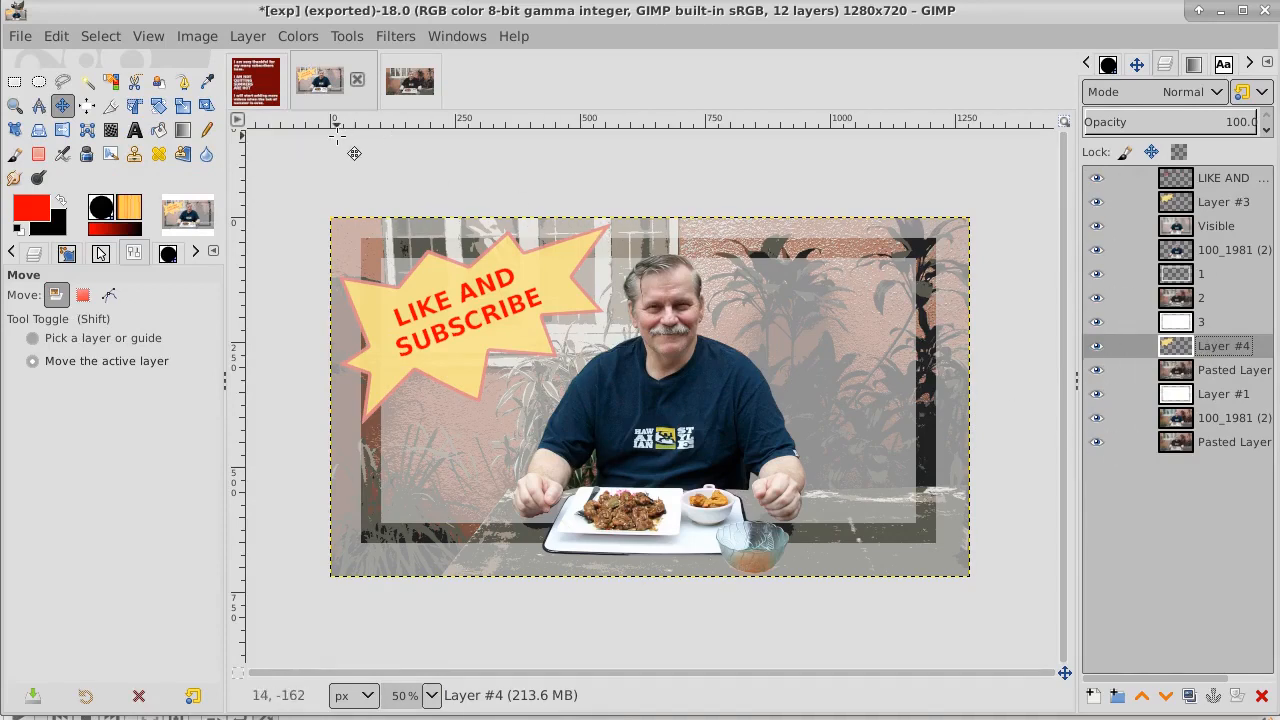
Export the image over the existing exp.gif as a forever-looping animation with a 100 ms frame delay and cumulative layers.
click(17, 36)
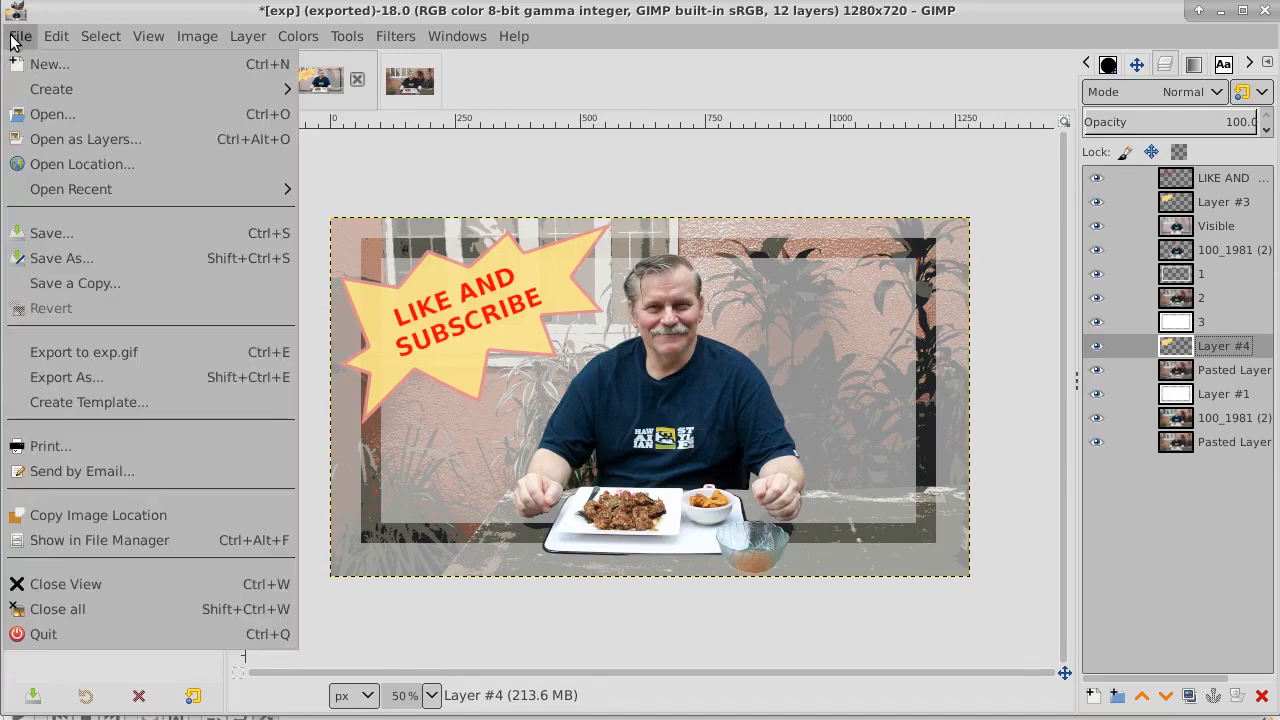
click(77, 376)
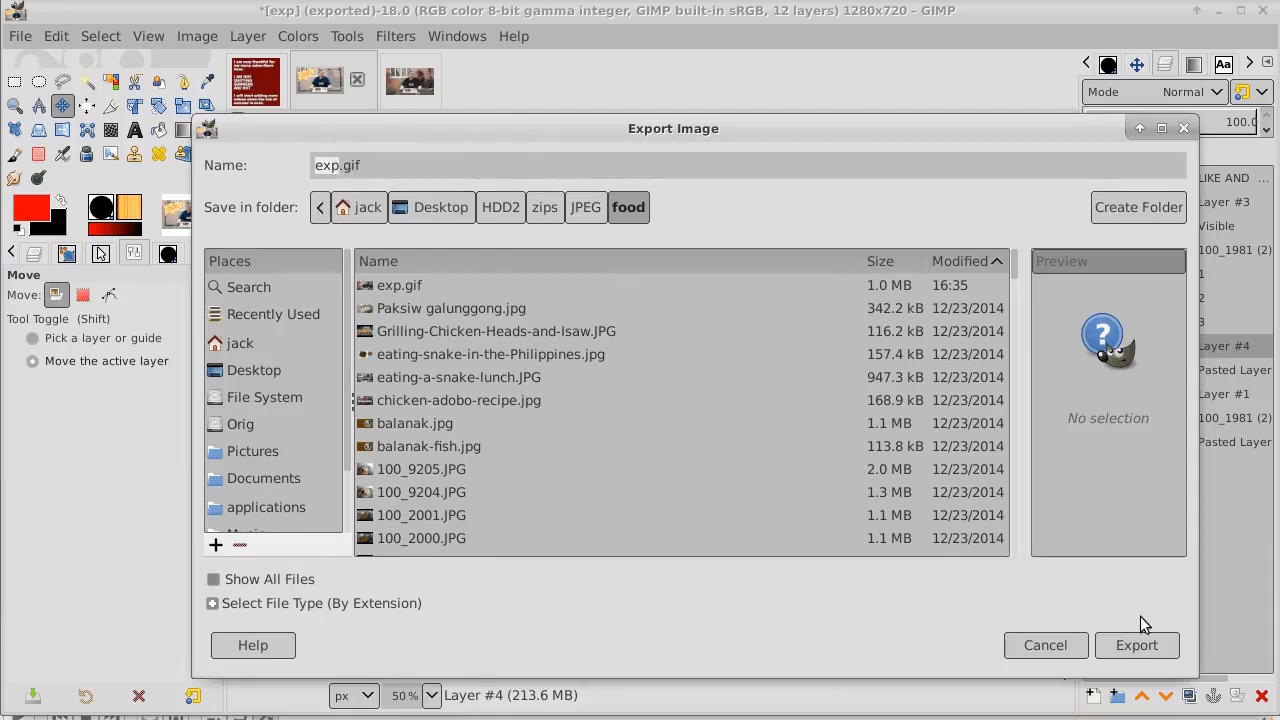
click(1147, 650)
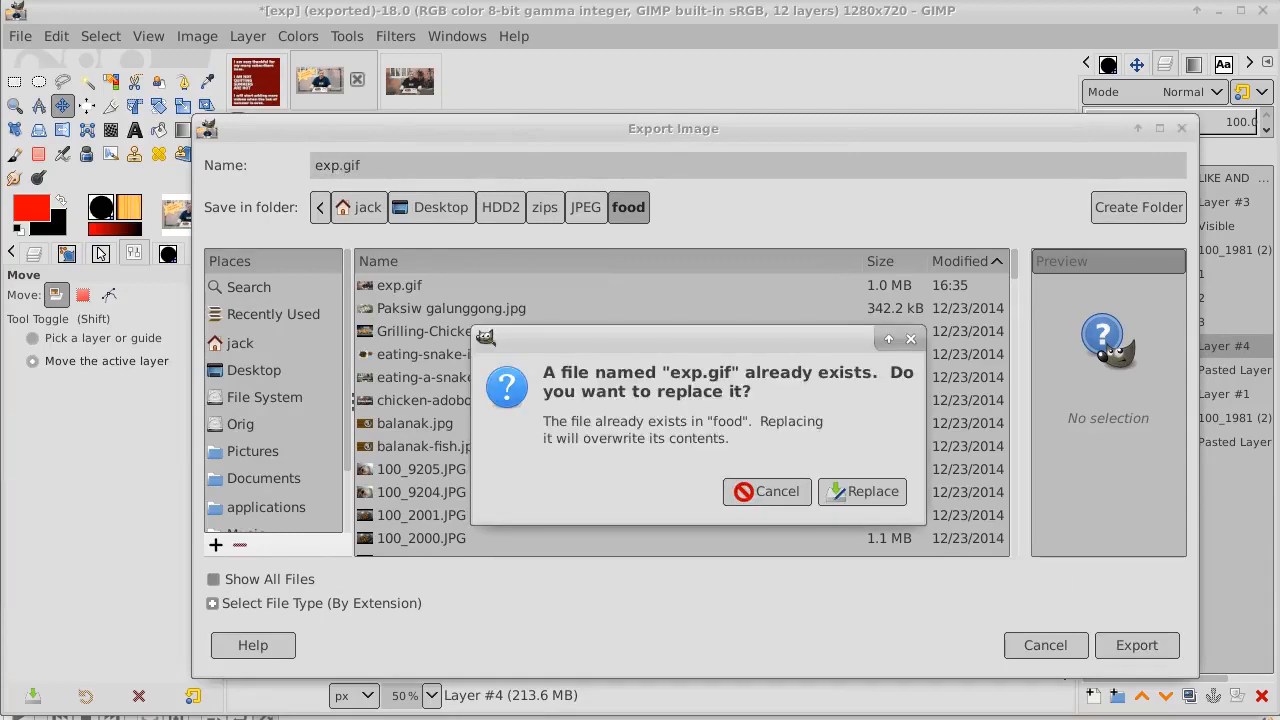
click(877, 500)
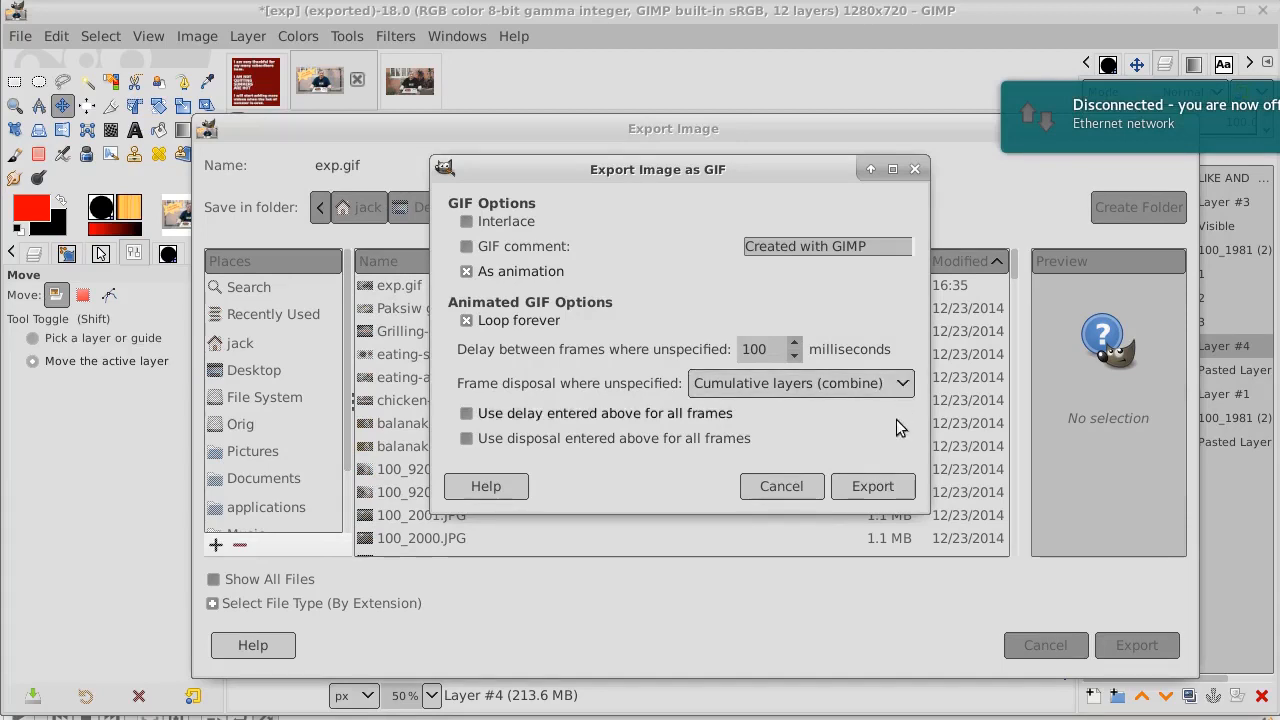
click(872, 486)
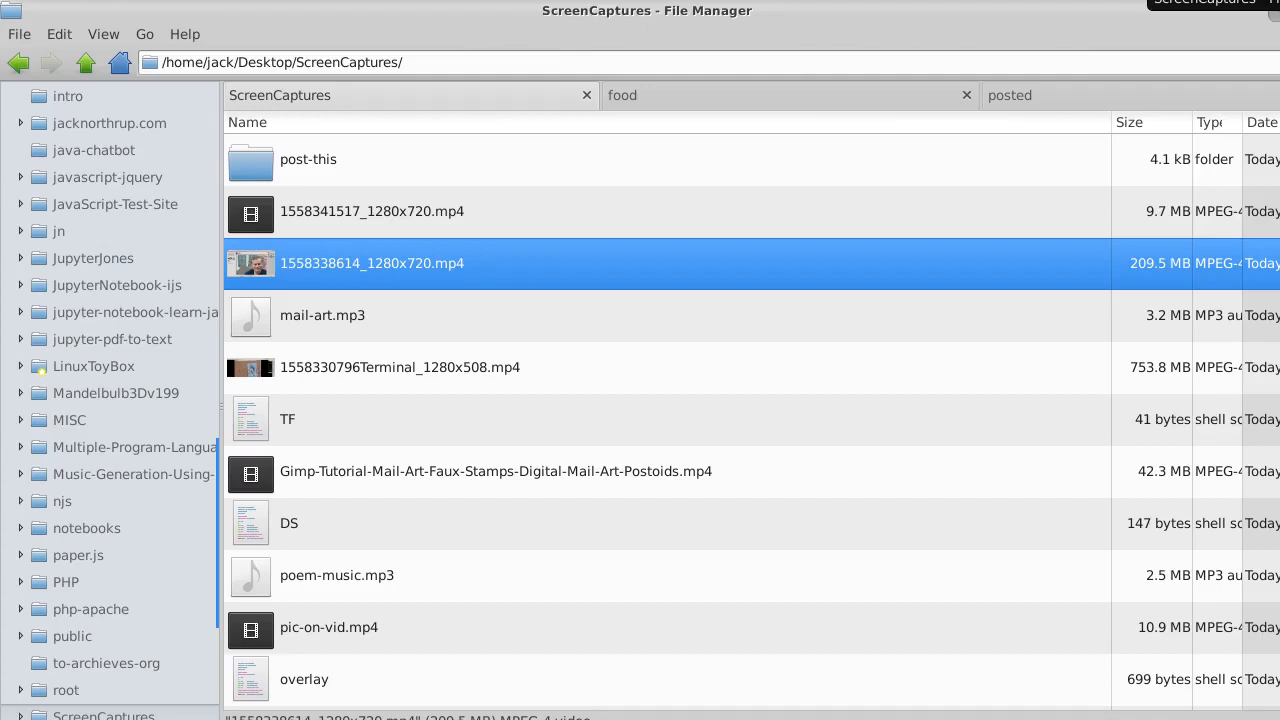
Switch to the File Manager and open exp.gif from the food folder with Image Viewer.
click(695, 97)
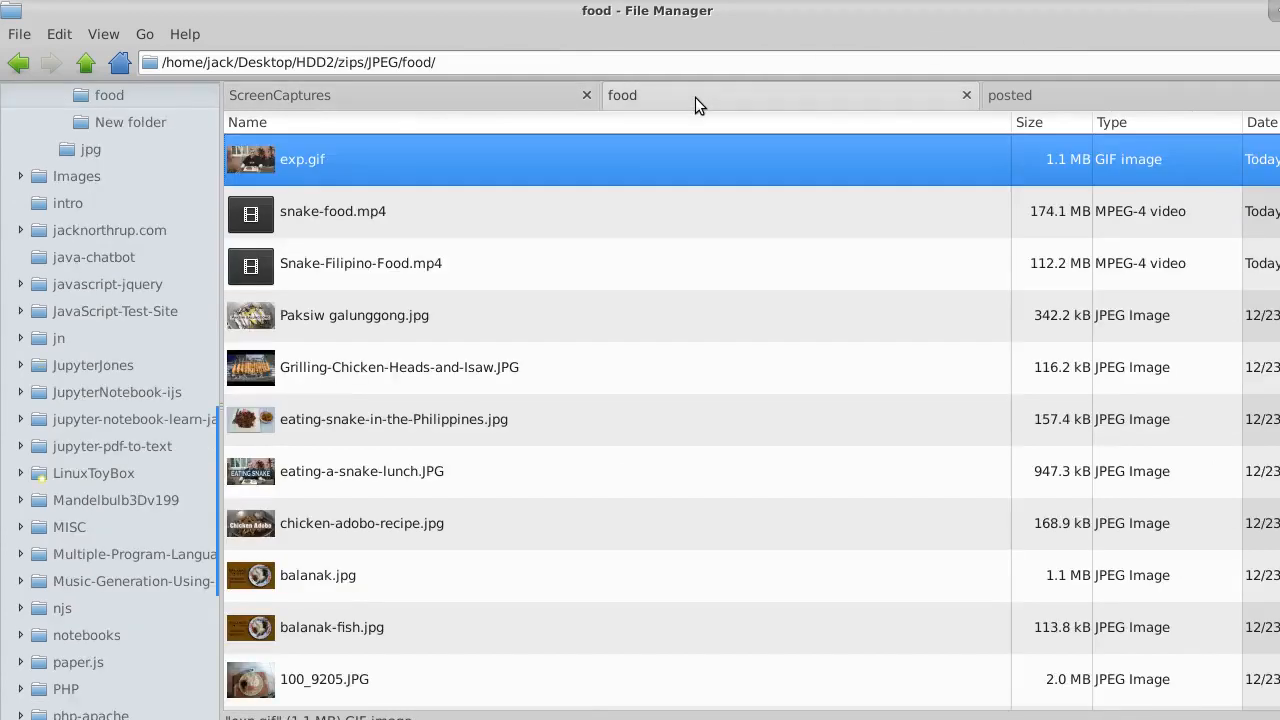
right_click(300, 161)
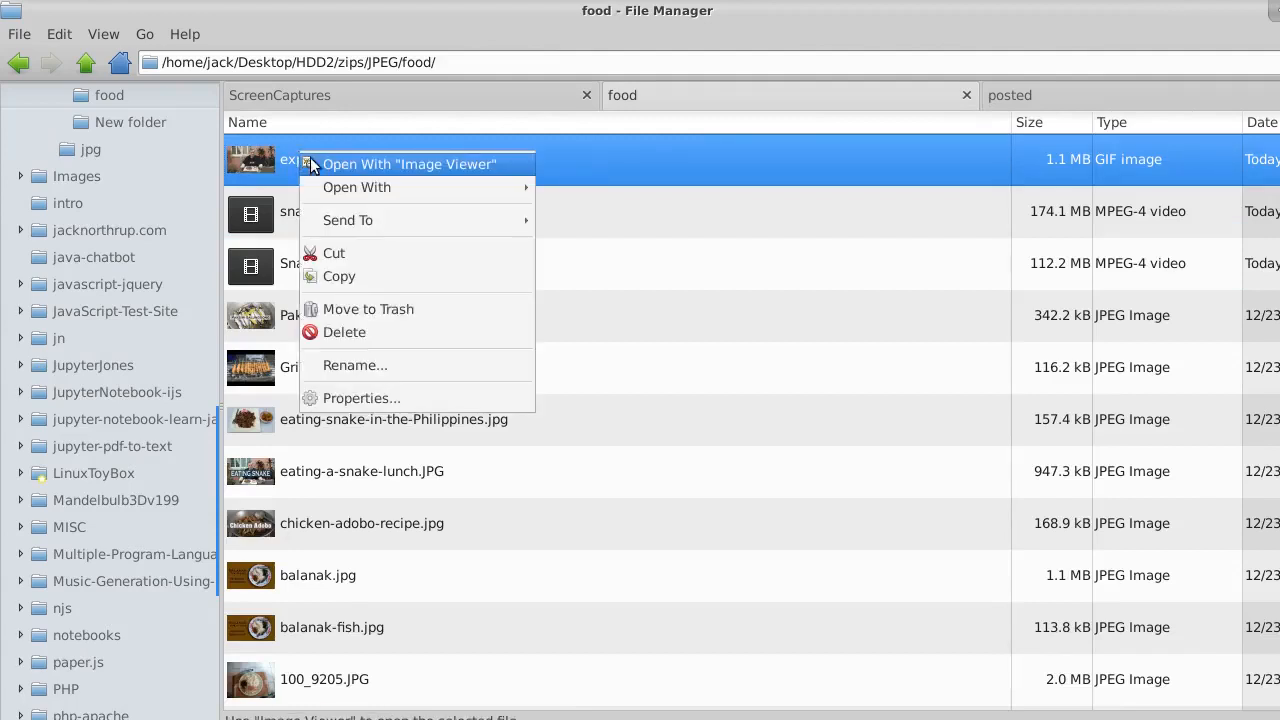
click(365, 166)
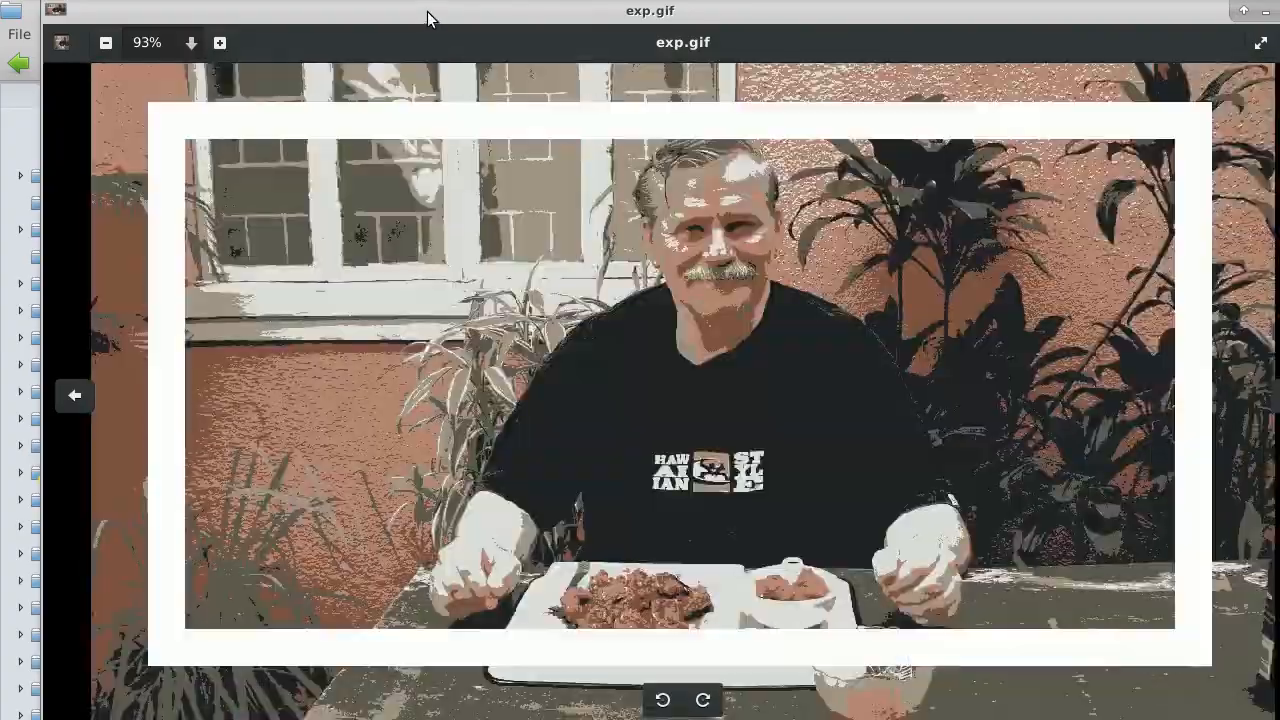
Move and resize the Image Viewer window to view the whole exp.gif animation.
double_click(427, 18)
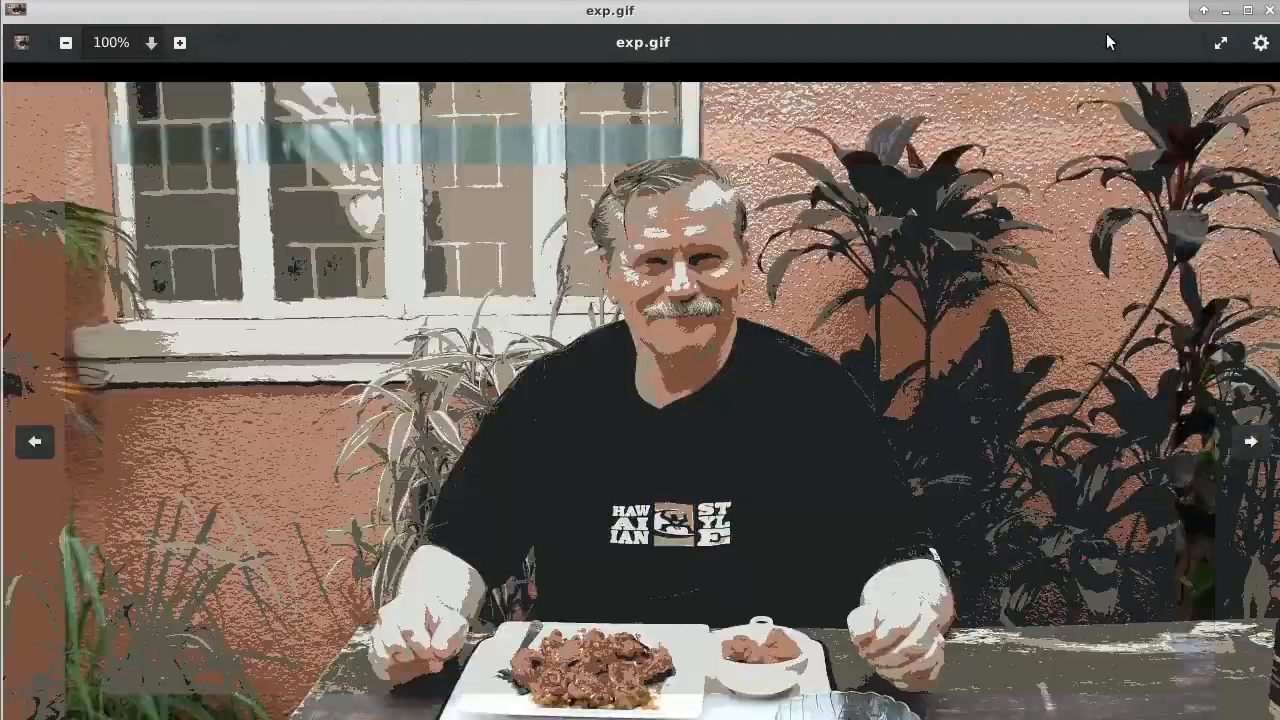
drag(1107, 42, 1110, 63)
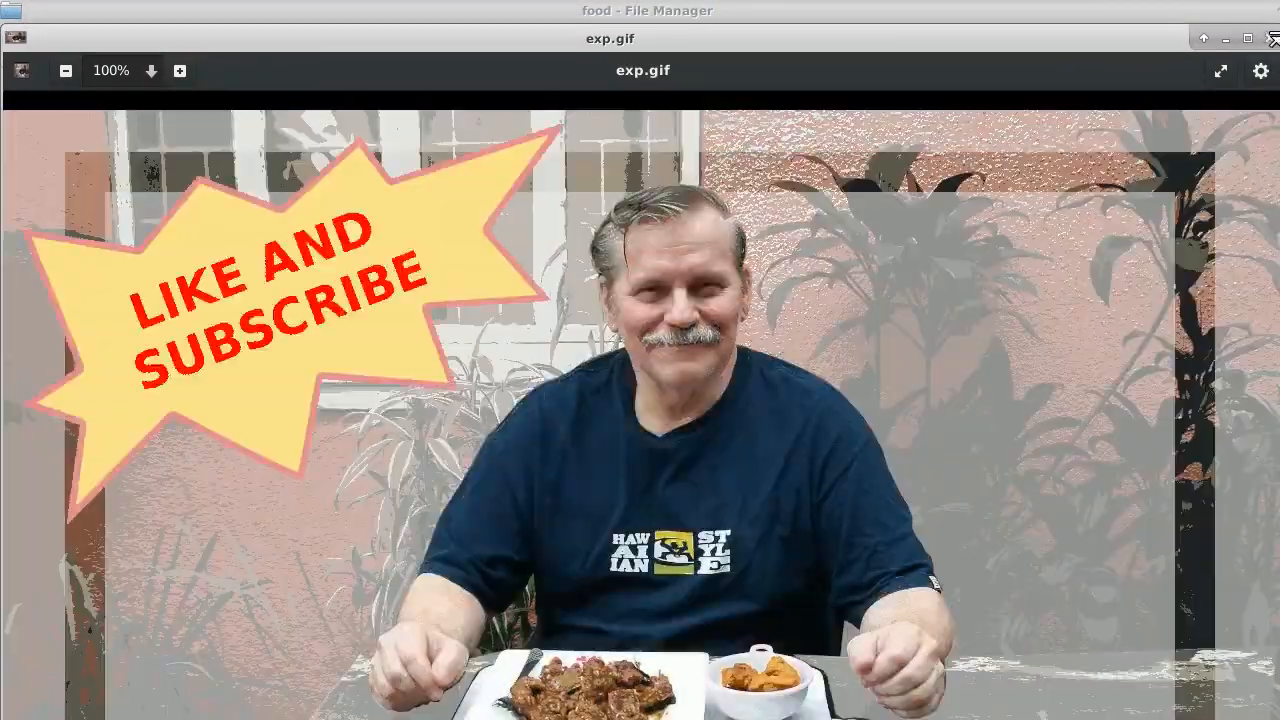
drag(1278, 30, 1211, 176)
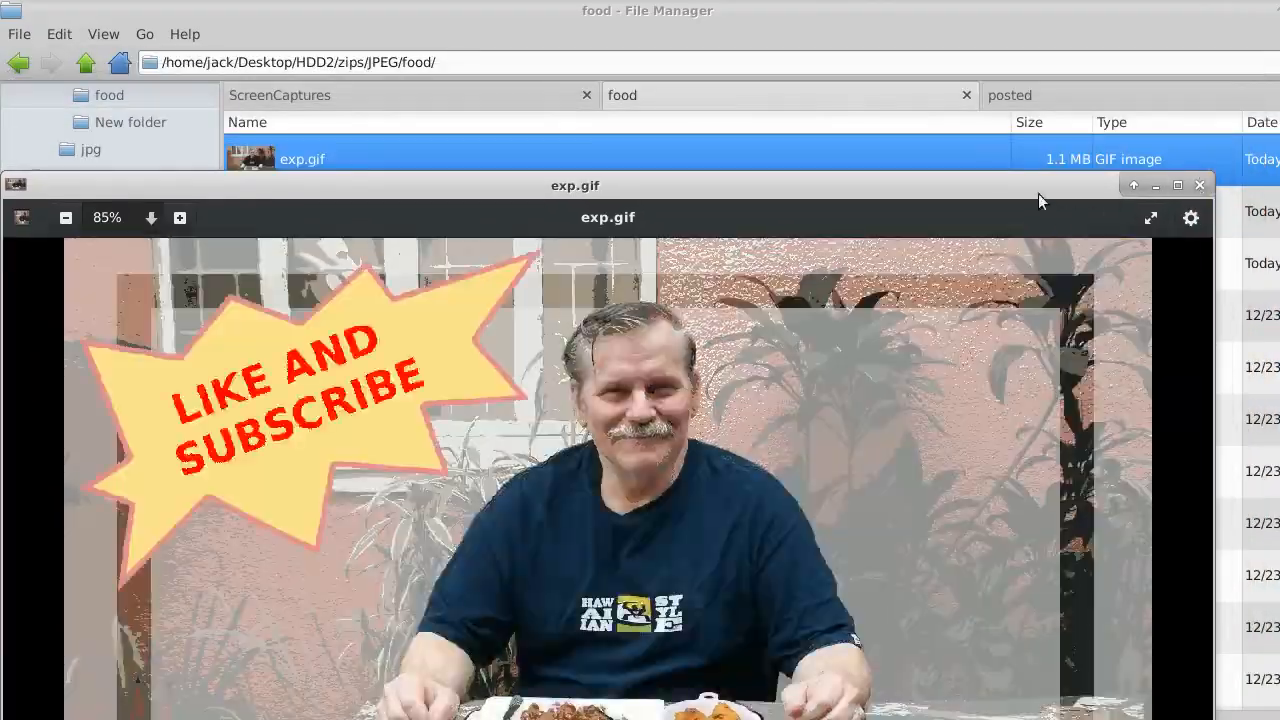
drag(1038, 190, 1040, 18)
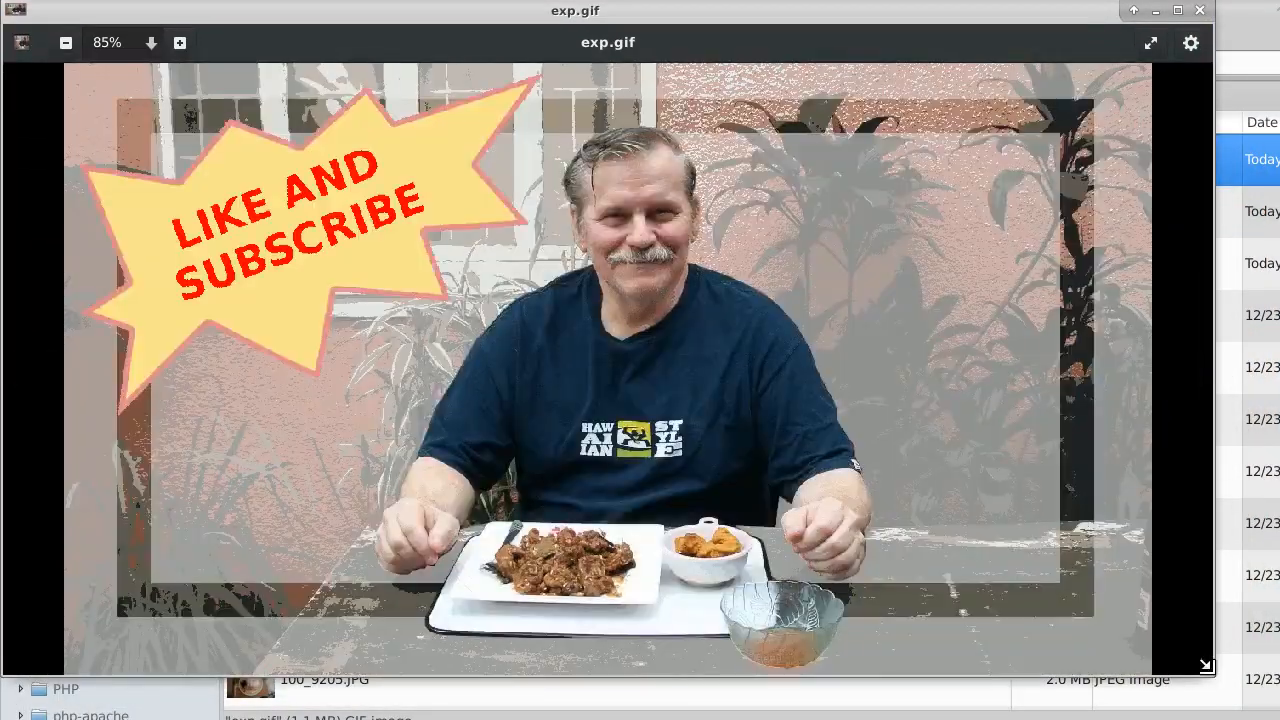
drag(1205, 665, 1273, 680)
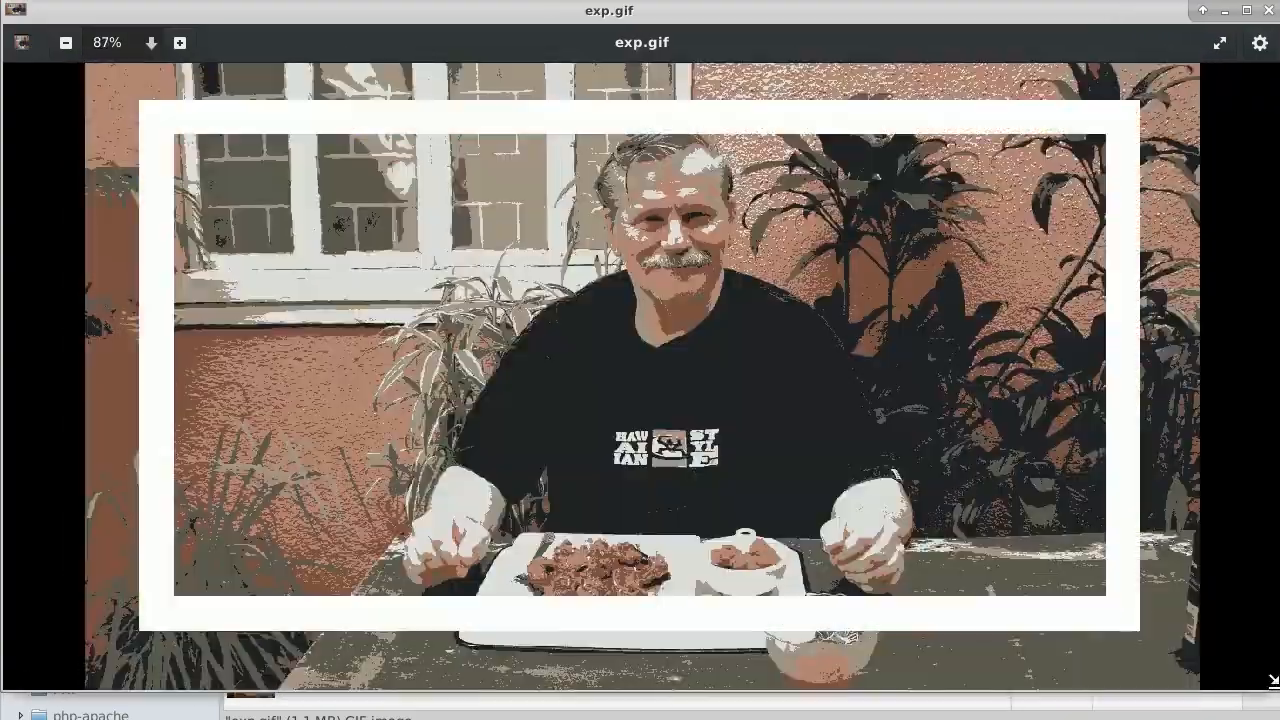
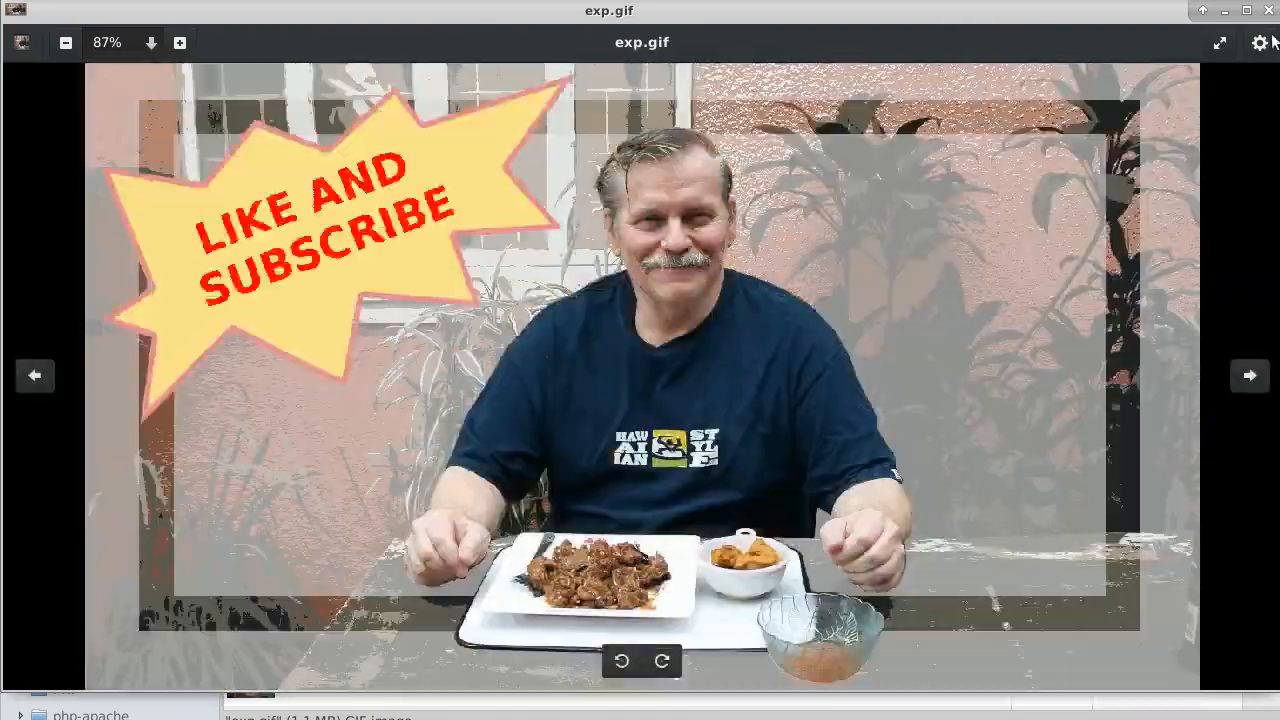
Close the exp.gif preview and, back in GIMP, add a 1280 × 720 px transparent layer above the LIKE AND SUBSCRIBE text layer.
click(1268, 10)
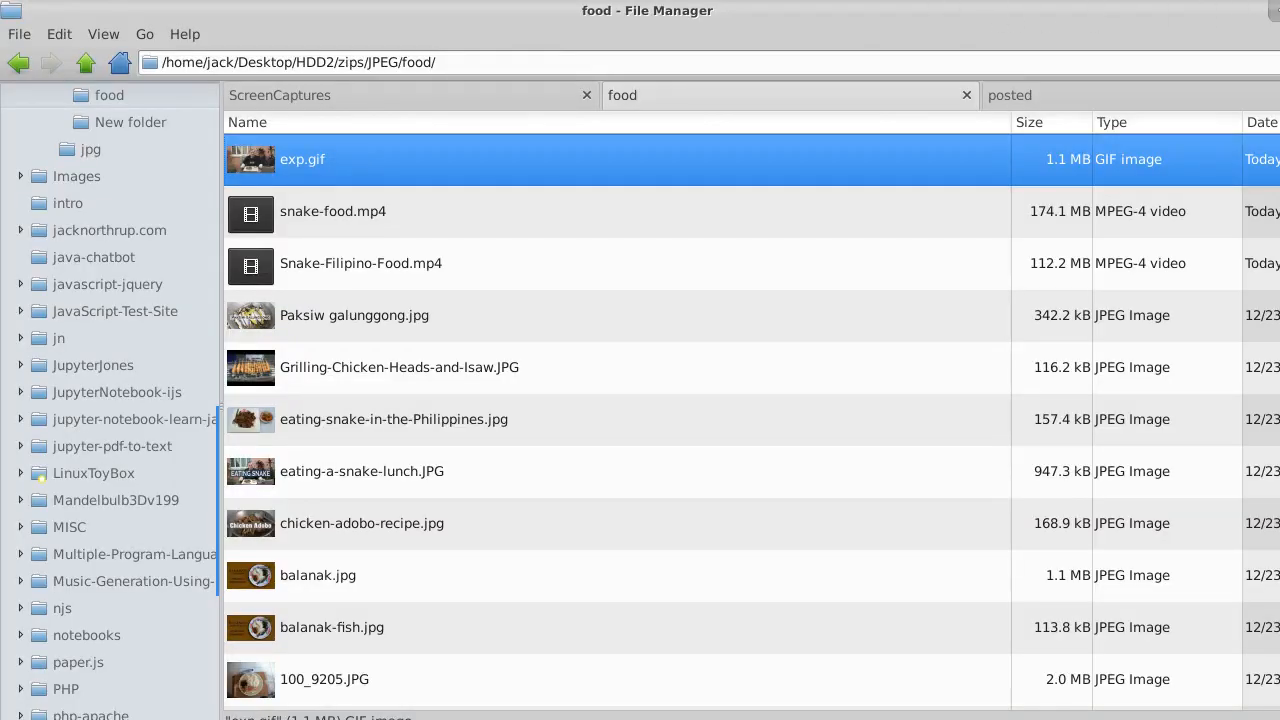
click(750, 0)
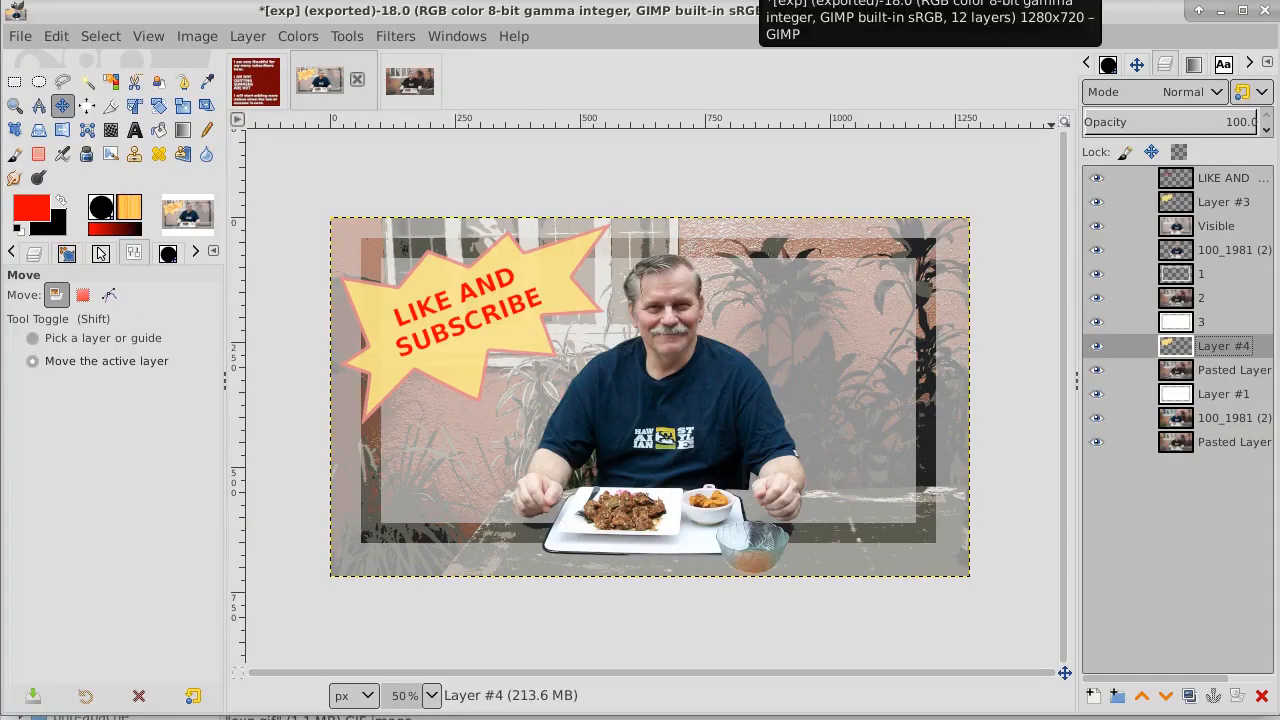
click(1240, 180)
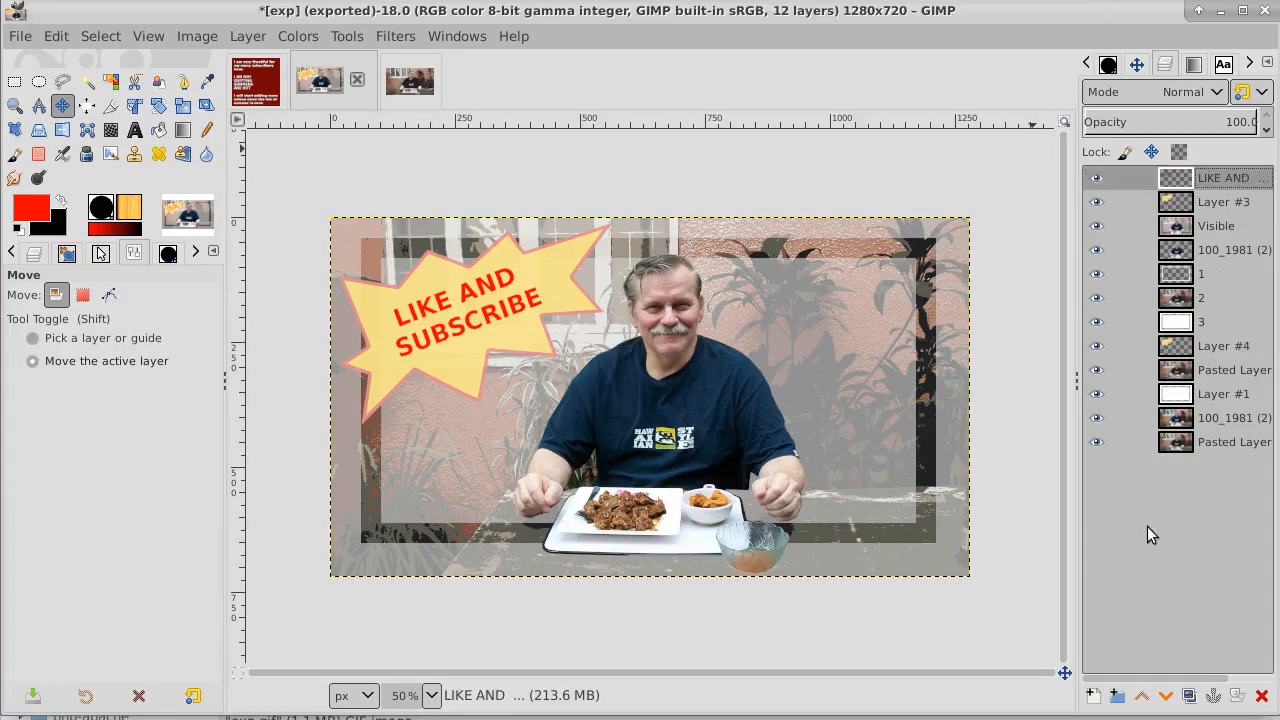
click(1093, 696)
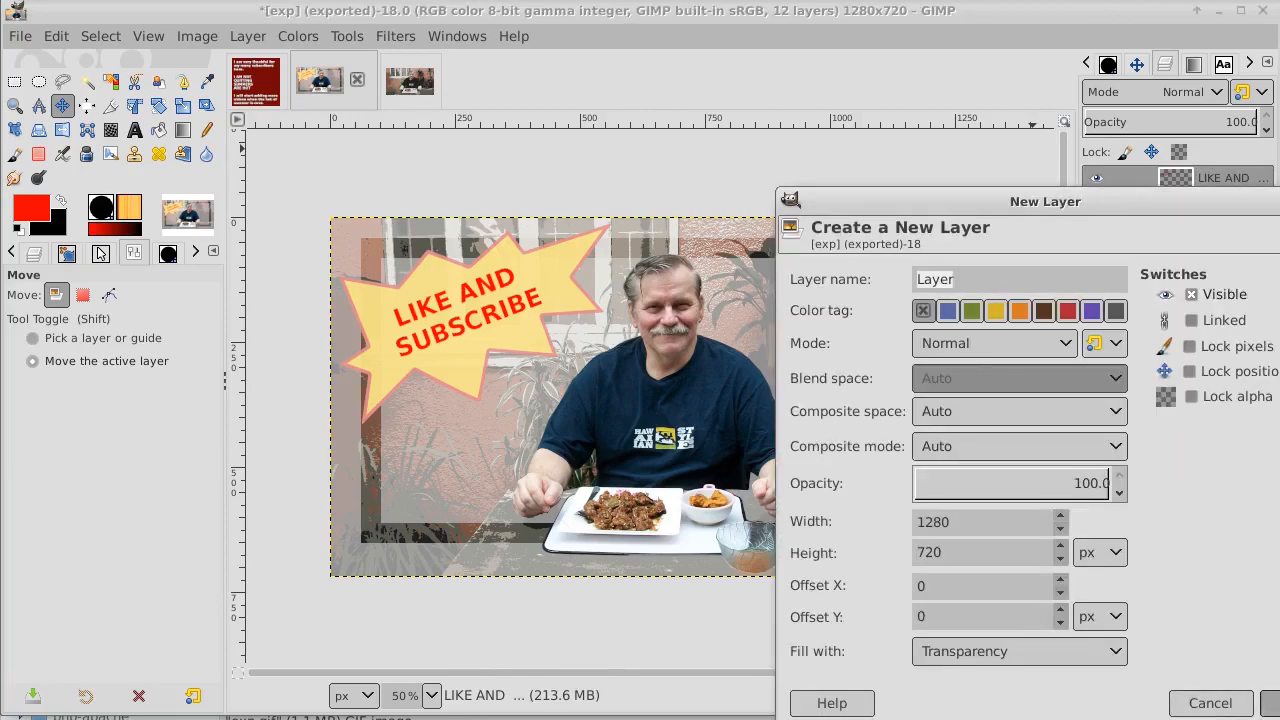
click(1269, 703)
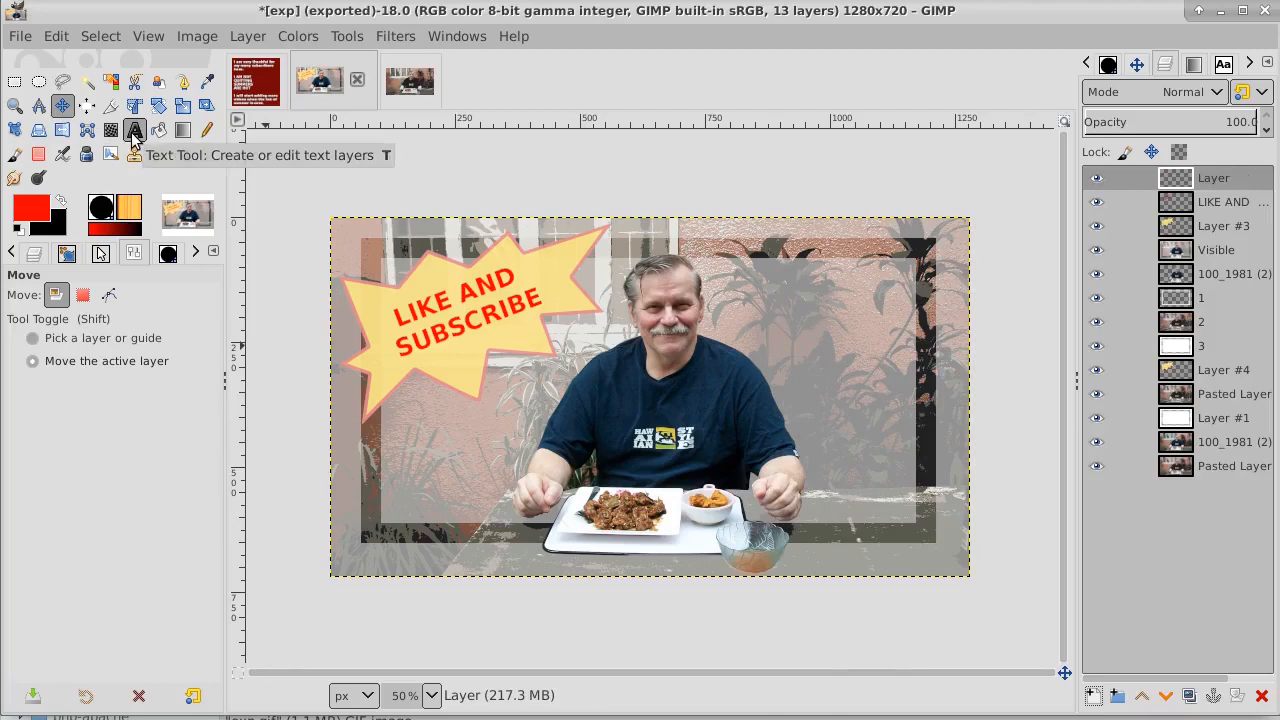
Set the foreground colour to white and the background to black, and try to start new text beside the man's head.
click(18, 237)
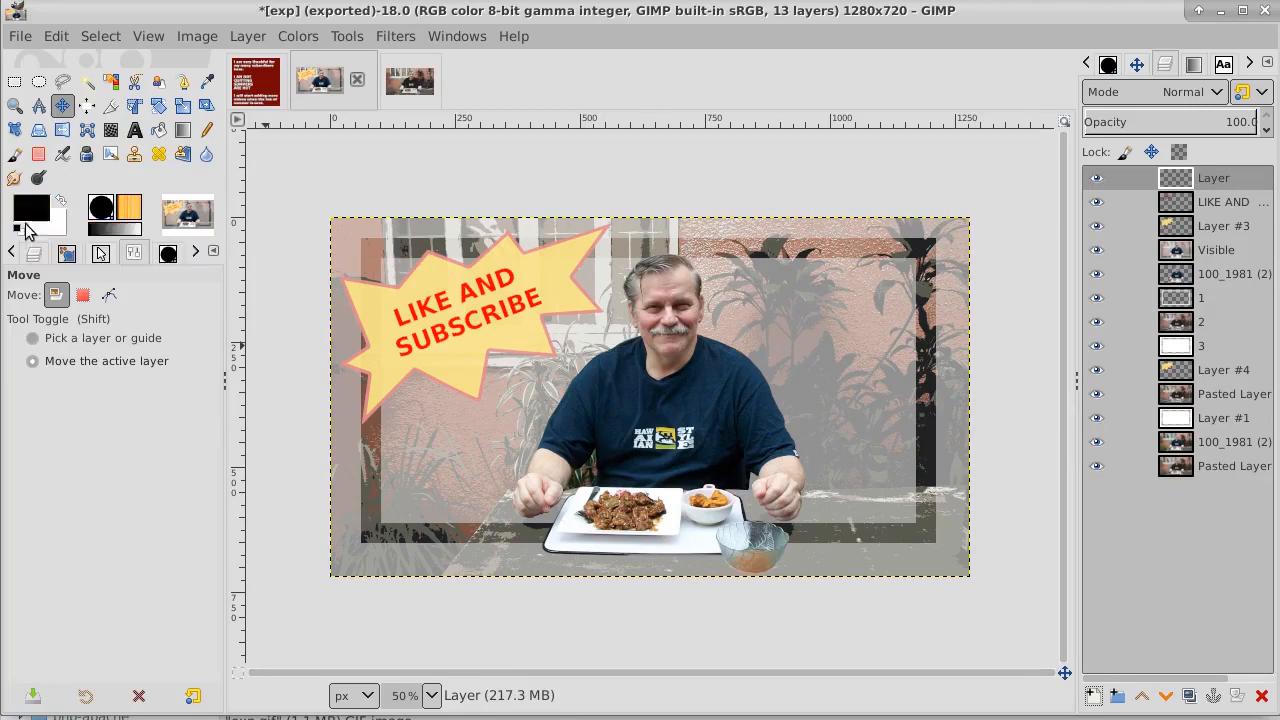
click(64, 201)
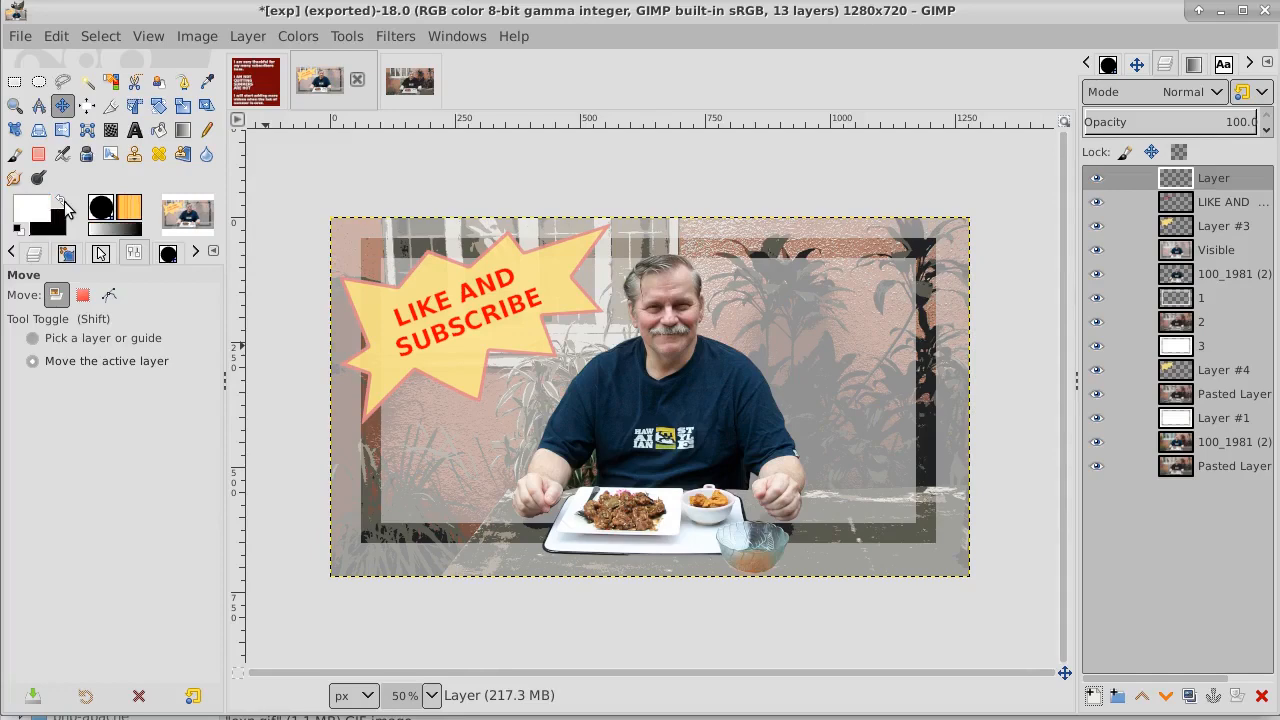
click(134, 129)
click(793, 288)
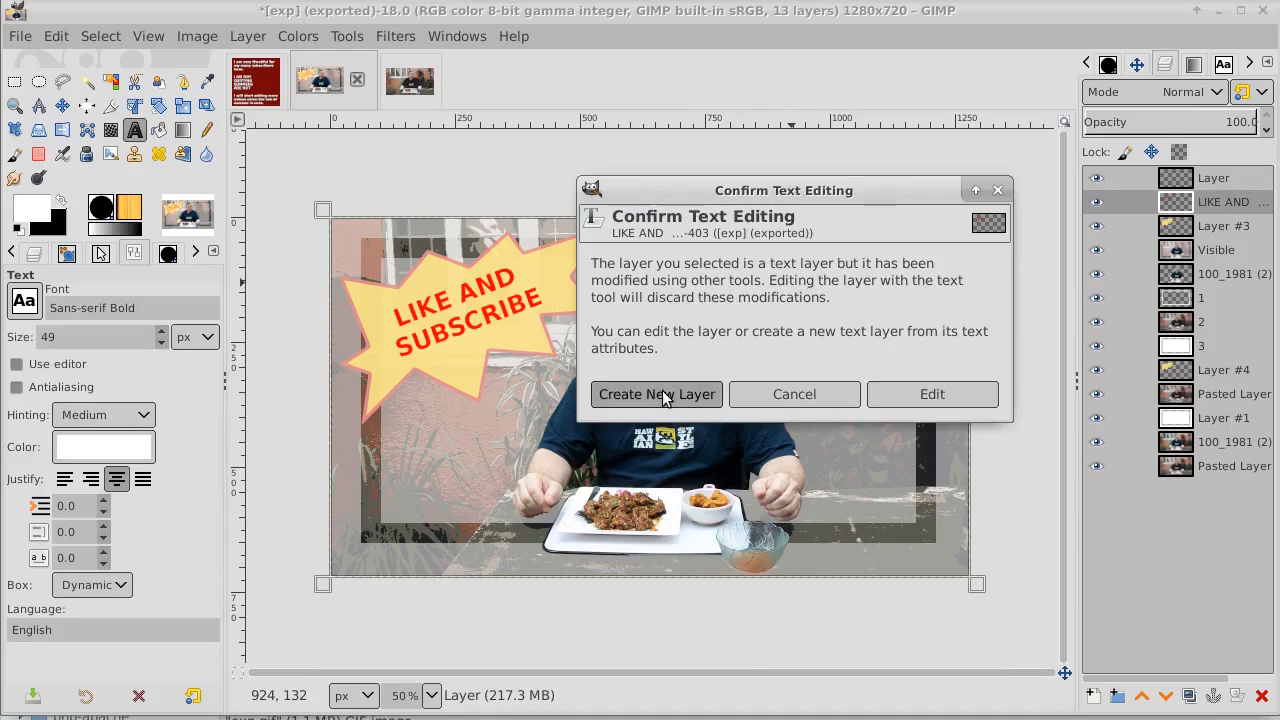
click(837, 400)
Add another 1280 × 720 px transparent layer above the empty layer at the top of the stack.
click(1250, 179)
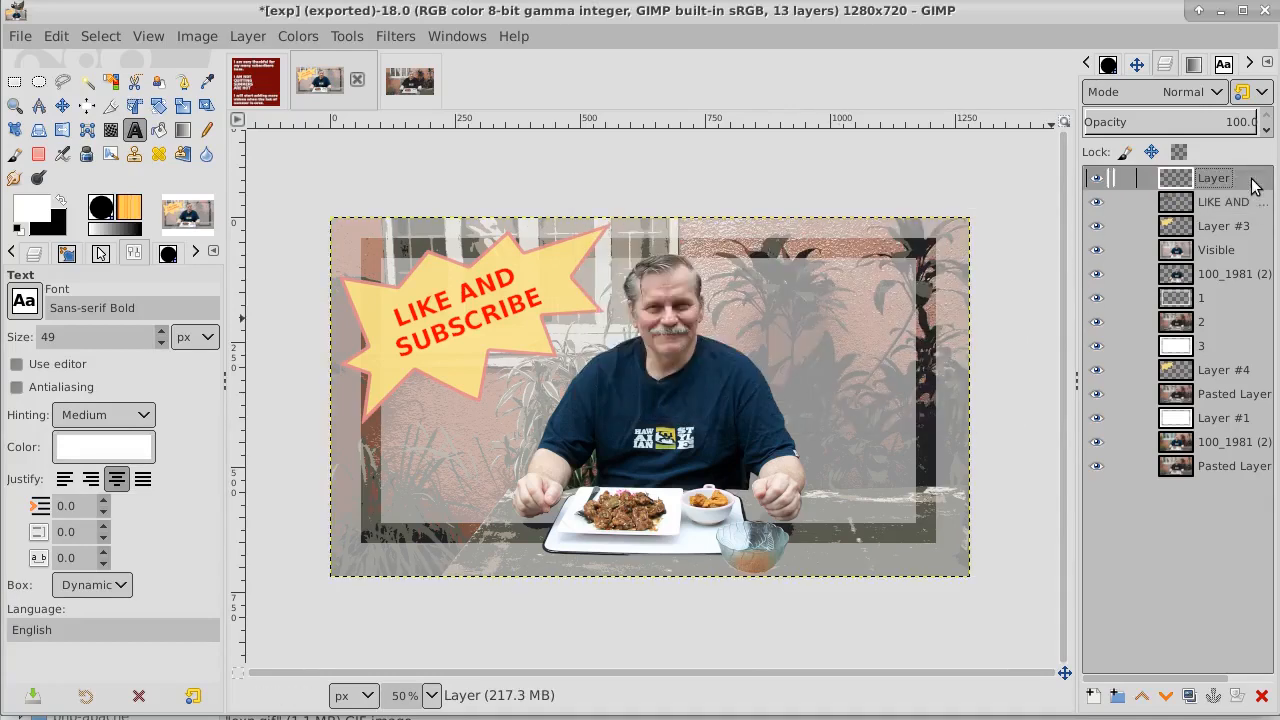
click(1093, 697)
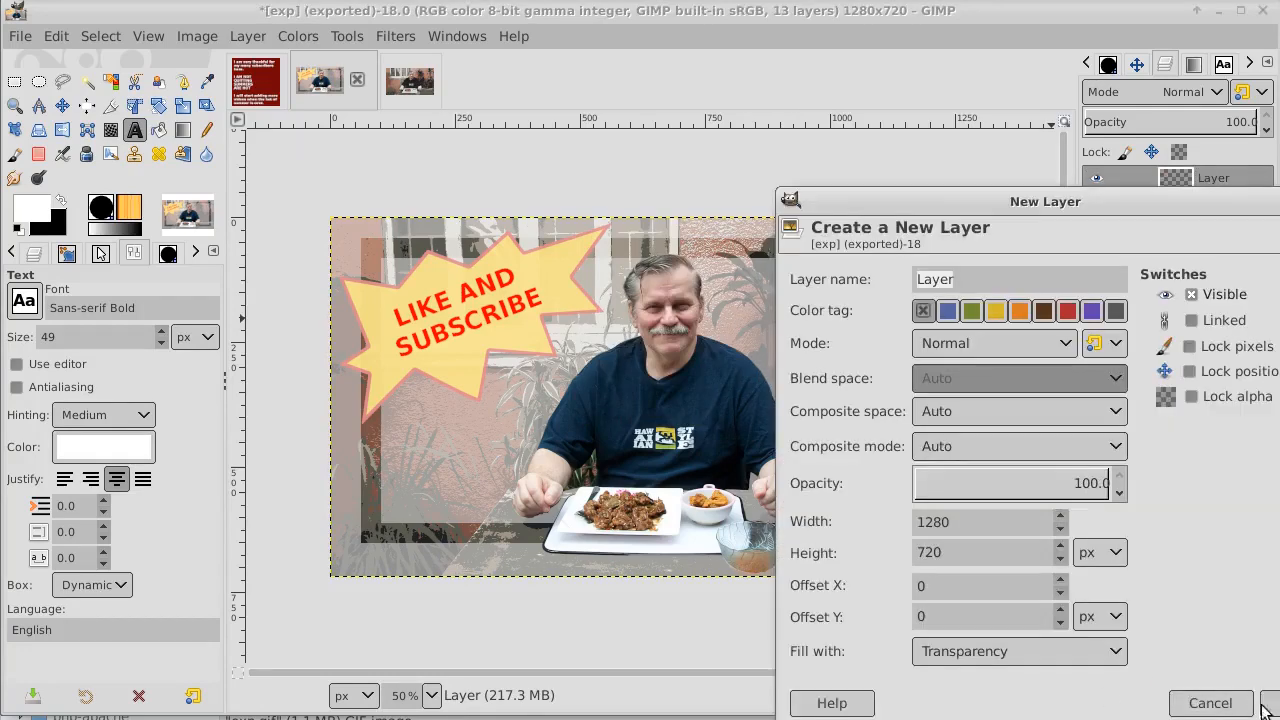
key(Return)
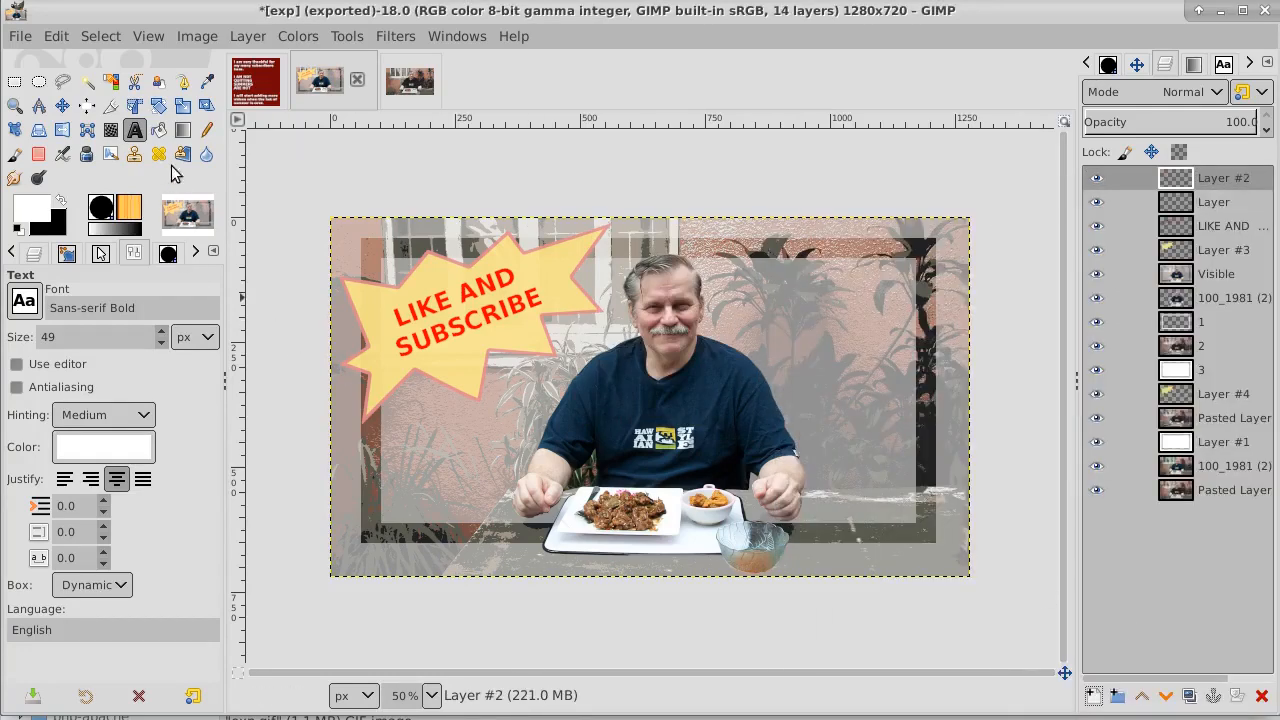
Create a new text layer from the LIKE AND SUBSCRIBE text's attributes and delete all of its copied wording.
click(762, 308)
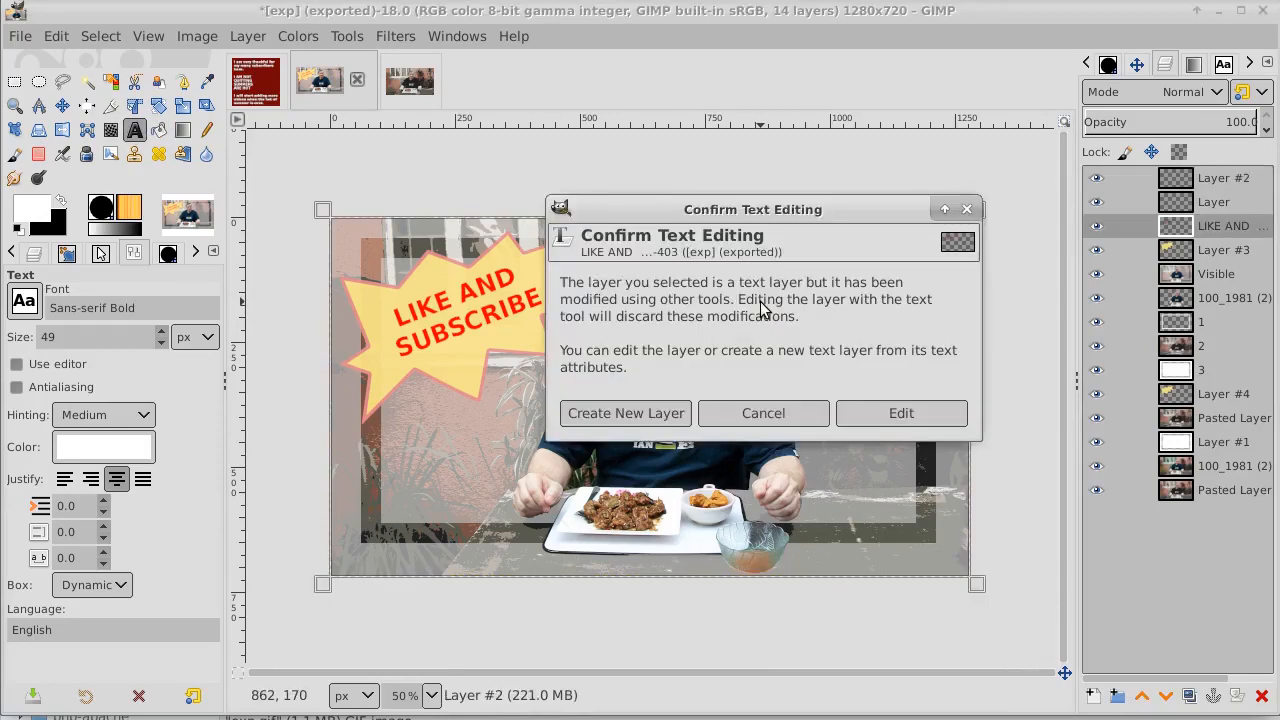
click(648, 413)
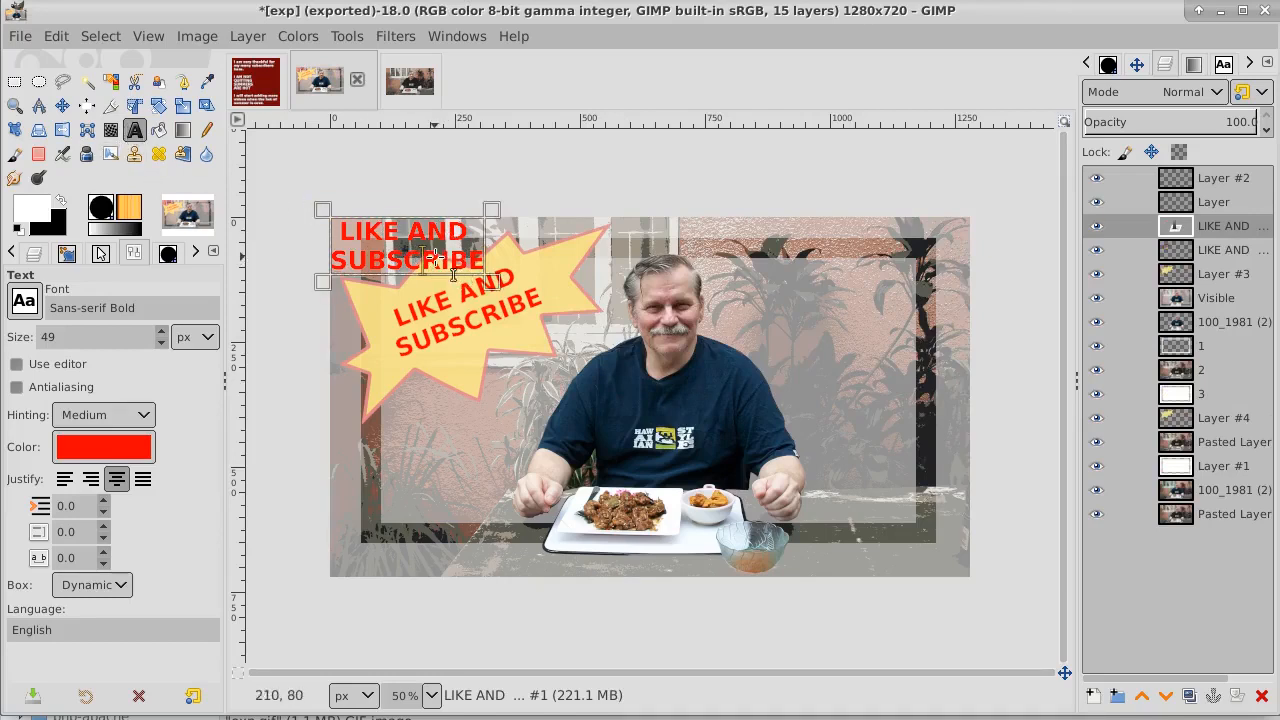
key(BackSpace)
key(BackSpace)
key(BackSpace)
key(BackSpace)
key(BackSpace)
key(BackSpace)
key(BackSpace)
key(BackSpace)
key(BackSpace)
key(BackSpace)
key(BackSpace)
key(BackSpace)
key(BackSpace)
key(BackSpace)
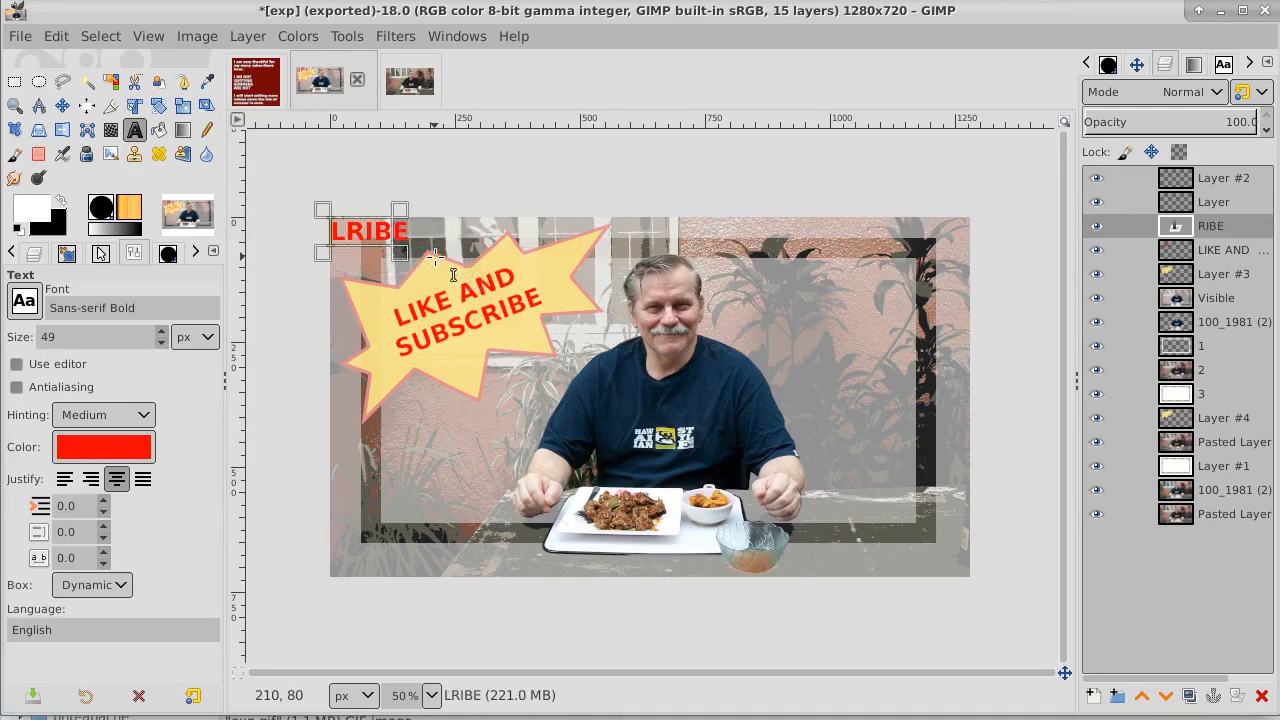
key(Delete)
key(Delete)
key(Delete)
key(Delete)
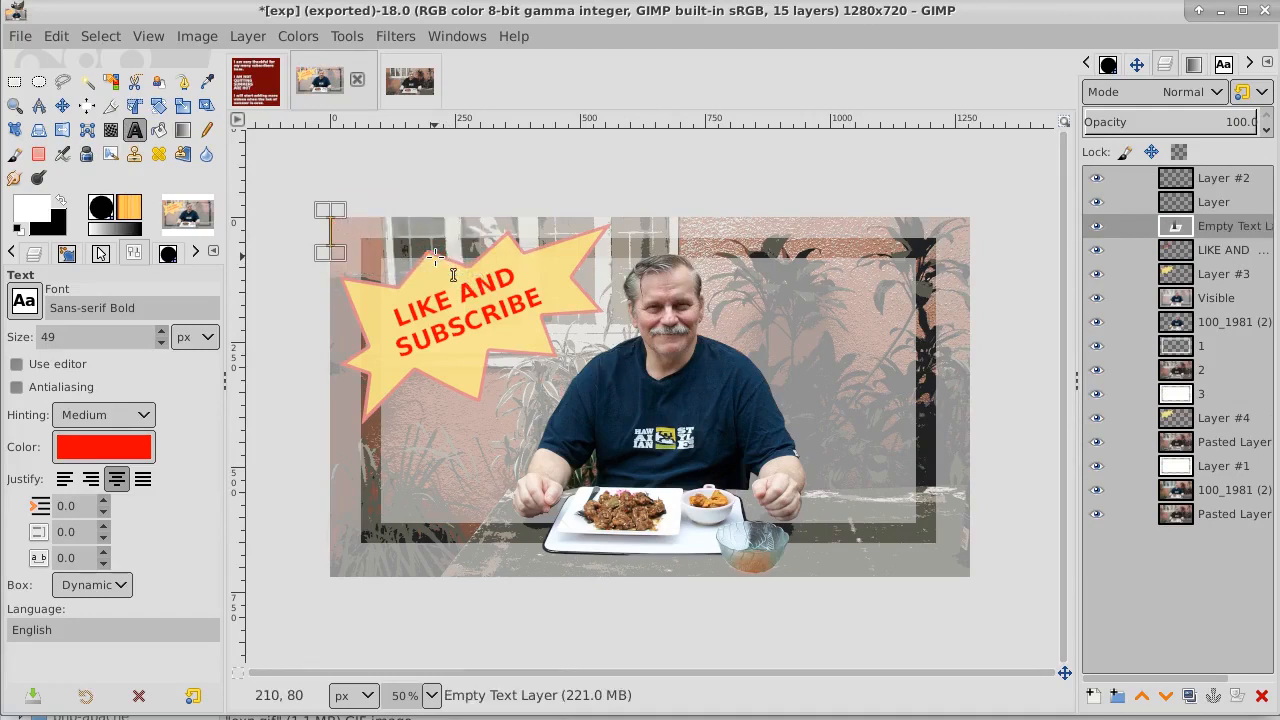
text(Eat)
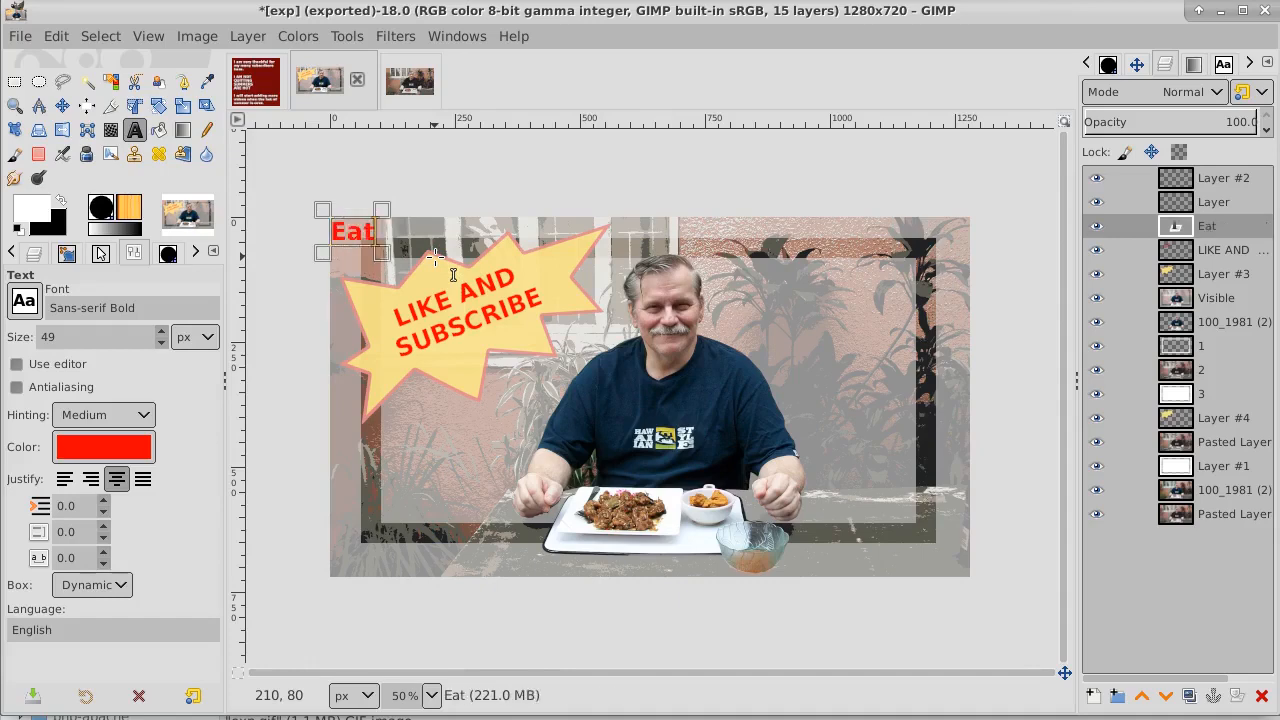
key(BackSpace)
key(BackSpace)
key(BackSpace)
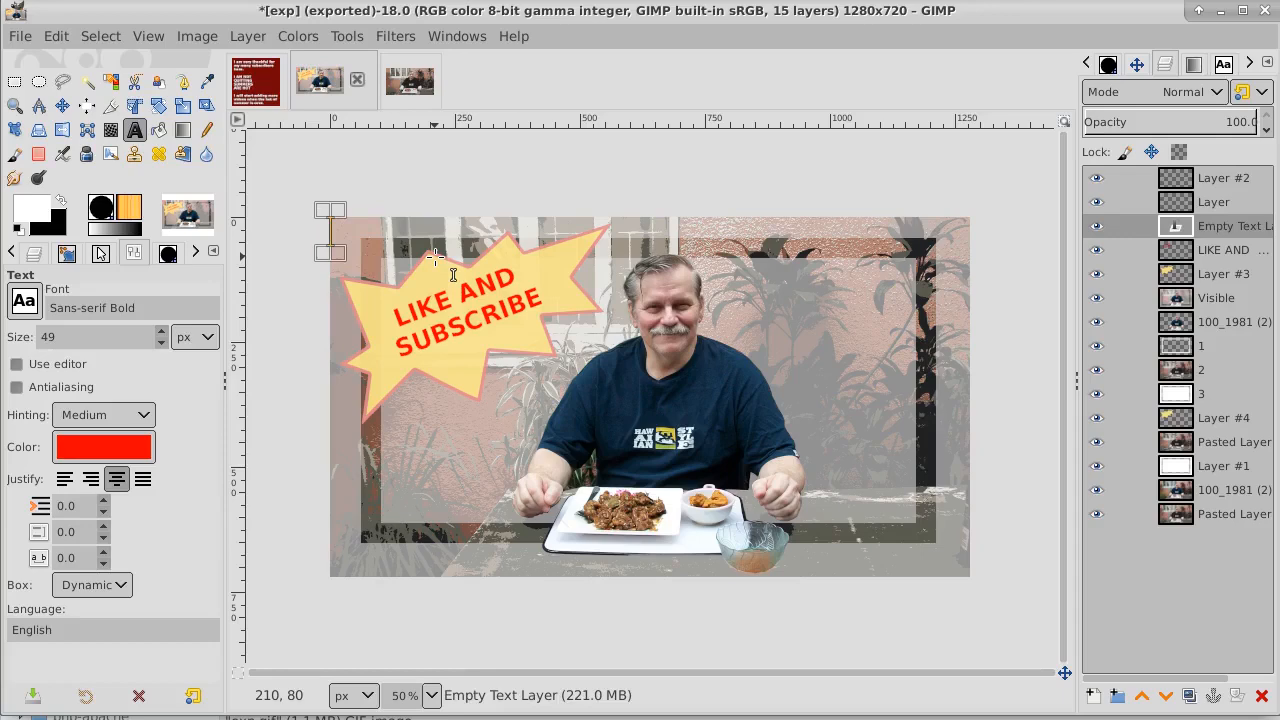
Enter "Gimp Tutorial" and "Thumbnail" as the first two lines of the emptied text layer.
text(Gimp)
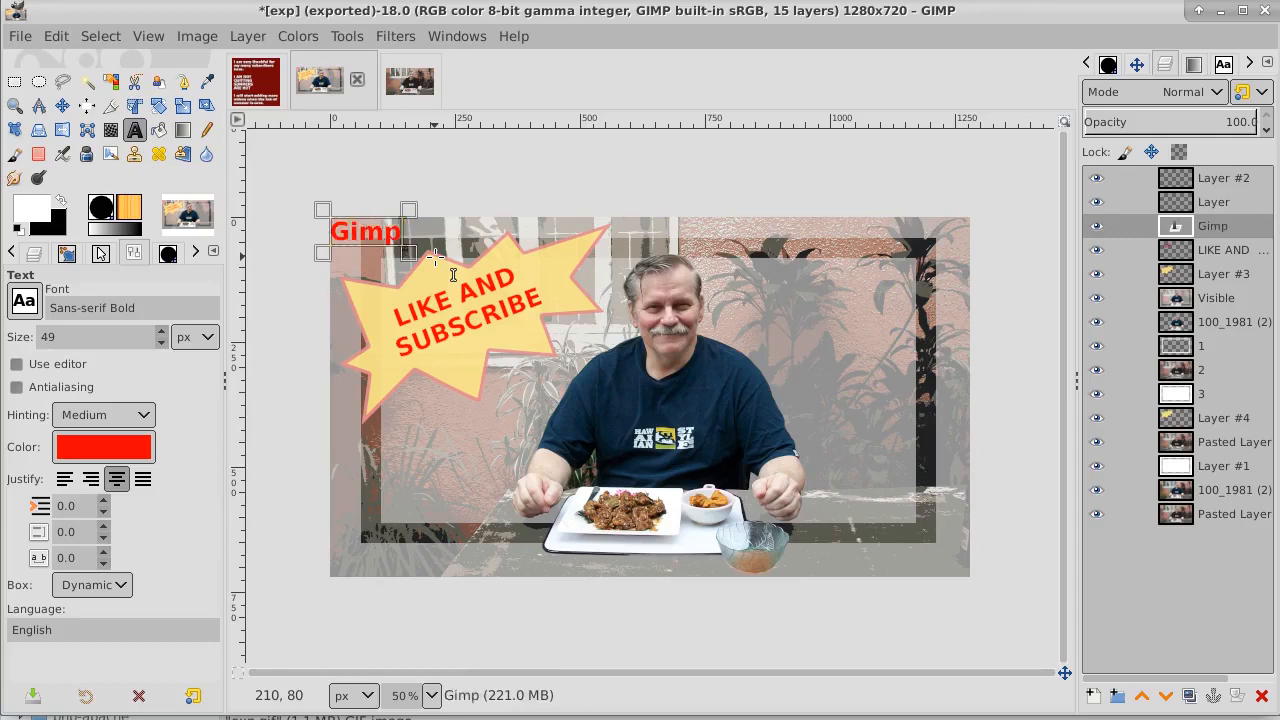
text( Tut)
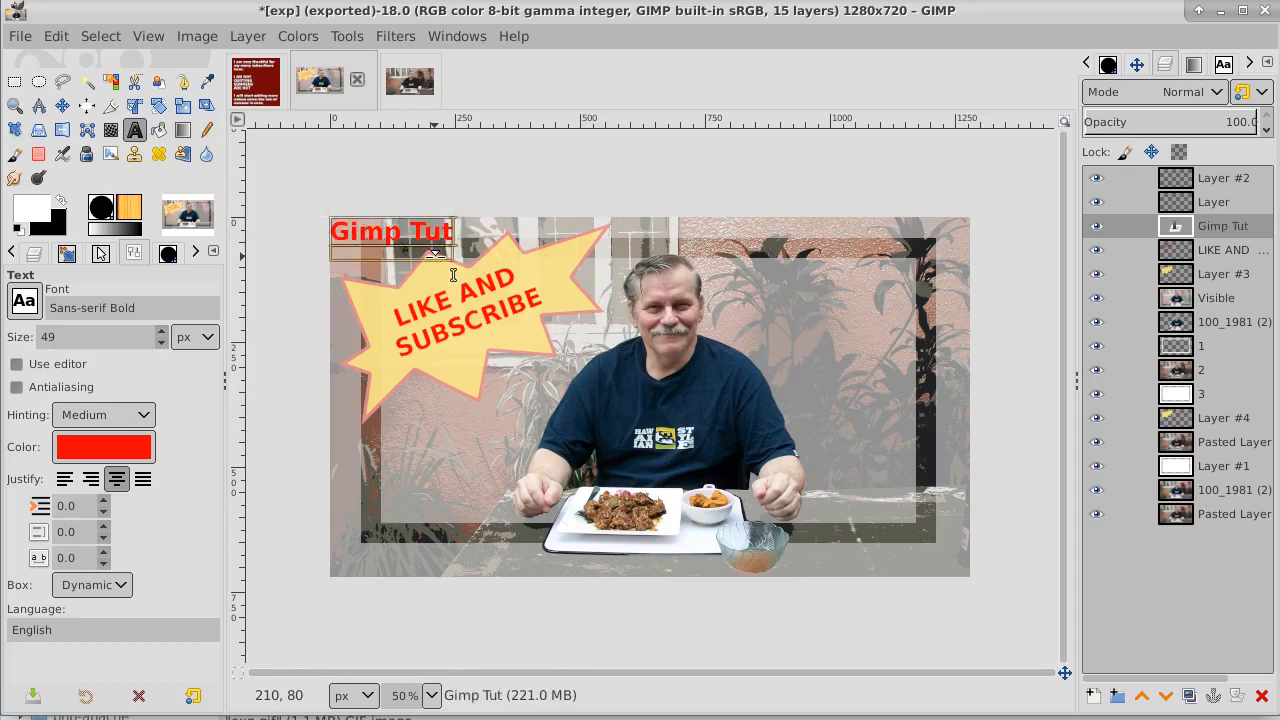
text(orial)
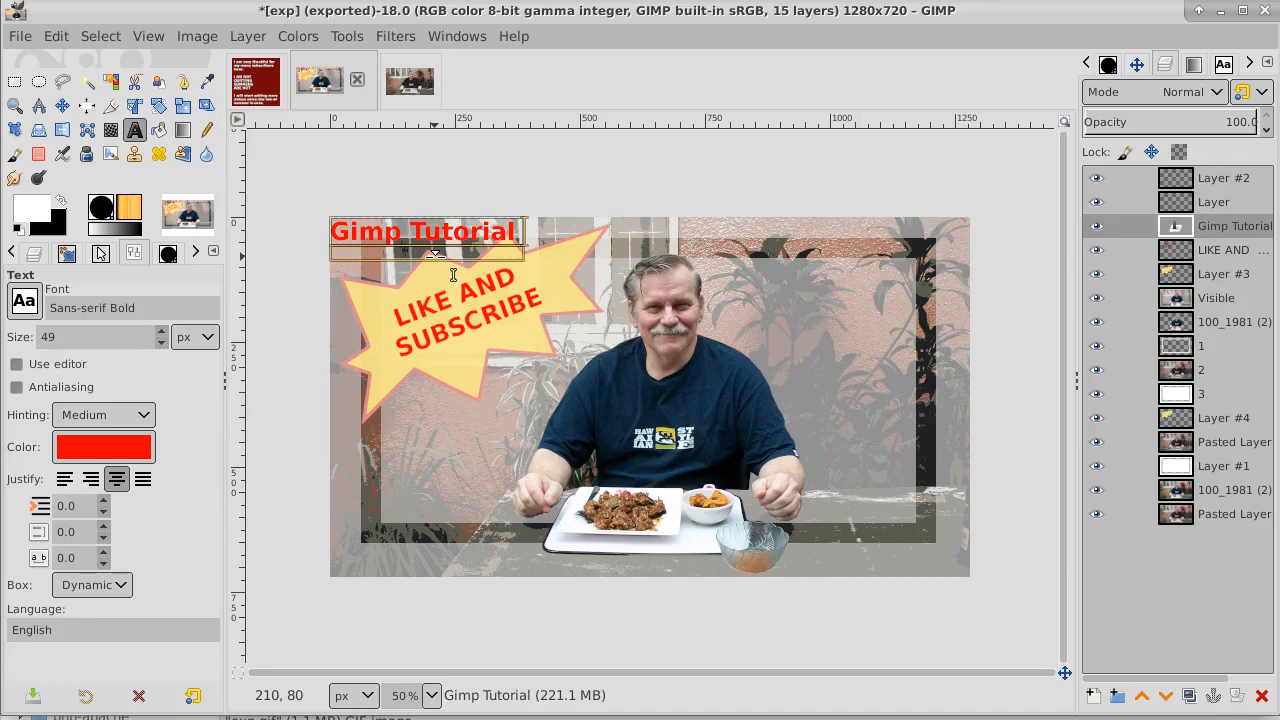
key(Return)
text(T)
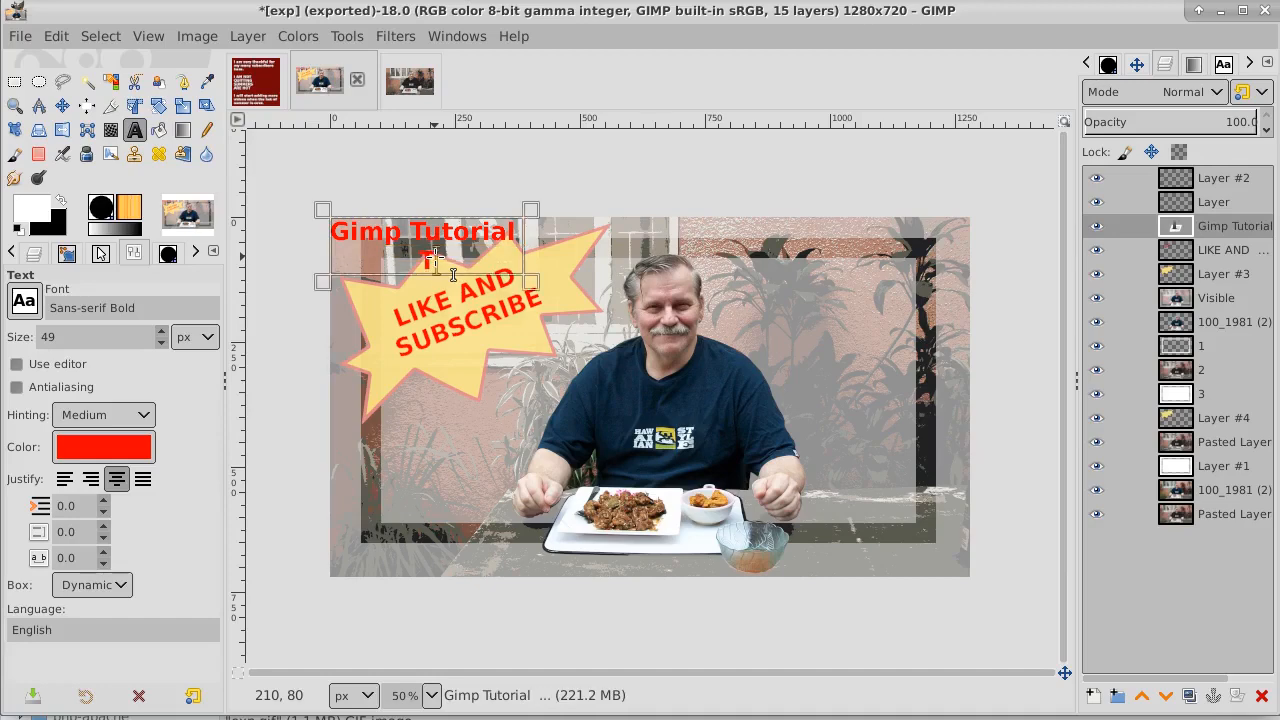
text(humnail)
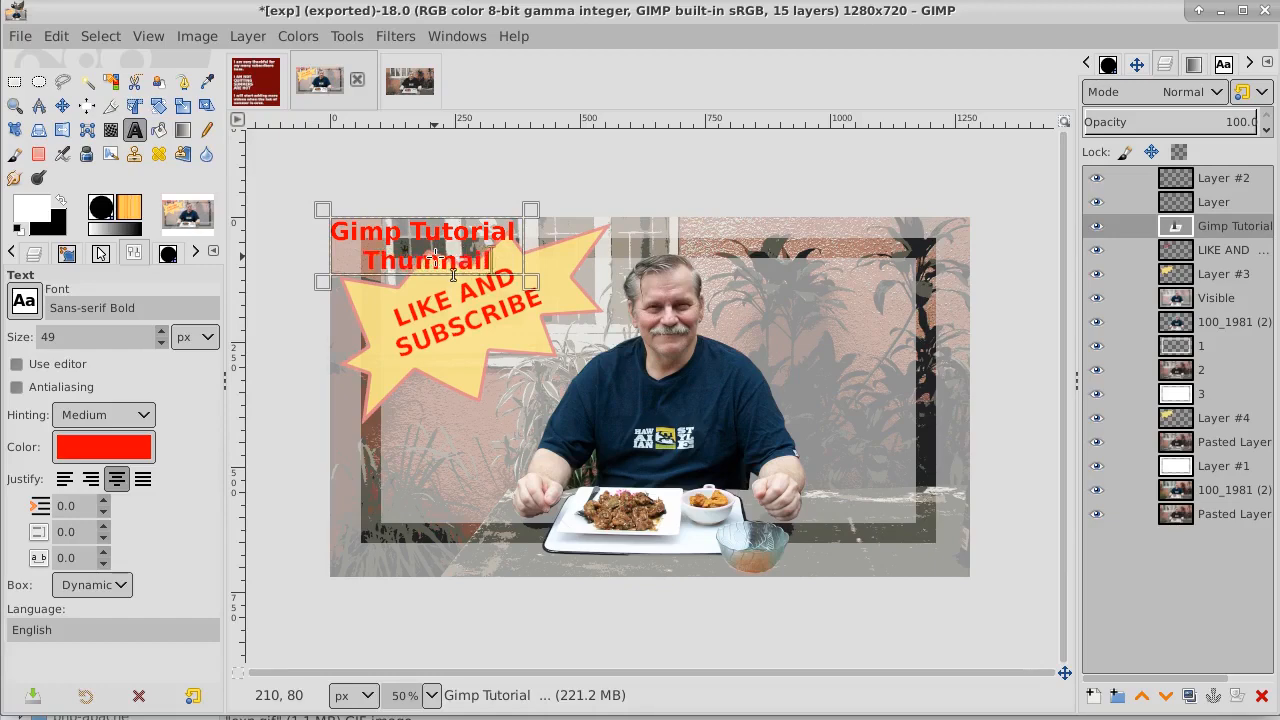
key(Left)
key(Left)
key(Left)
key(Left)
text(b)
key(Right)
key(Right)
key(Right)
key(Right)
Add the lines "Eating Snake", "IN" and "the Philipppines" below Thumbnail in the text layer.
key(Return)
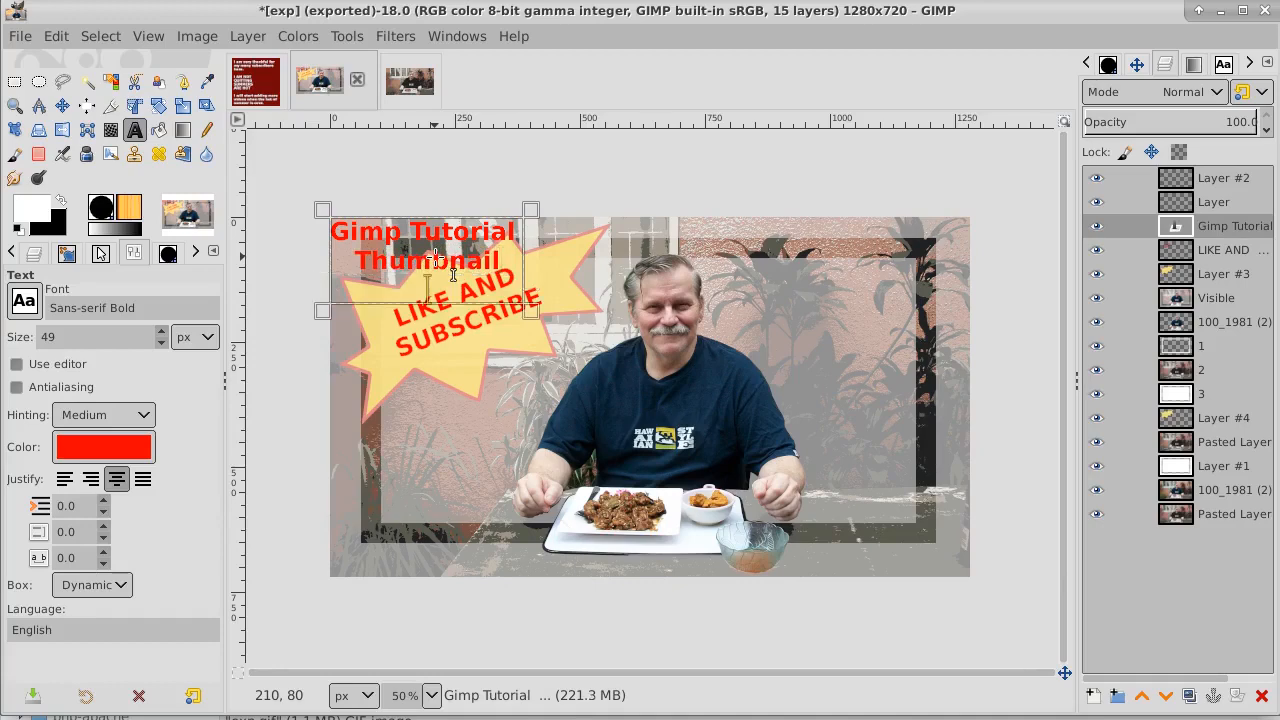
text(Eatin)
text(g a)
text(nake)
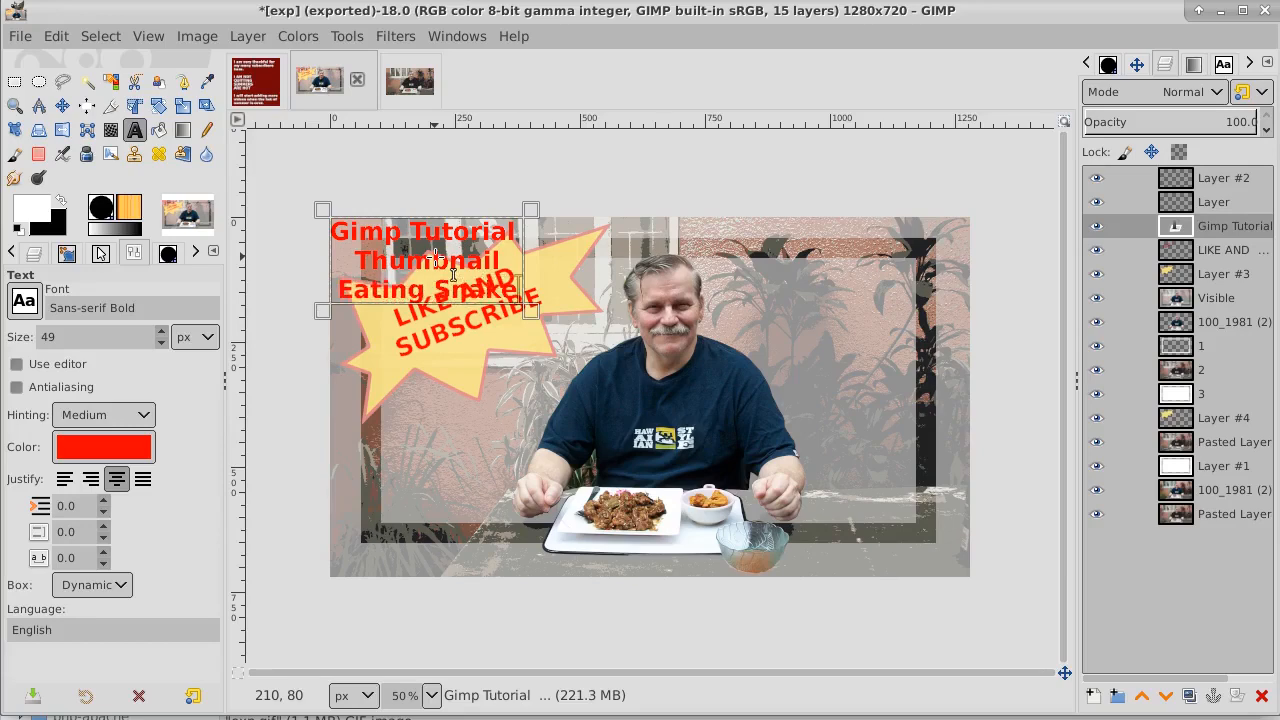
key(Return)
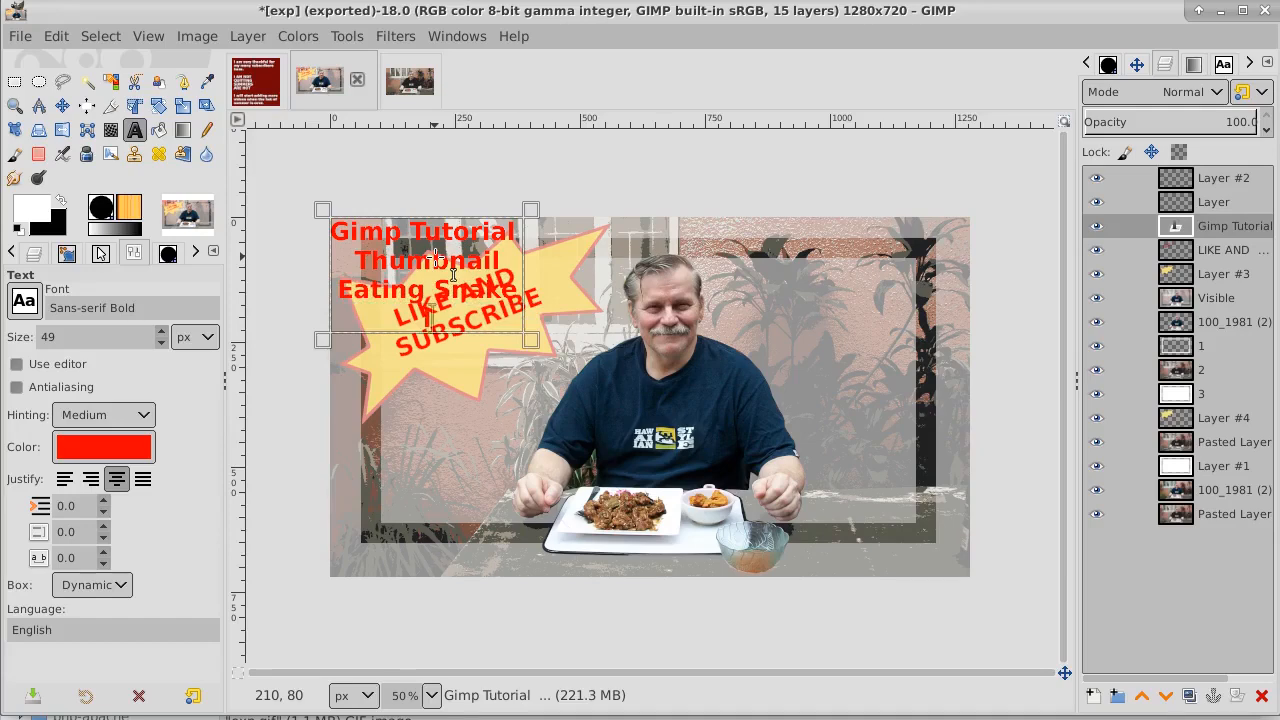
text(In)
key(Return)
text(the)
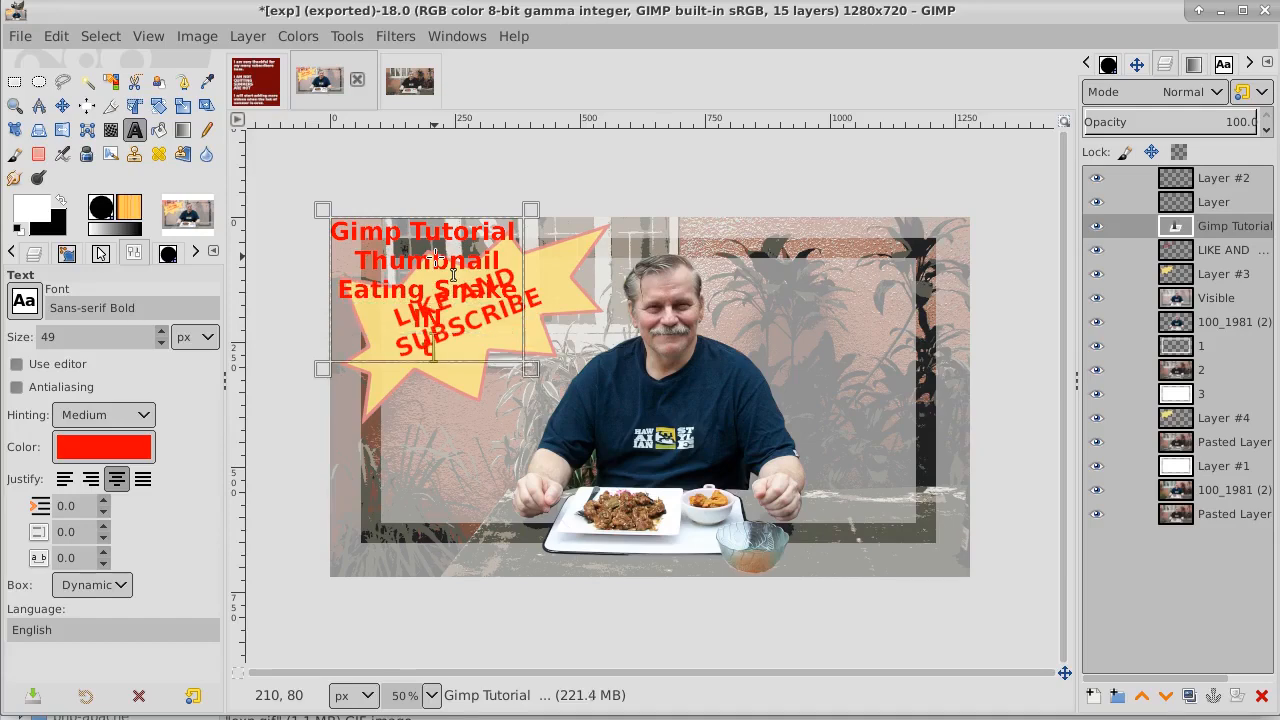
text( P)
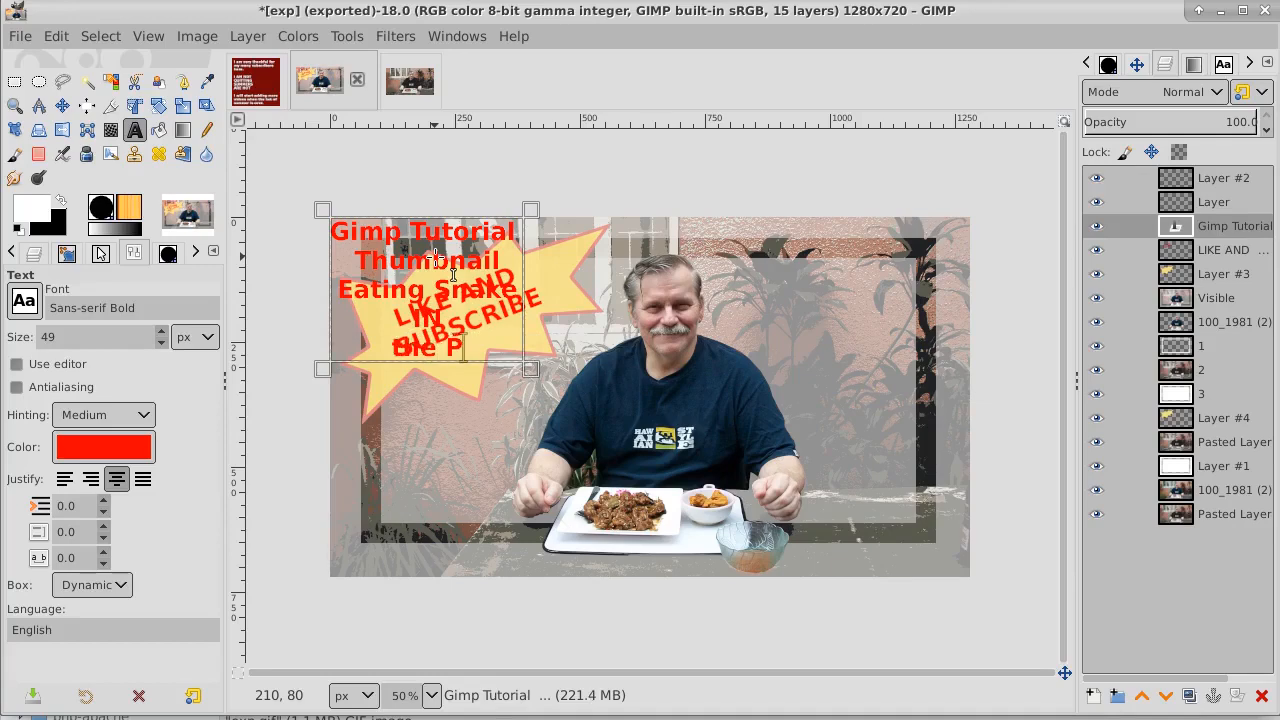
text(hi)
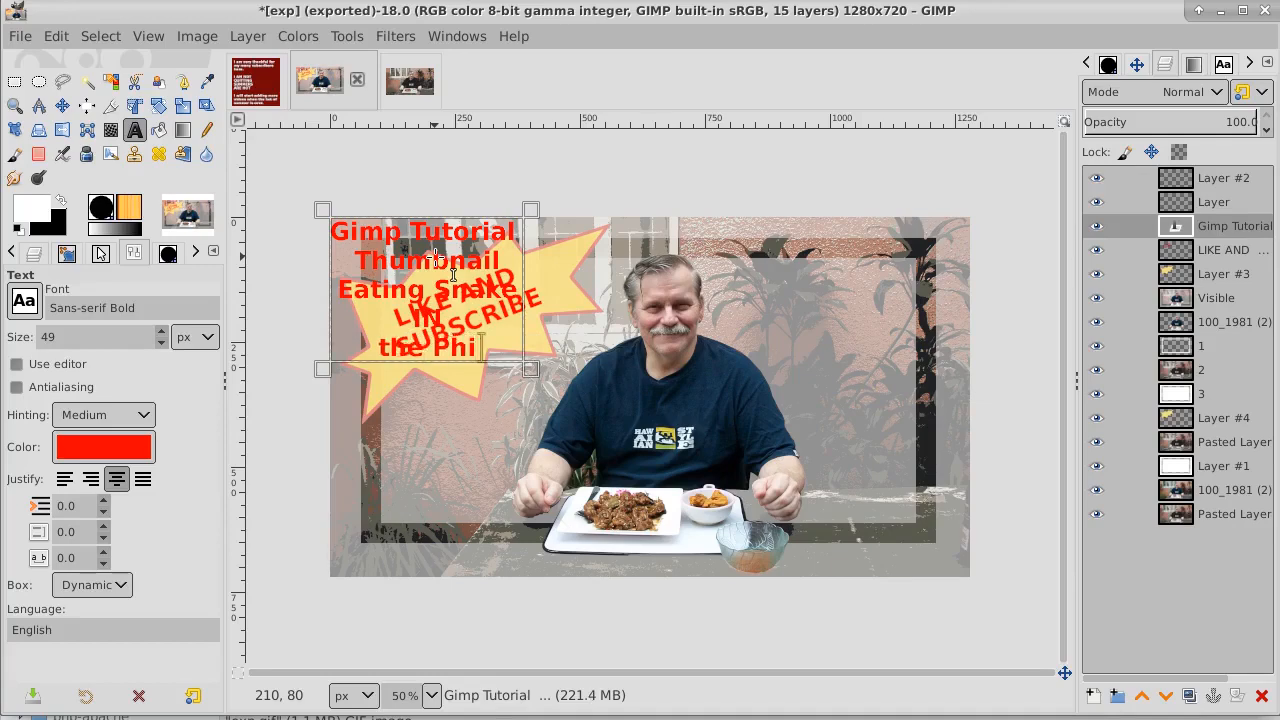
text(lipppi)
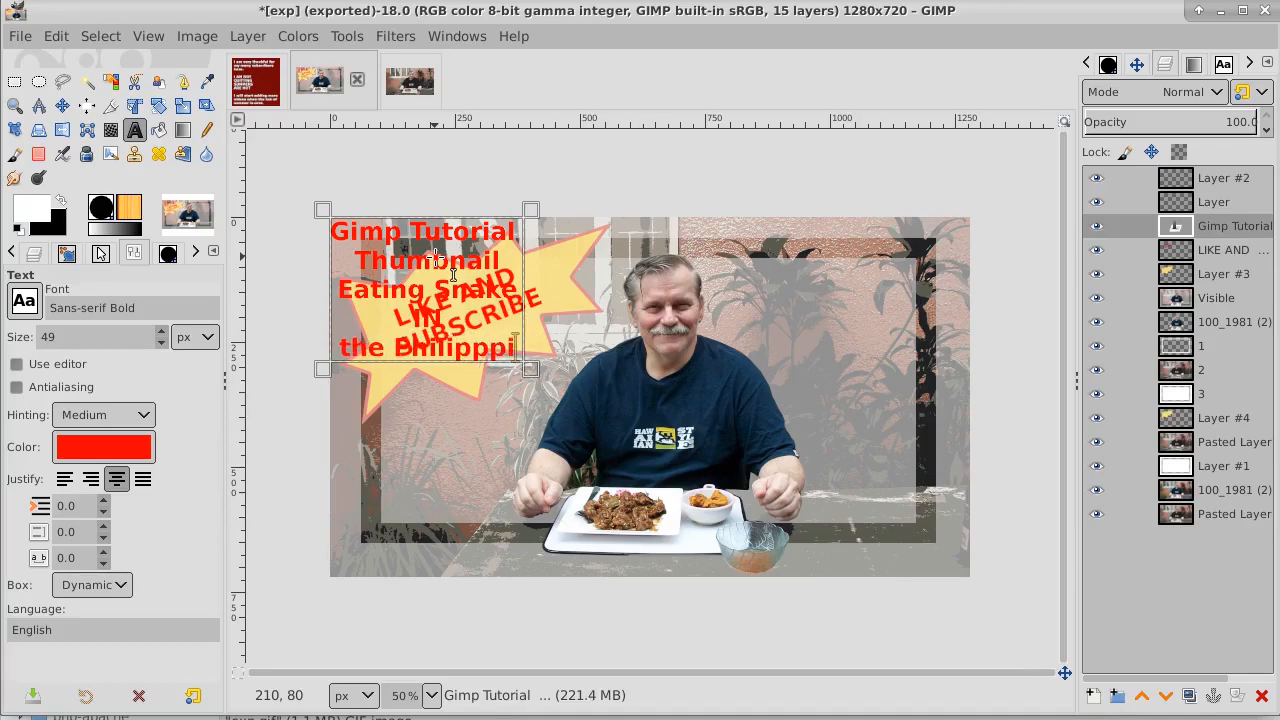
text(nes)
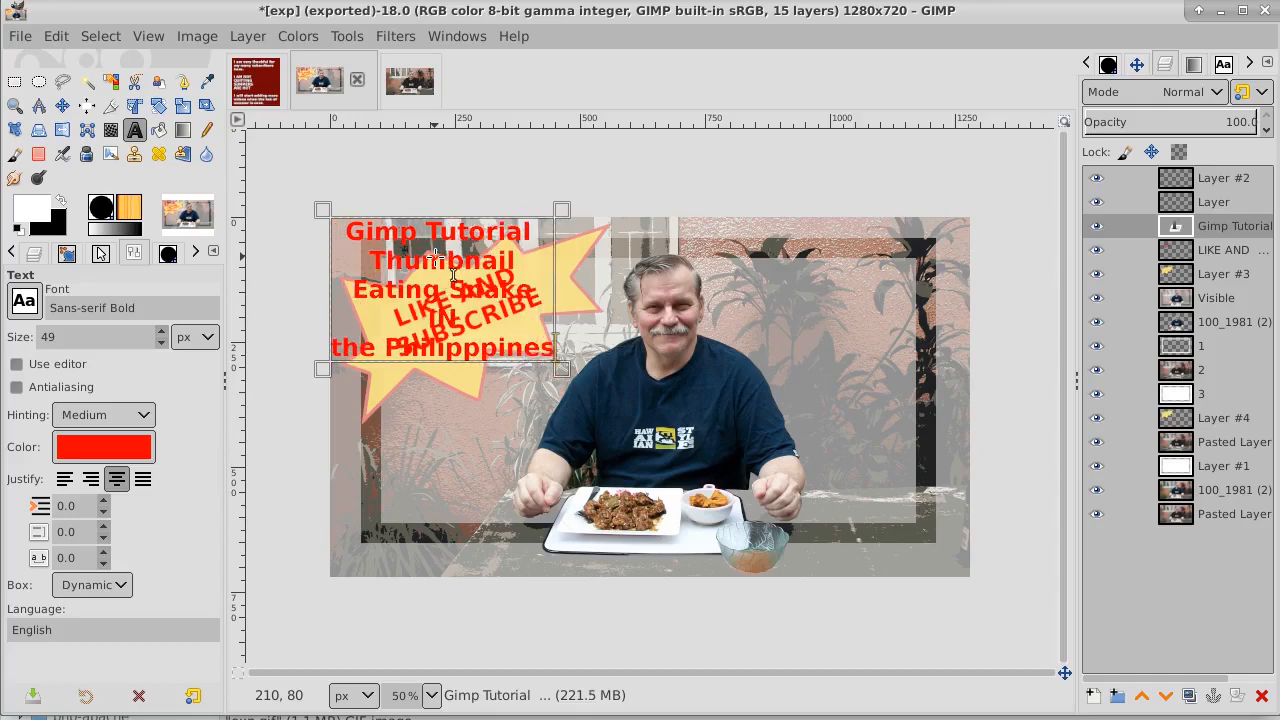
Move the five-line text block to the empty area beside the man's head and insert "Create" before Thumbnail on its second line.
click(62, 105)
drag(365, 270, 864, 310)
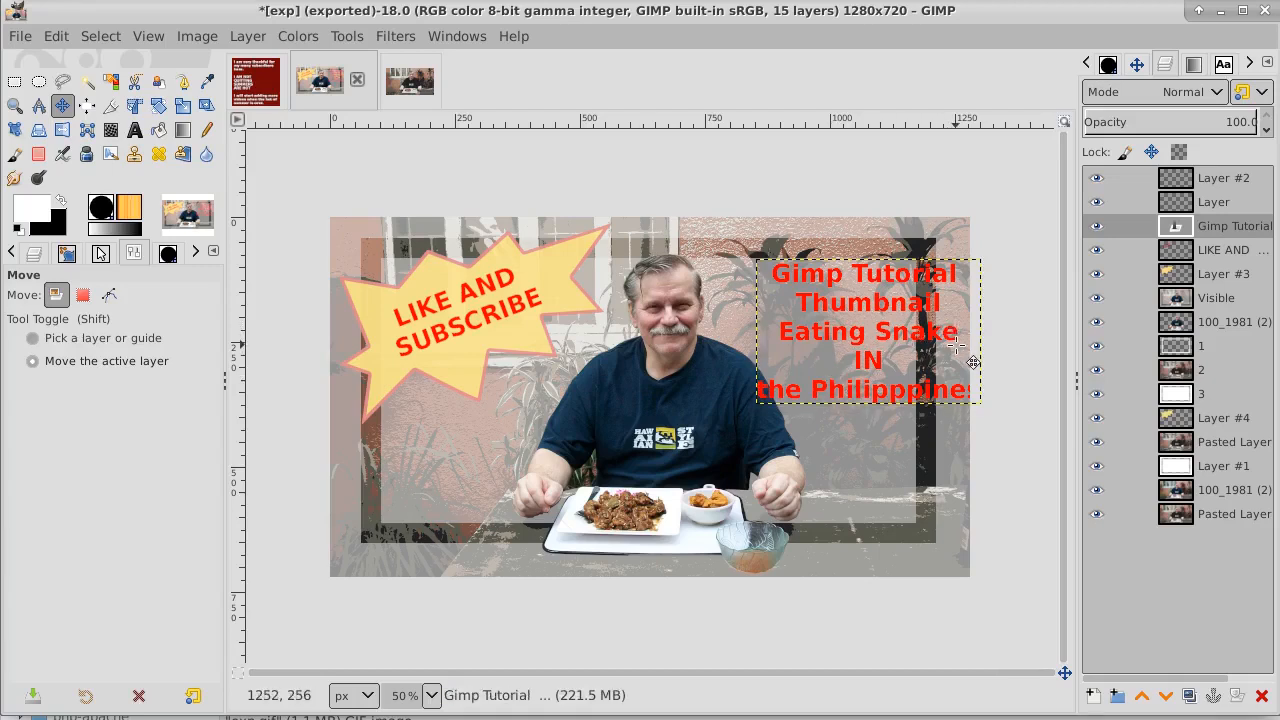
click(134, 130)
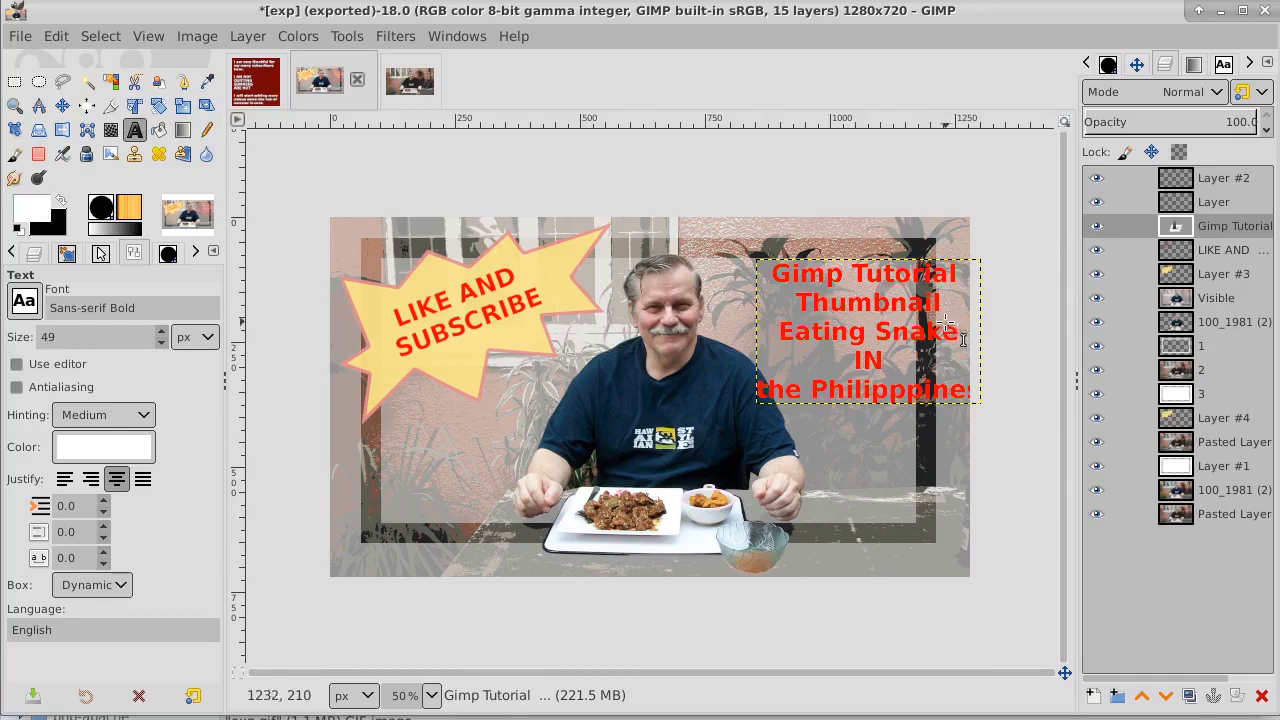
click(806, 308)
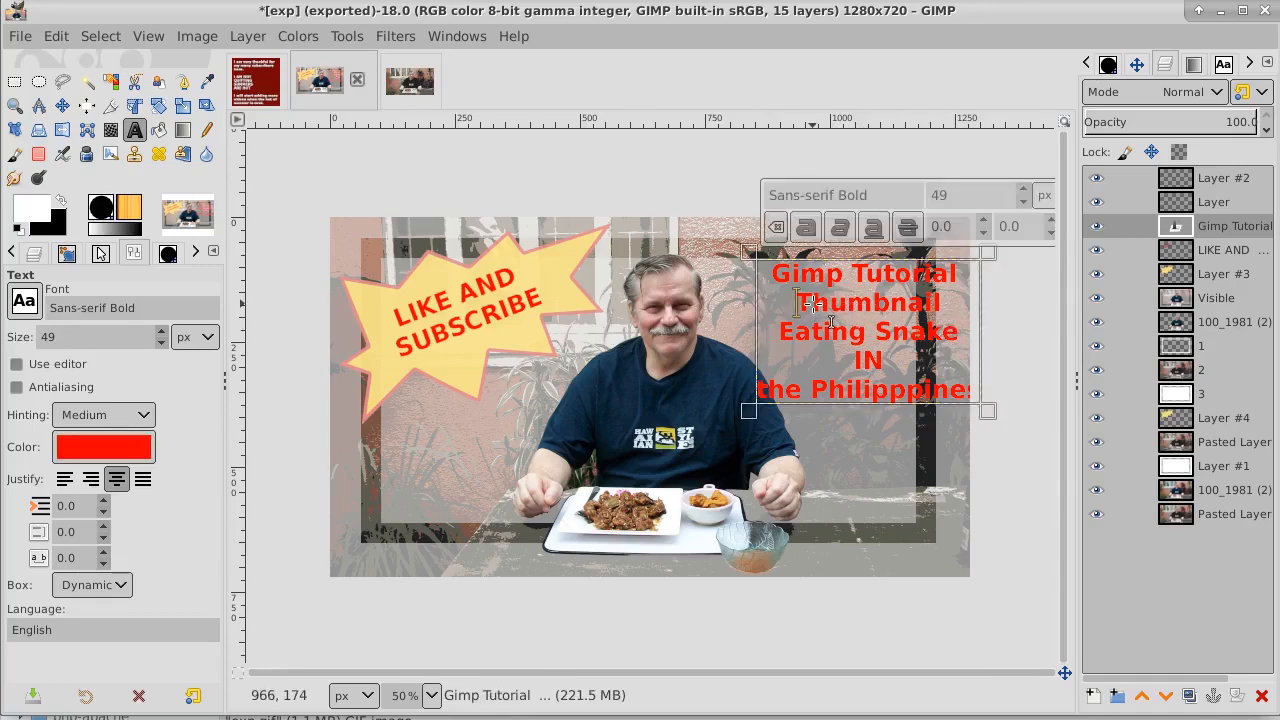
text(Cre)
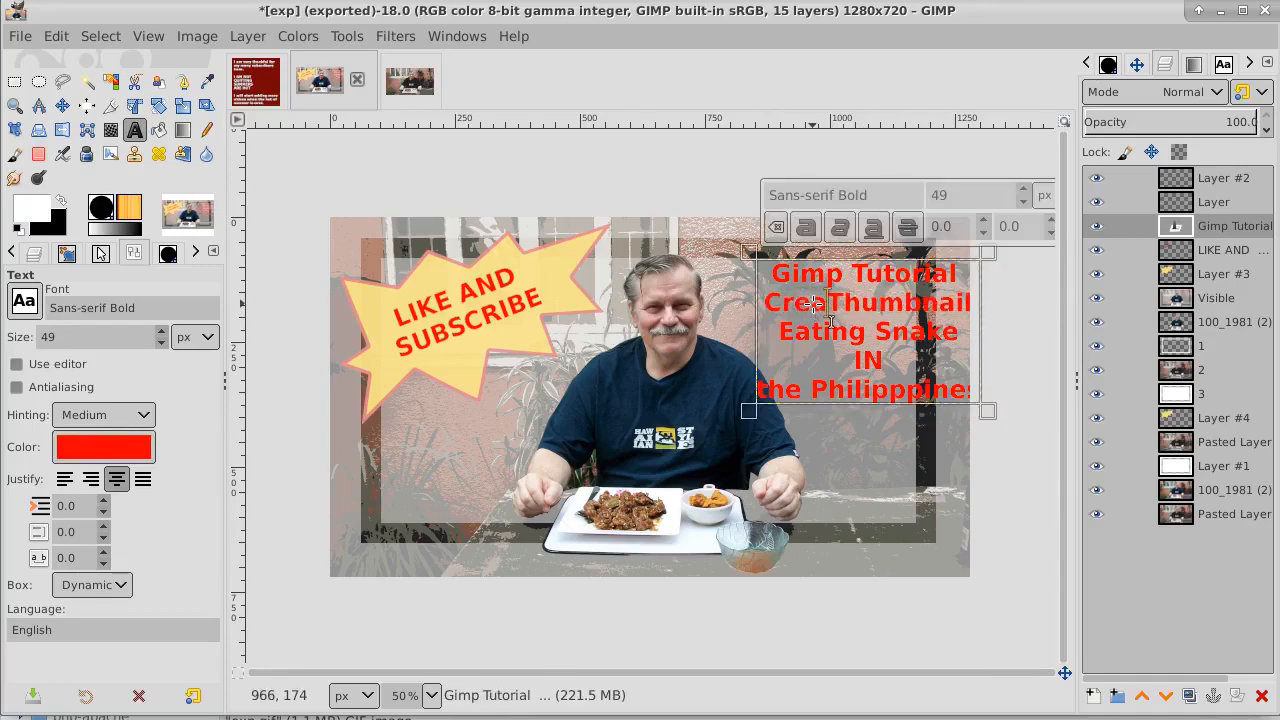
text(ate)
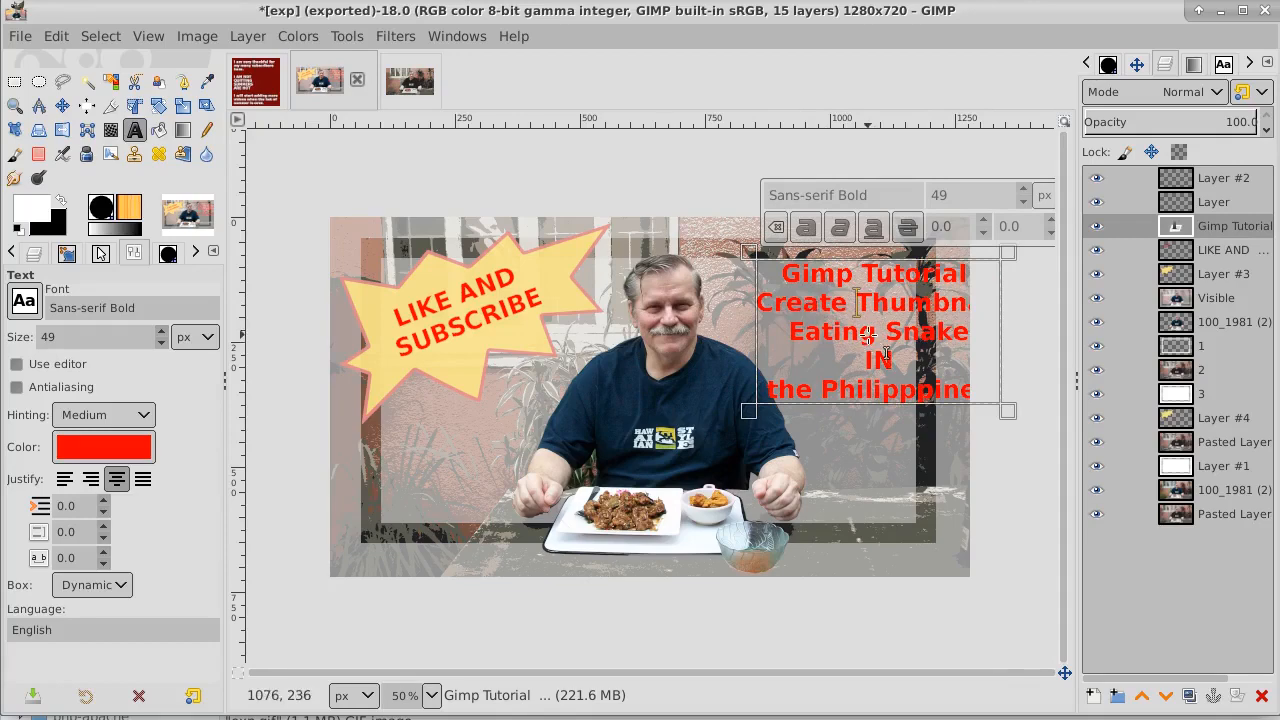
Reduce all of the title text to size 47 px and move the block so it fits inside the canvas.
key(ctrl+a)
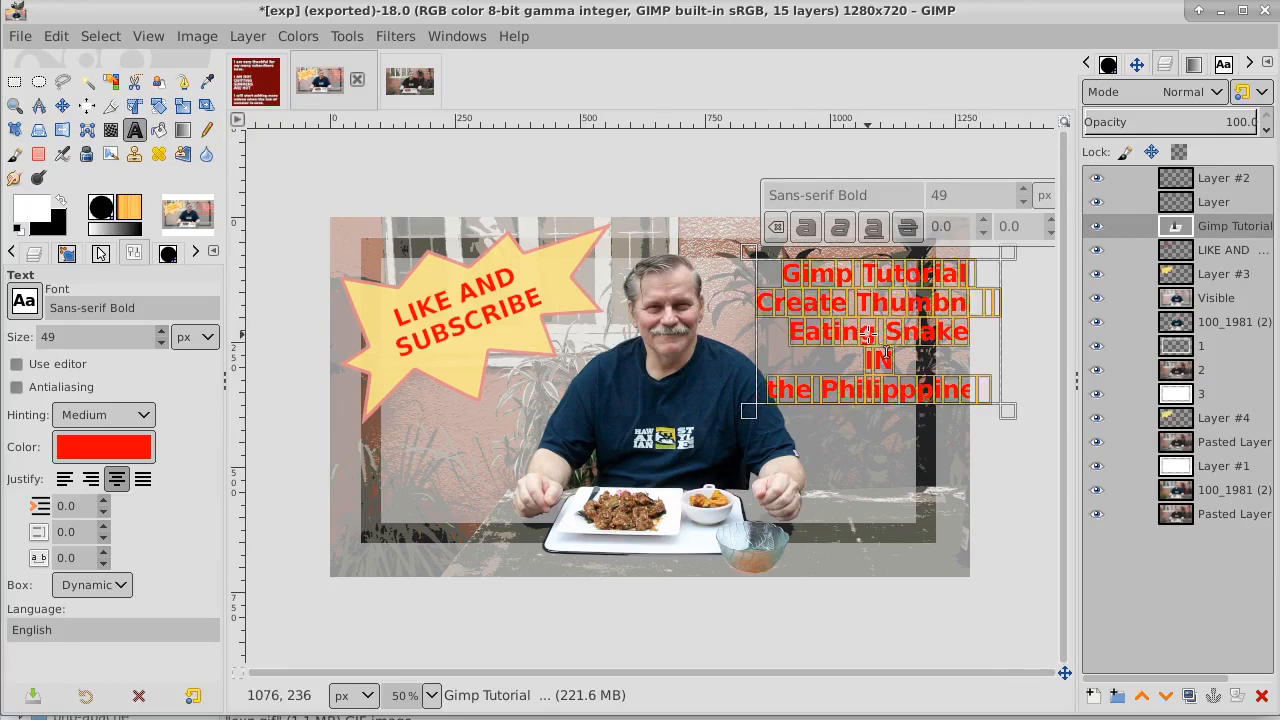
click(1023, 204)
click(1023, 204)
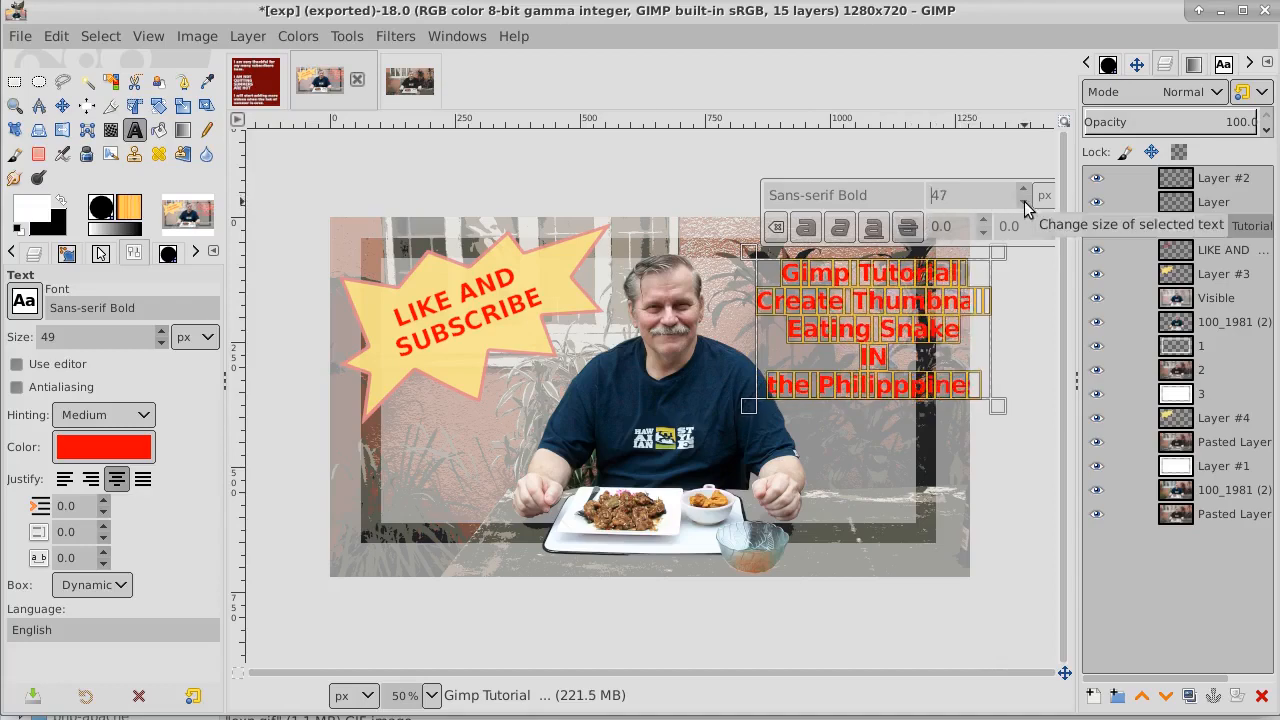
click(62, 105)
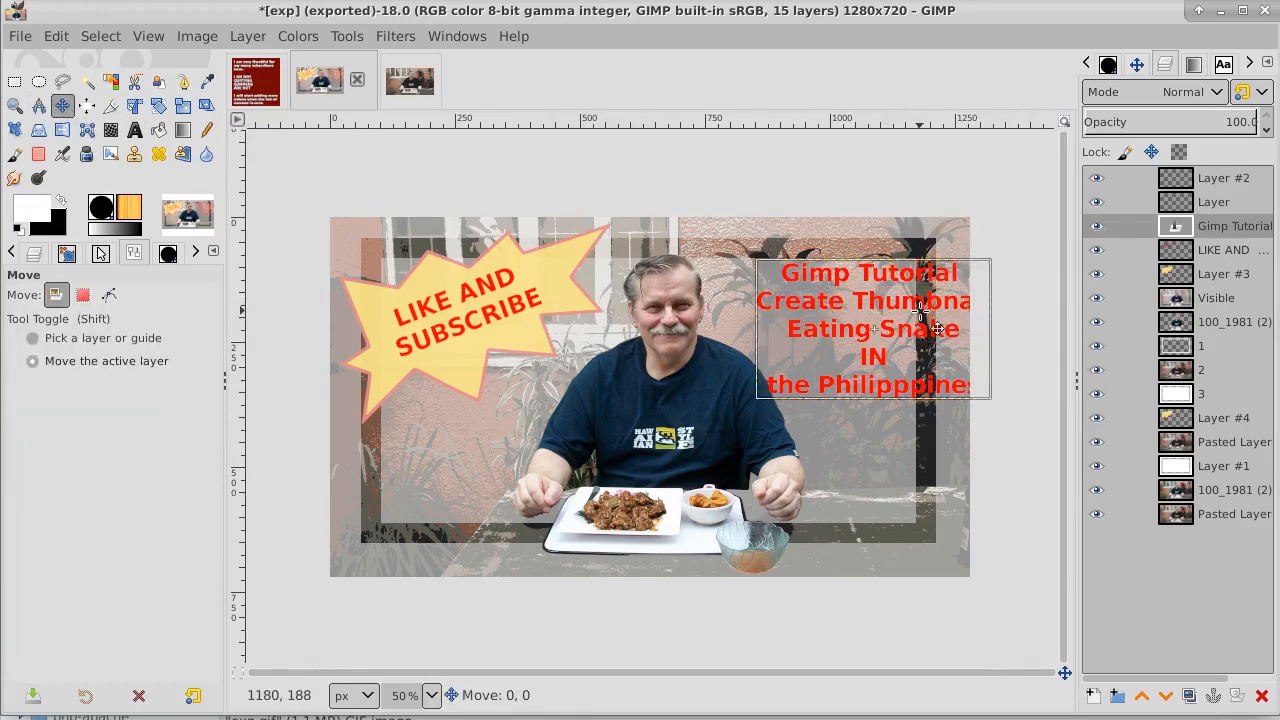
drag(937, 328, 903, 341)
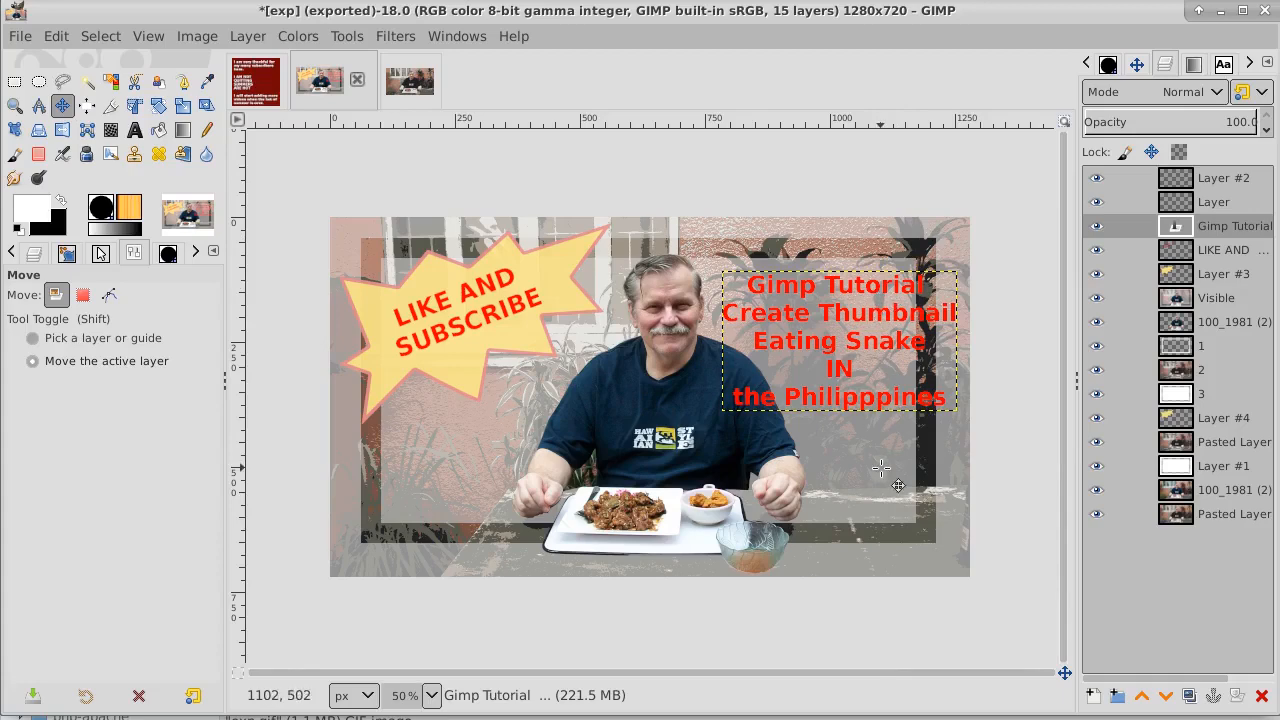
Correct the misspelled last word of the title text to "Philippines" by removing the extra p.
click(134, 130)
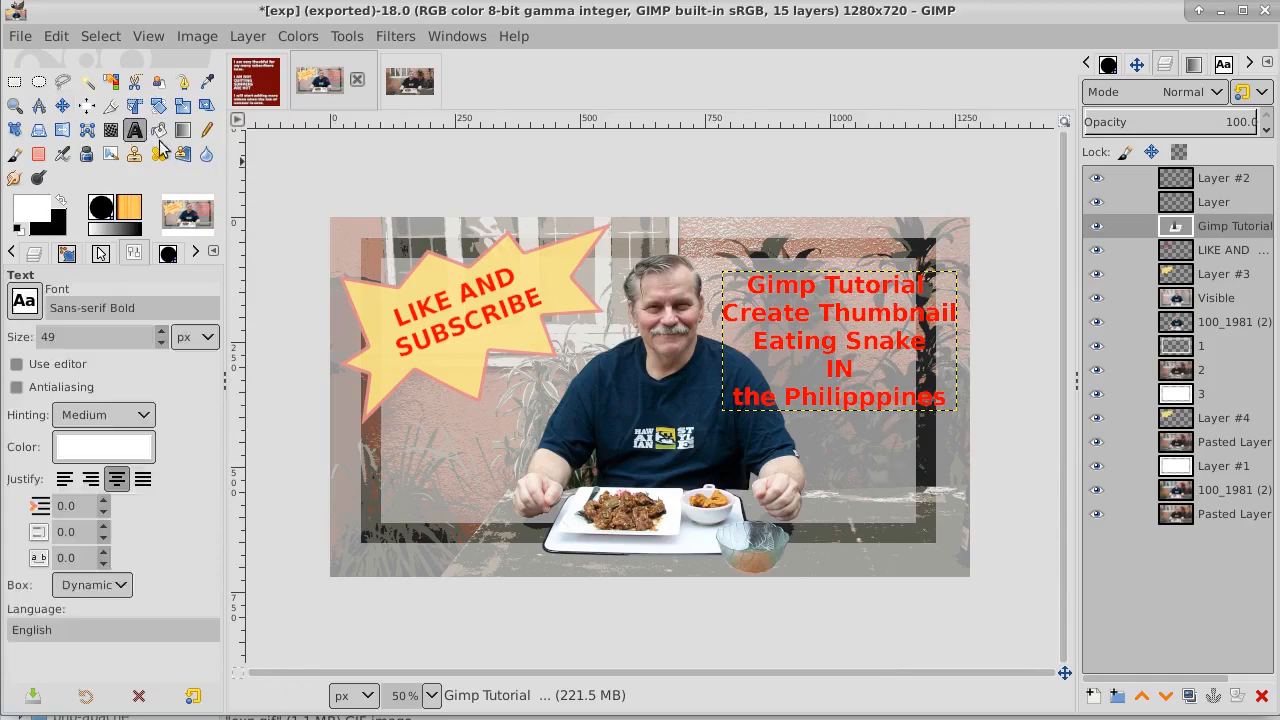
click(862, 399)
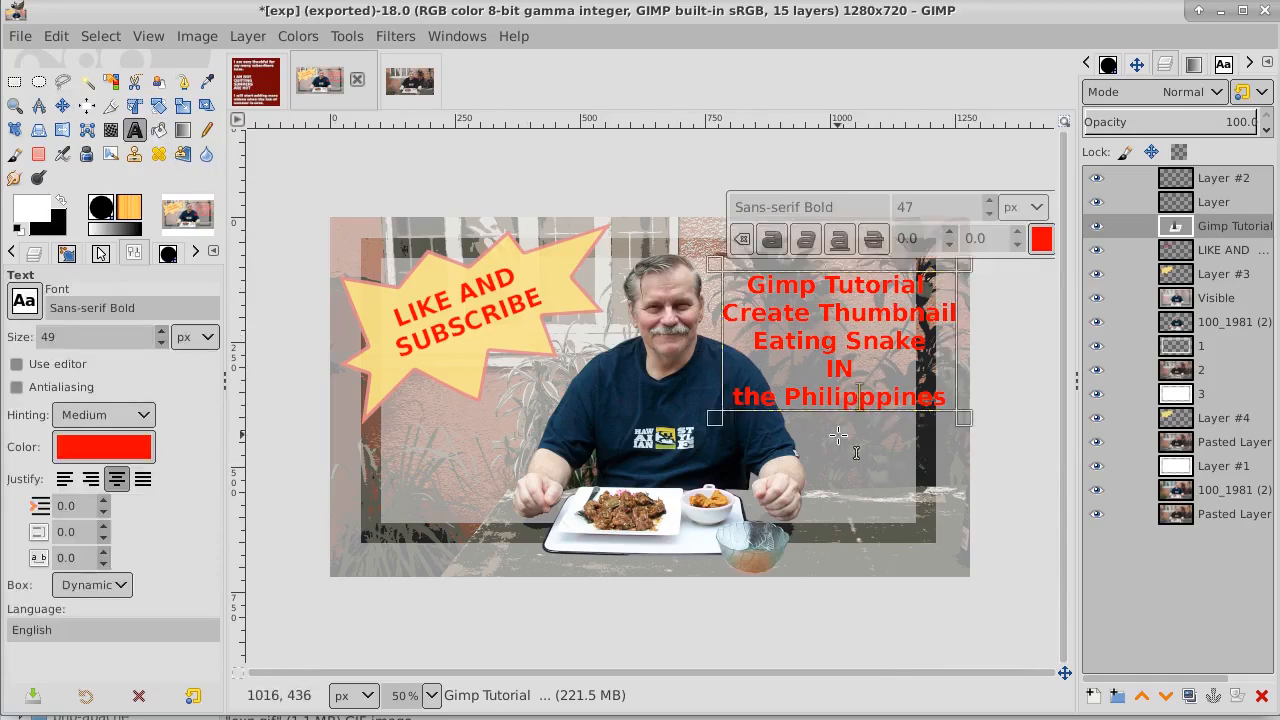
key(BackSpace)
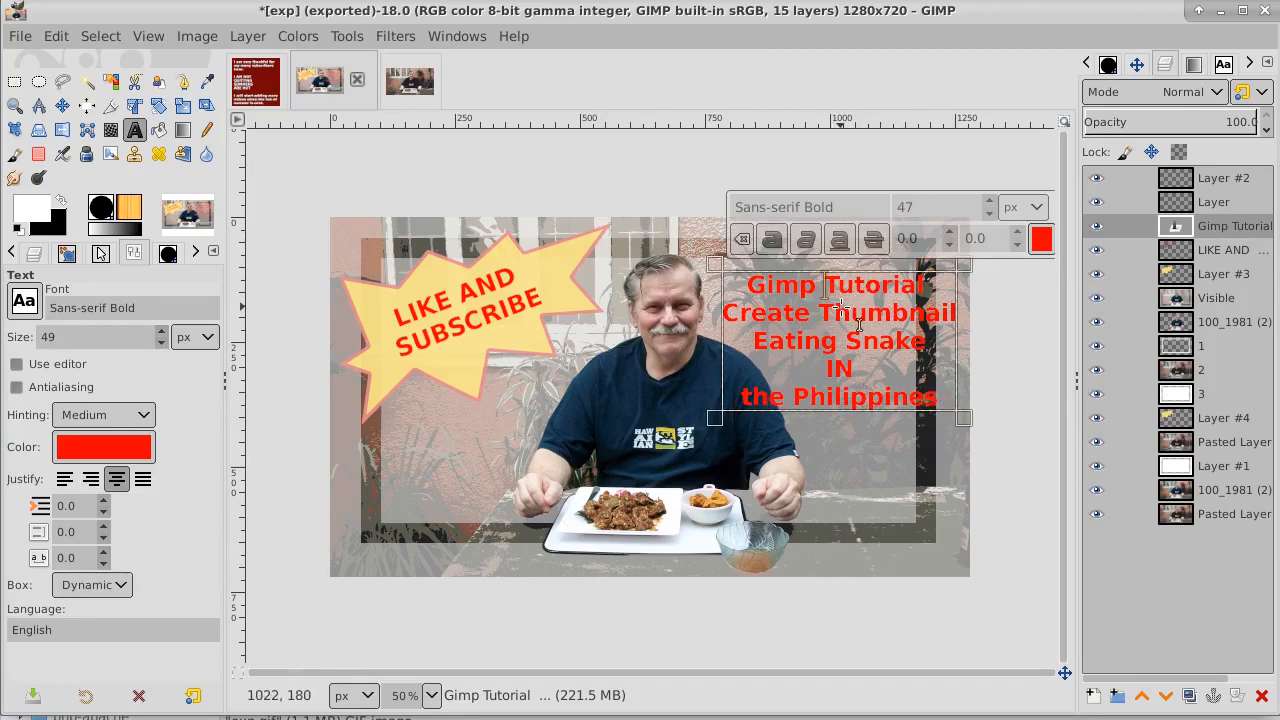
Break the title text into a column of one word per line and move it to the empty area beside the man.
key(Return)
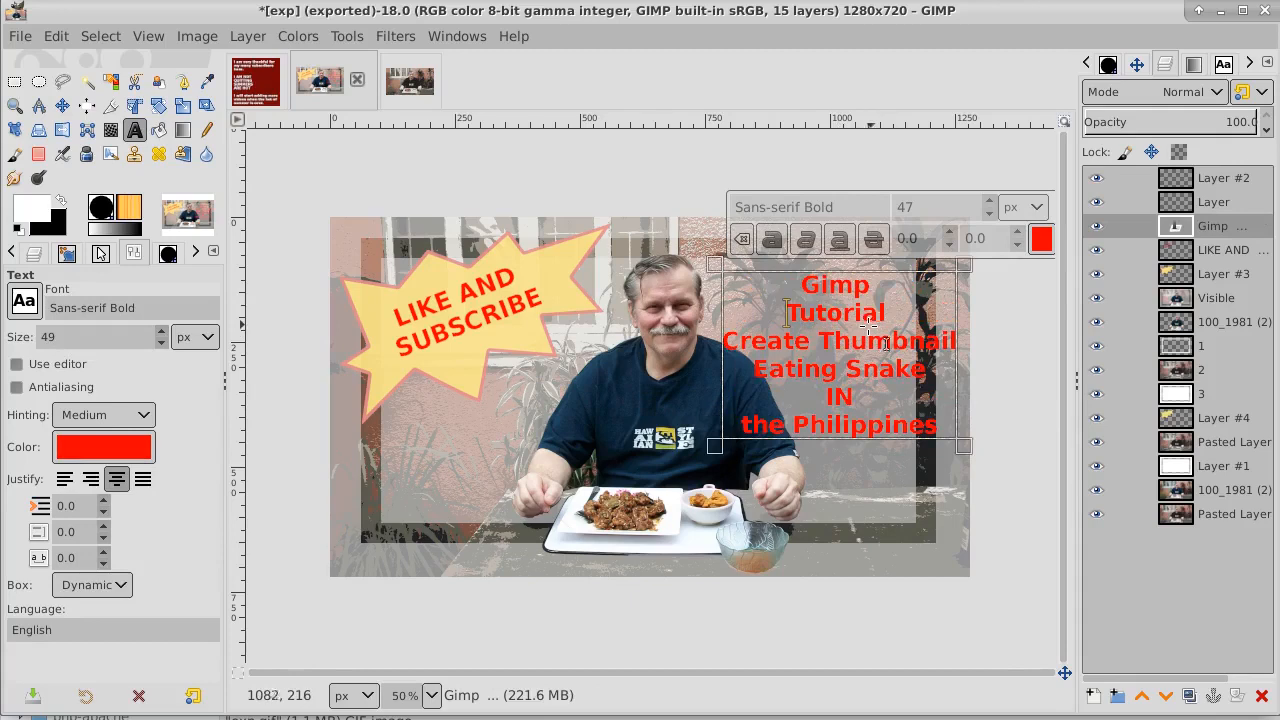
click(820, 341)
key(Return)
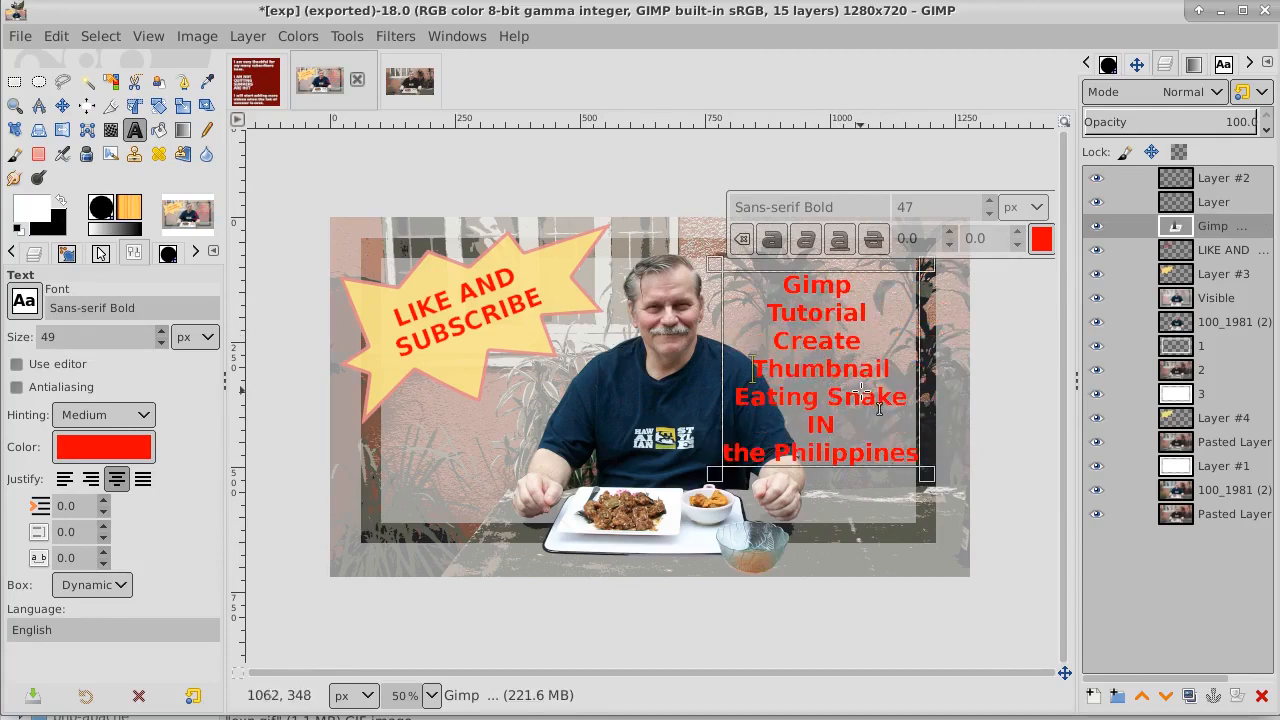
click(828, 397)
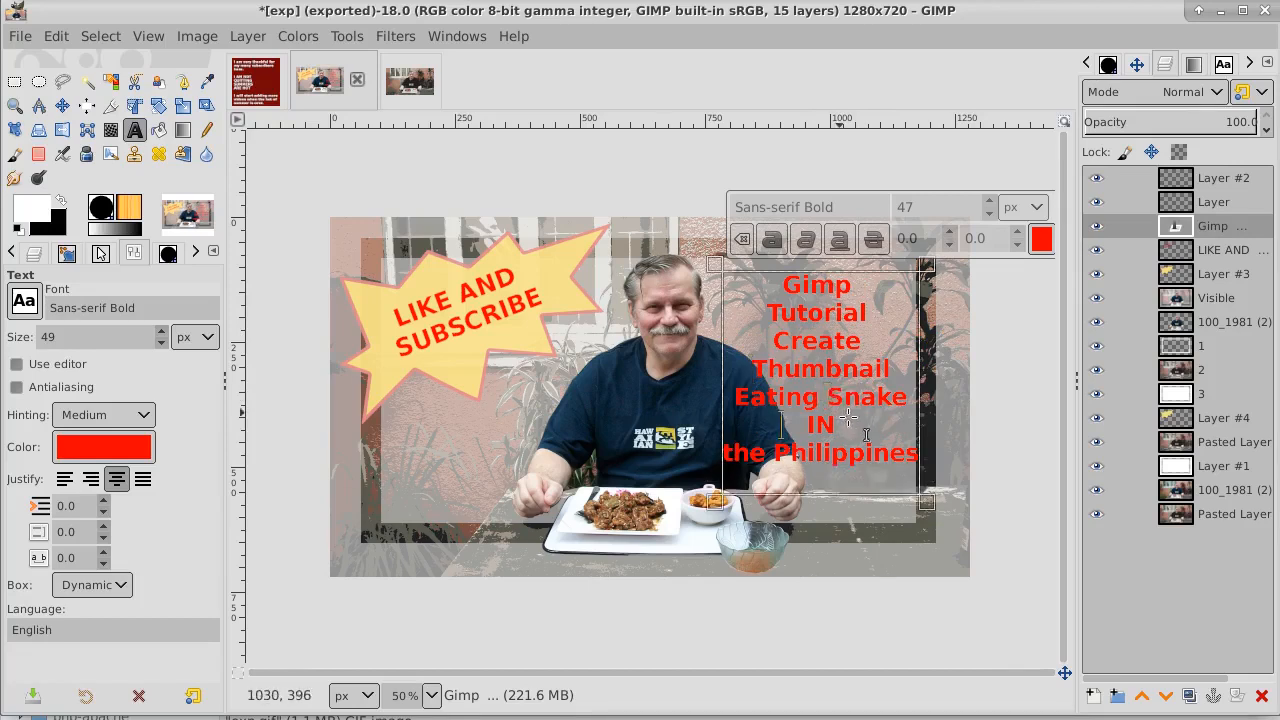
key(Return)
click(772, 483)
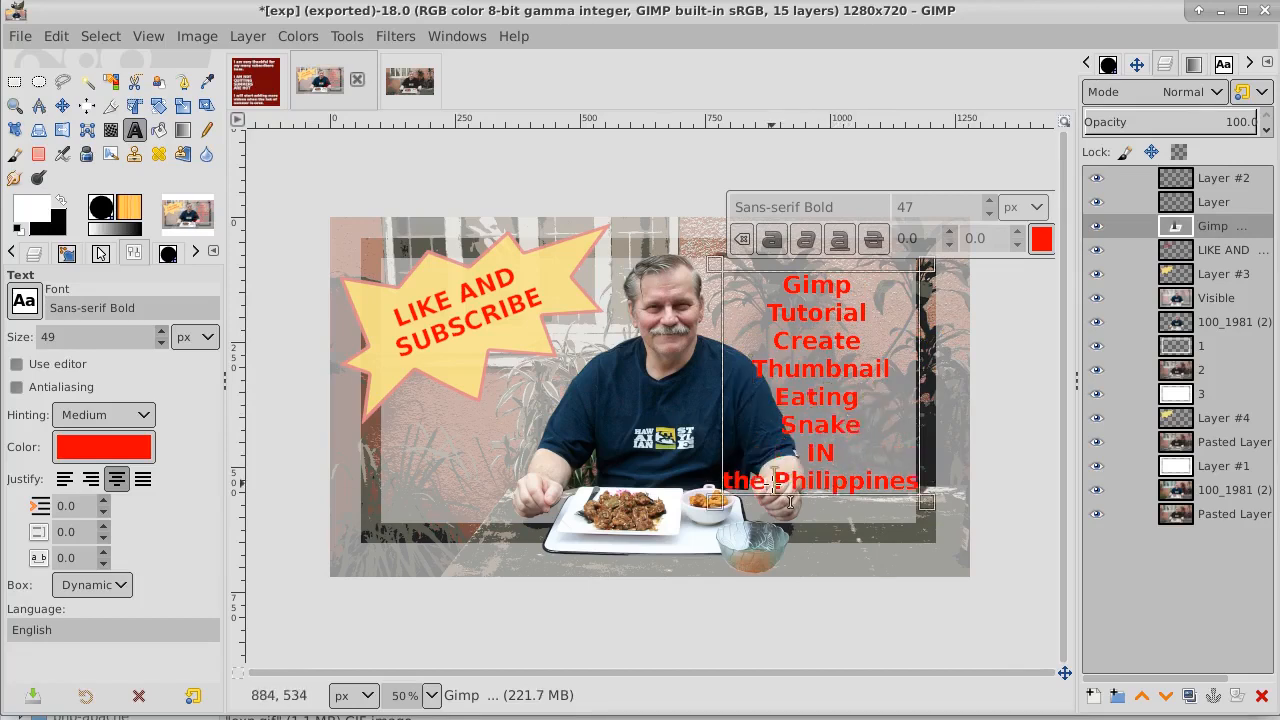
key(Return)
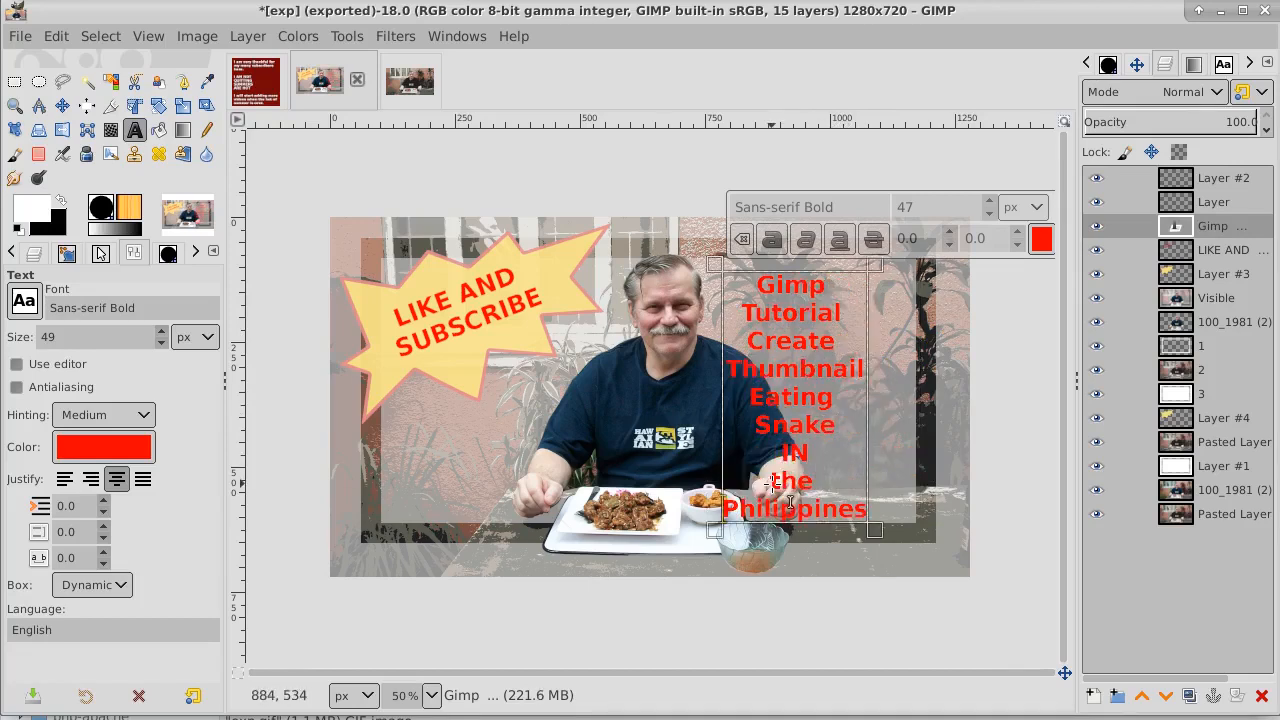
click(62, 105)
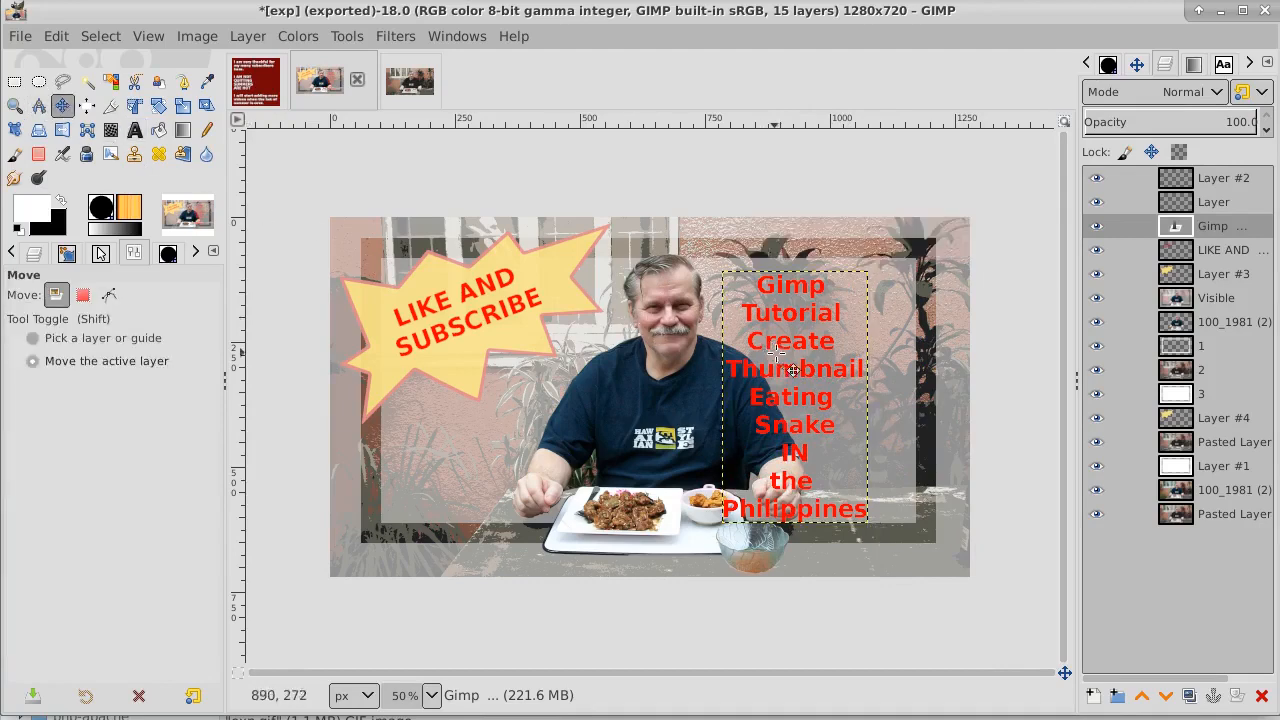
drag(776, 353, 864, 345)
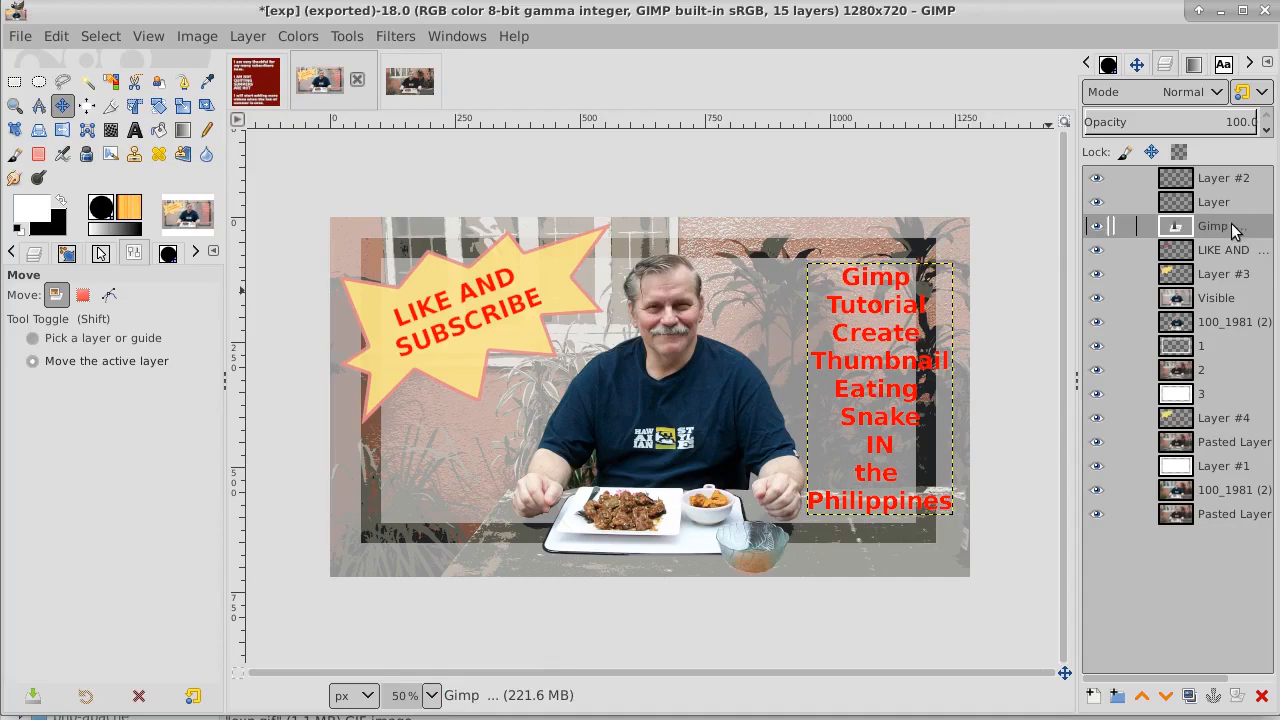
Scale the title text layer to 313 × 620 px, unlinking the aspect ratio to stretch its height.
click(183, 106)
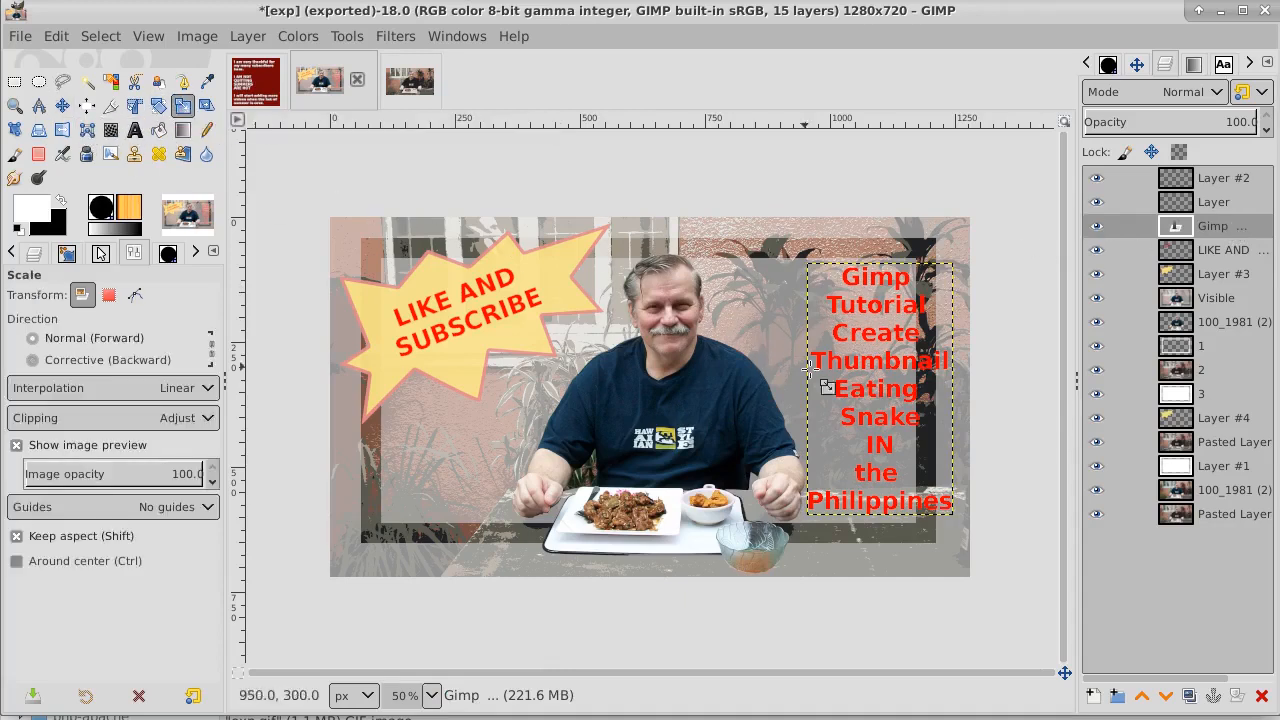
click(838, 380)
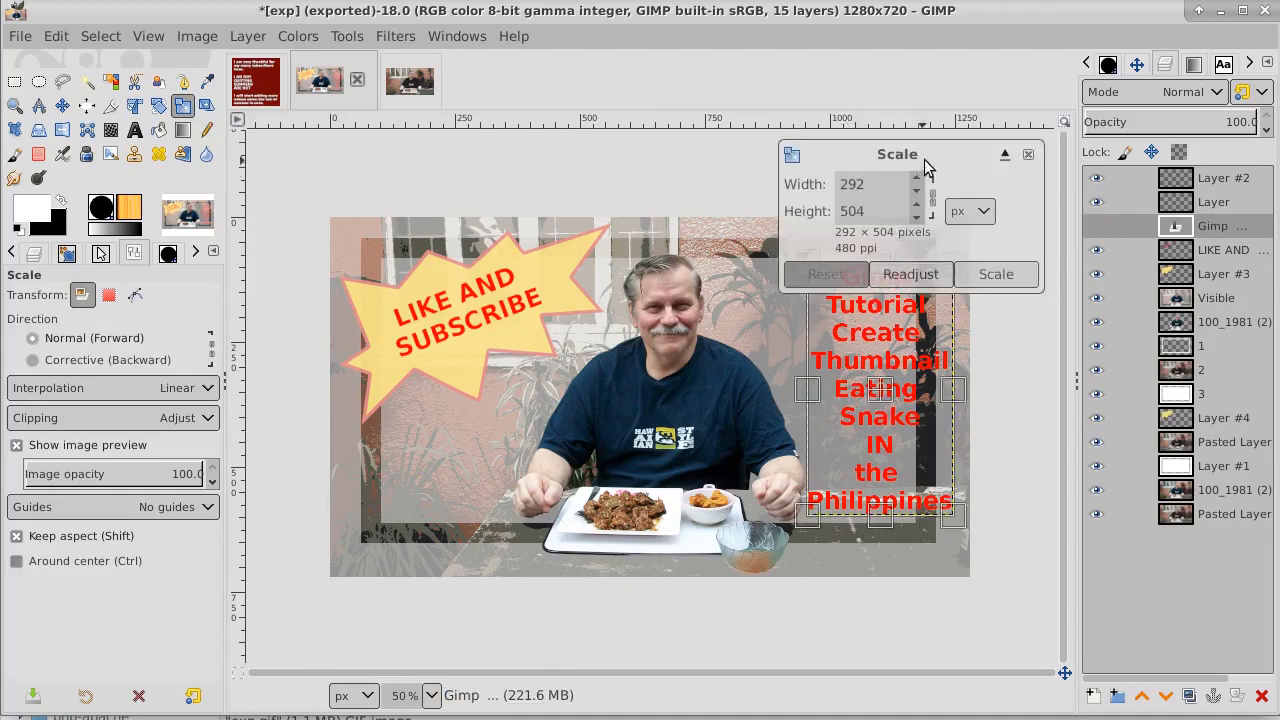
click(14, 106)
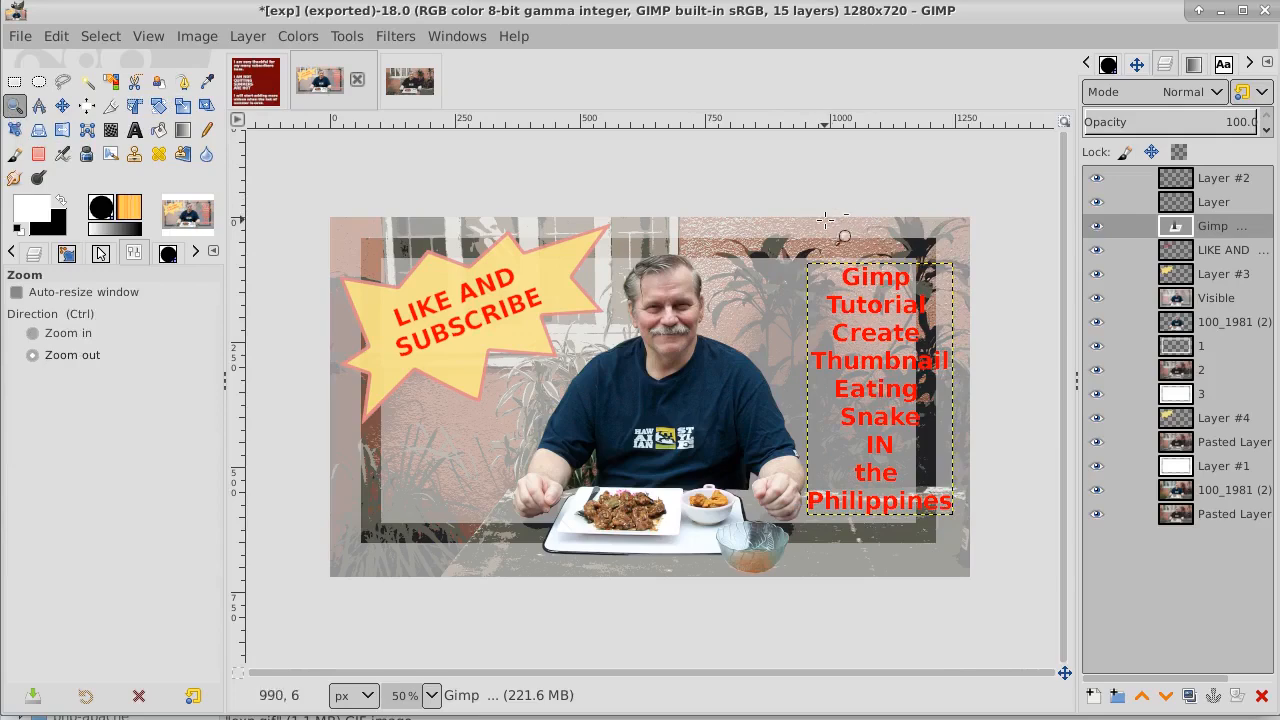
drag(814, 233, 645, 261)
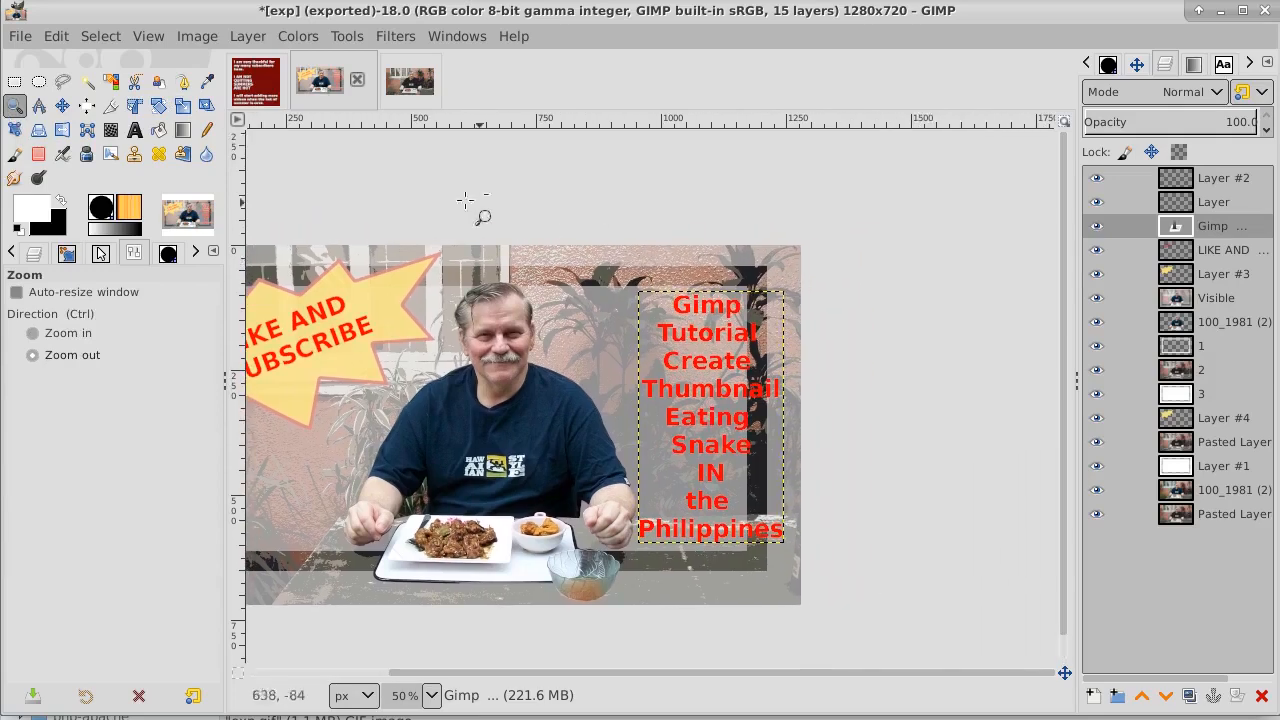
click(183, 106)
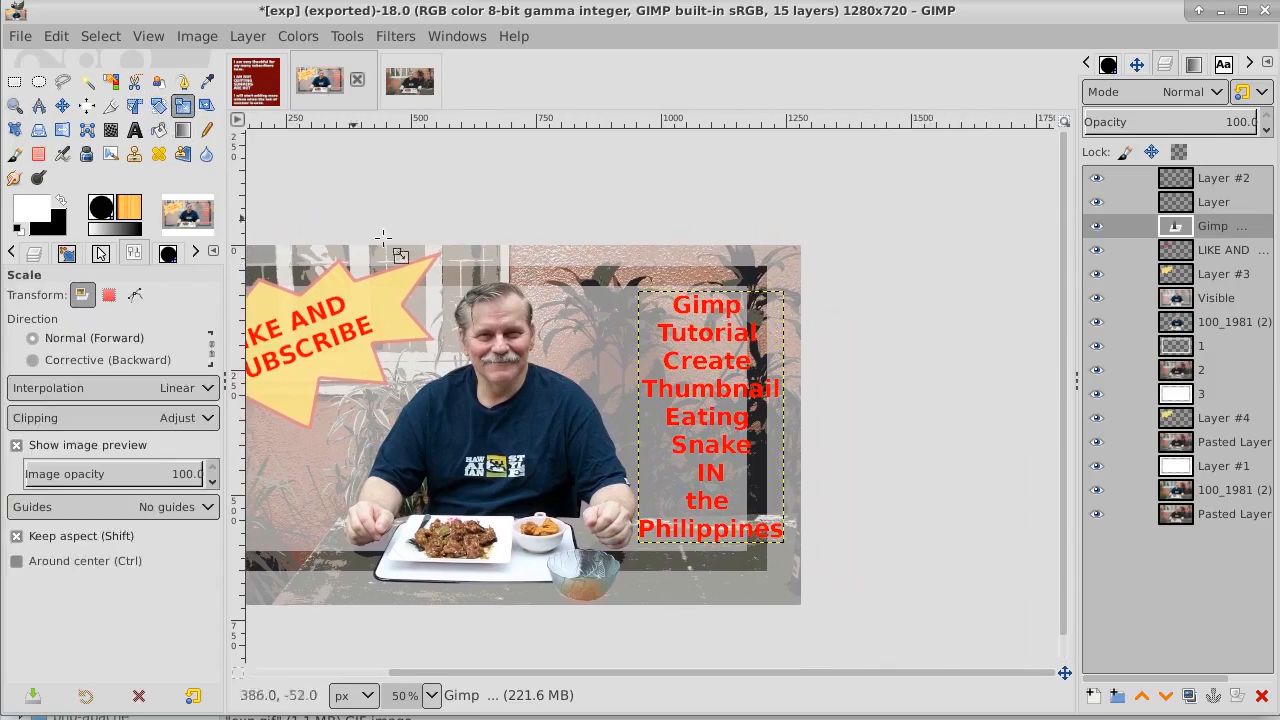
click(748, 400)
mouse_move(713, 289)
mouse_down()
mouse_move(714, 263)
mouse_move(713, 274)
mouse_up()
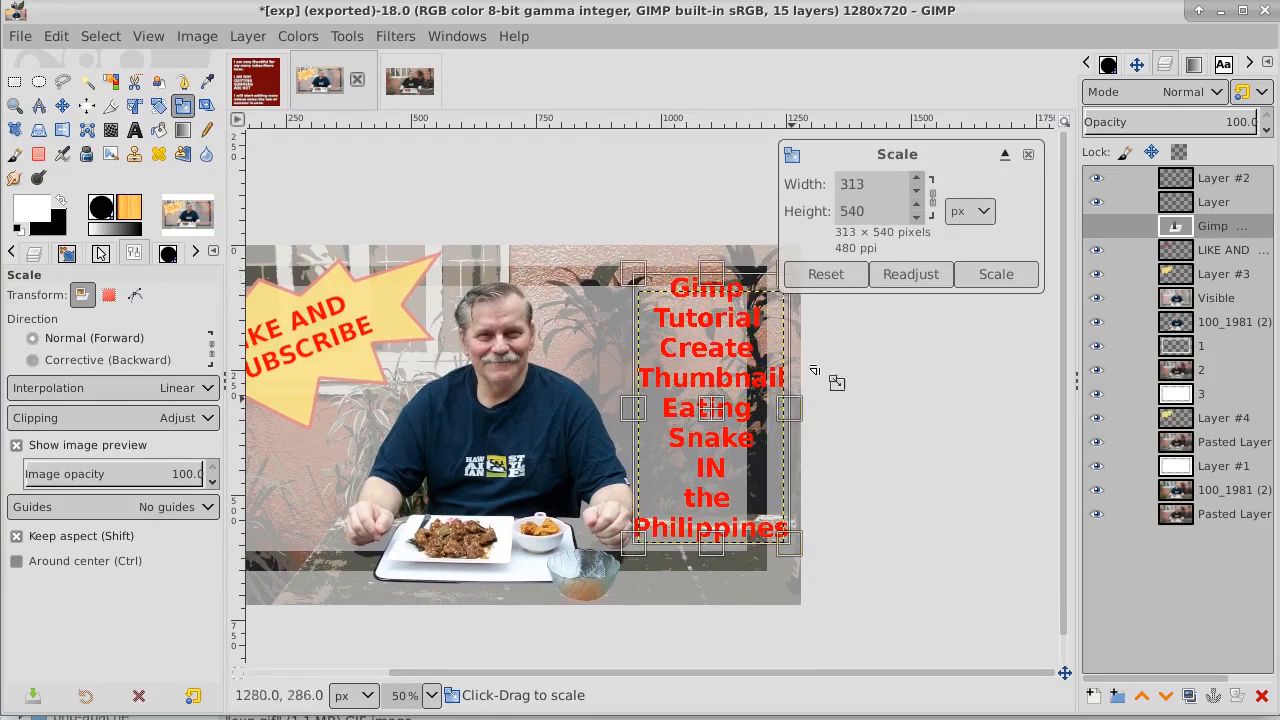
click(929, 195)
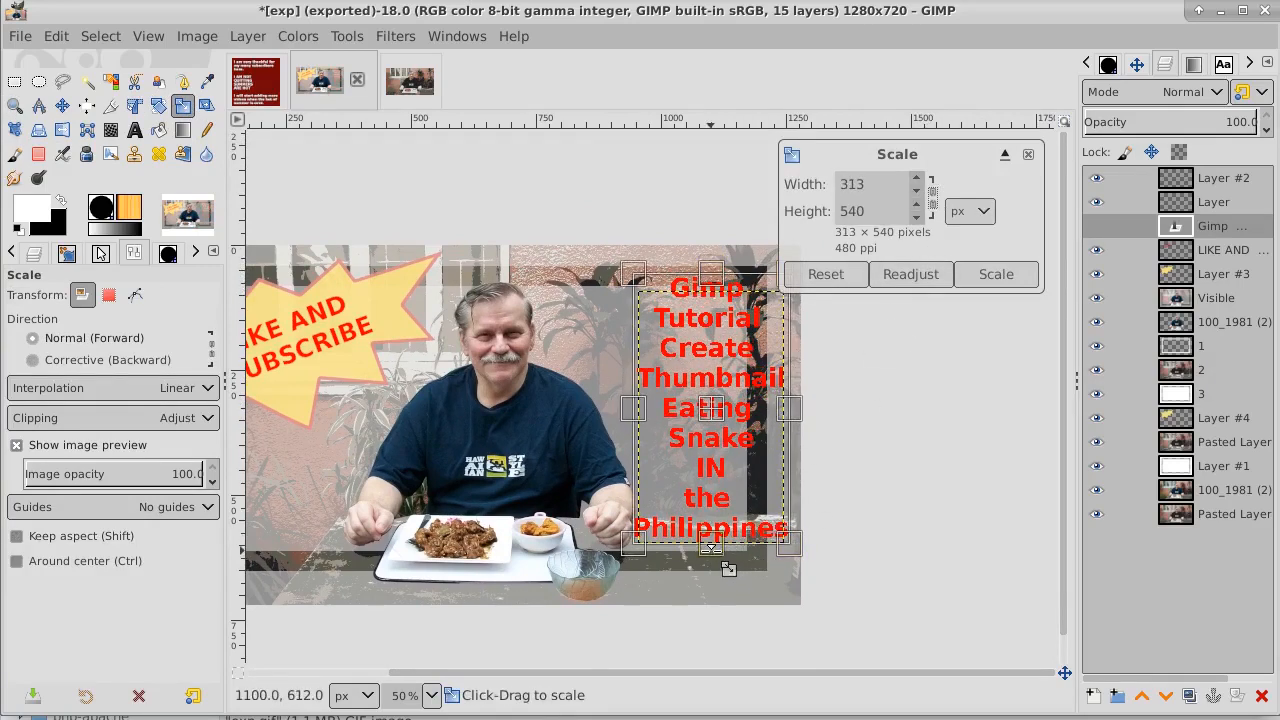
drag(728, 568, 722, 609)
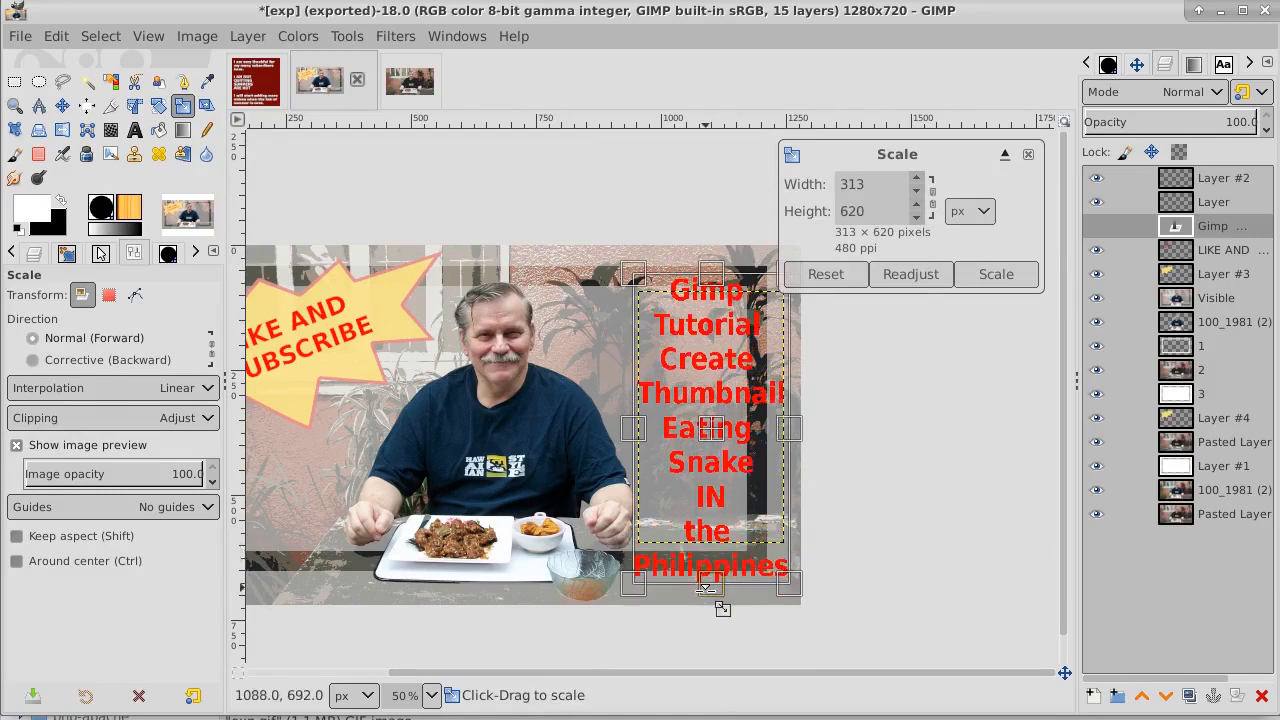
click(981, 273)
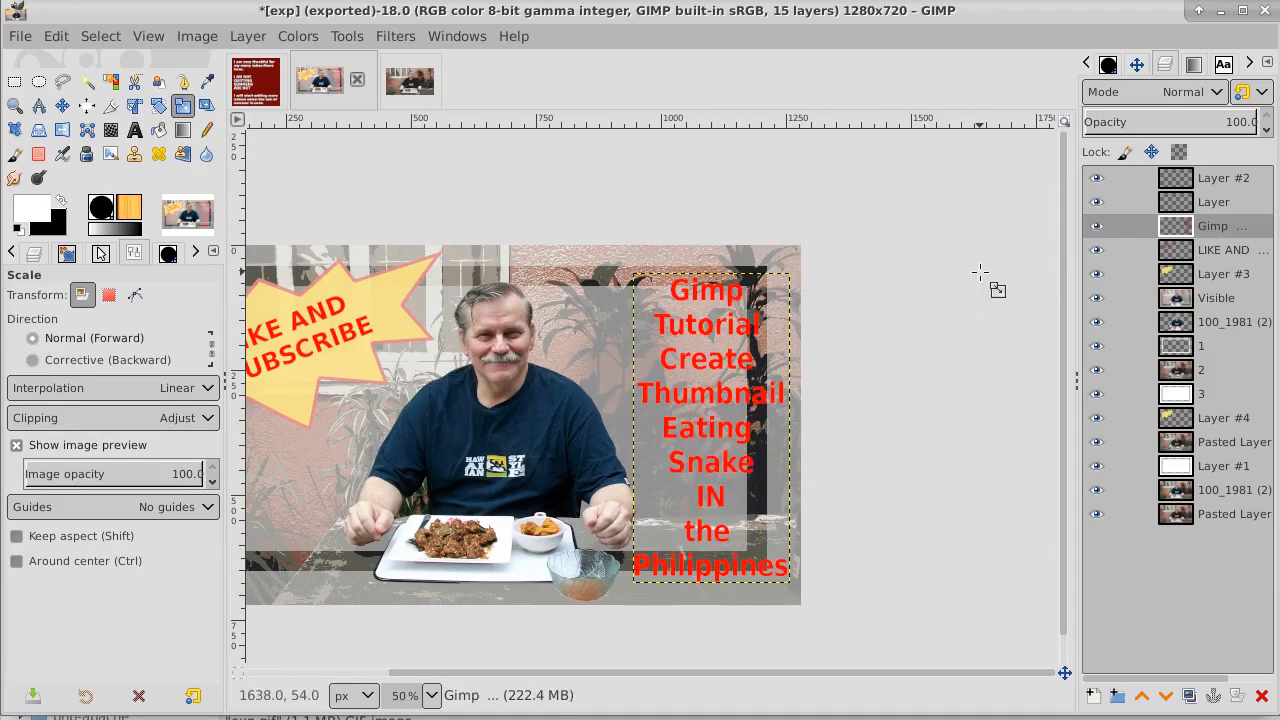
Expand the title layer to the image size and select its red lettering by color.
right_click(1237, 233)
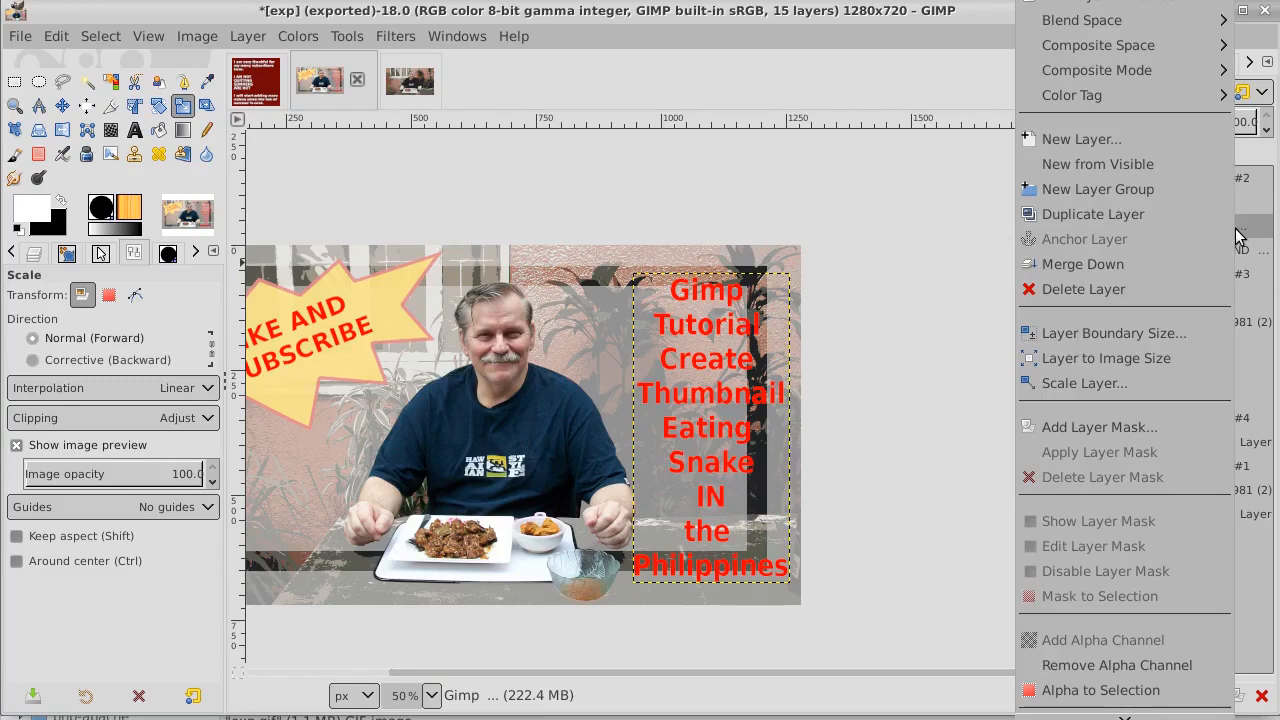
click(1133, 360)
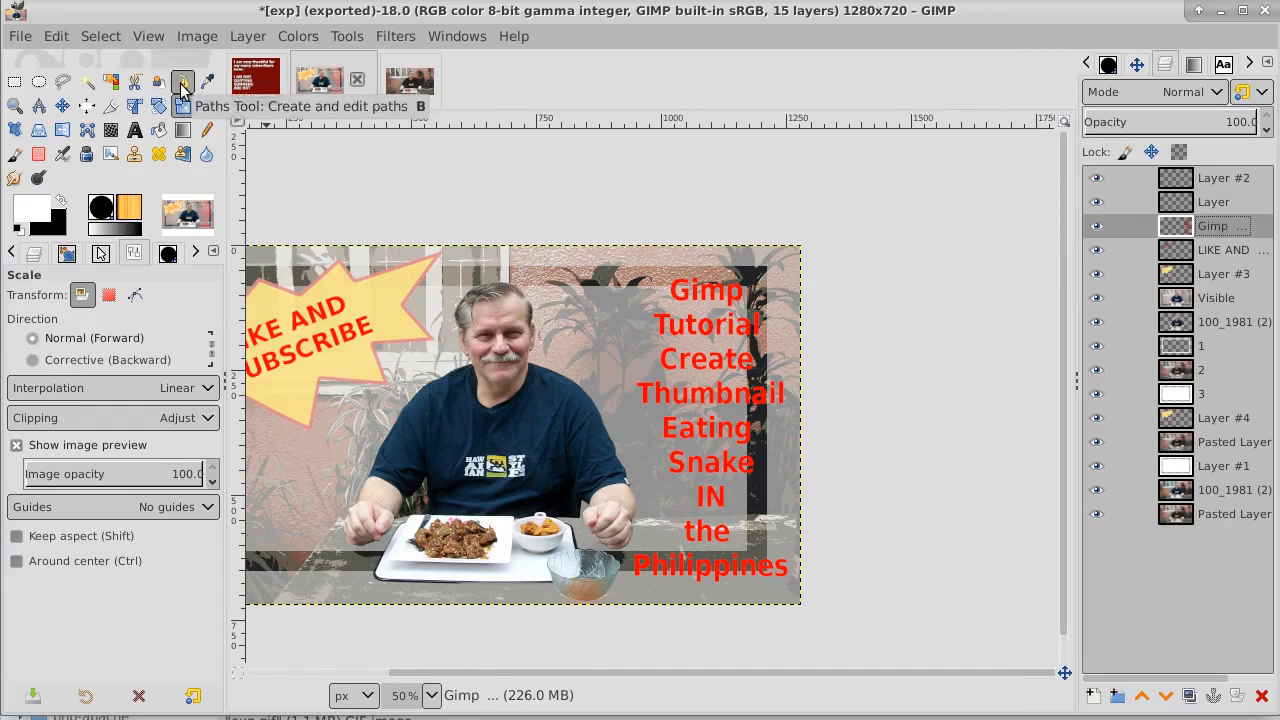
click(110, 81)
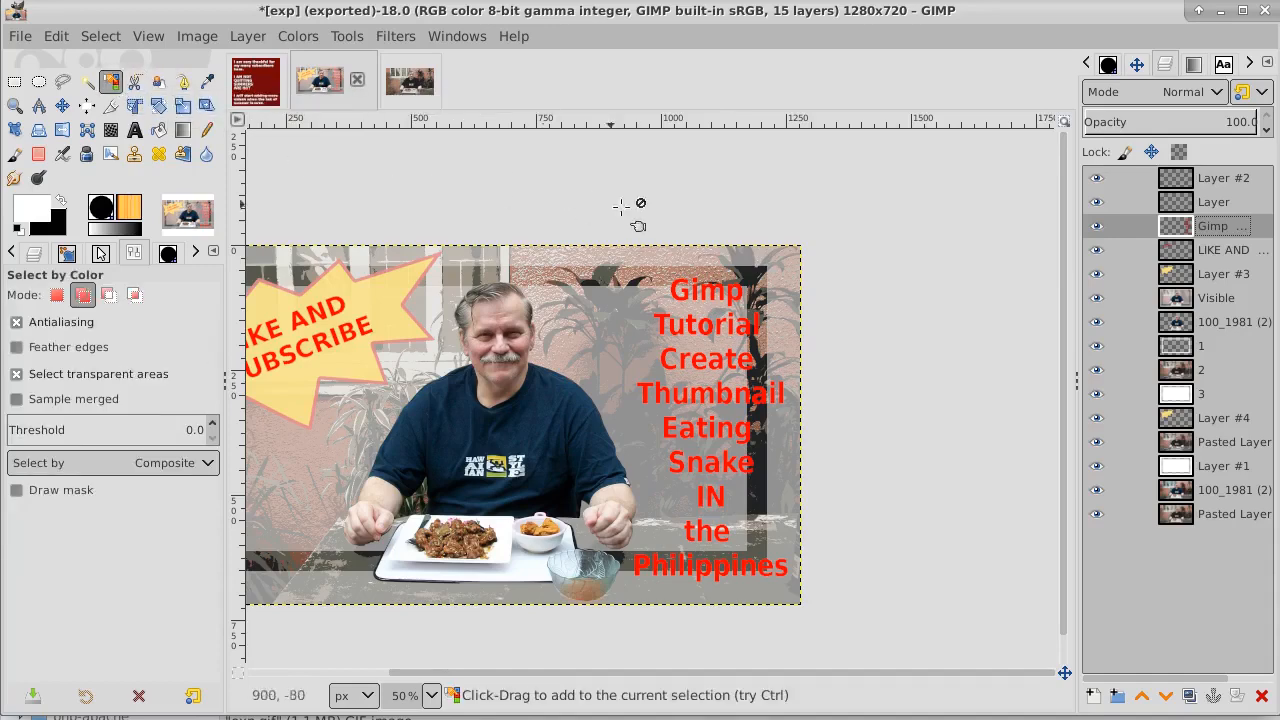
click(680, 290)
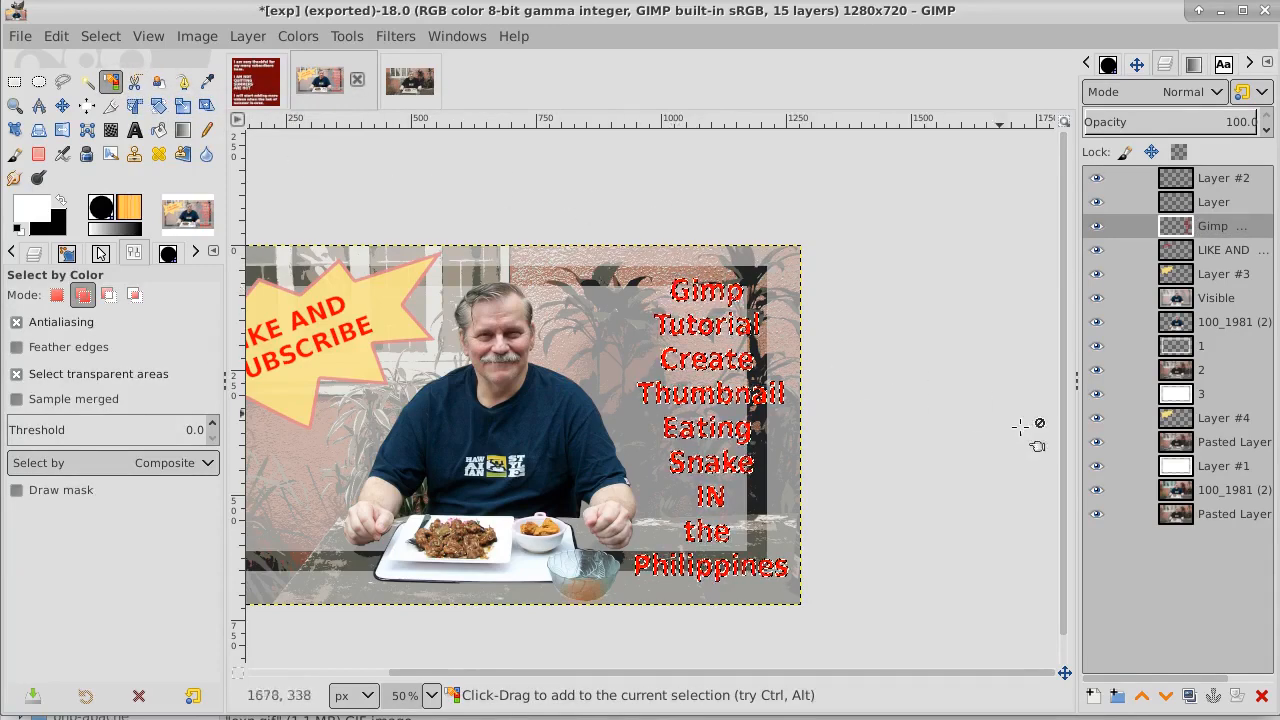
Create a new transparent 1280 × 720 px layer and lower it beneath the title layer.
click(1092, 700)
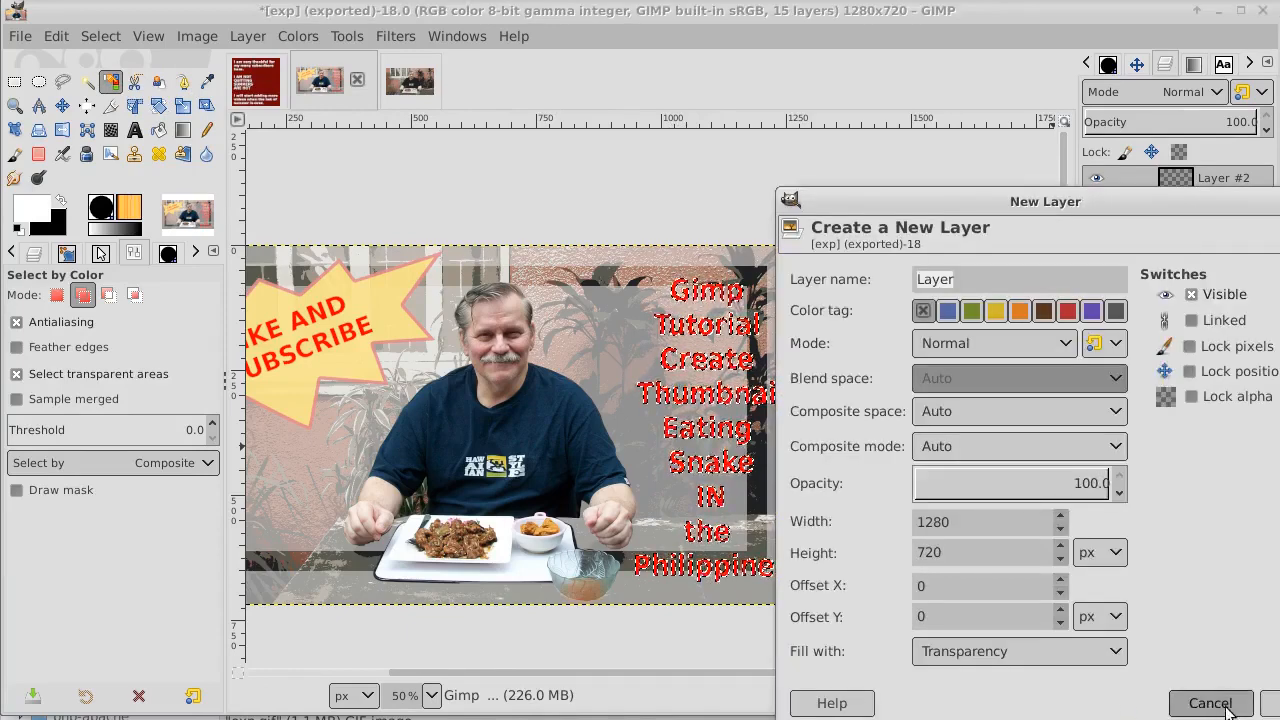
click(1268, 708)
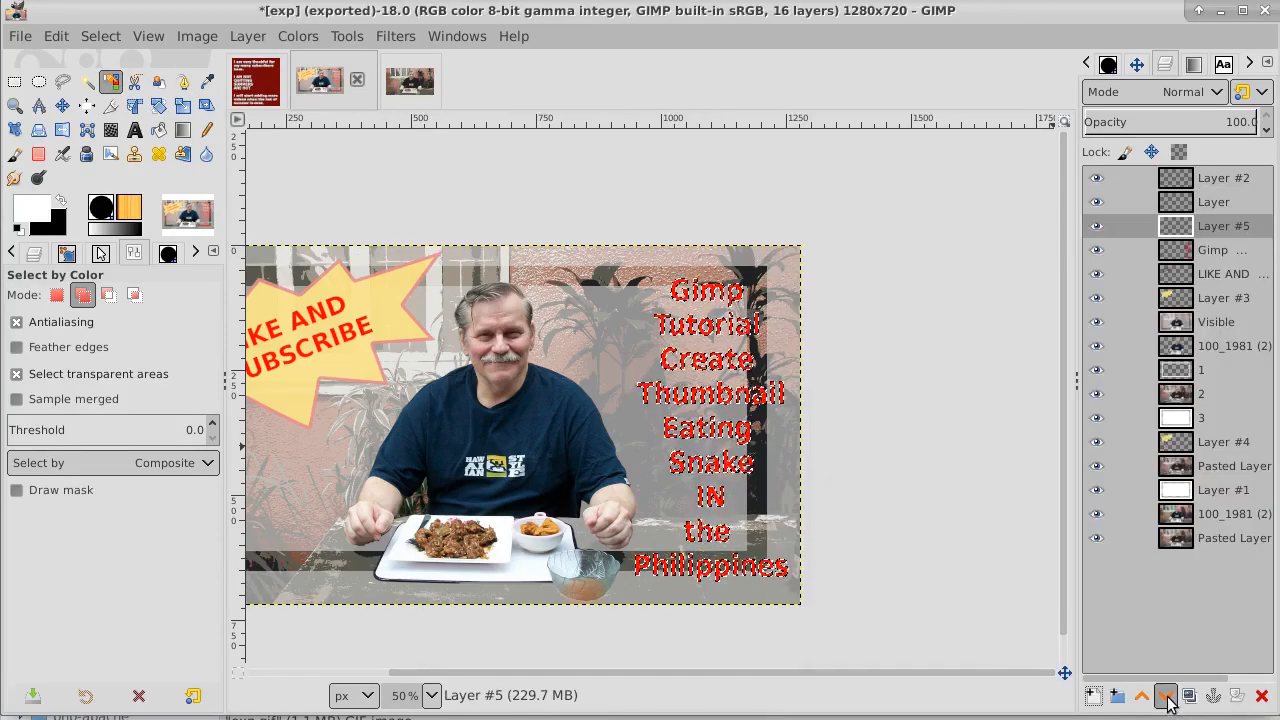
click(1166, 697)
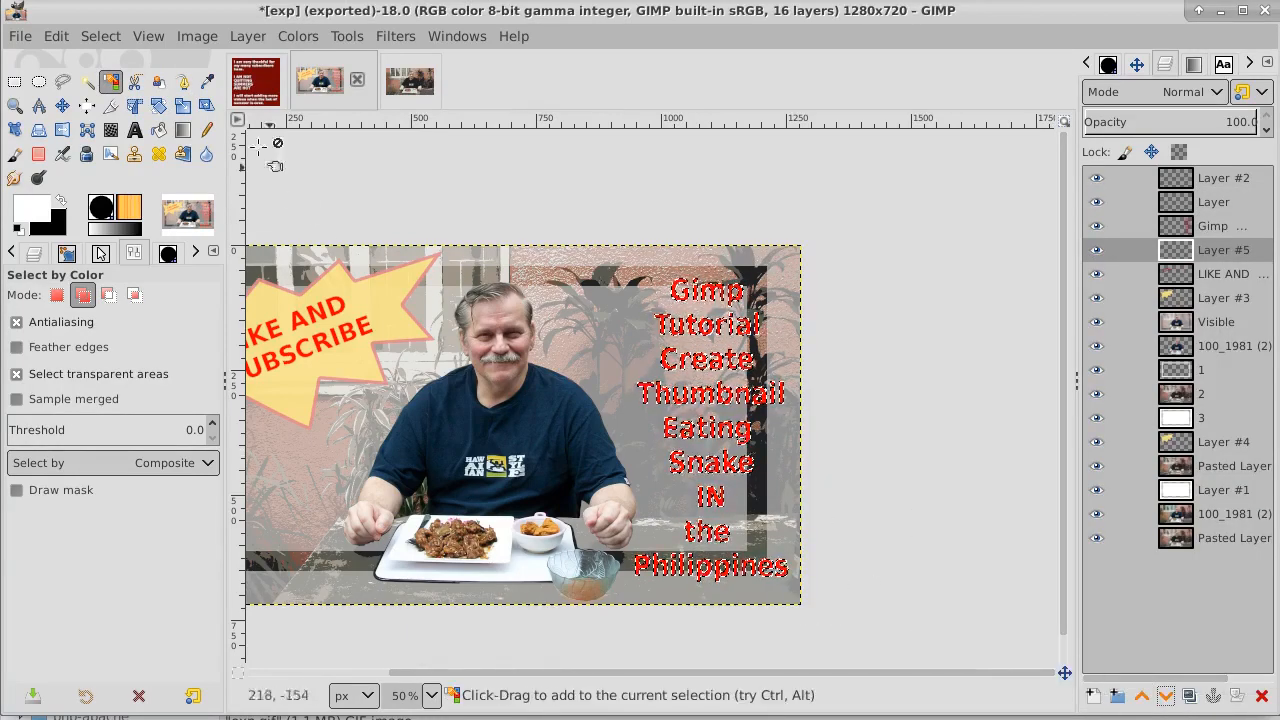
Grow the selection slightly beyond the edges of the title lettering.
click(105, 38)
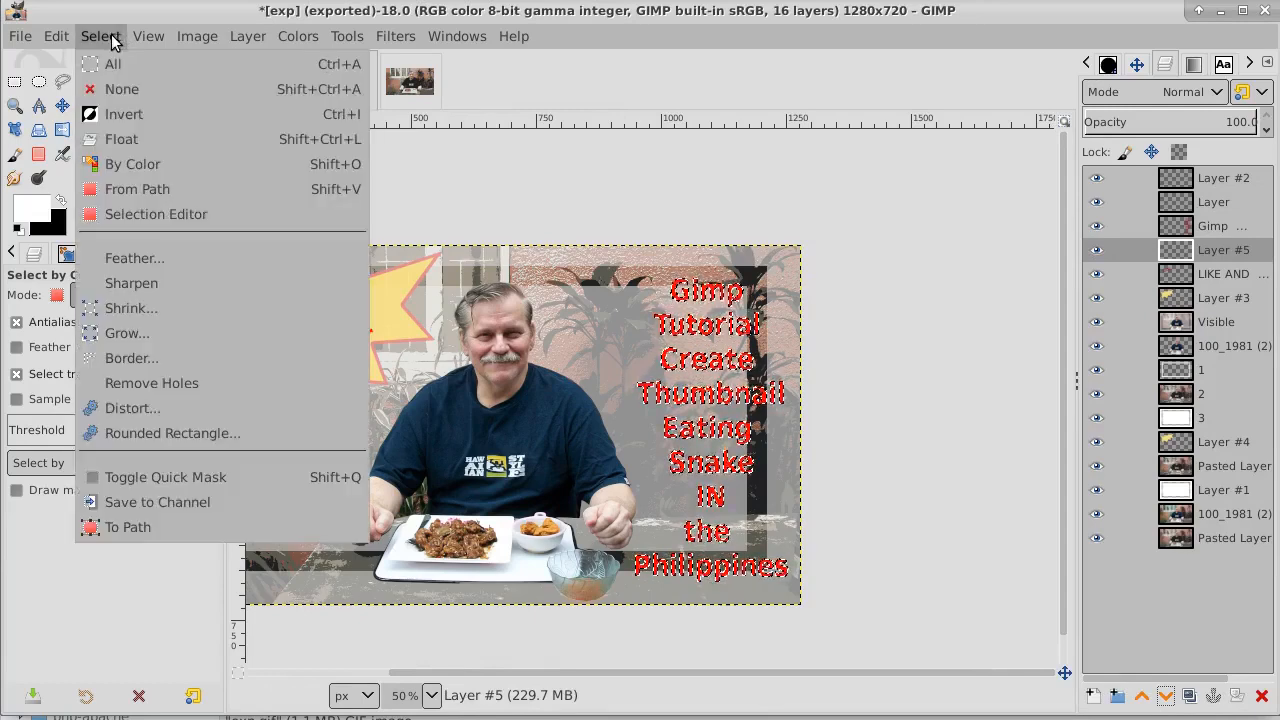
click(137, 327)
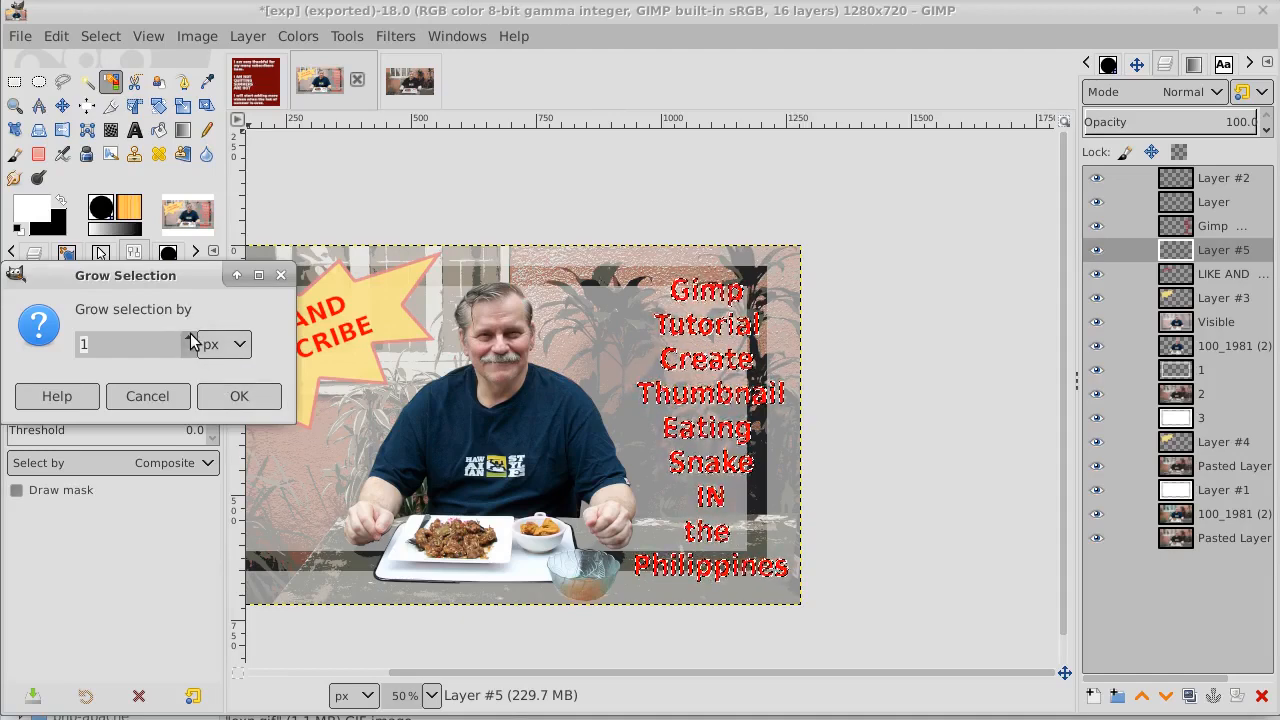
click(186, 338)
click(238, 395)
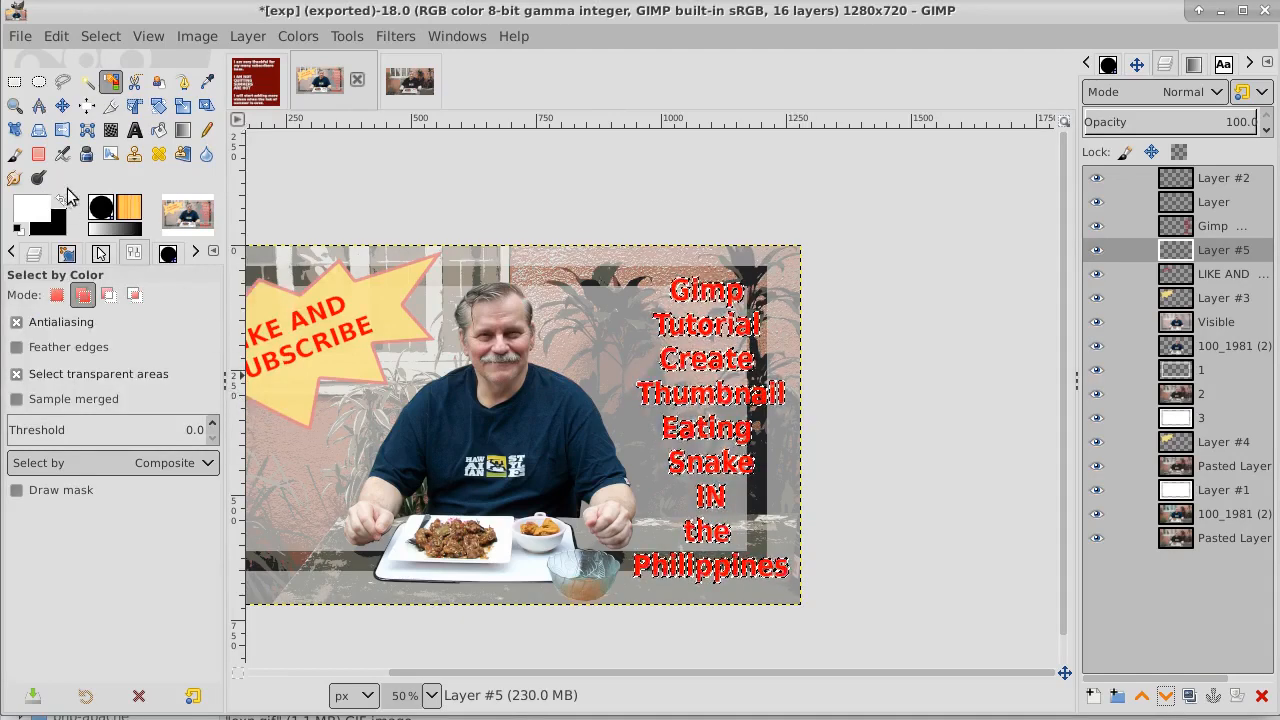
Paint the grown title selection white on the new layer with a size 118 Pencil and clear the selection.
click(206, 131)
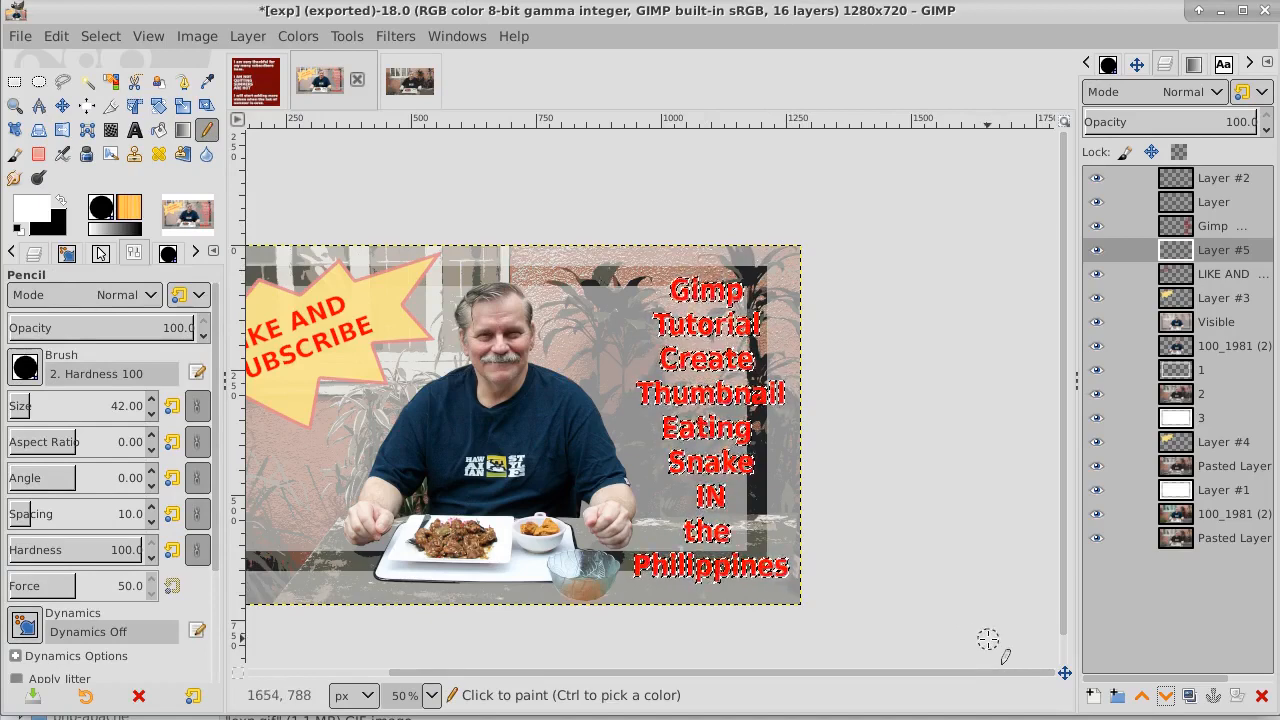
click(45, 405)
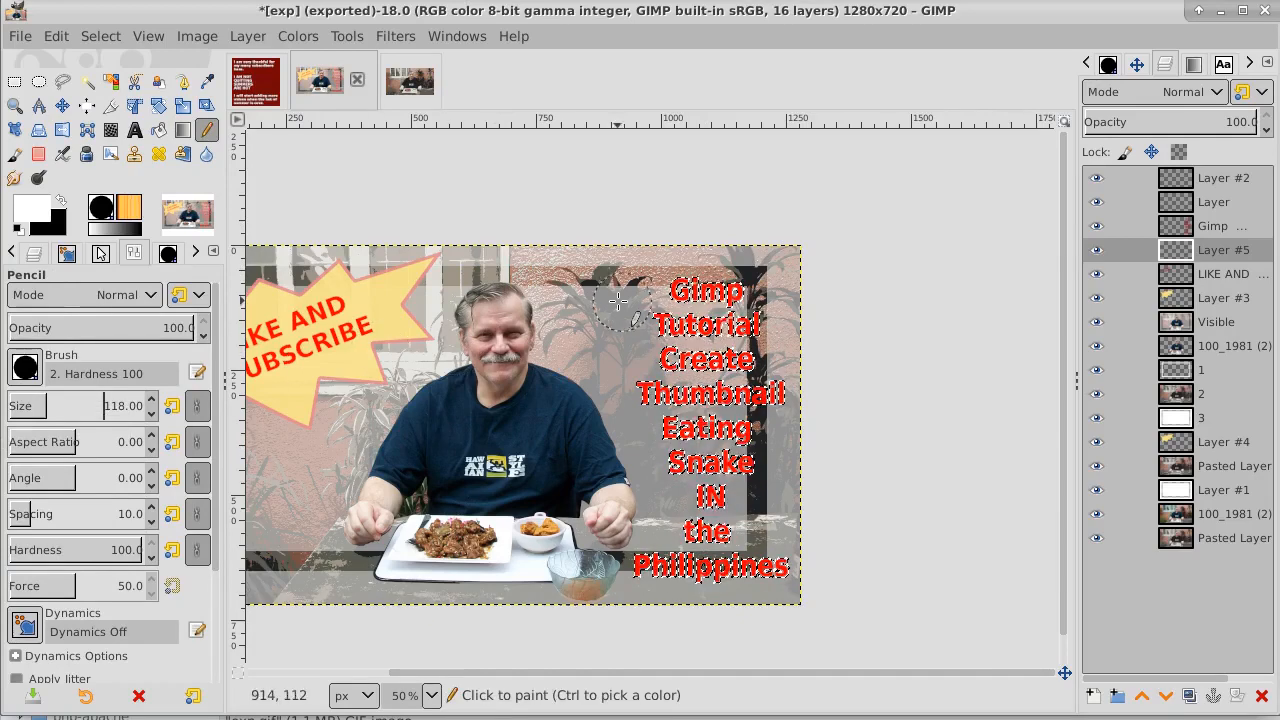
mouse_move(780, 300)
mouse_down()
mouse_move(615, 333)
mouse_move(812, 343)
mouse_move(578, 416)
mouse_move(757, 485)
mouse_move(601, 556)
mouse_up()
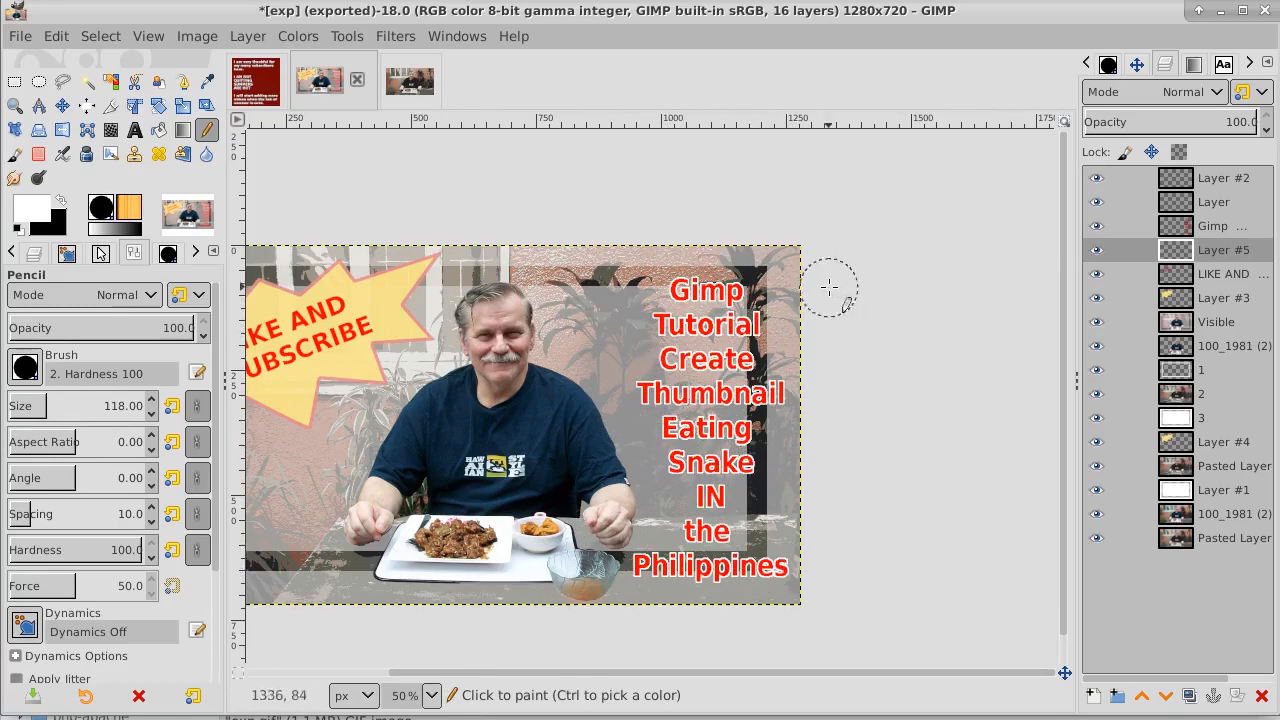
mouse_move(610, 404)
mouse_down()
mouse_move(809, 483)
mouse_move(721, 583)
mouse_move(771, 571)
mouse_up()
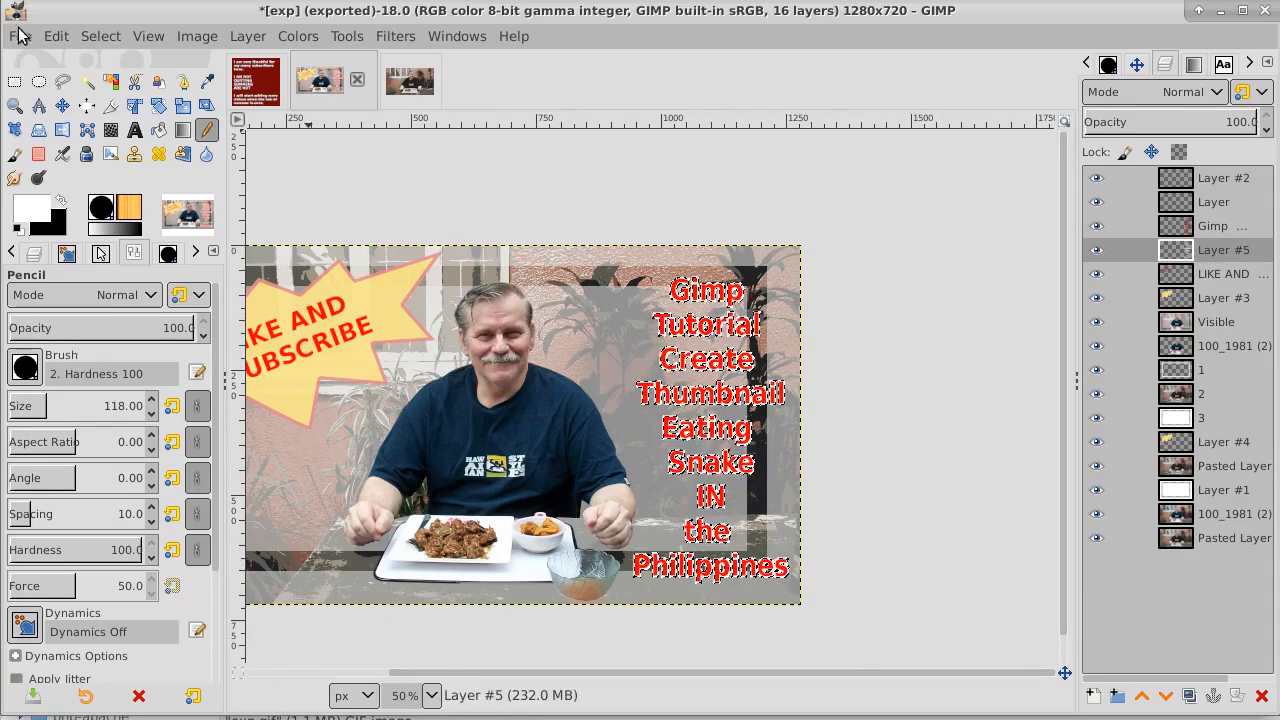
click(101, 36)
click(121, 89)
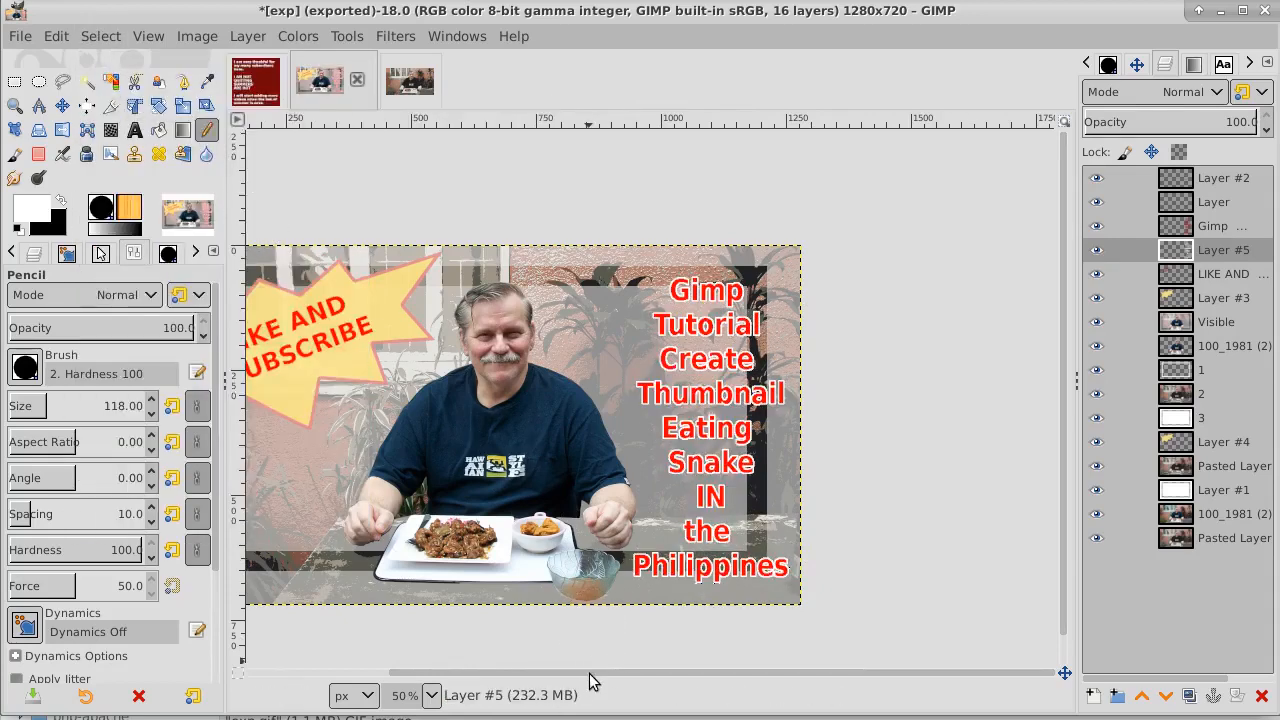
Merge the red title layer down onto its white outline layer.
drag(589, 673, 457, 680)
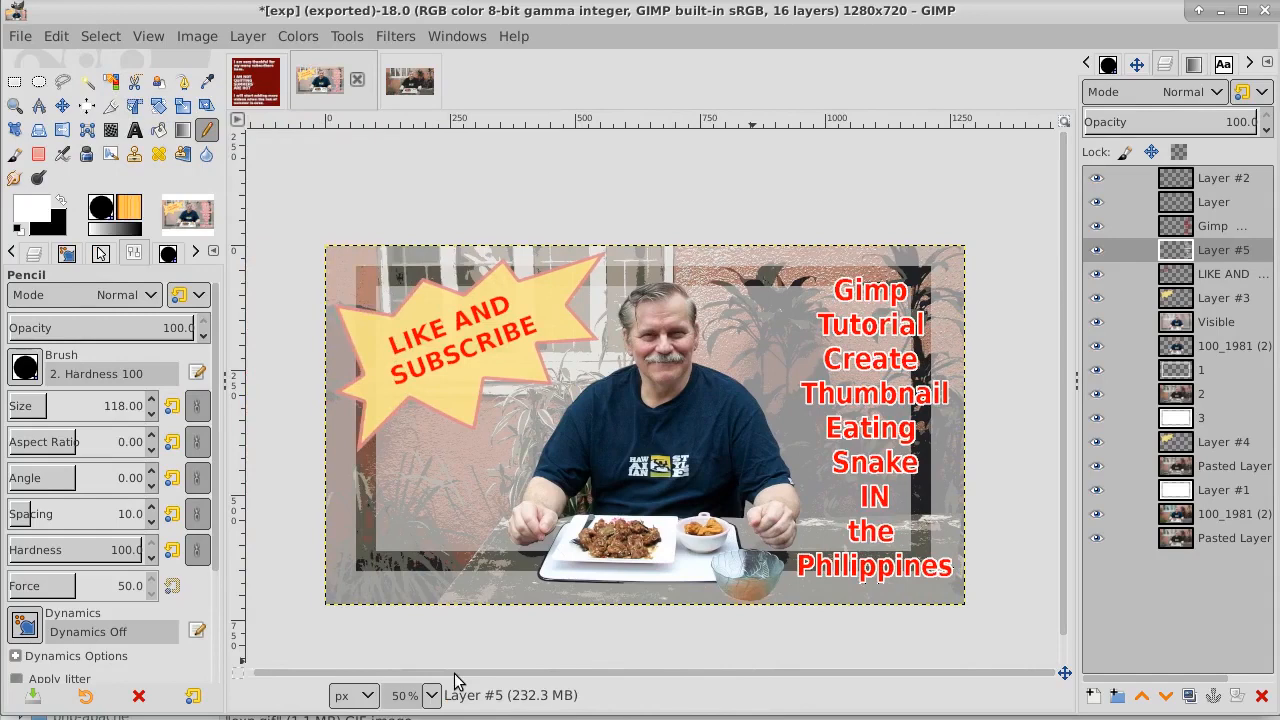
click(1228, 228)
right_click(1228, 230)
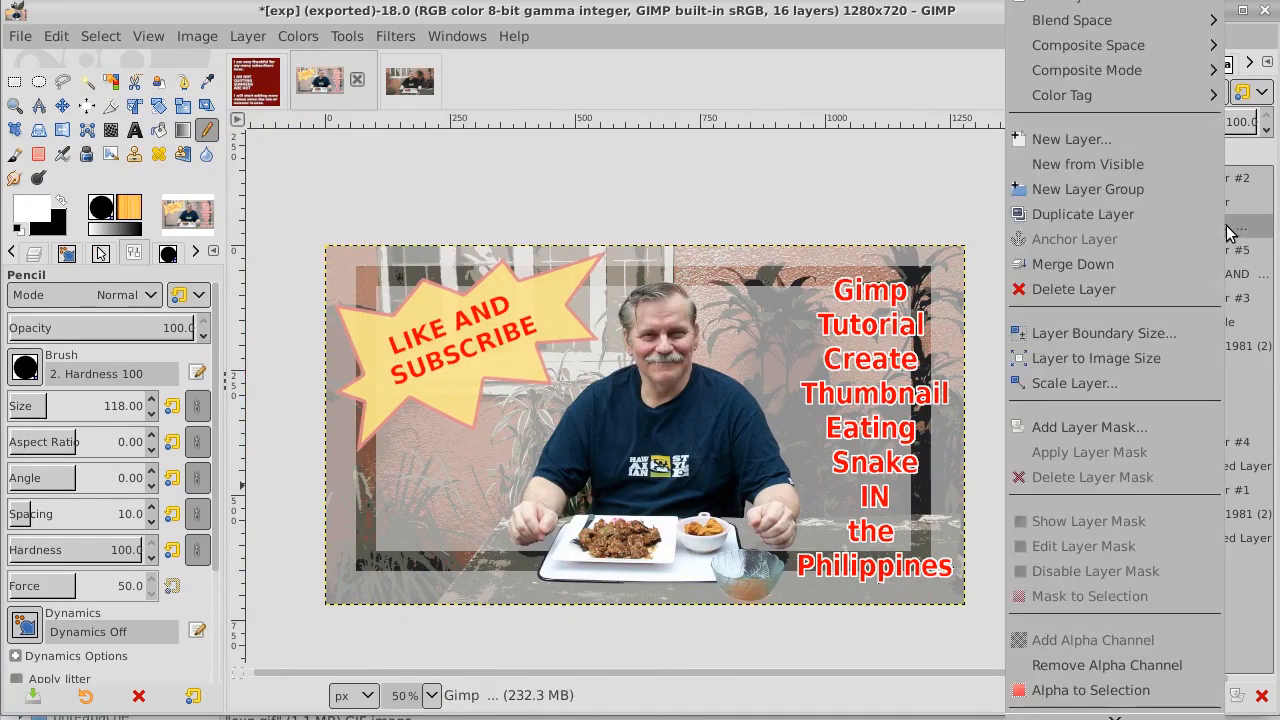
click(1202, 256)
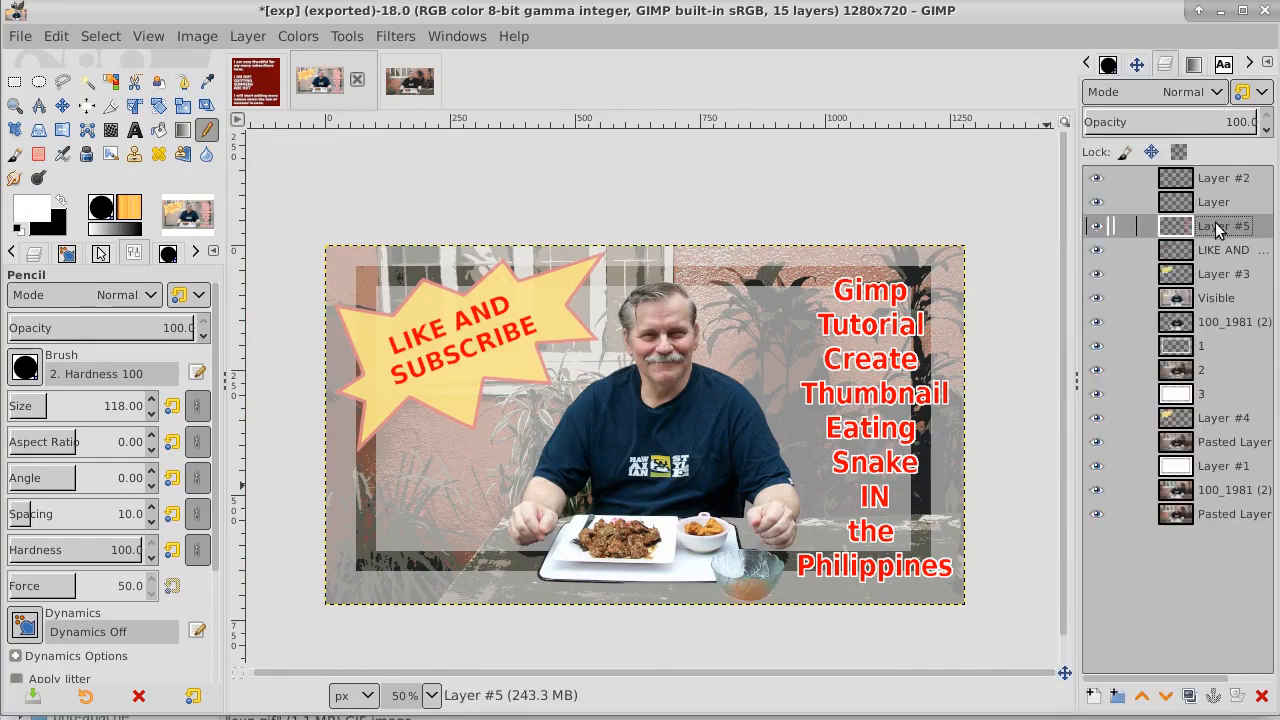
Copy the merged title layer and paste it as a new layer directly above Layer #1.
click(55, 36)
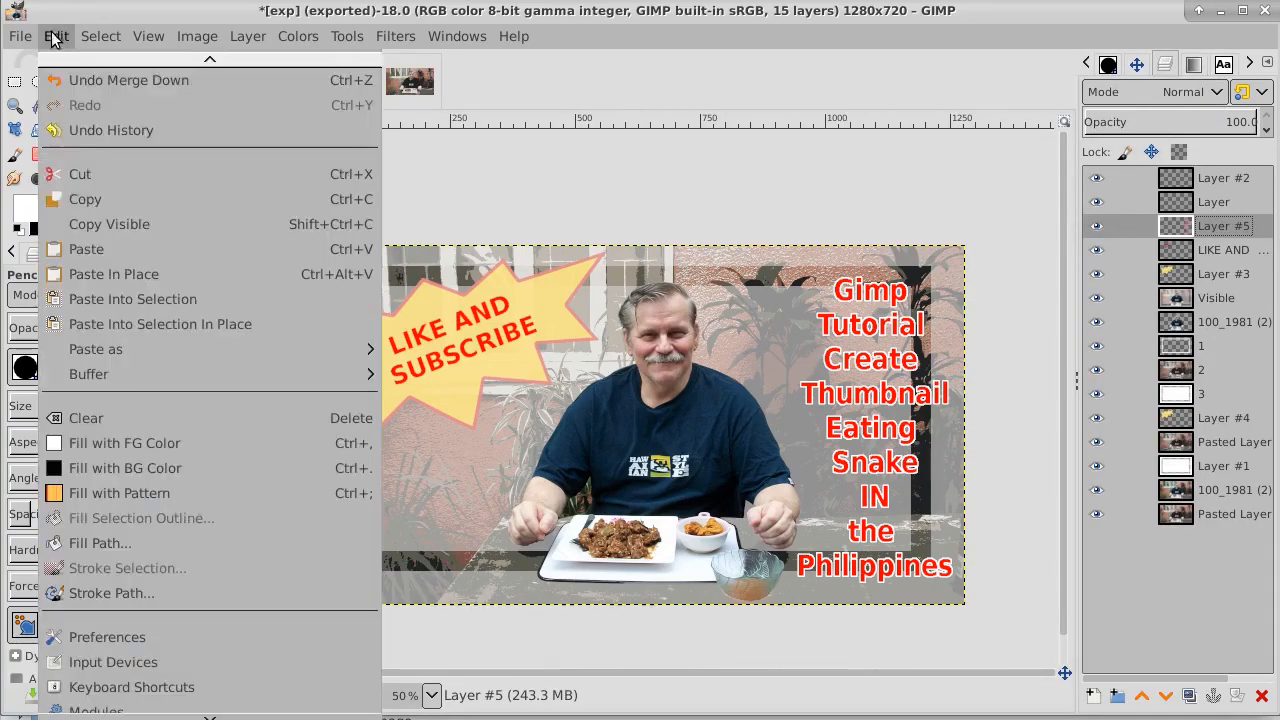
click(85, 199)
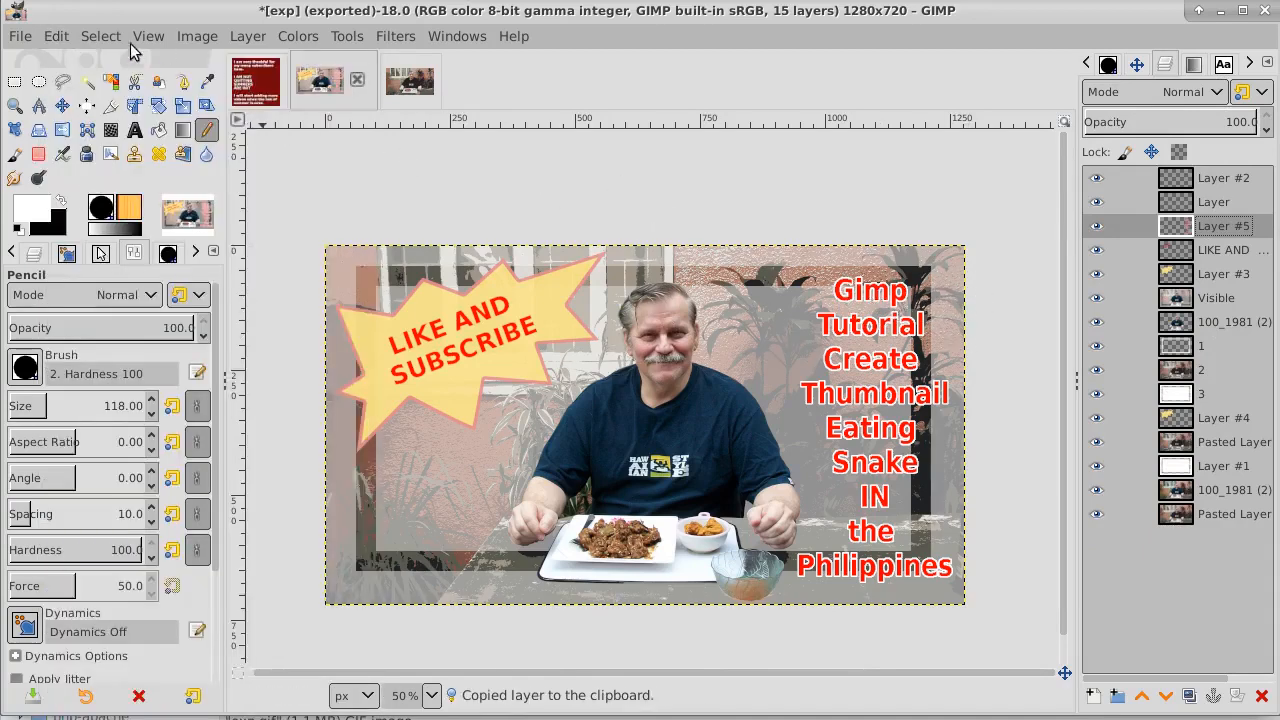
click(56, 36)
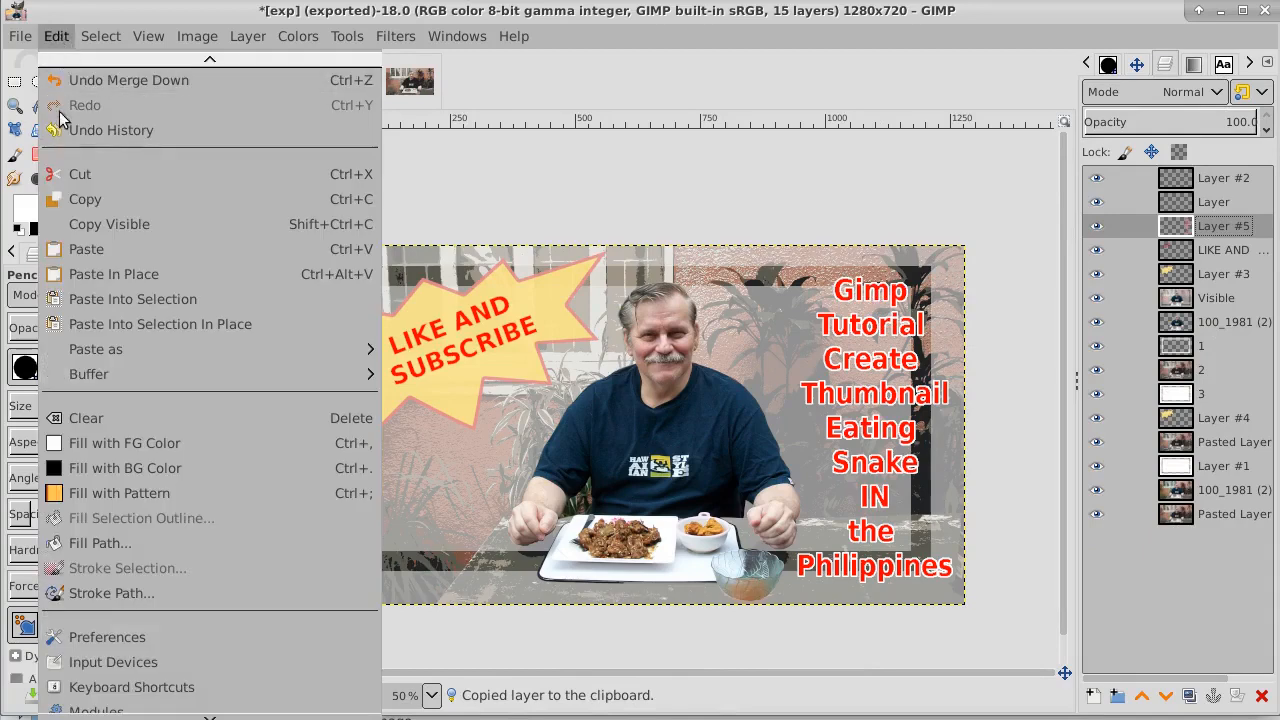
click(85, 199)
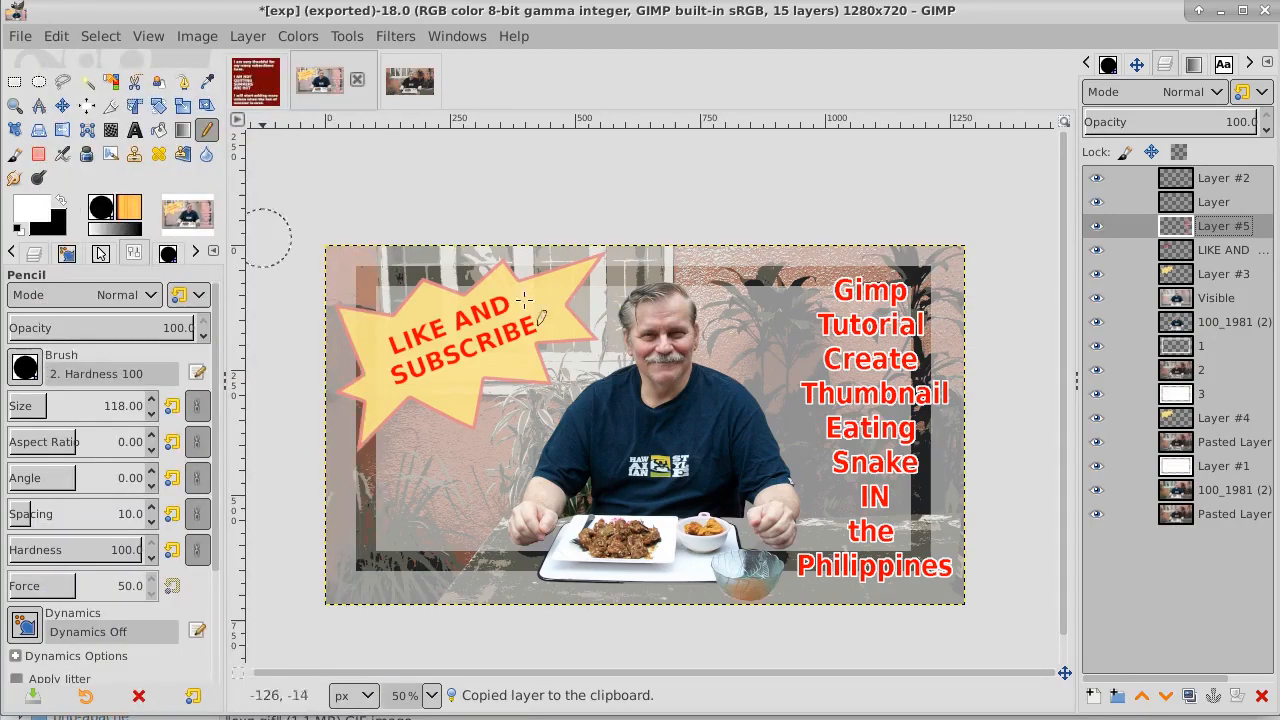
click(1228, 468)
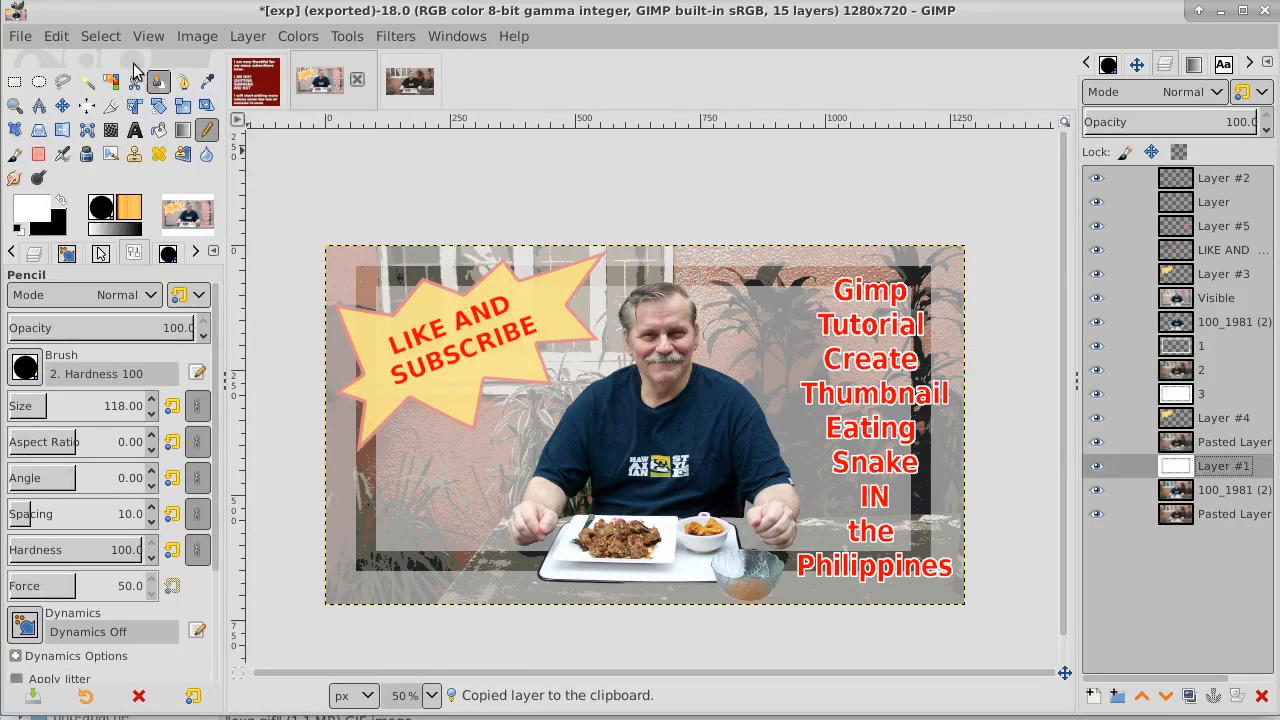
click(52, 37)
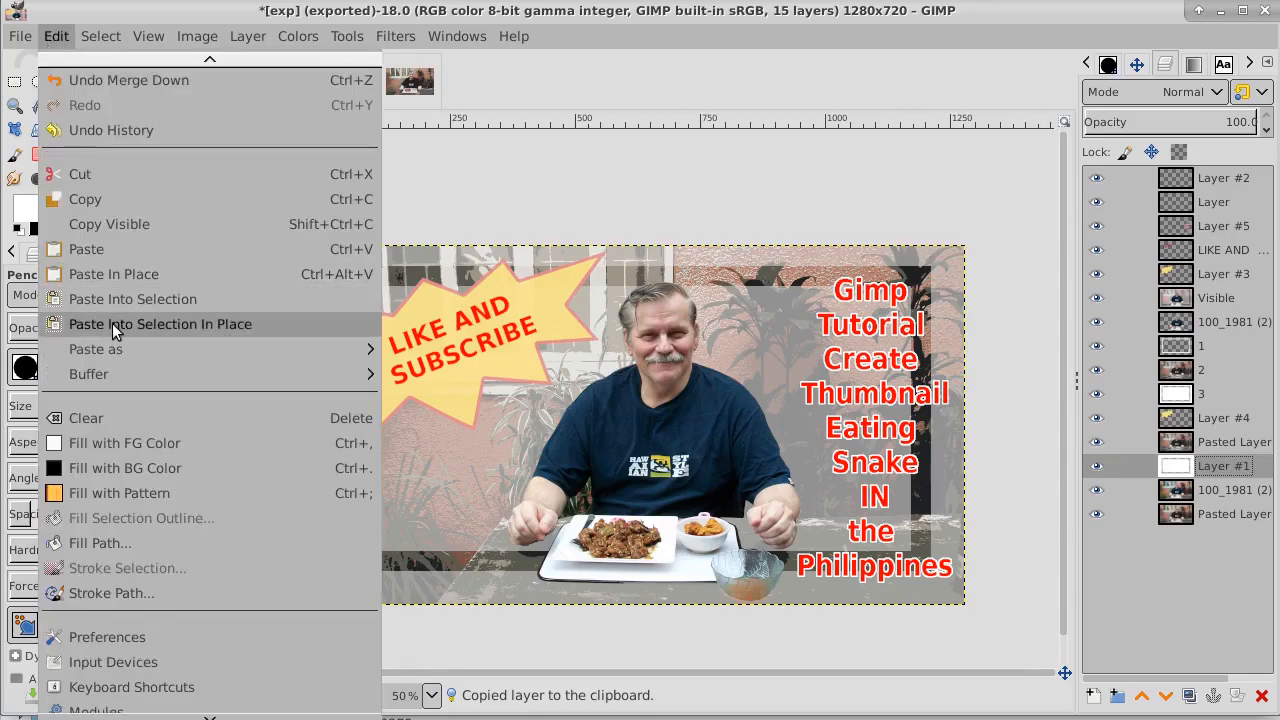
mouse_move(114, 349)
click(441, 349)
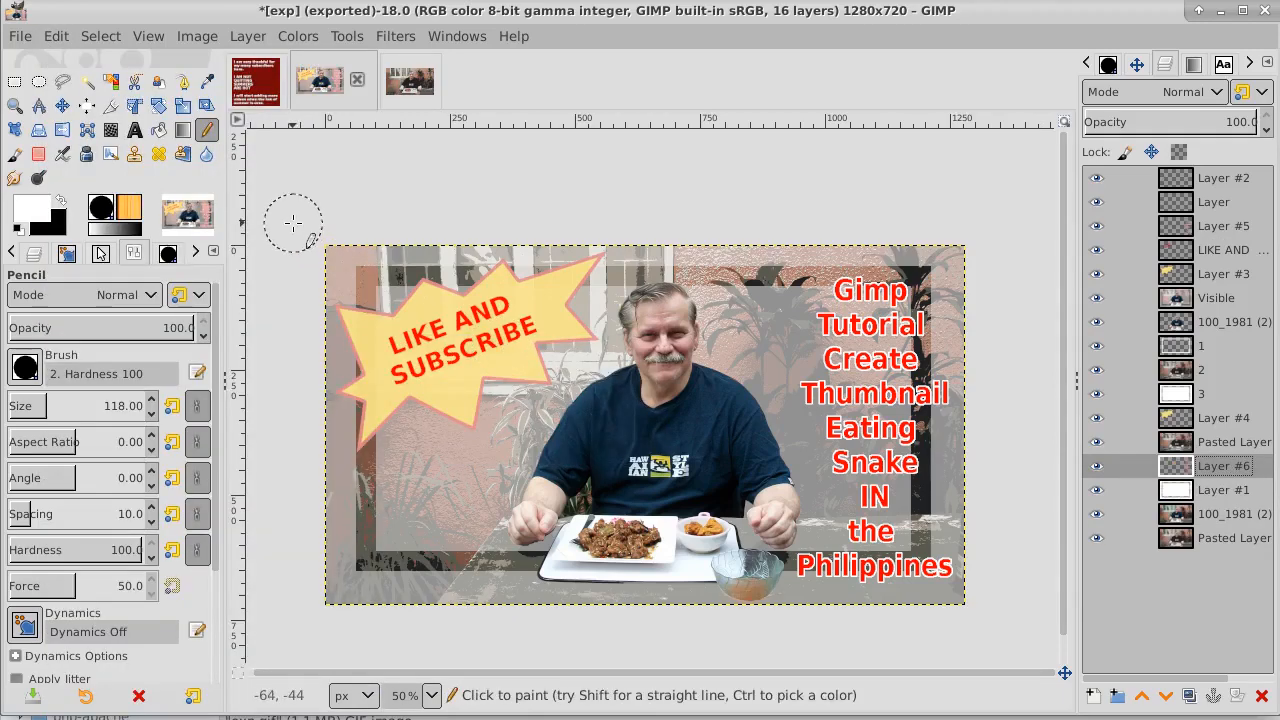
Export the image as a looping animated GIF, replacing the existing exp.gif in the food folder.
click(20, 37)
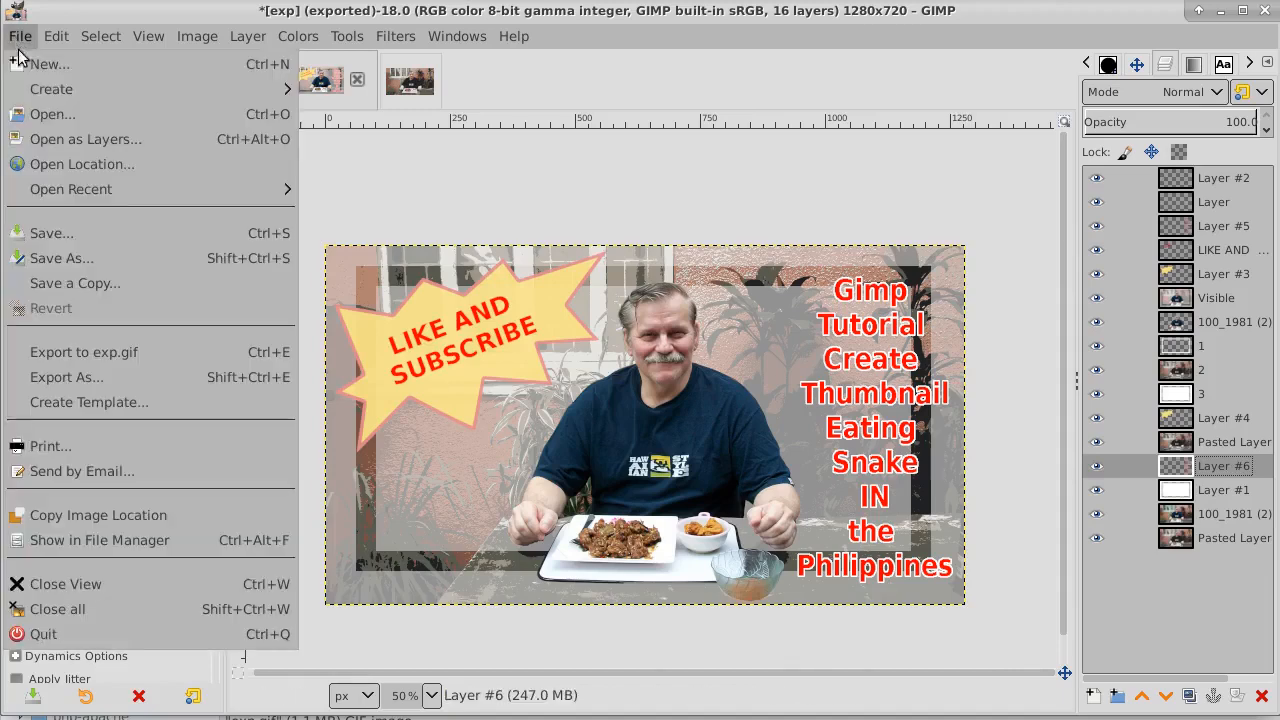
click(120, 377)
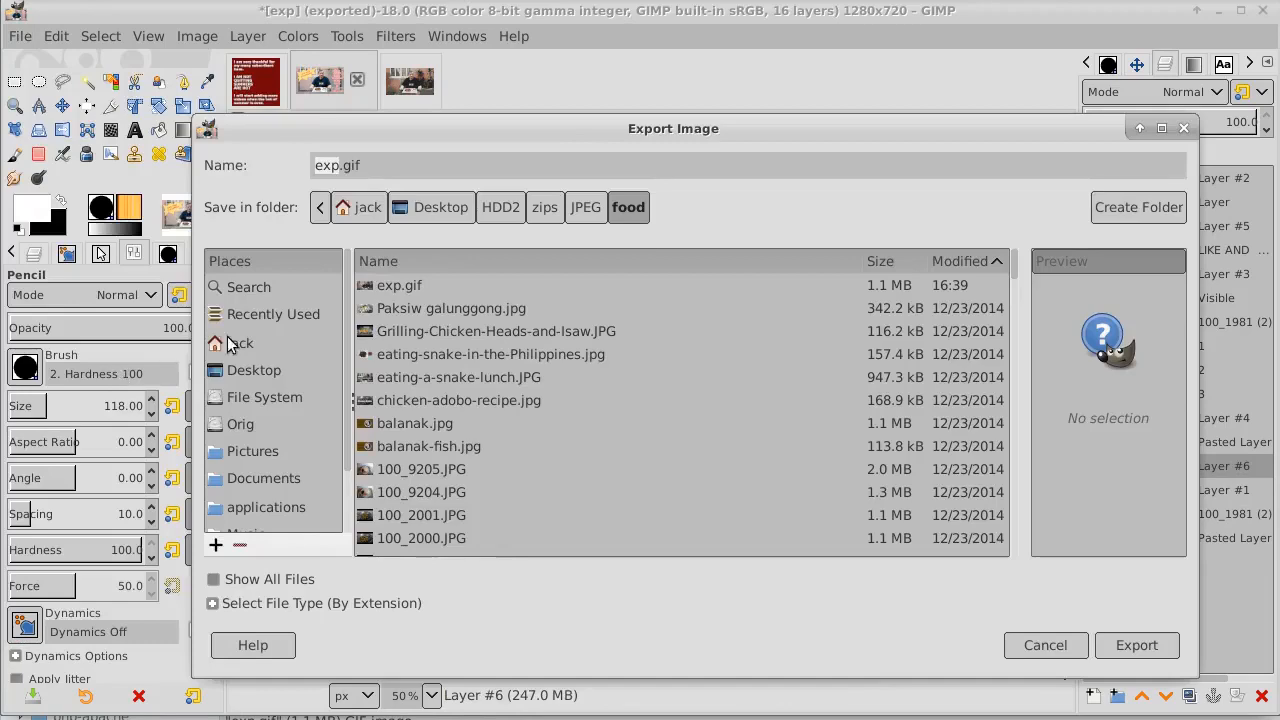
click(1168, 637)
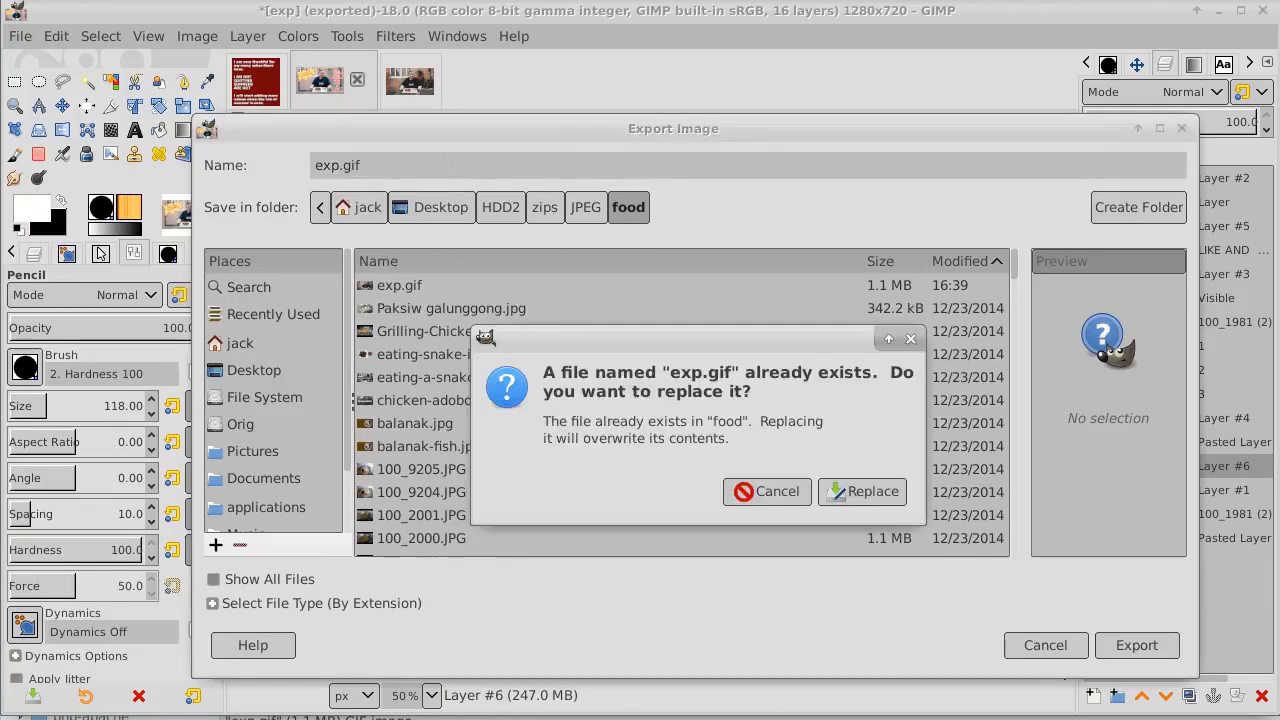
click(865, 491)
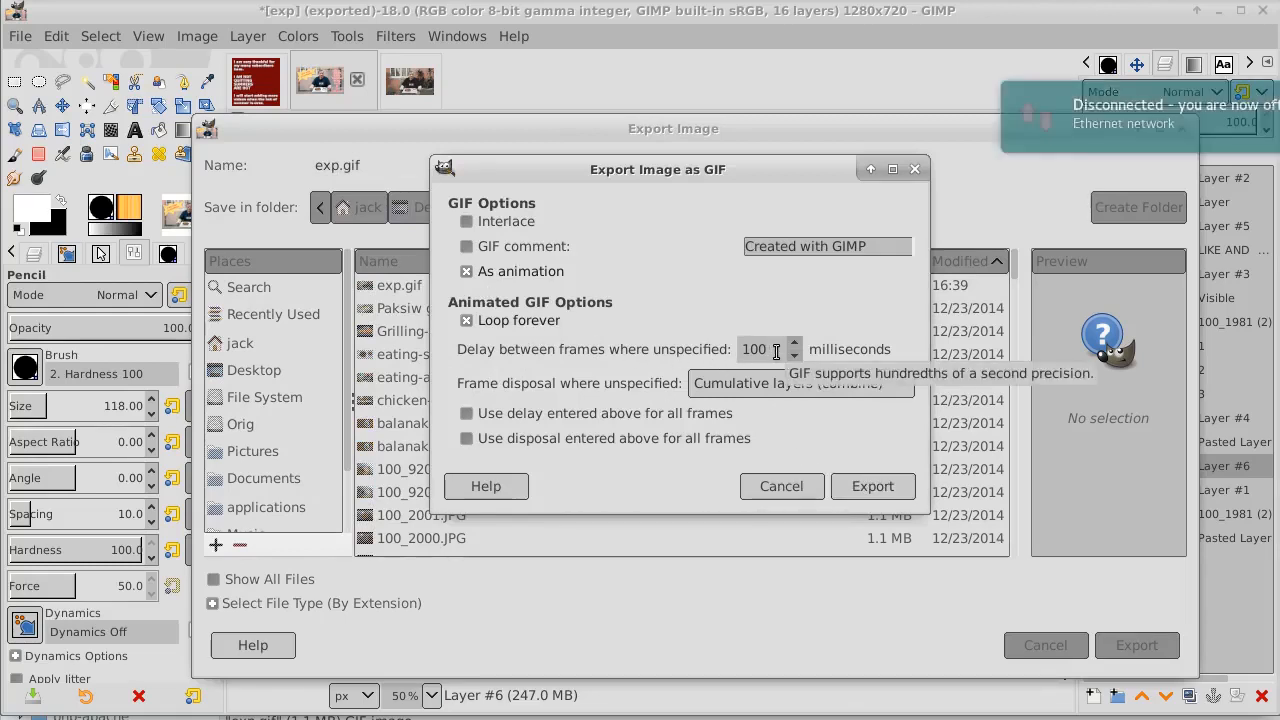
click(873, 487)
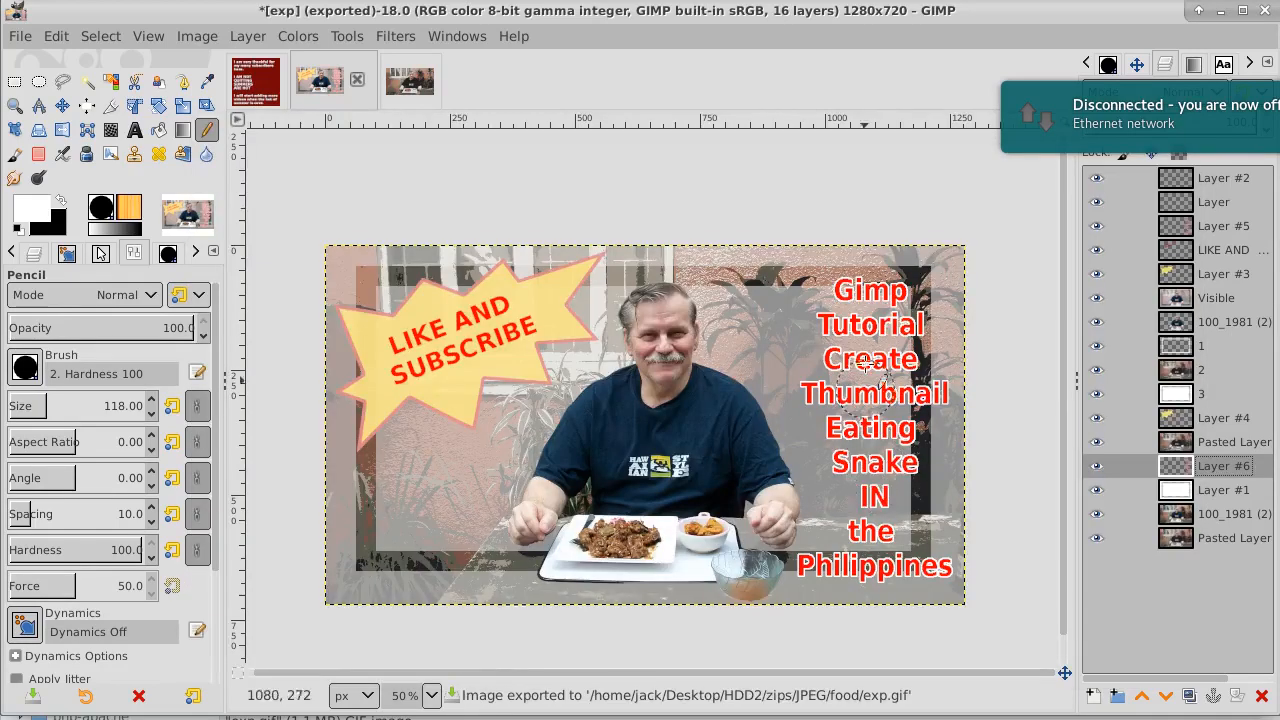
Switch to the file manager and open exp.gif in Image Viewer to examine the animation, resizing and repositioning its window.
key(alt+Tab)
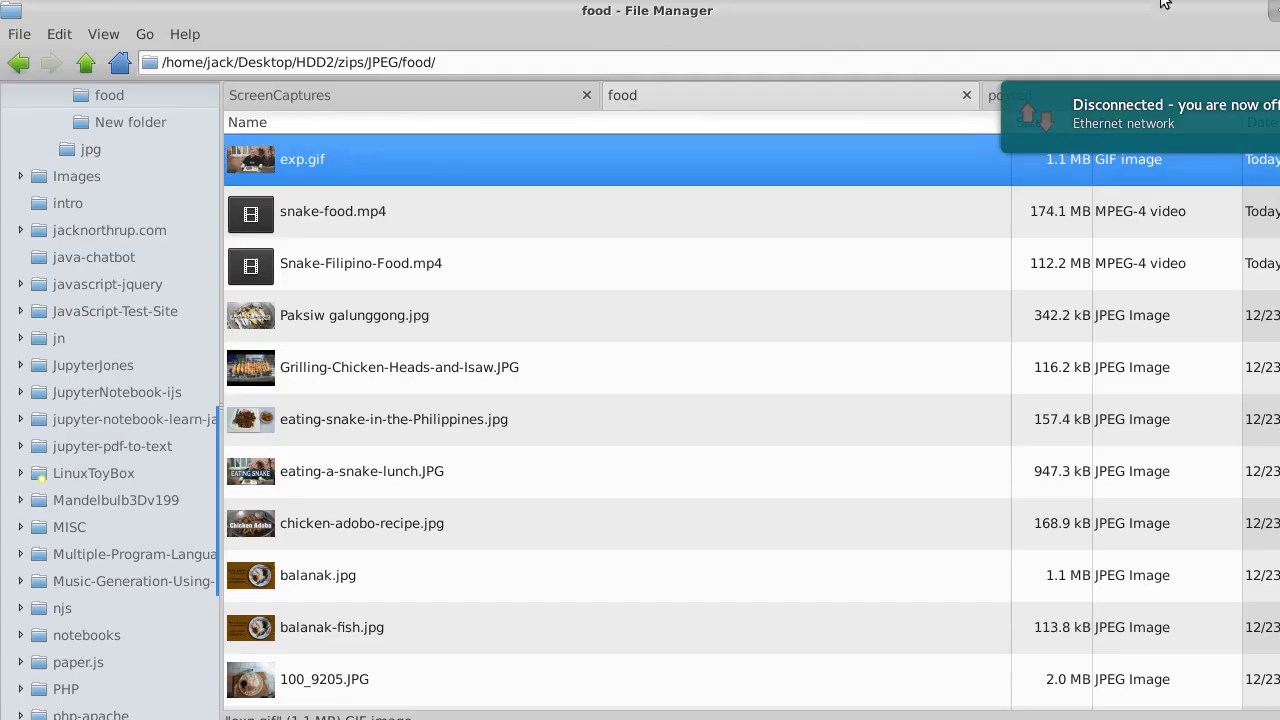
right_click(288, 160)
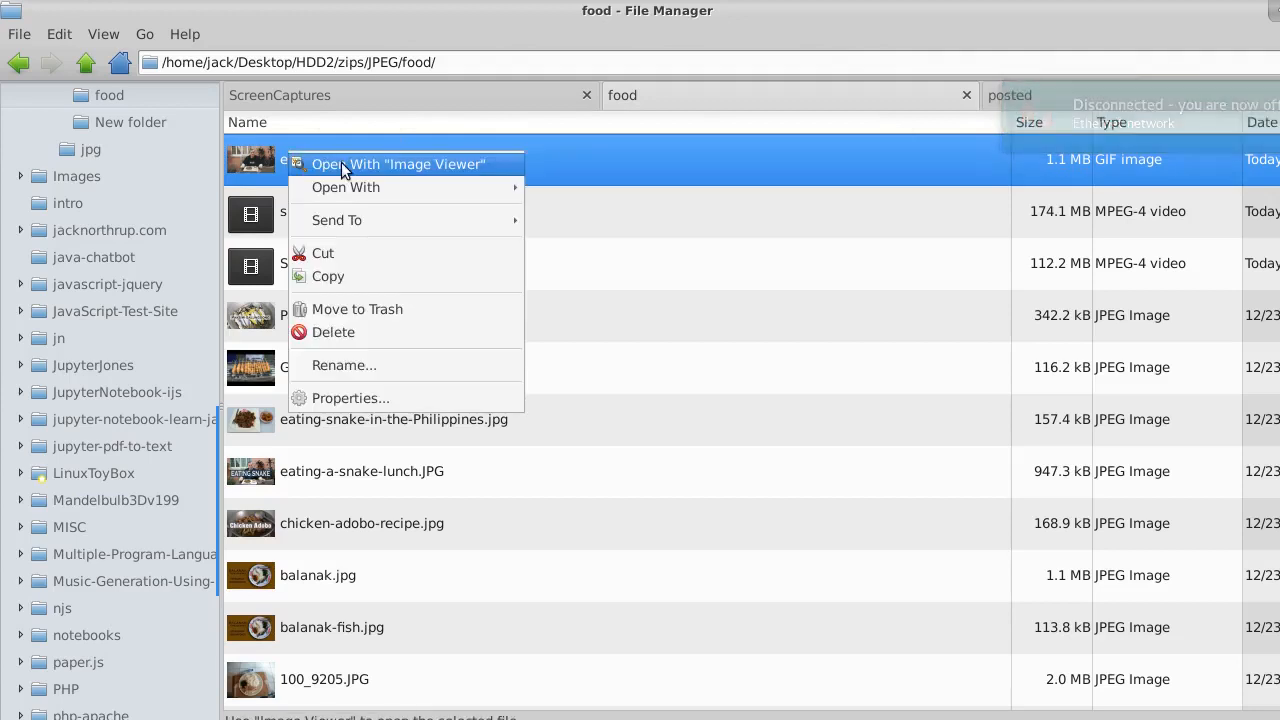
click(341, 168)
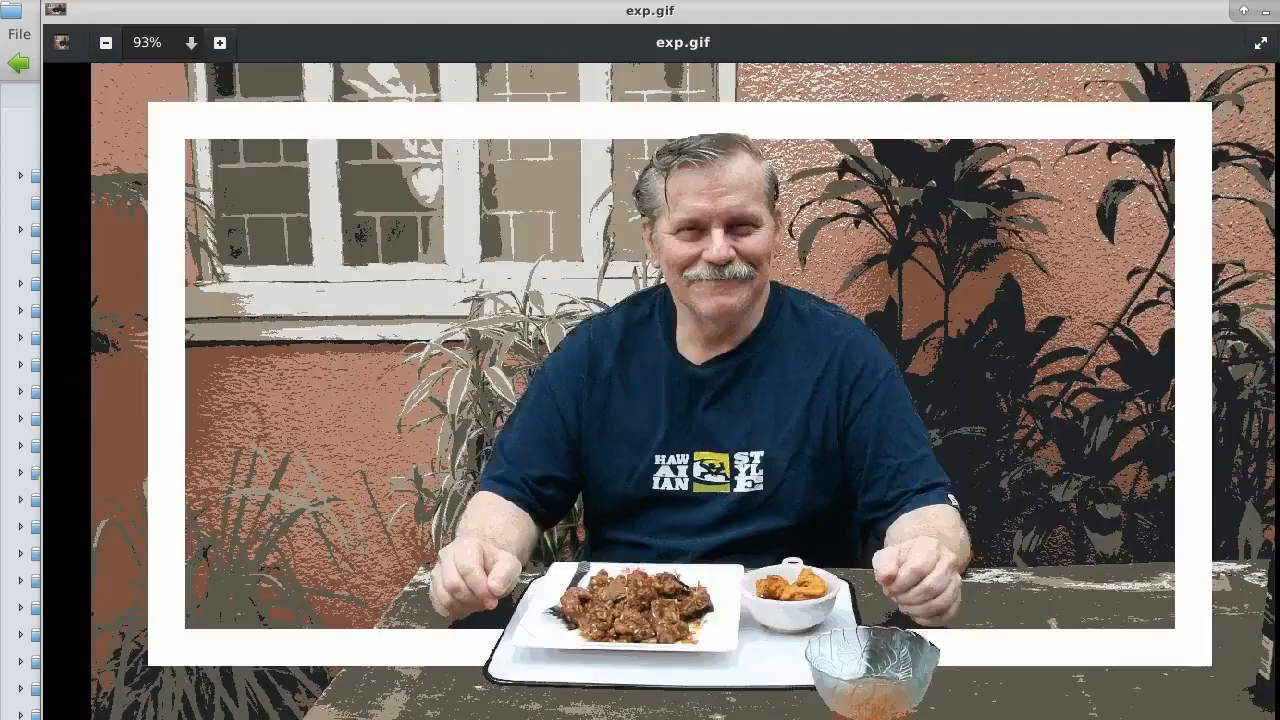
drag(1279, 2, 1226, 130)
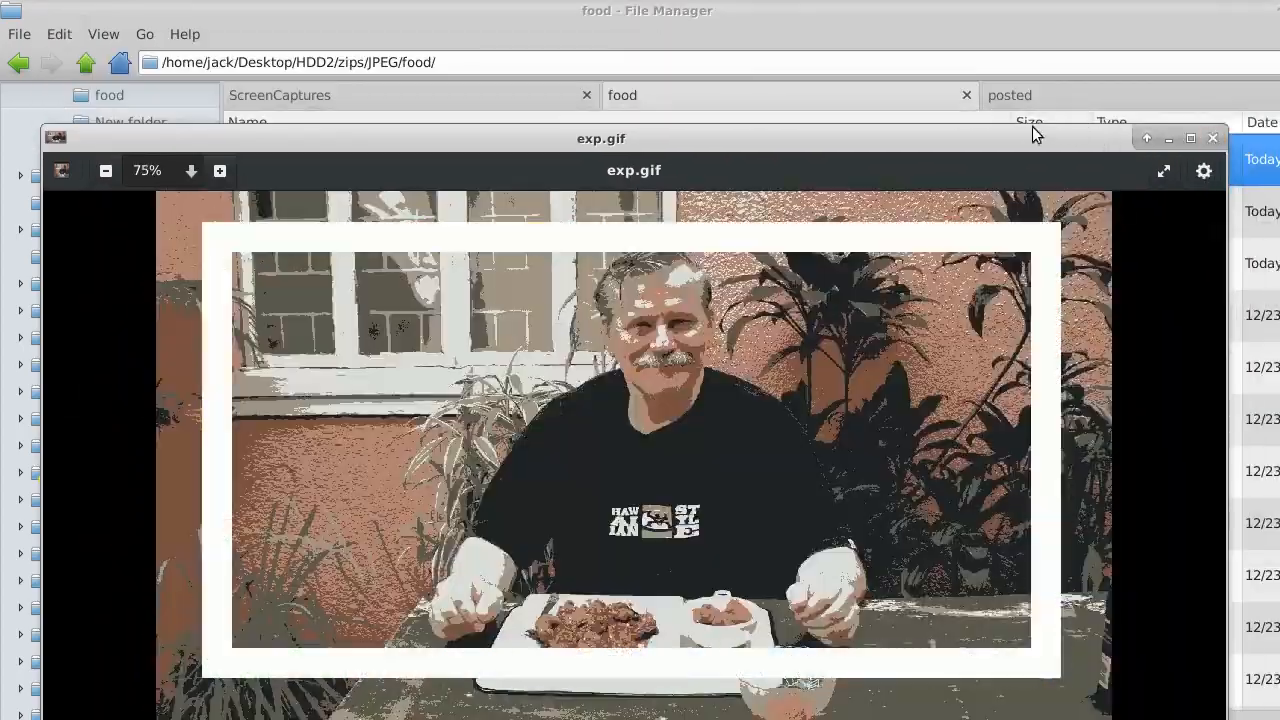
drag(1037, 131, 971, 12)
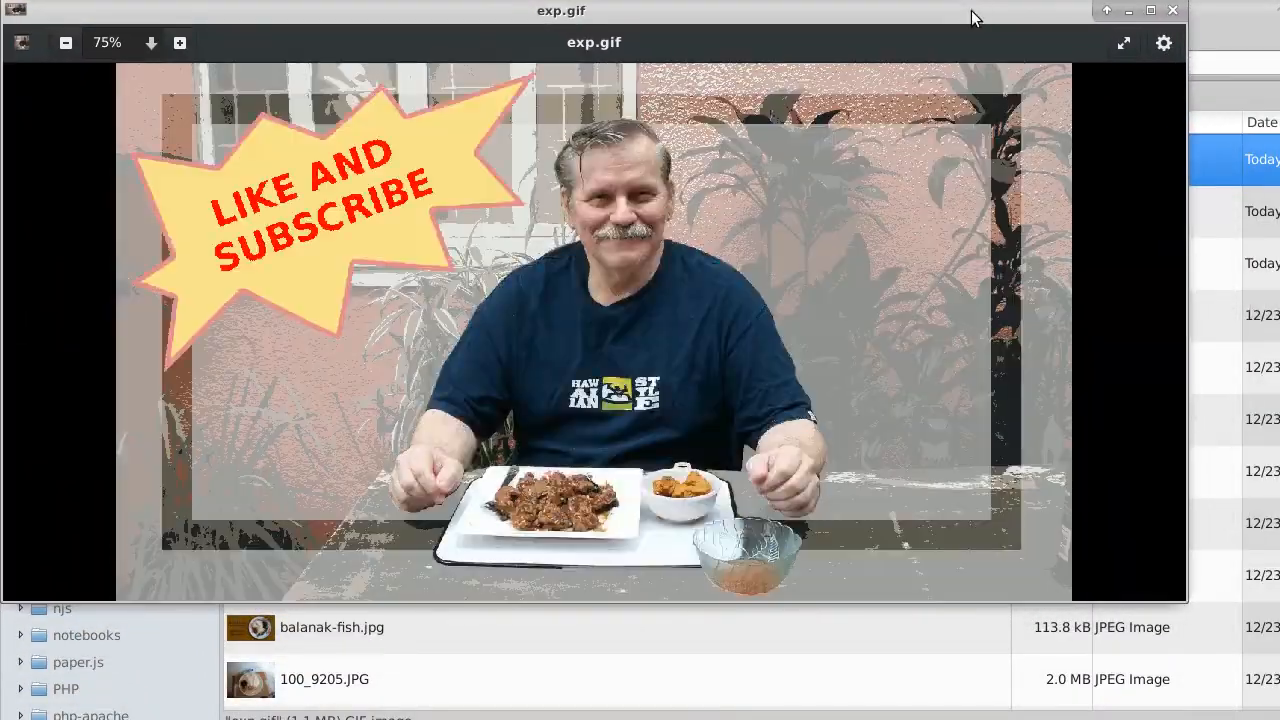